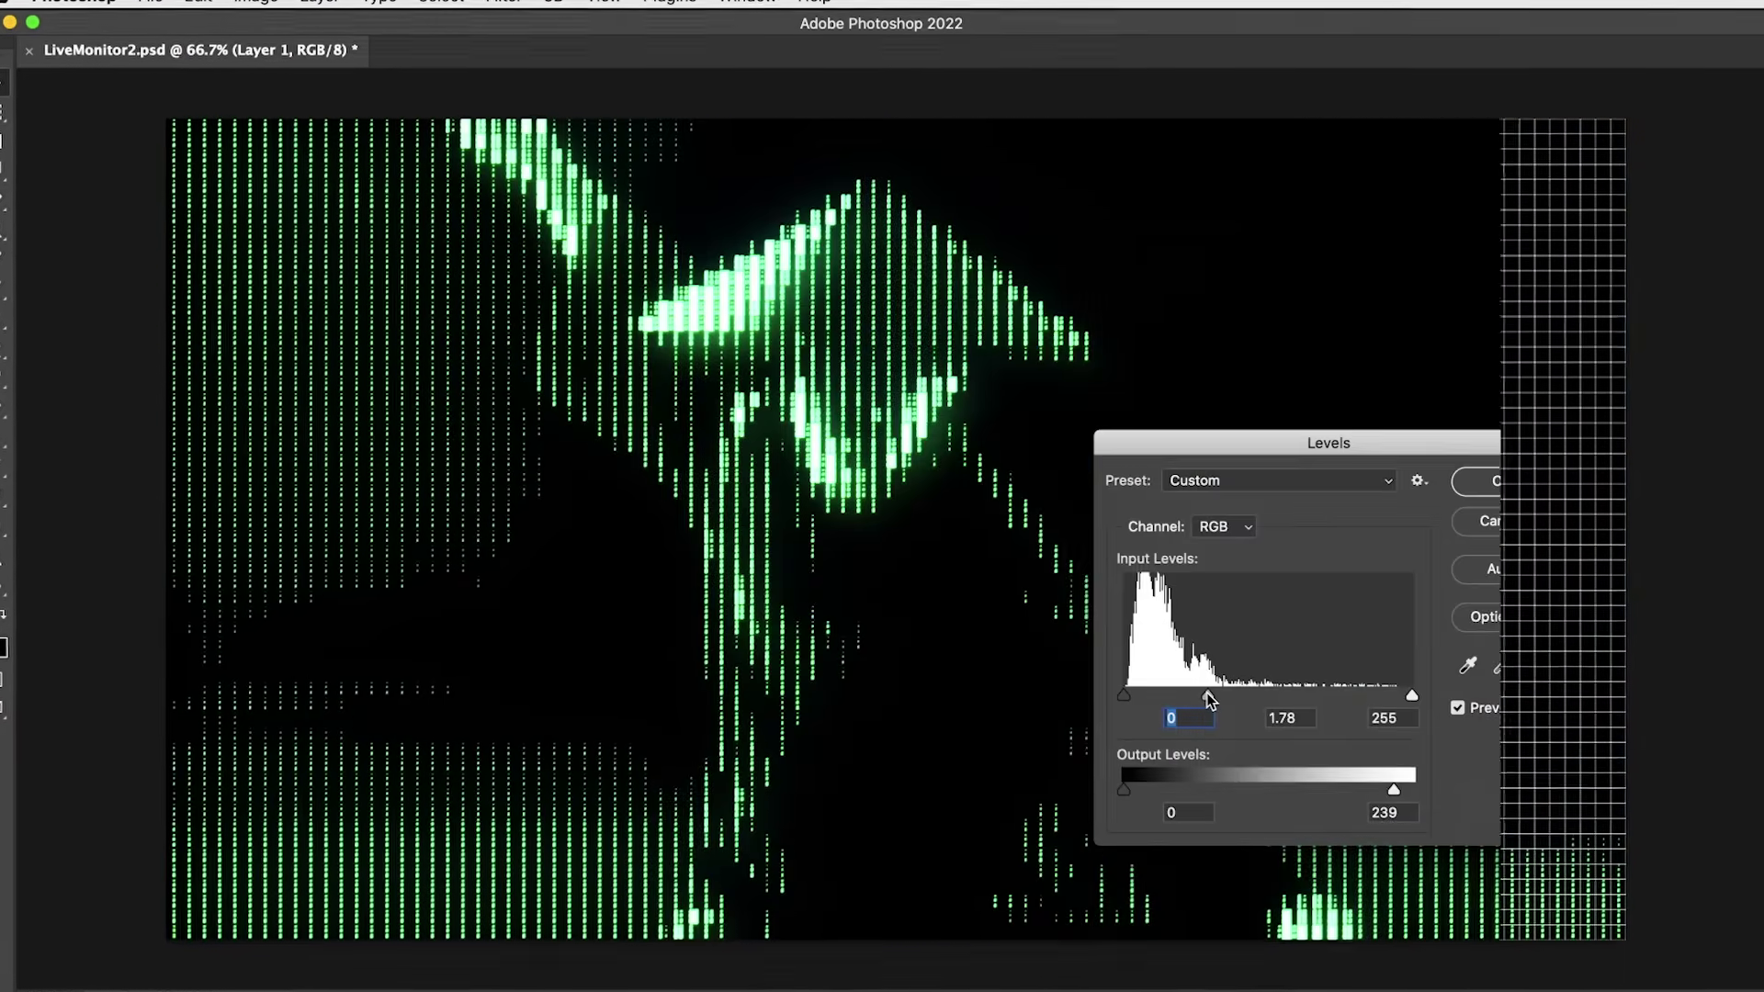
Step: Hide and re-show the Eyeball layer over the astronaut, then bring up Texturelabs_PixelatePattern.png
{"action": "left_click_drag", "start_coordinate": [1205, 693], "coordinate": [1173, 697]}
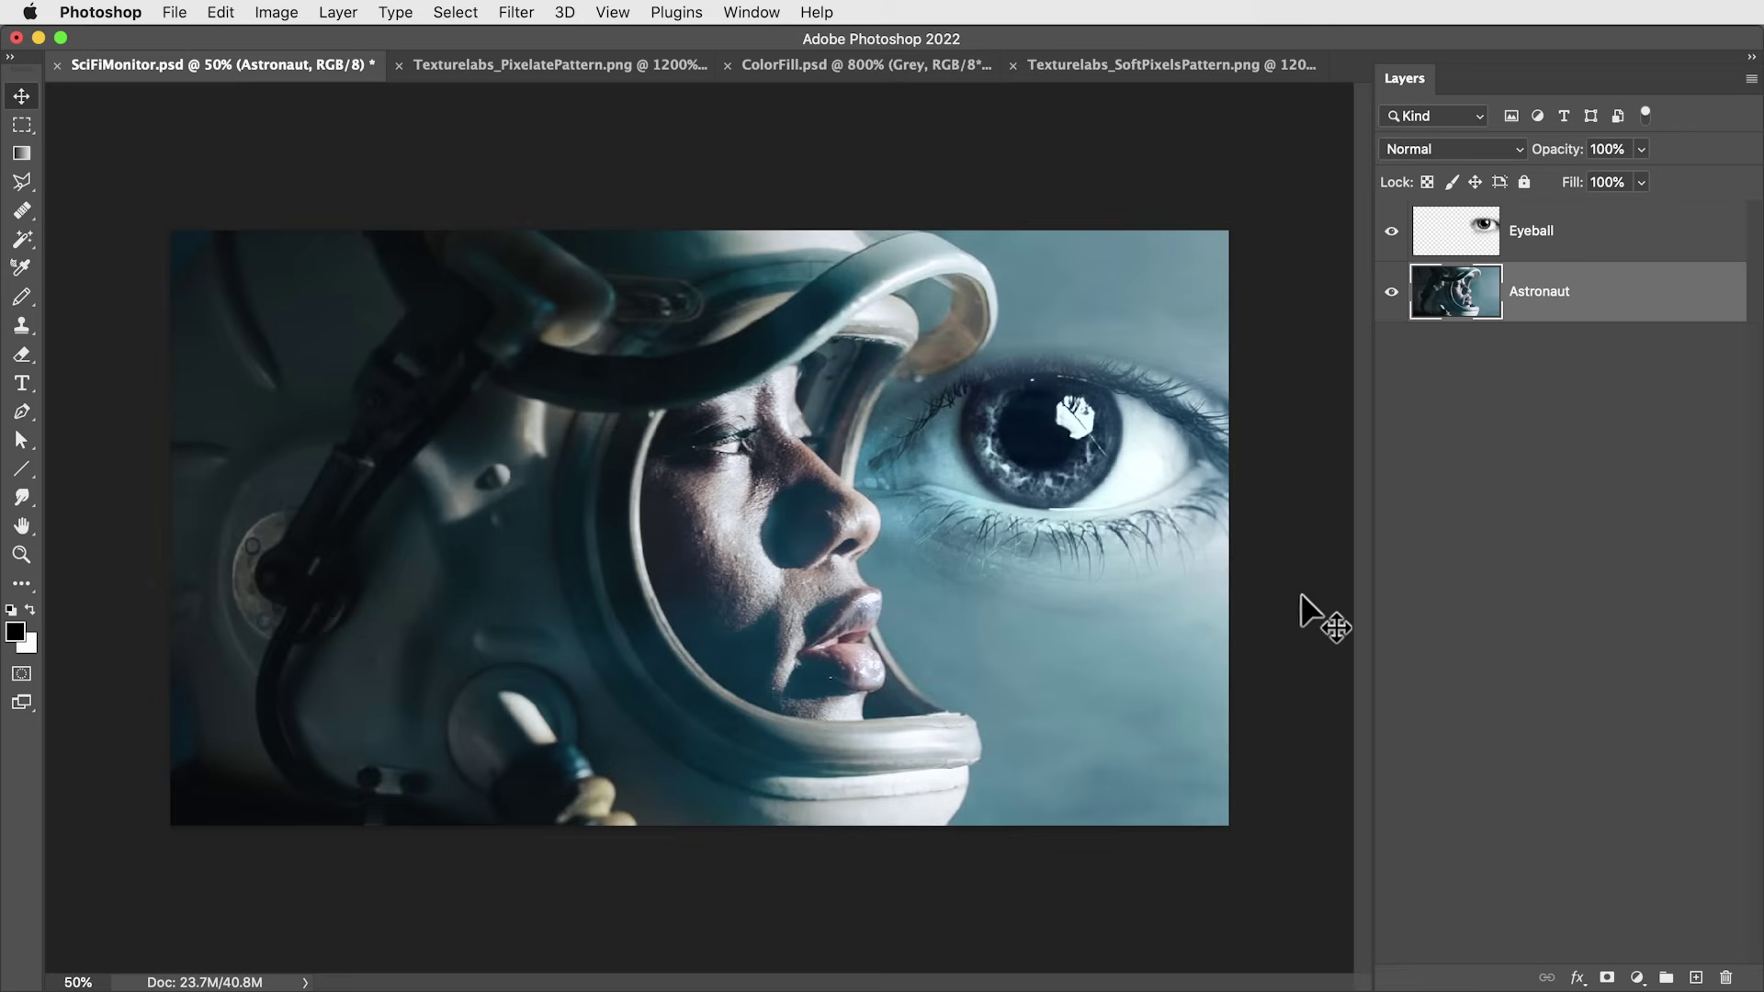
{"action": "left_click", "coordinate": [1391, 292], "text": "alt"}
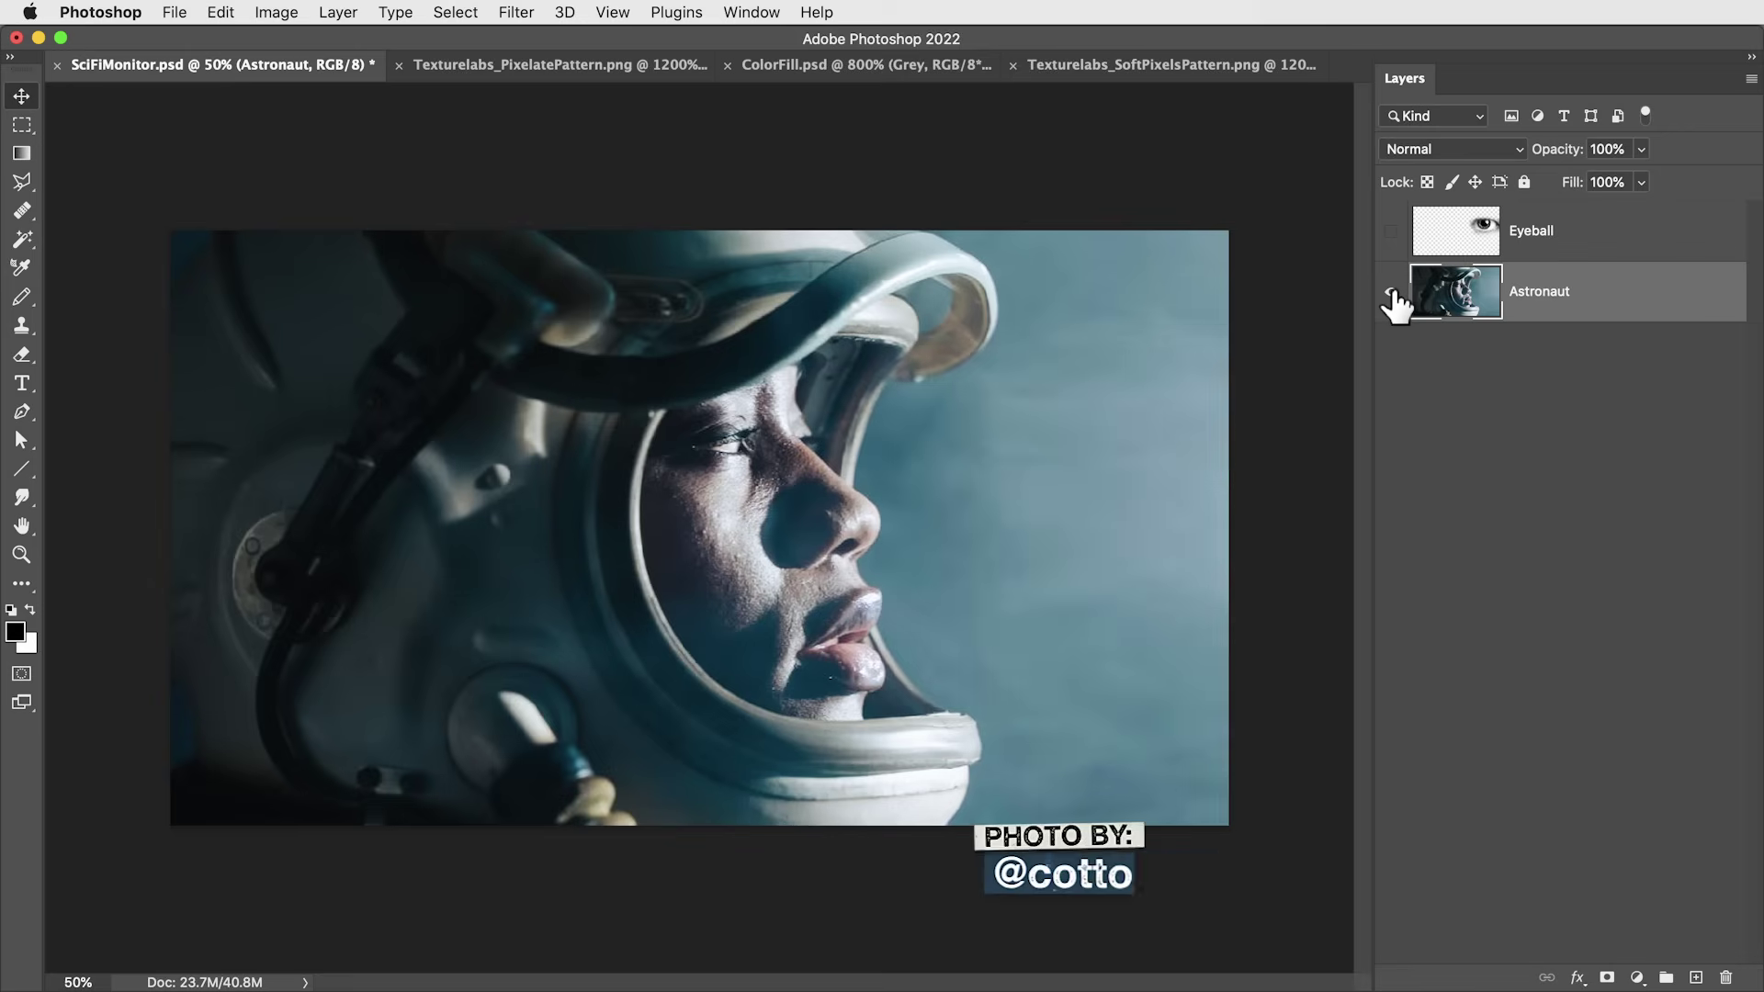
{"action": "left_click", "coordinate": [1456, 246]}
{"action": "left_click", "coordinate": [1391, 233]}
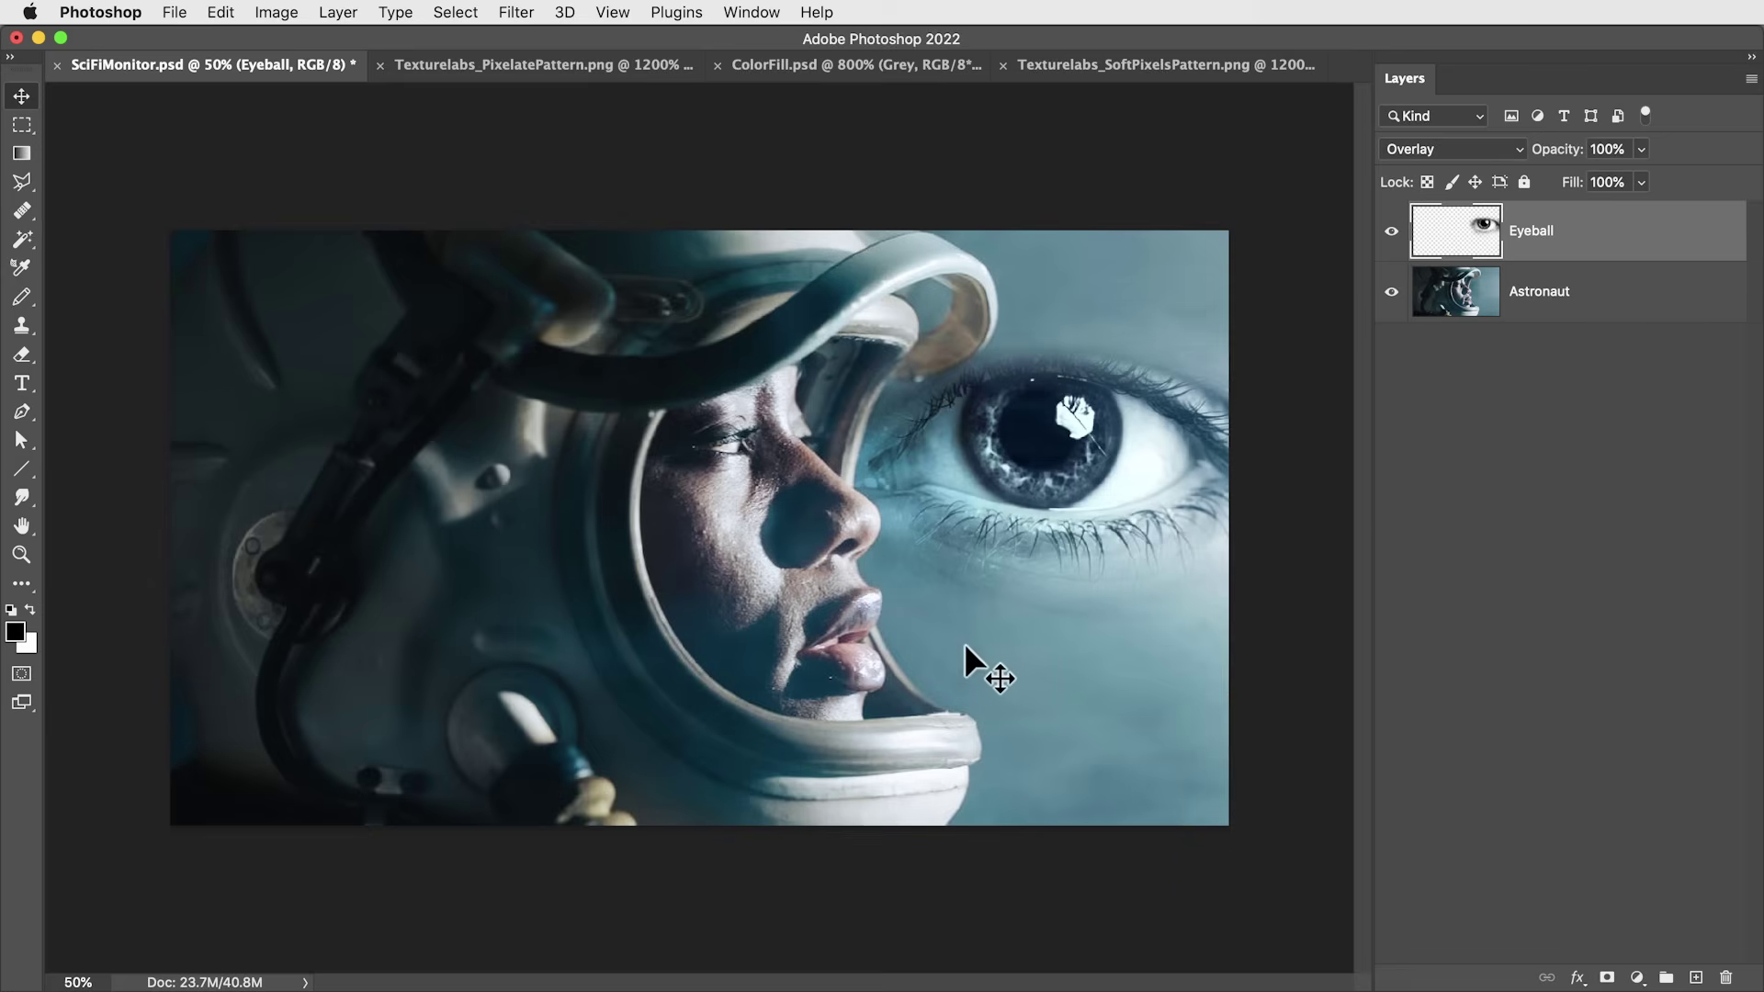
{"action": "left_click", "coordinate": [545, 65]}
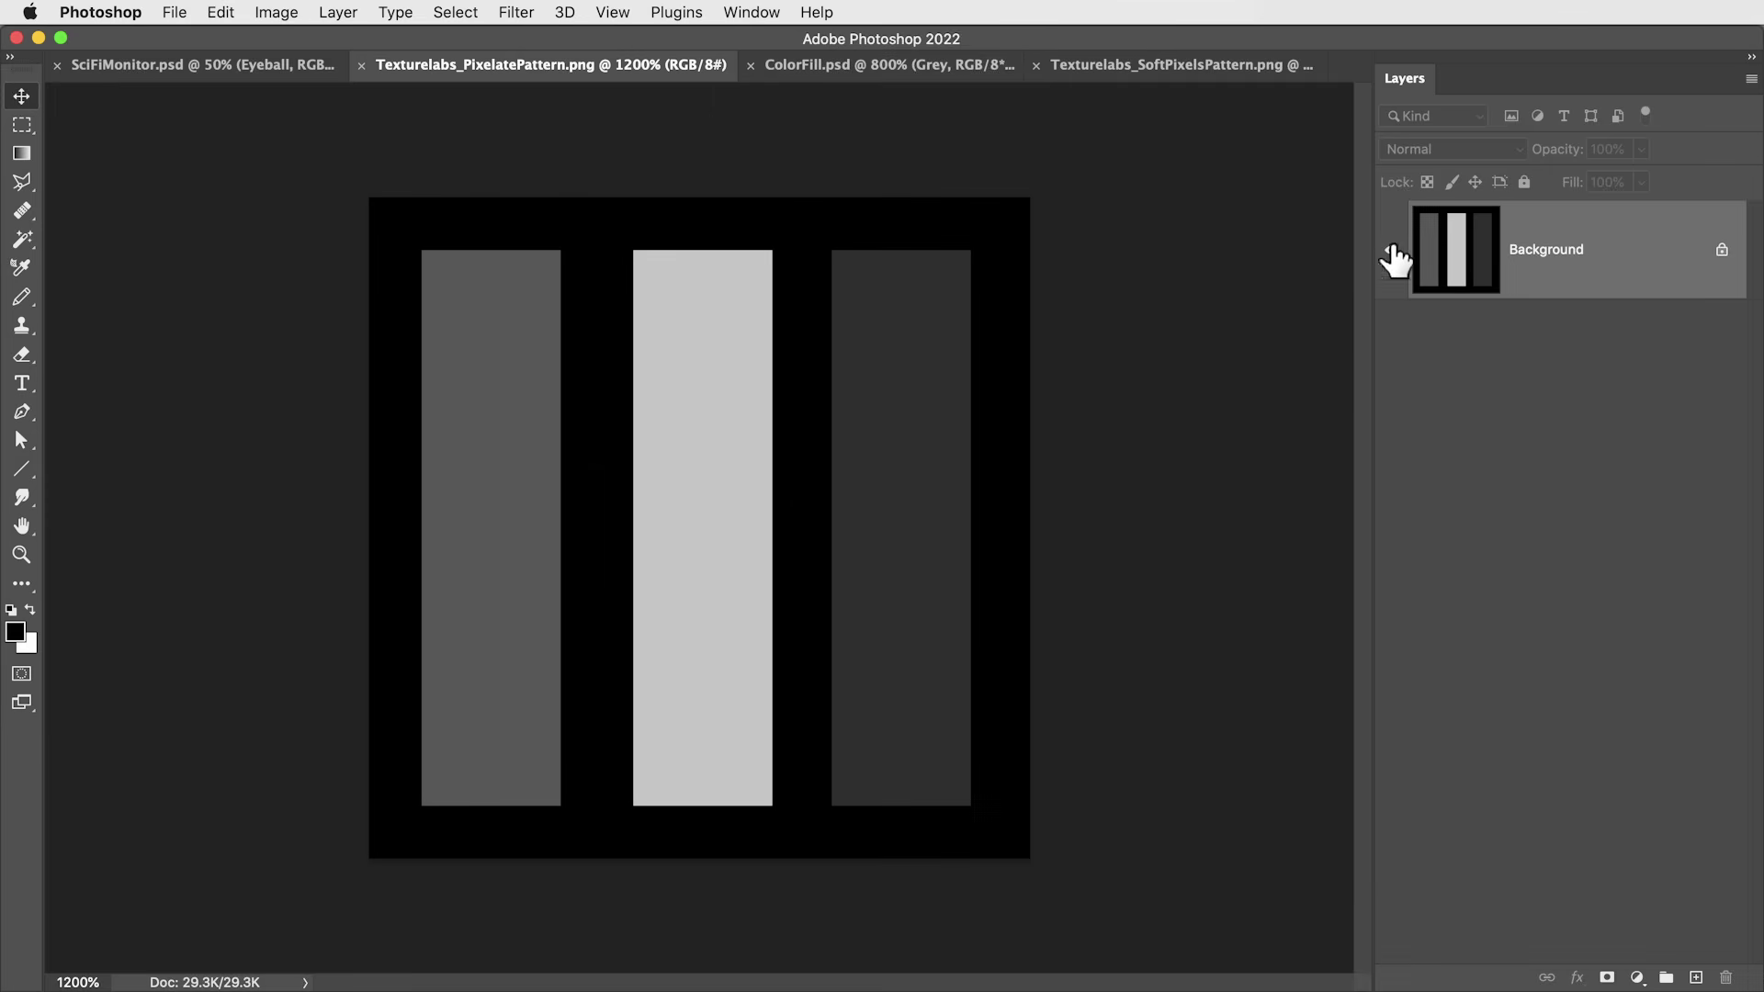
Step: Copy the pixelate pattern layer into ColorFill.psd and blend it as Hard Mix
{"action": "left_click_drag", "start_coordinate": [1456, 268], "coordinate": [744, 524]}
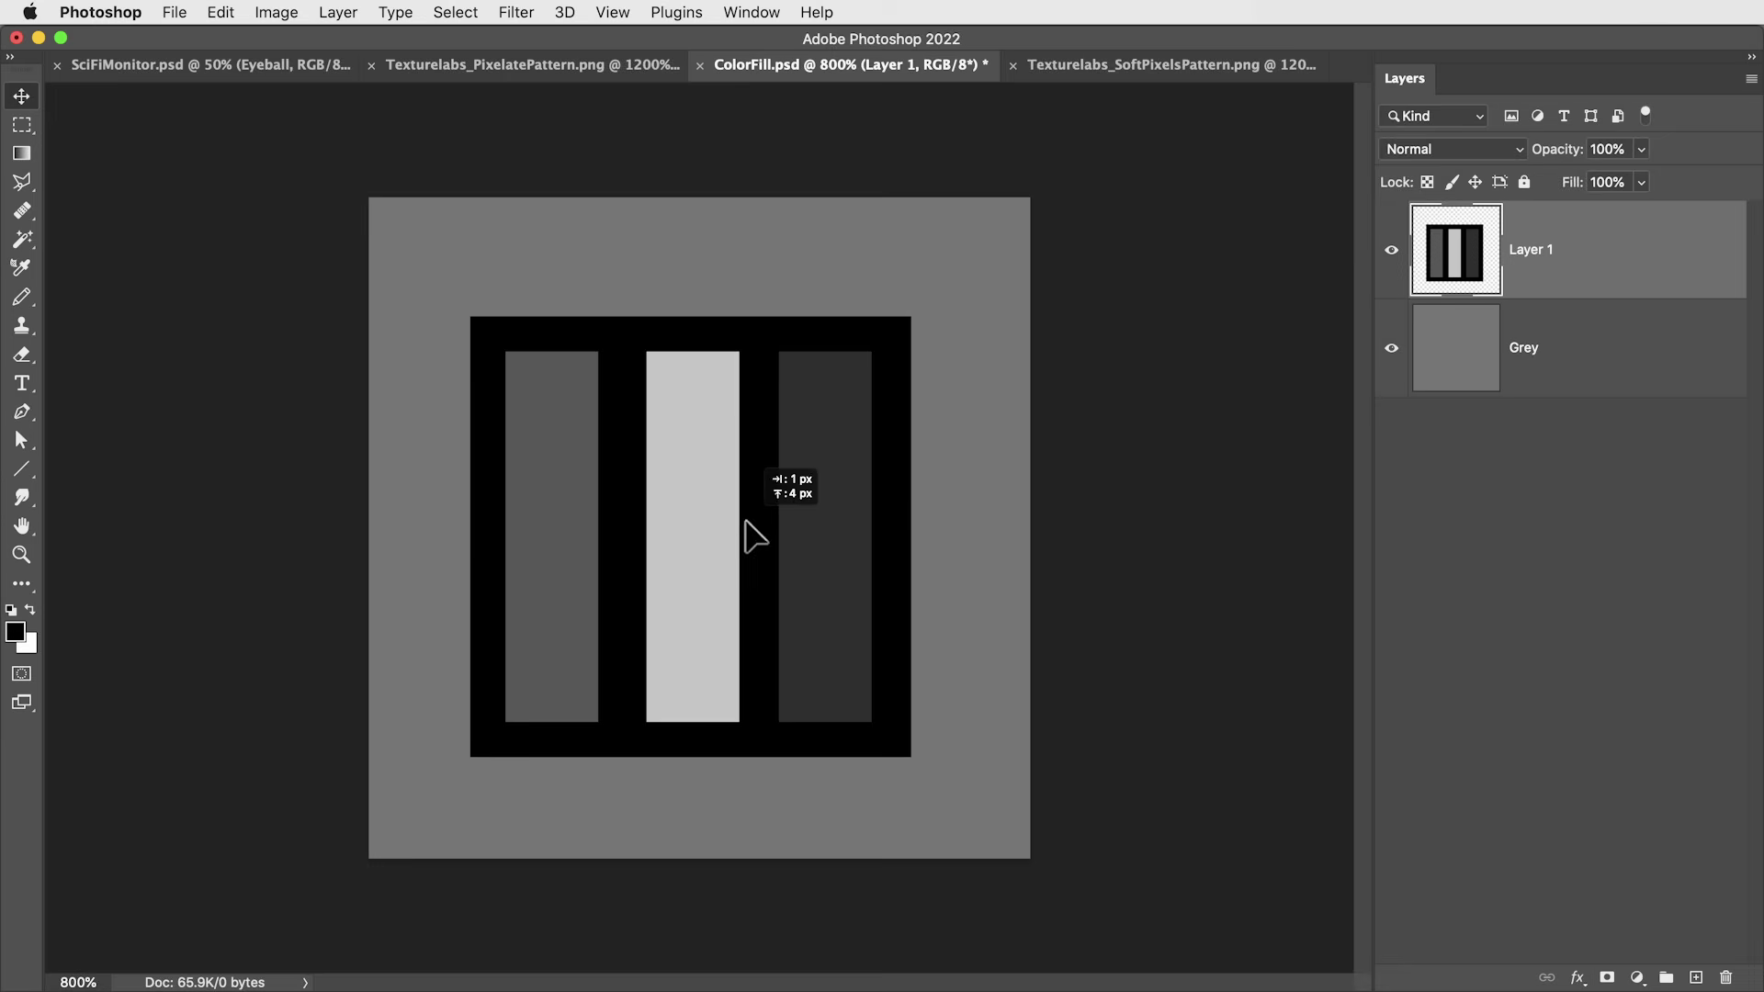
{"action": "left_click", "coordinate": [1441, 147]}
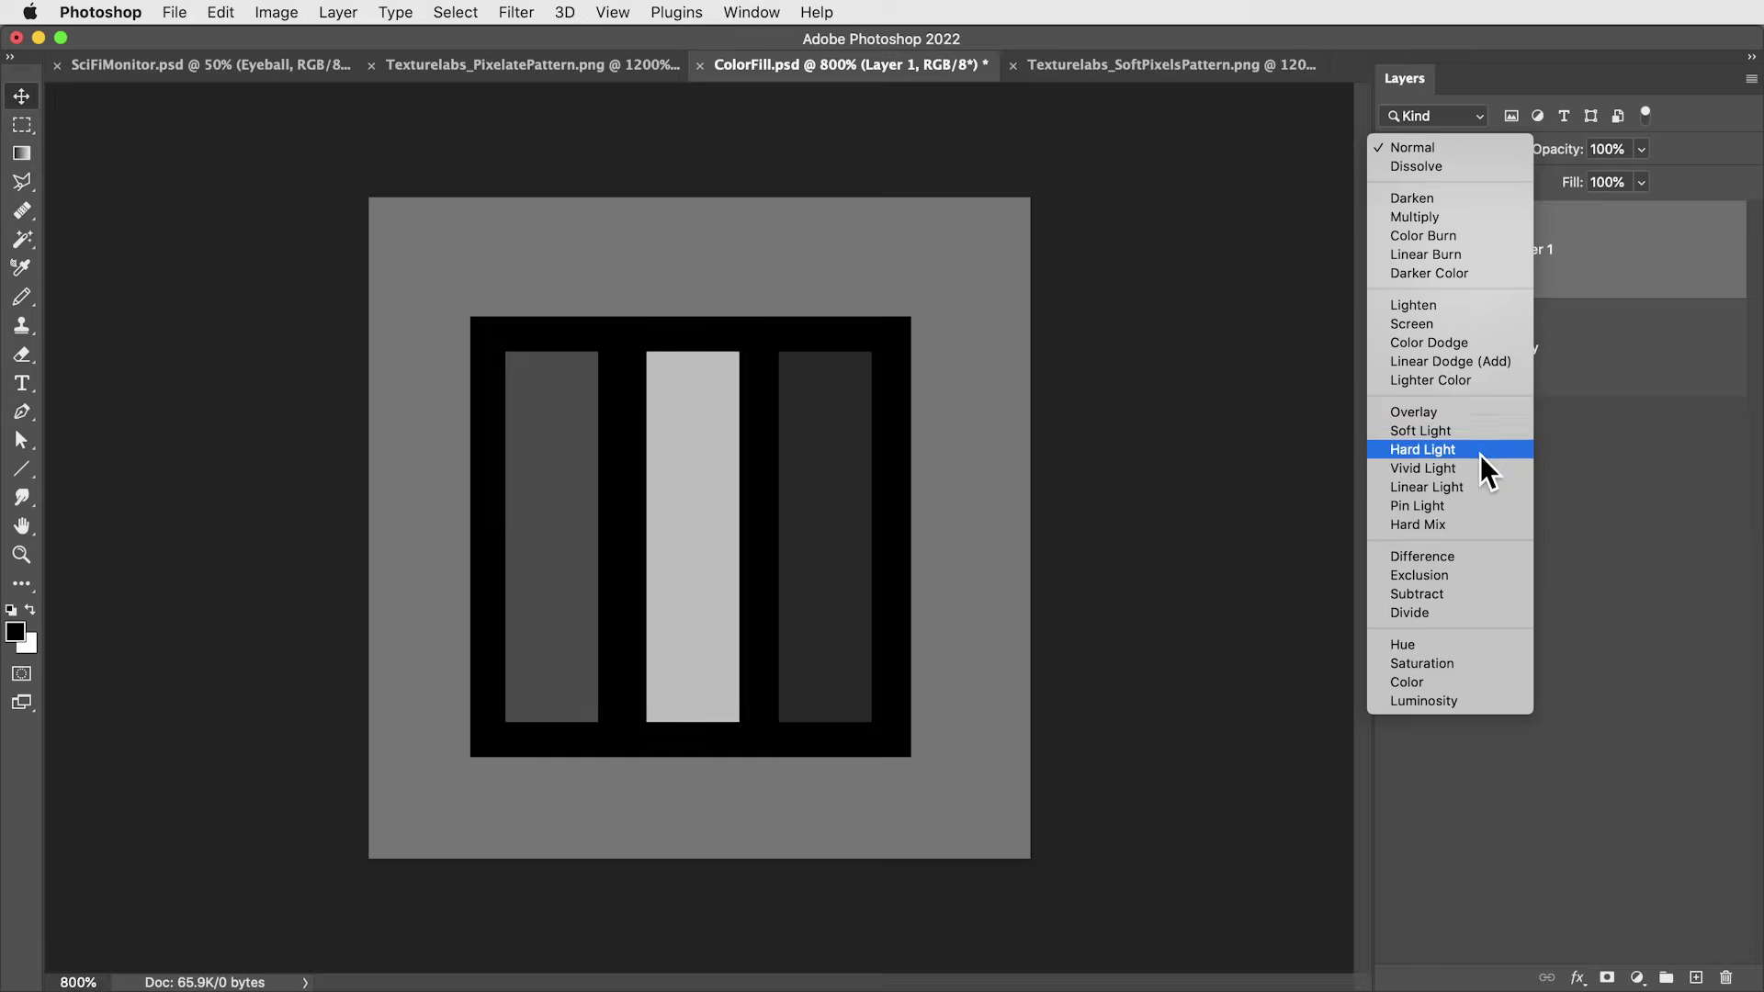
{"action": "left_click", "coordinate": [1477, 521]}
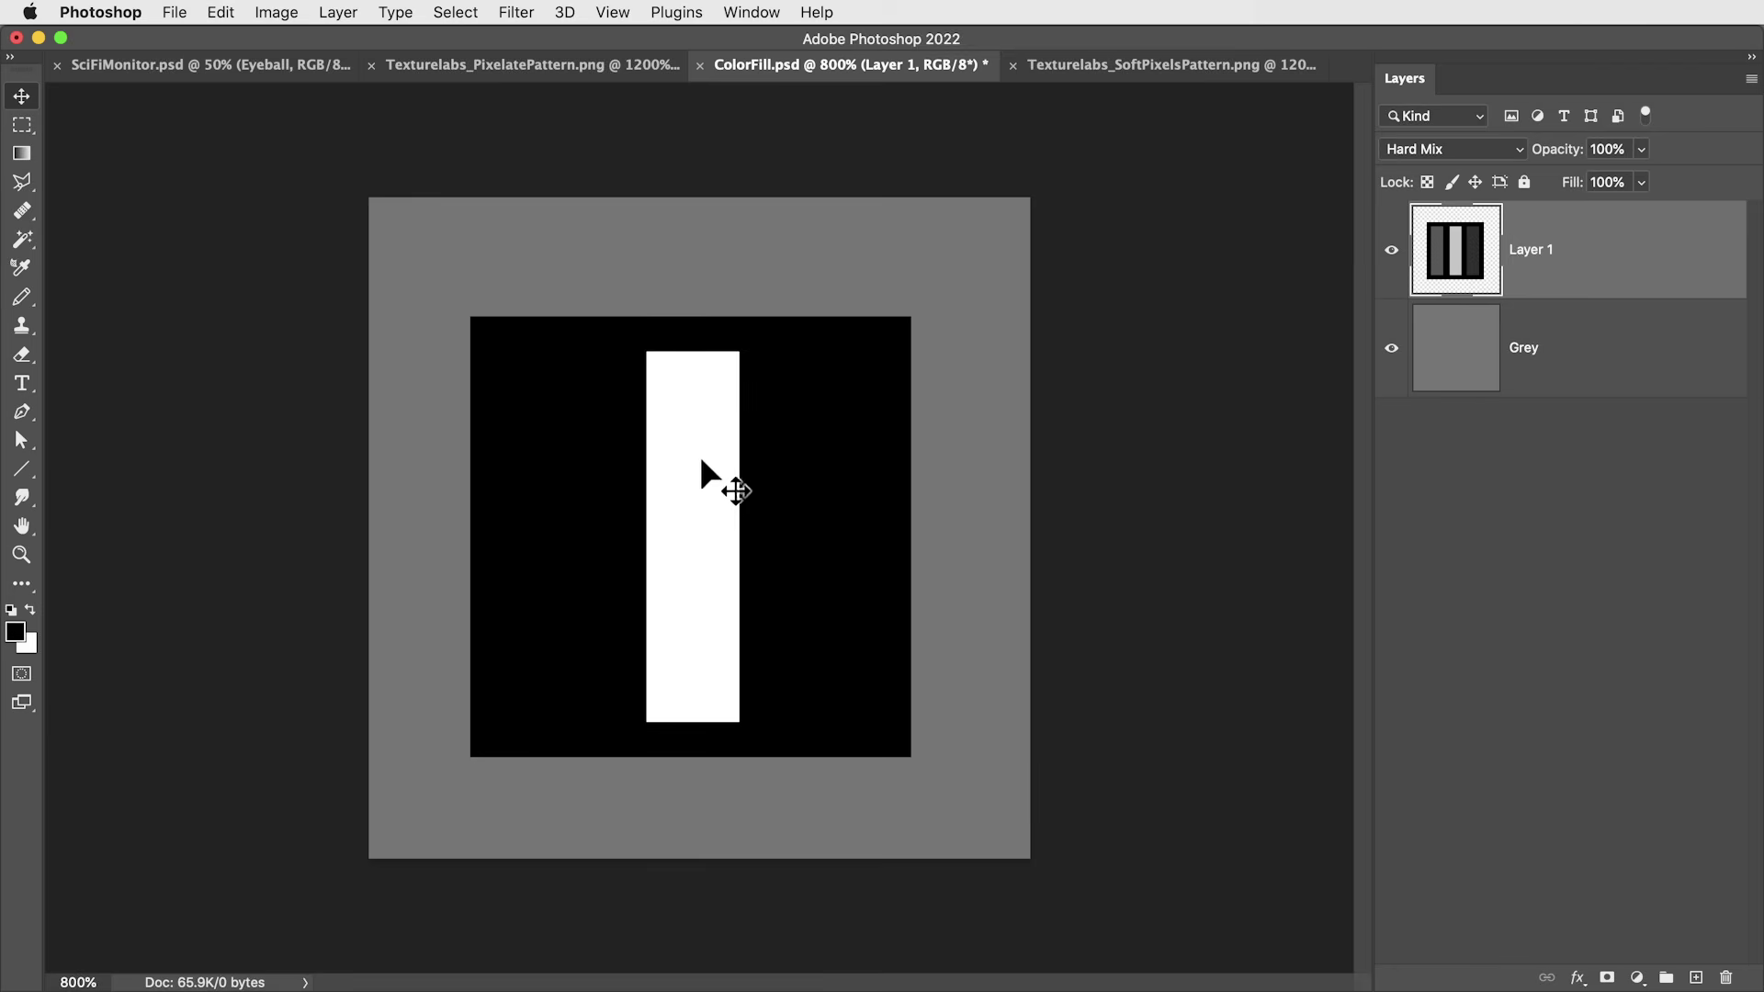
{"action": "left_click", "coordinate": [1404, 148]}
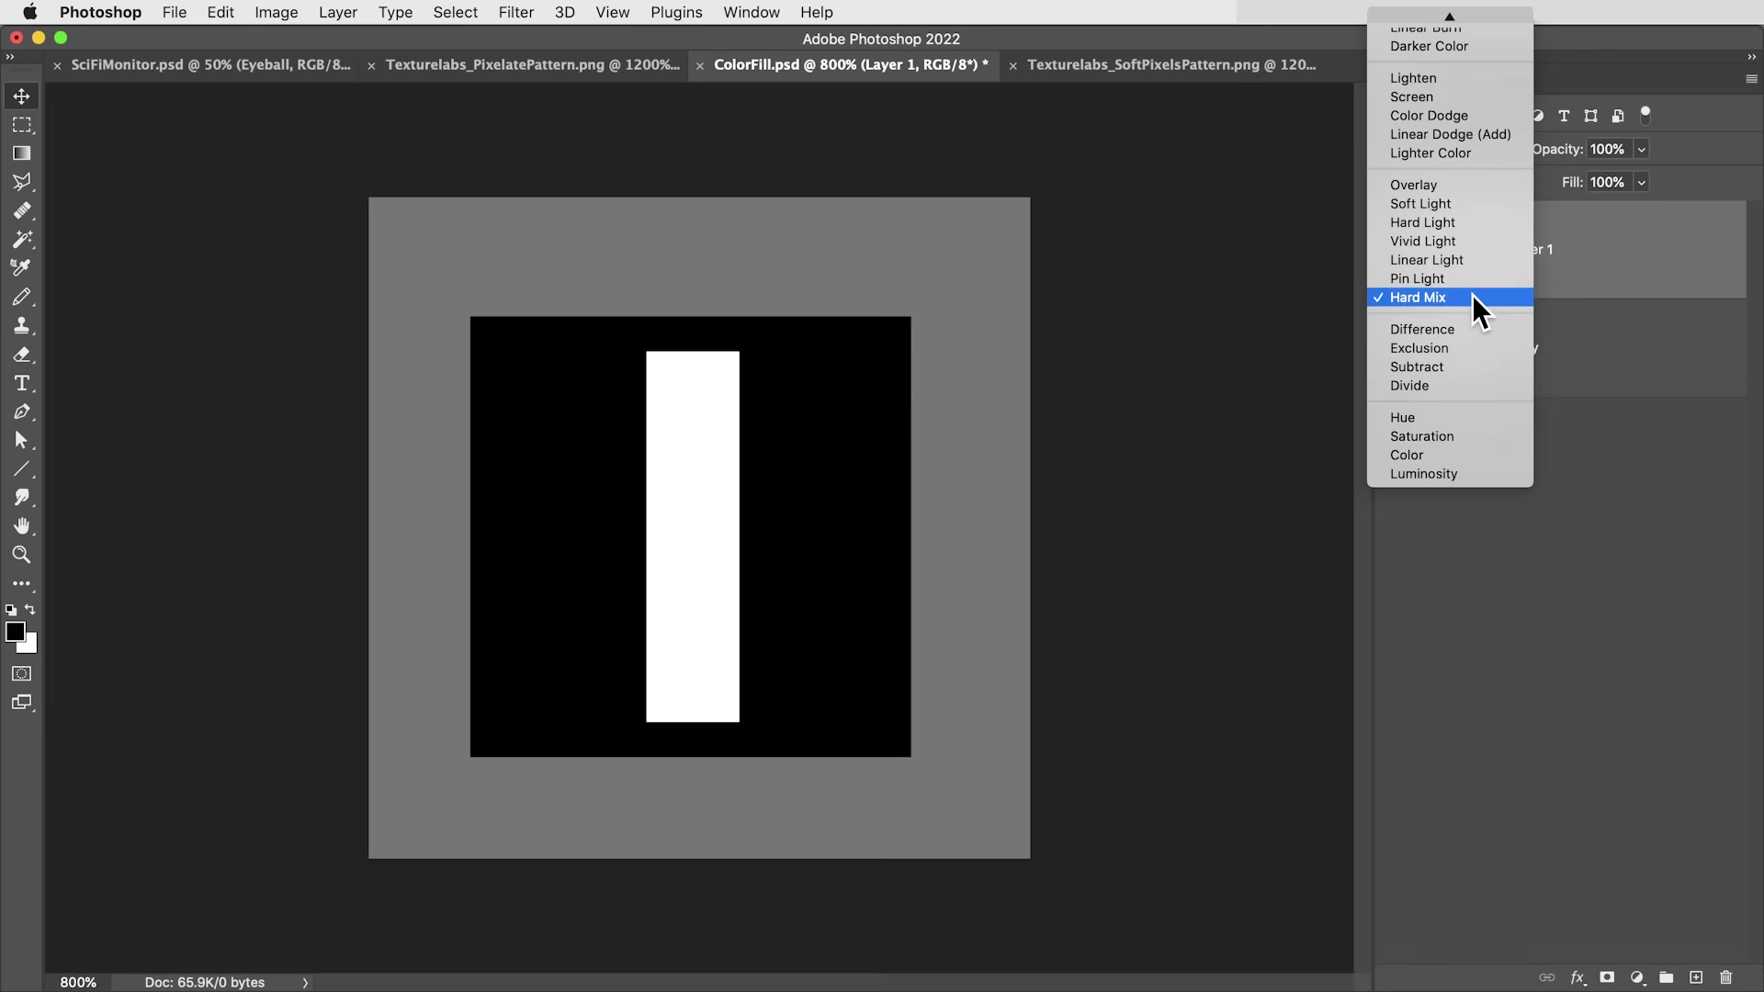
{"action": "left_click", "coordinate": [1472, 295]}
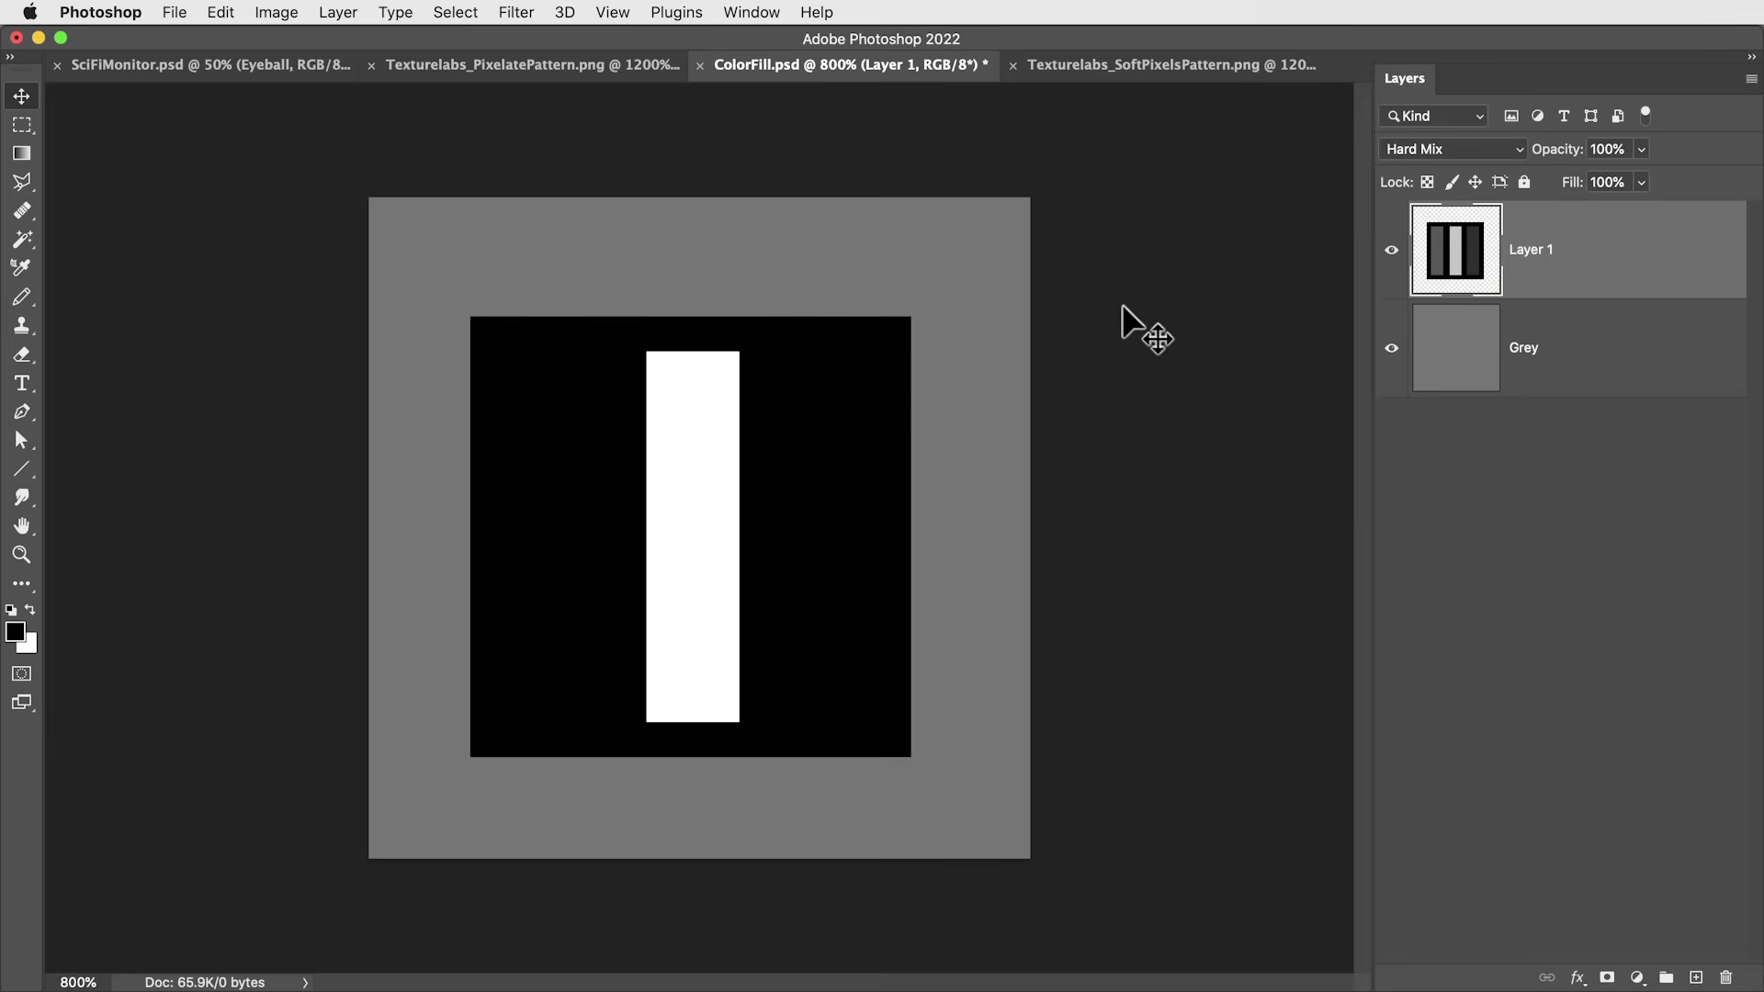
Step: Test the pattern layer's Fill at 14% and 43%, then return it to 100%
{"action": "left_click", "coordinate": [1641, 182]}
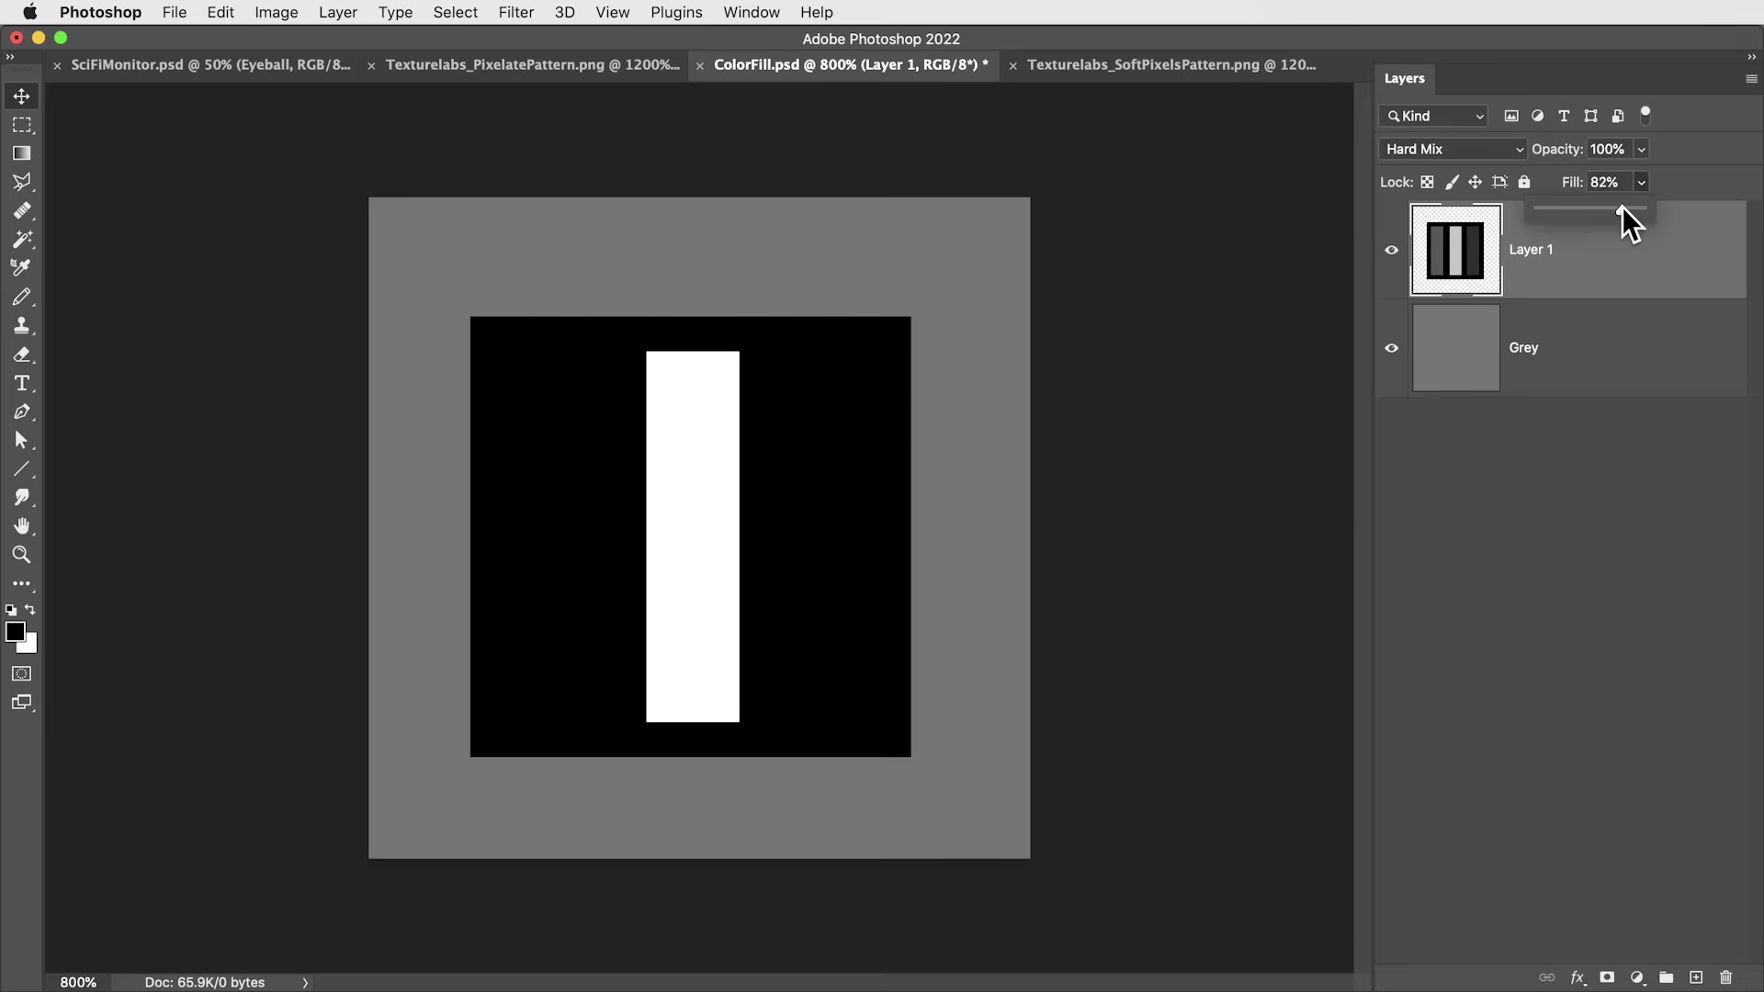
{"action": "mouse_move", "coordinate": [1622, 209]}
{"action": "left_mouse_down"}
{"action": "mouse_move", "coordinate": [1541, 208]}
{"action": "mouse_move", "coordinate": [1657, 211]}
{"action": "left_mouse_up"}
{"action": "left_click", "coordinate": [814, 482]}
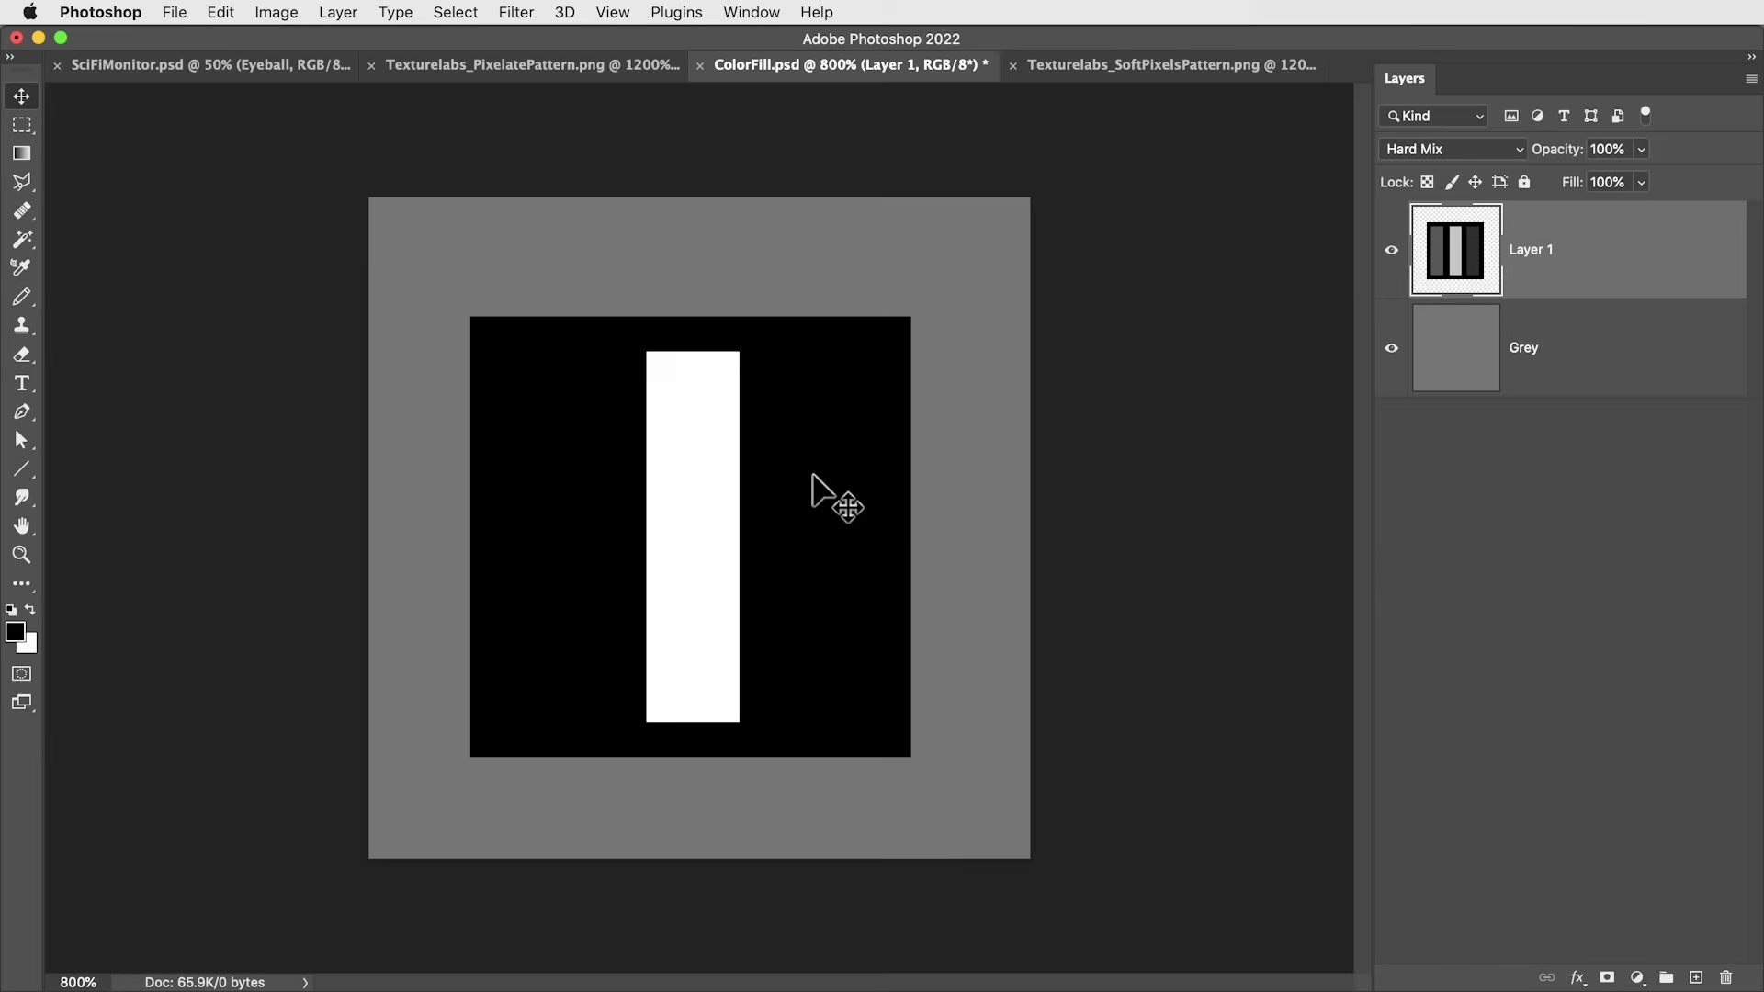
{"action": "left_click_drag", "start_coordinate": [1641, 183], "coordinate": [1583, 210]}
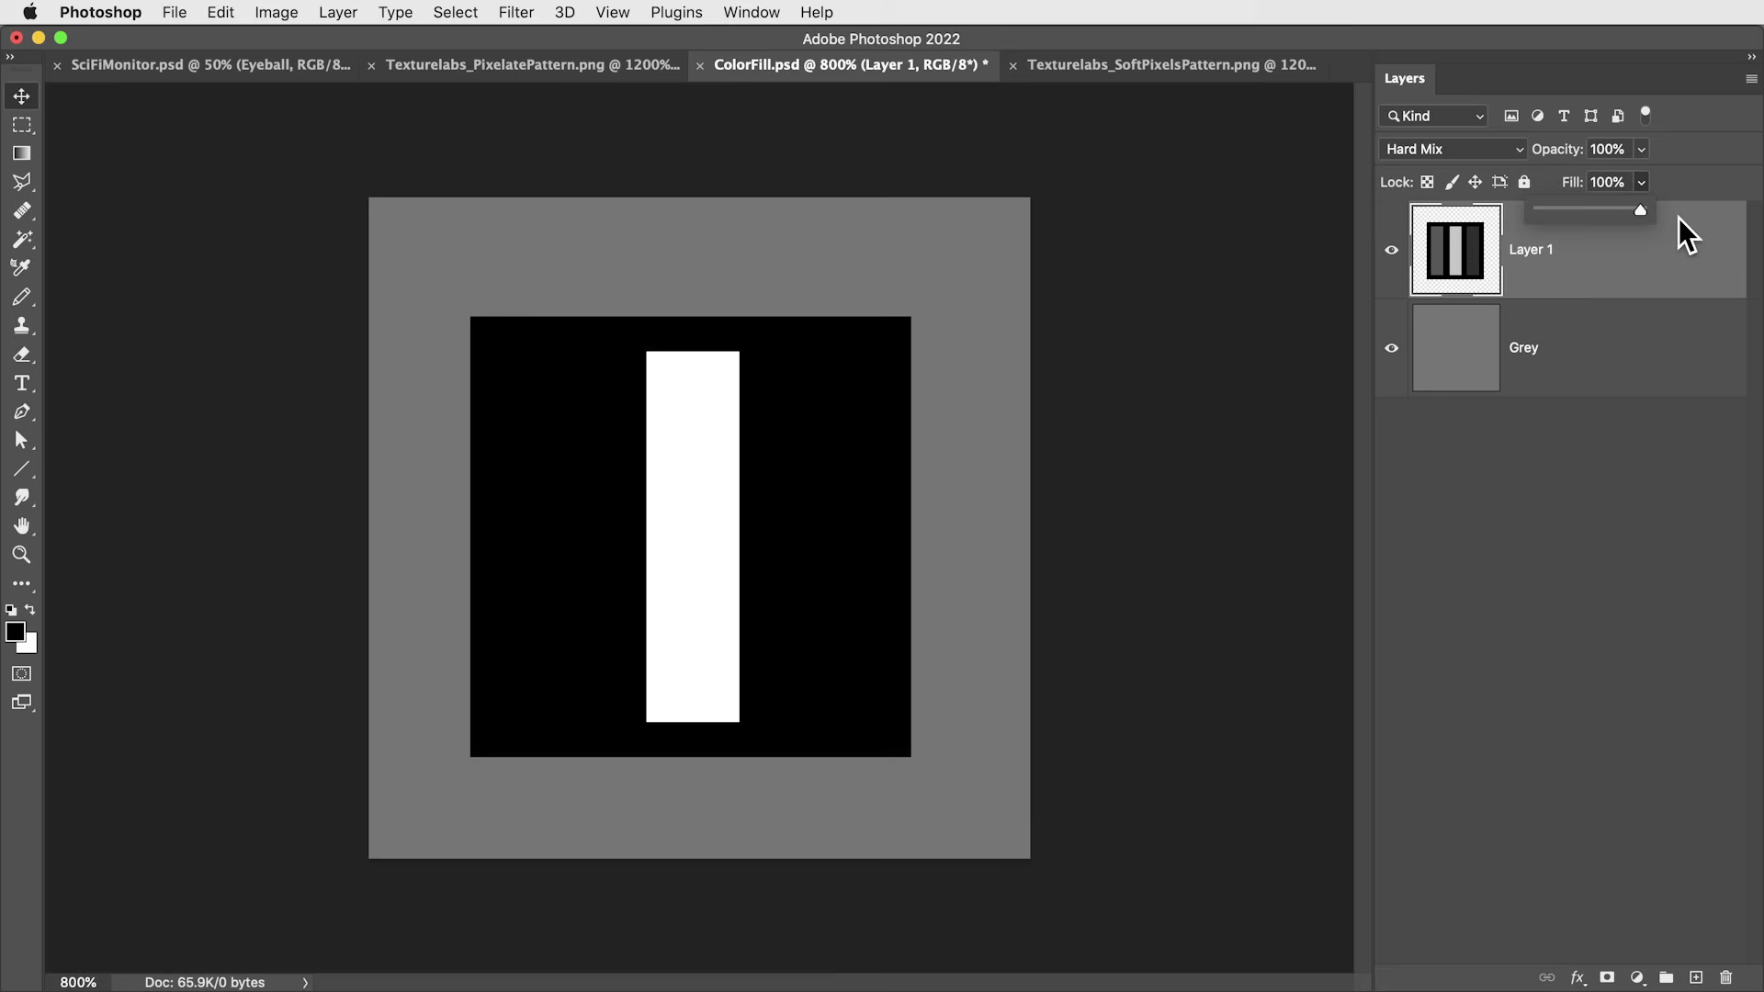
{"action": "left_click", "coordinate": [1520, 287]}
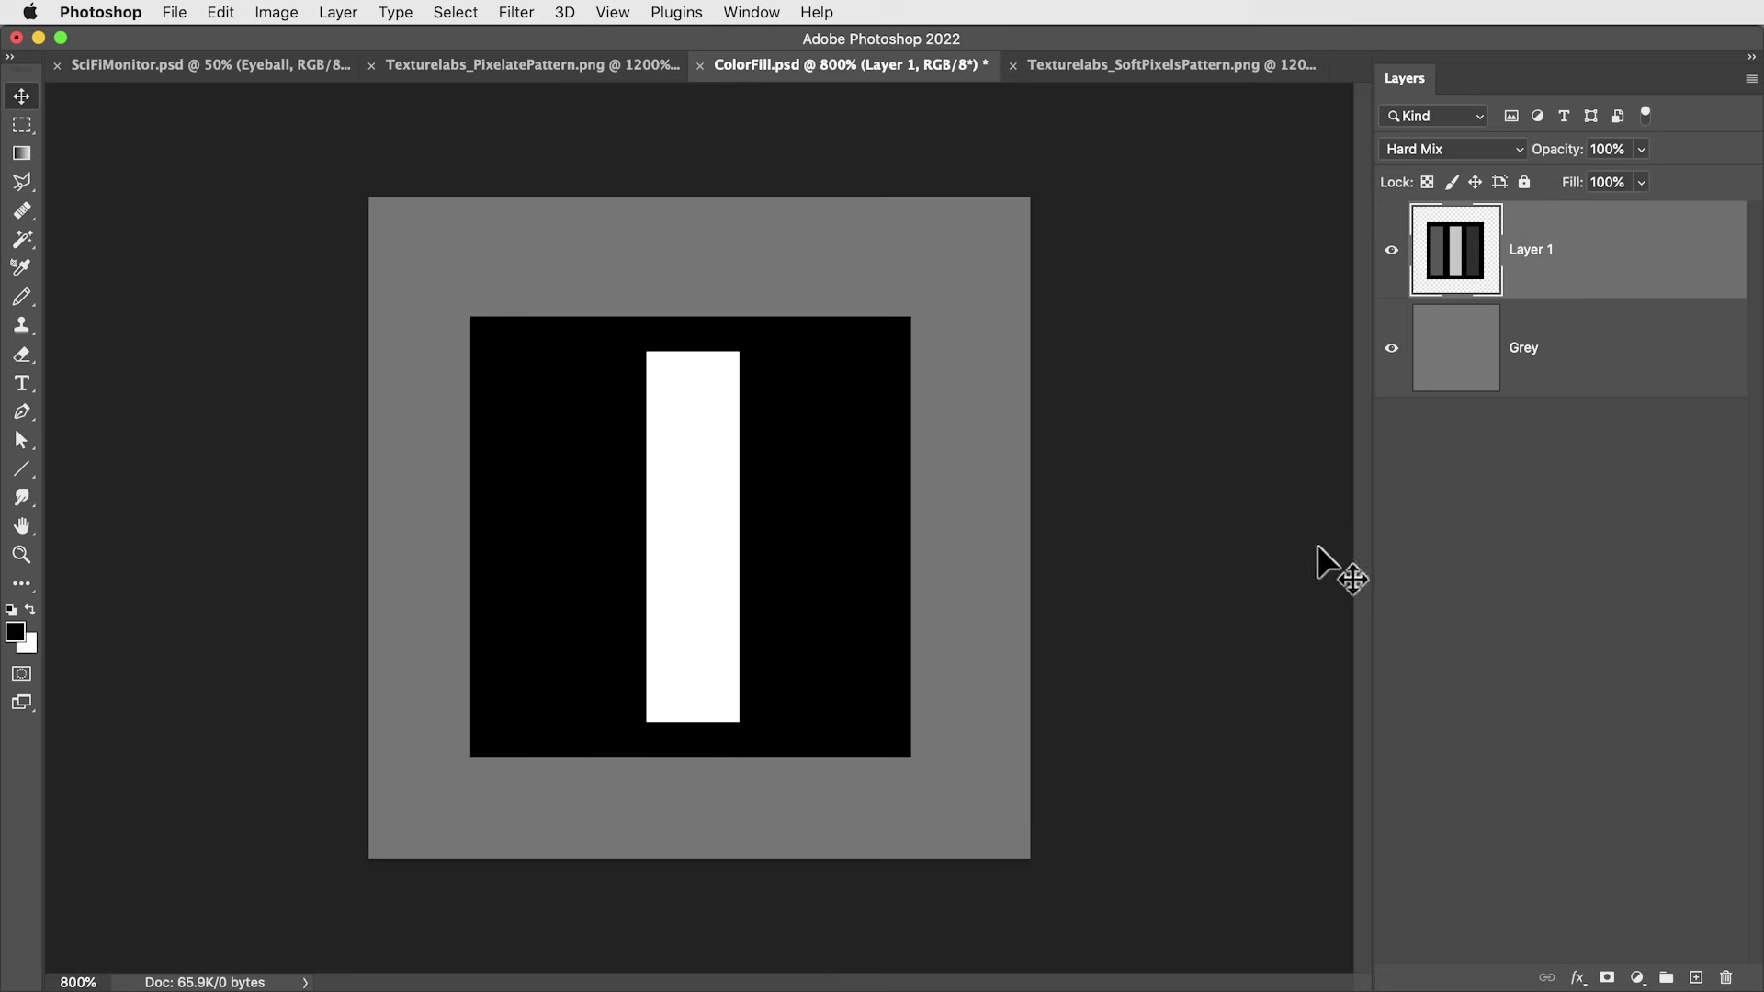
Step: Raise the Grey layer's Hue/Saturation Lightness so more bars turn white
{"action": "left_click", "coordinate": [1464, 386]}
{"action": "key", "text": "super+u"}
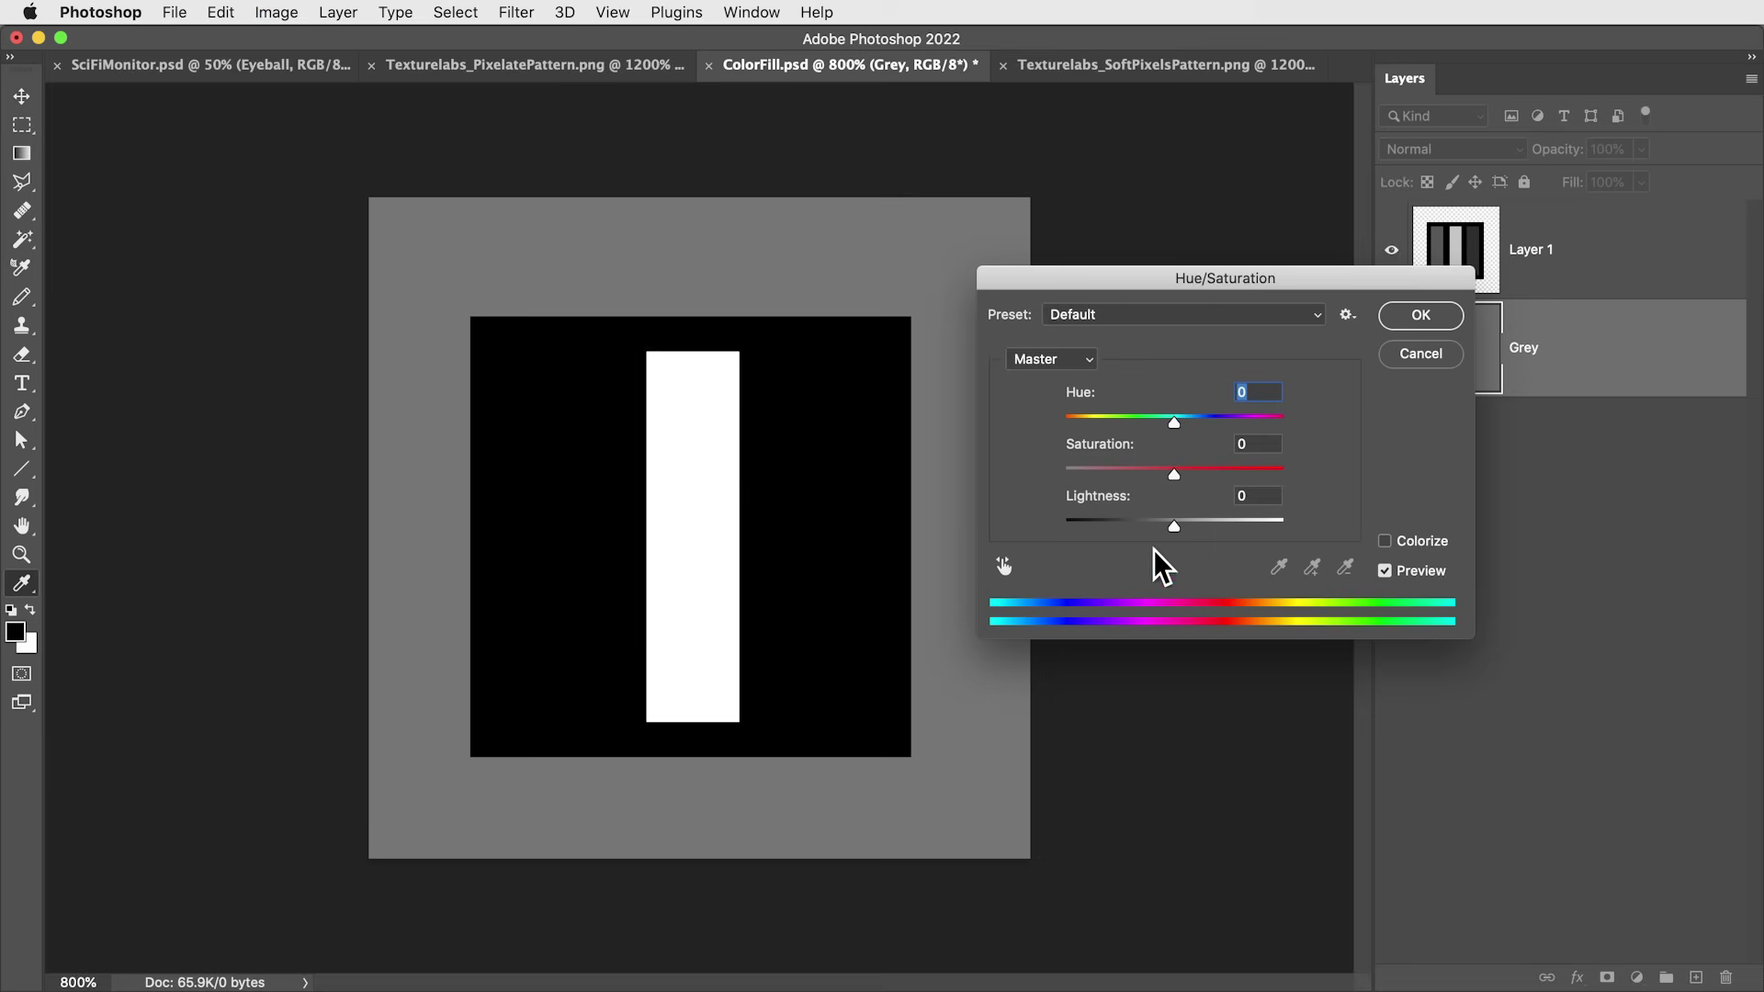
{"action": "left_click_drag", "start_coordinate": [1174, 520], "coordinate": [1218, 525]}
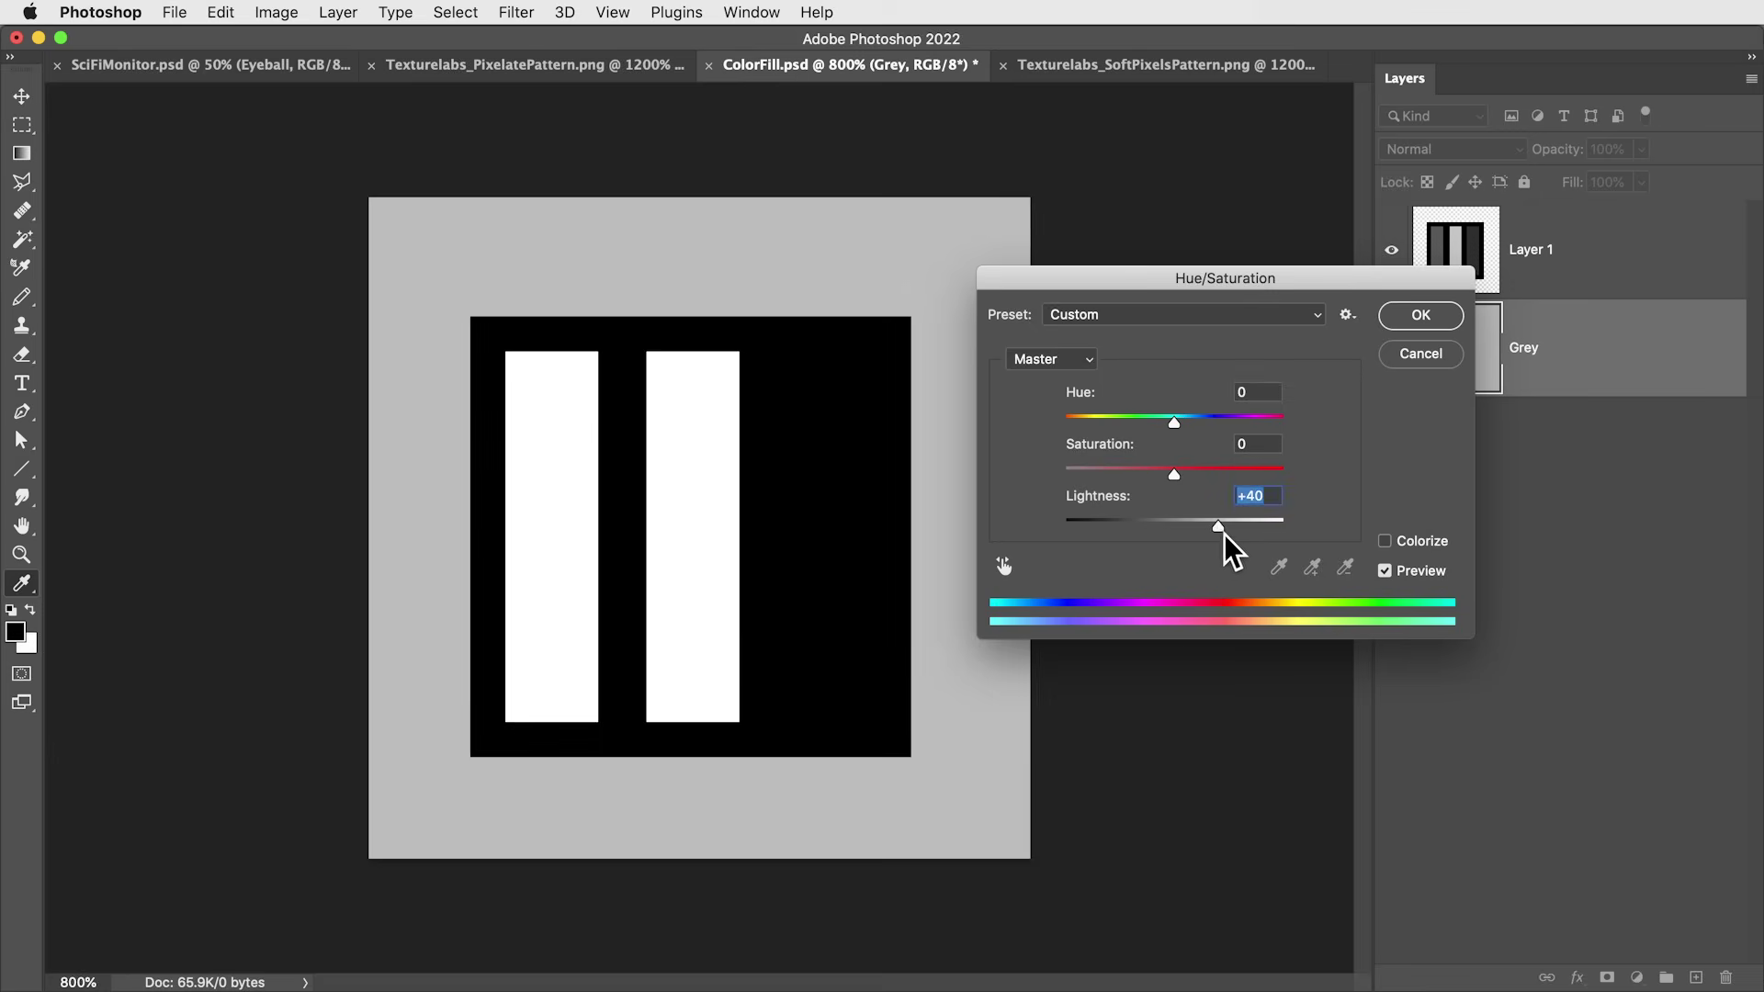
{"action": "mouse_move", "coordinate": [1219, 528]}
{"action": "left_mouse_down"}
{"action": "mouse_move", "coordinate": [1248, 527]}
{"action": "mouse_move", "coordinate": [1095, 527]}
{"action": "mouse_move", "coordinate": [1283, 528]}
{"action": "mouse_move", "coordinate": [1081, 527]}
{"action": "mouse_move", "coordinate": [1278, 527]}
{"action": "mouse_move", "coordinate": [1226, 527]}
{"action": "left_mouse_up"}
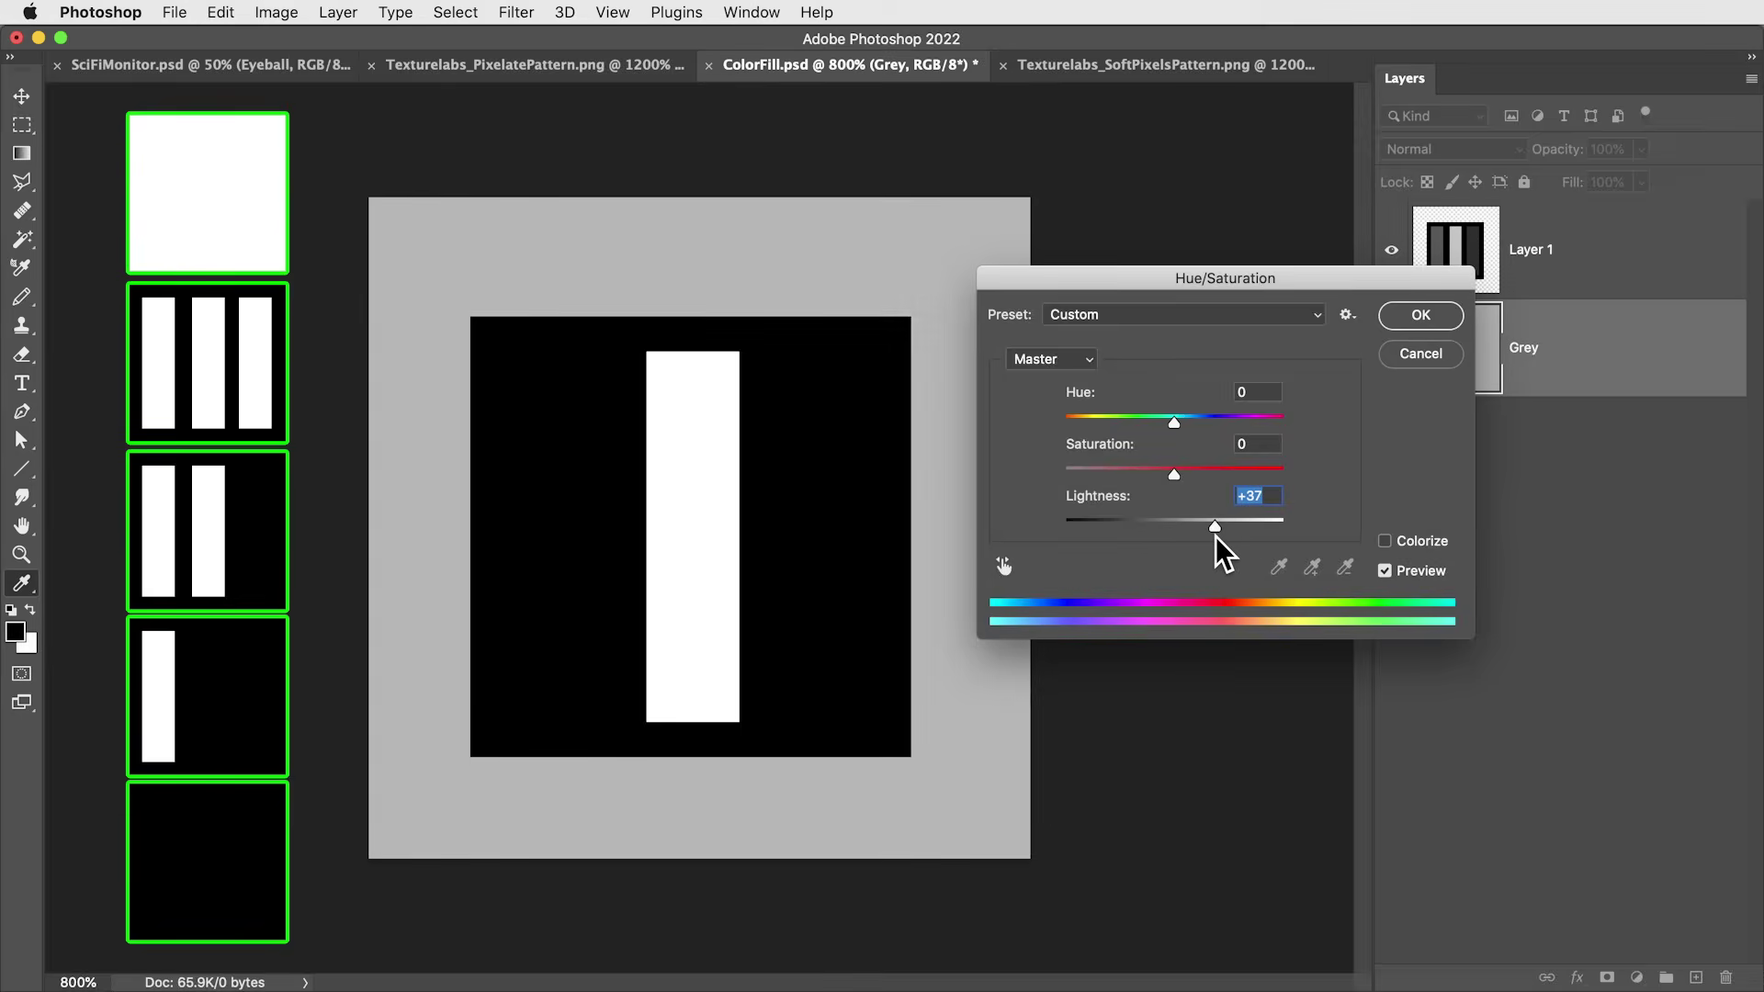
{"action": "key", "text": "Return"}
Step: Define the three-bar image as the PIXELATE pattern, then return to SciFiMonitor.psd
{"action": "left_click", "coordinate": [573, 71]}
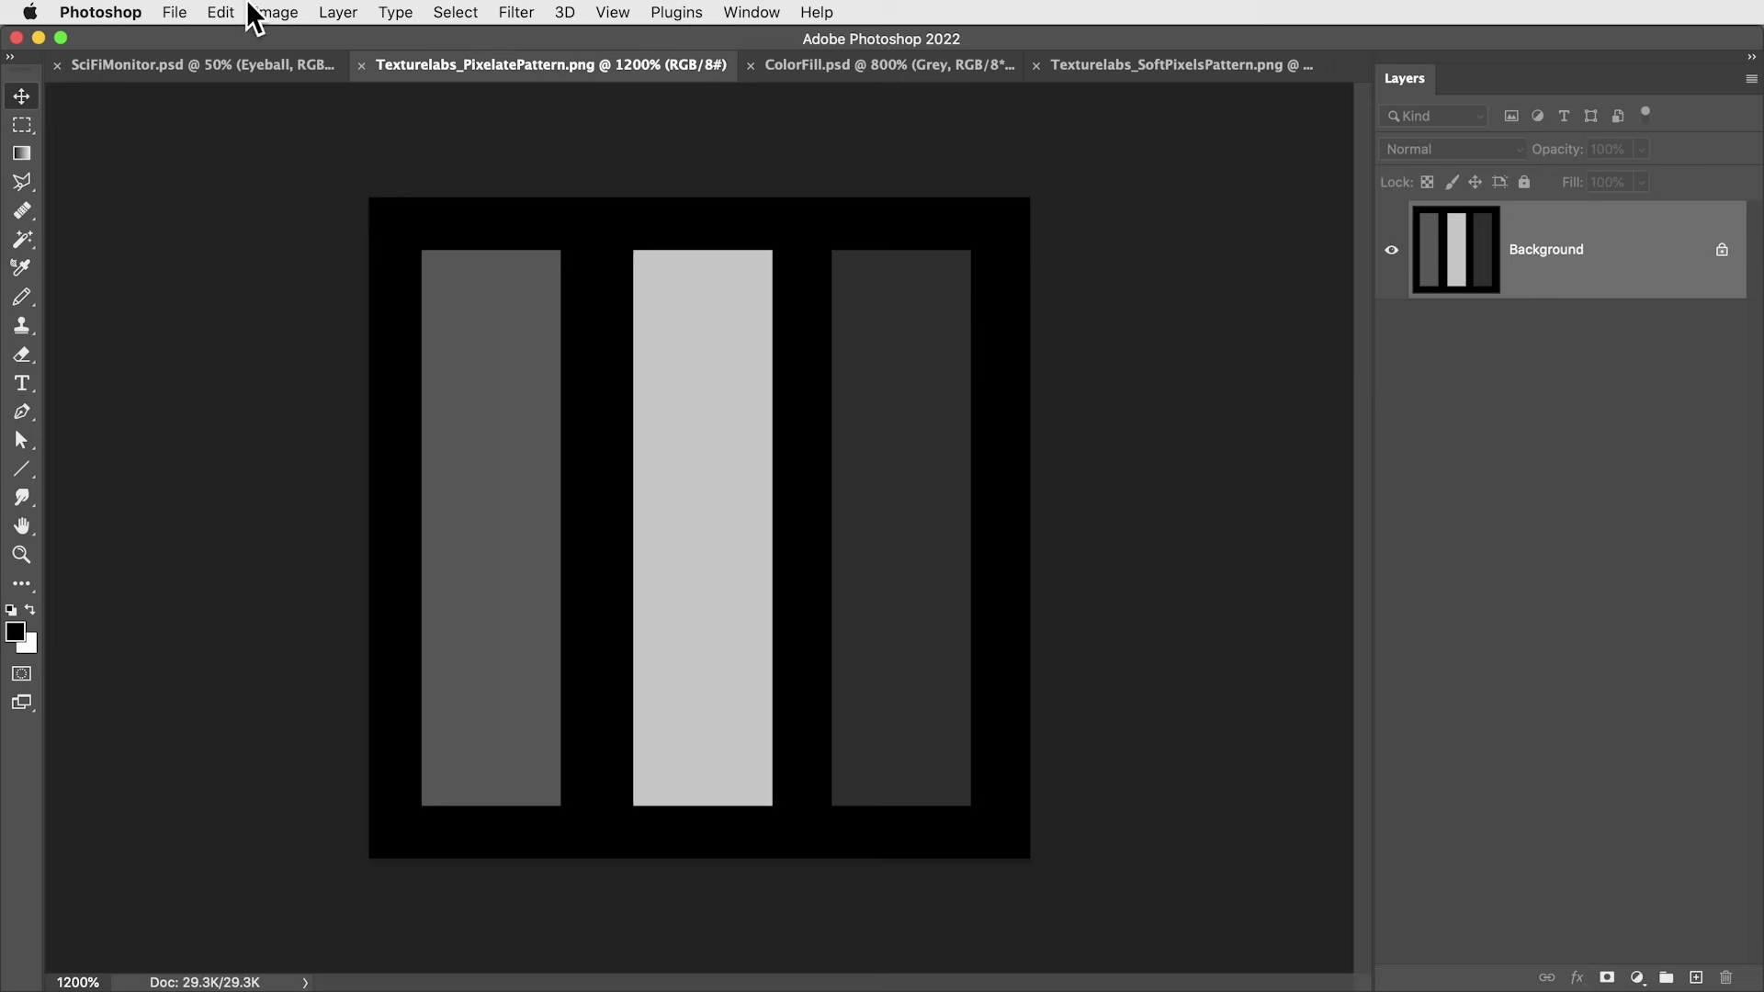
{"action": "left_click", "coordinate": [222, 11]}
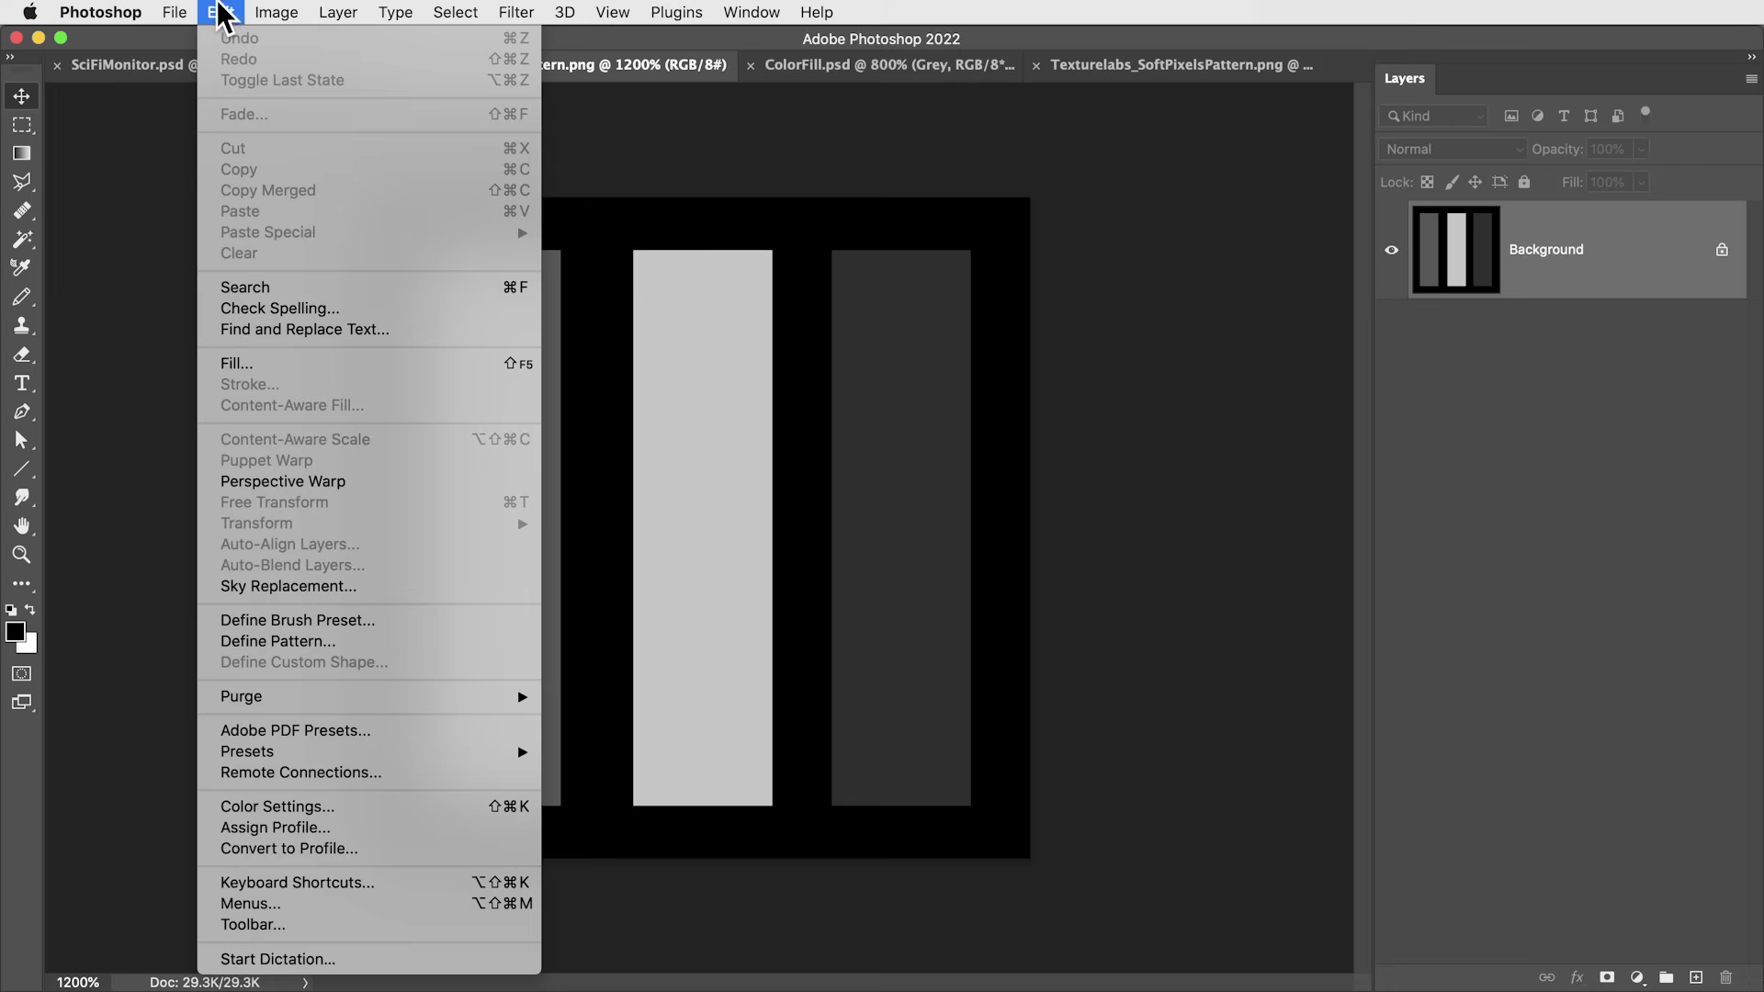
{"action": "left_click", "coordinate": [334, 640]}
{"action": "type", "text": "PIXELATE"}
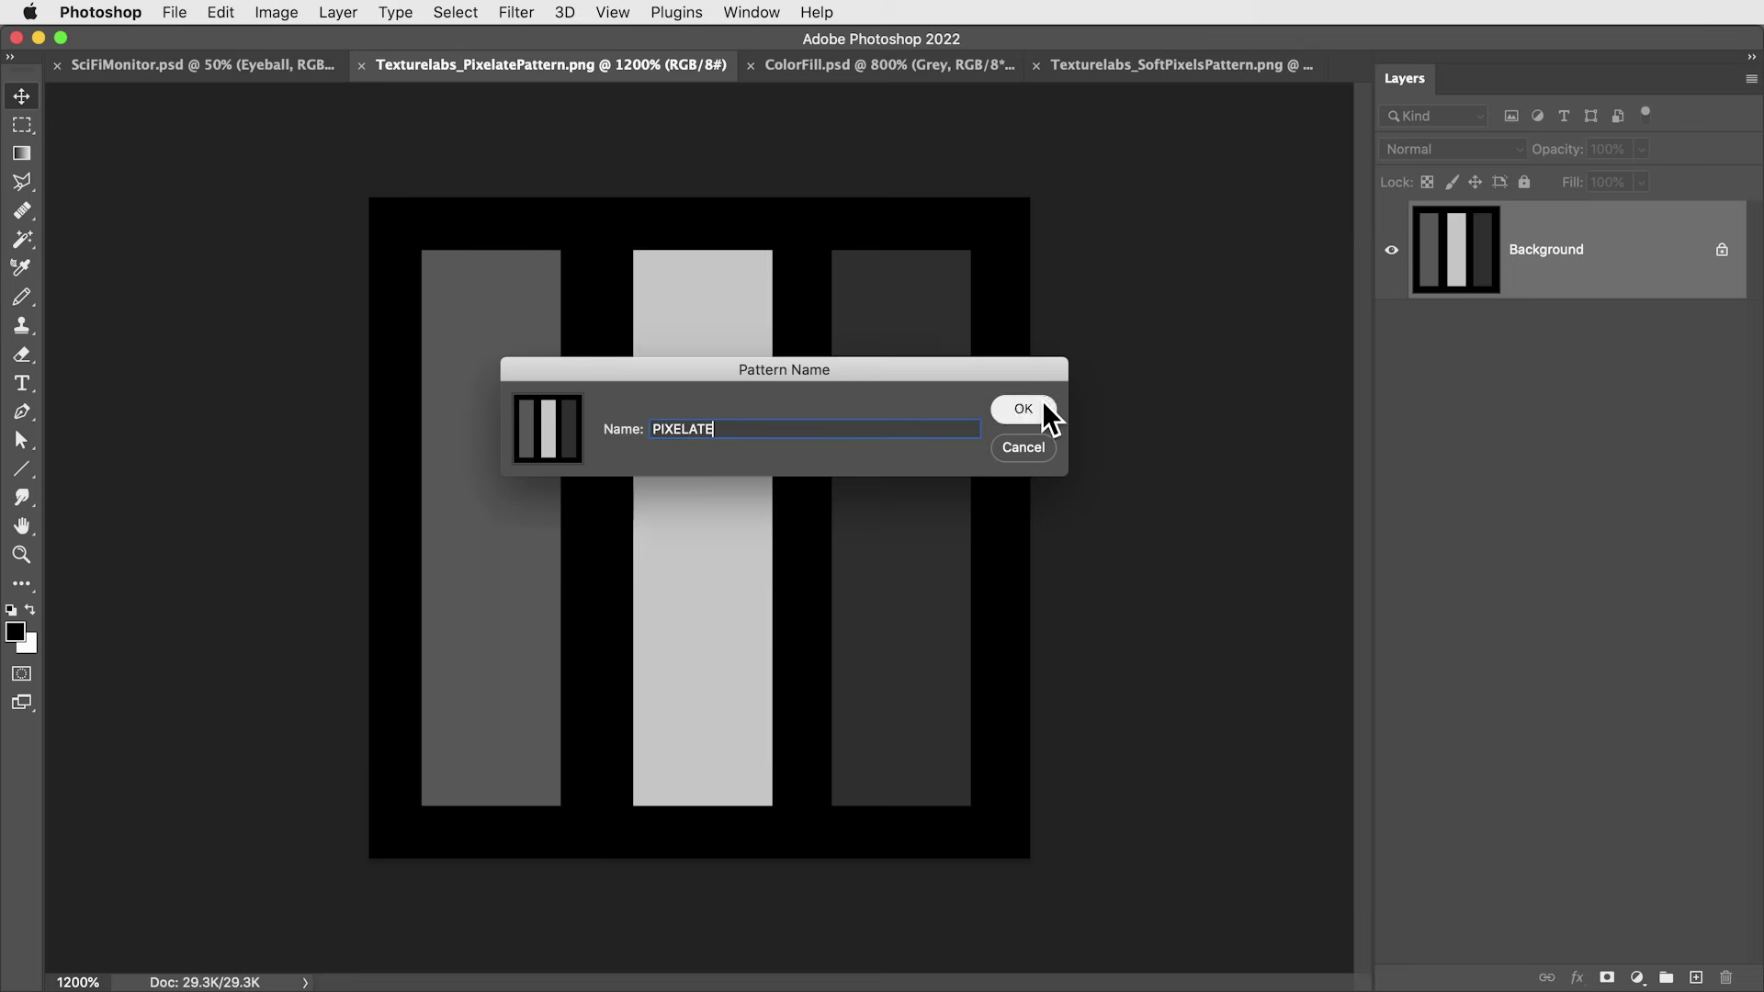
{"action": "left_click", "coordinate": [1040, 407]}
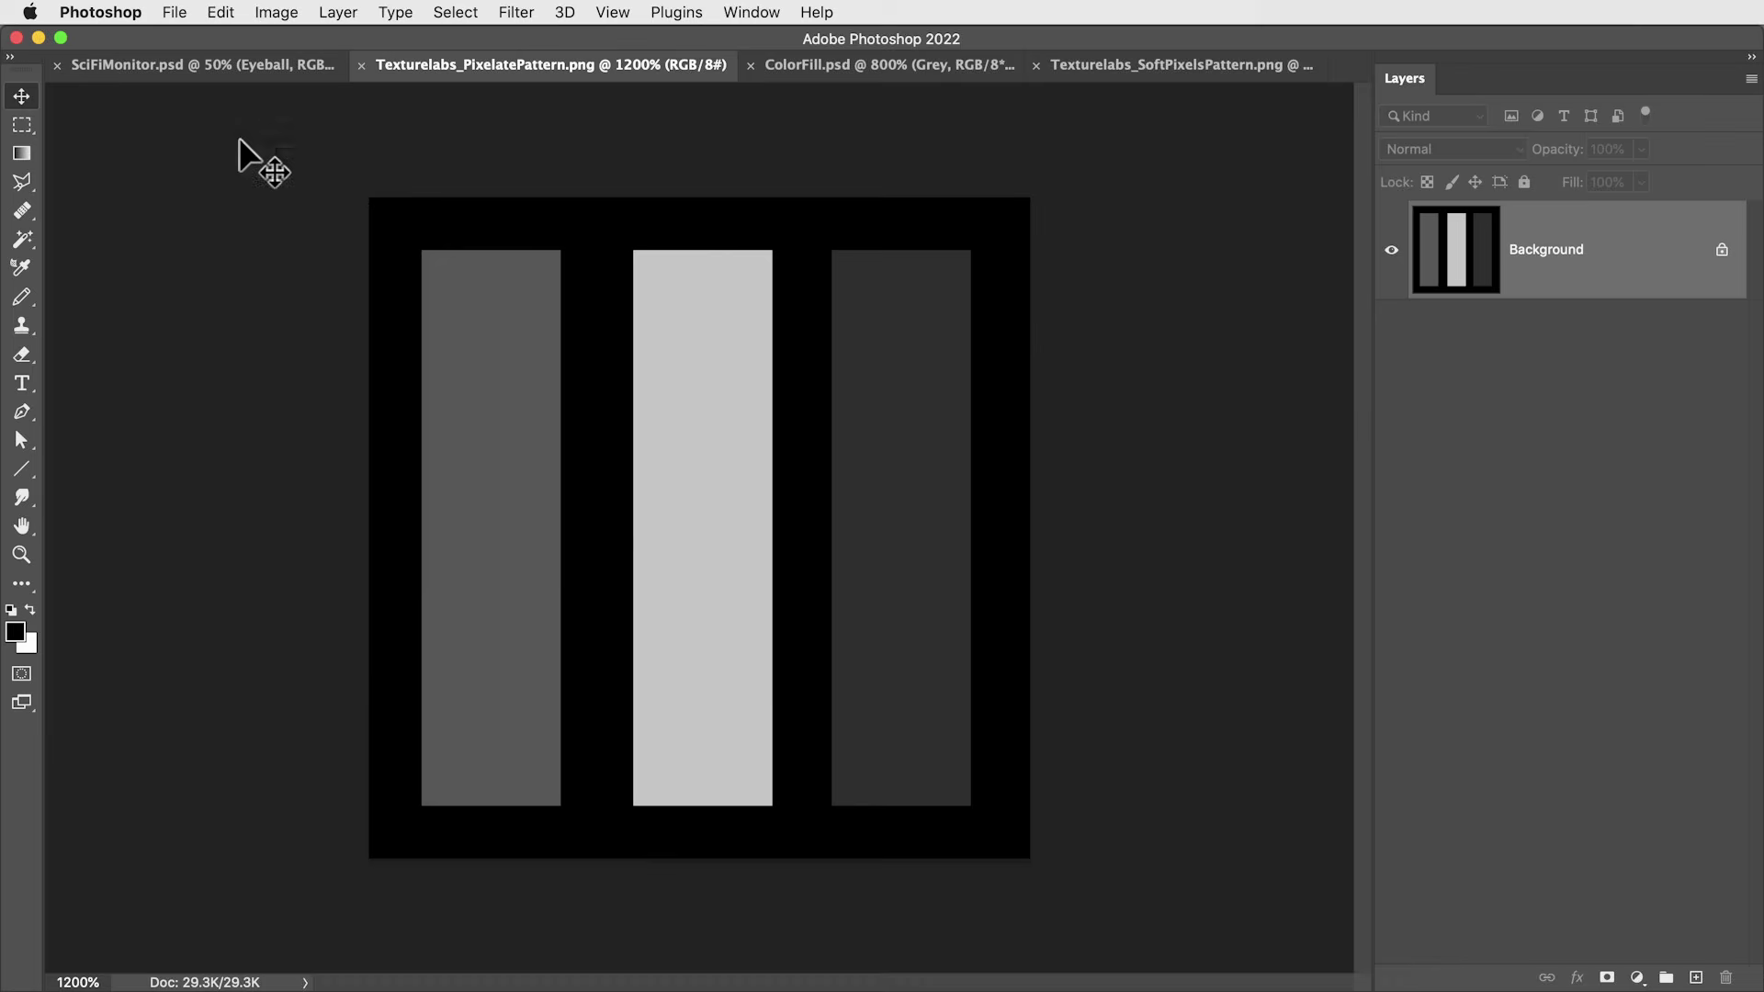
{"action": "left_click", "coordinate": [197, 68]}
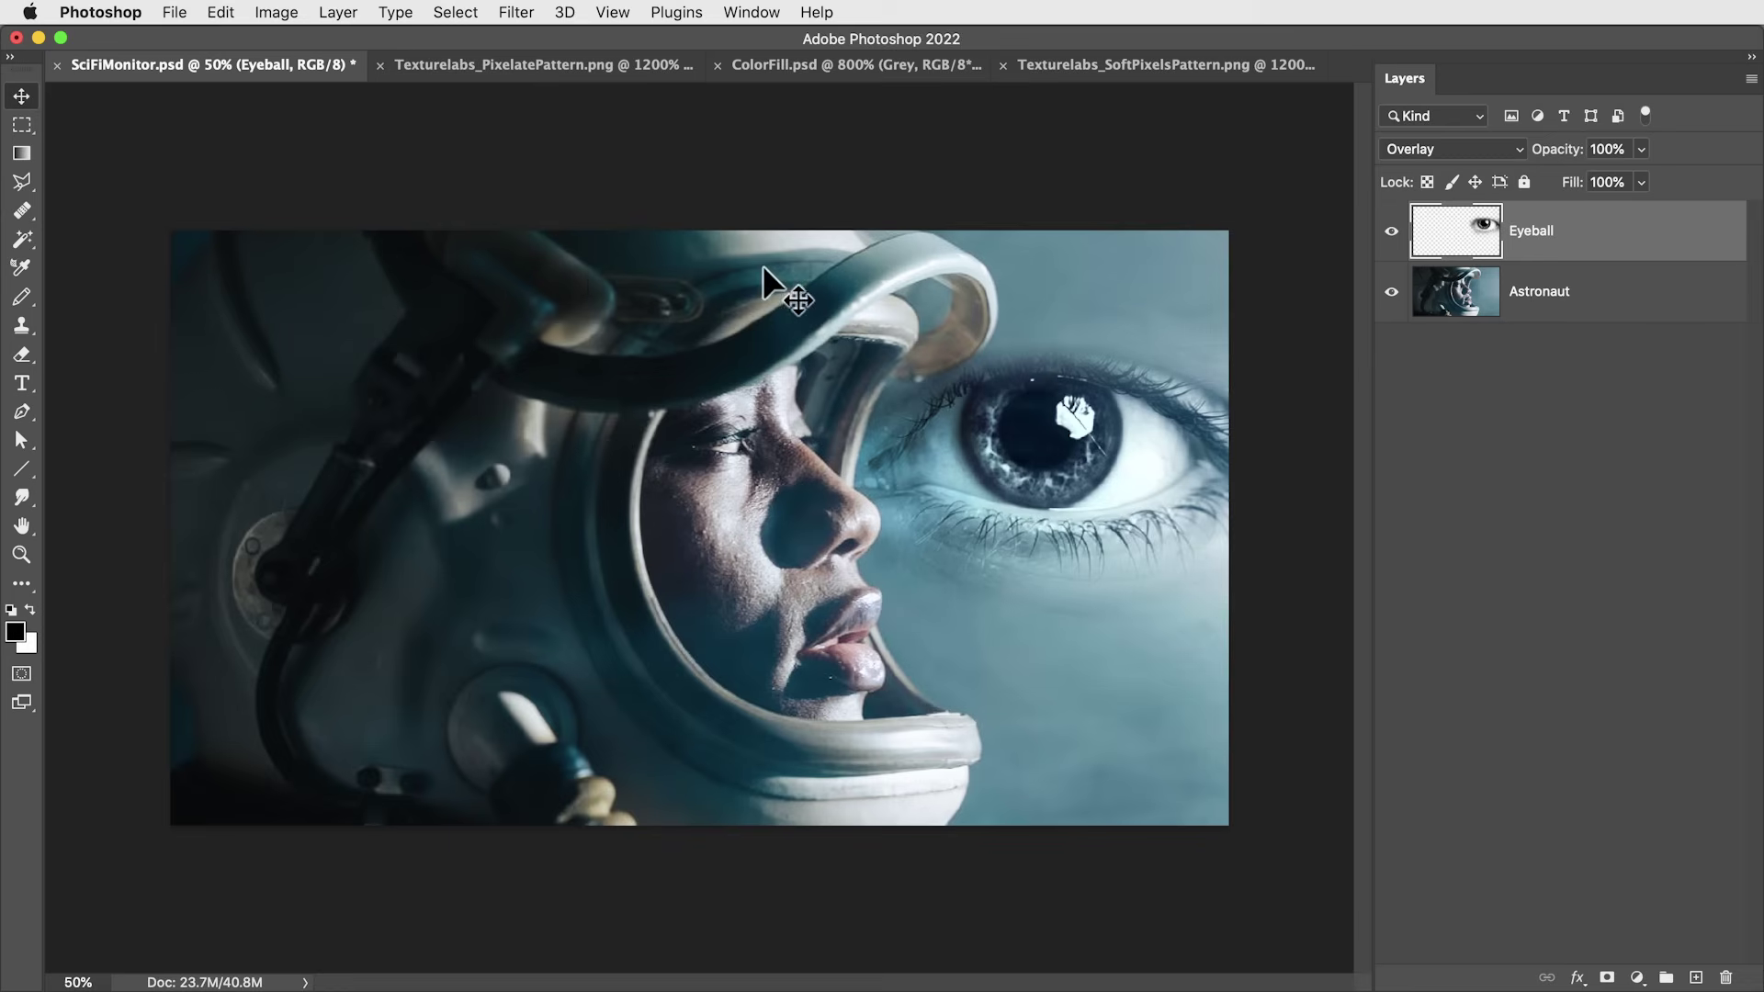
Step: Combine the Eyeball and Astronaut layers into one smart object
{"action": "left_click", "coordinate": [1644, 306], "text": "shift"}
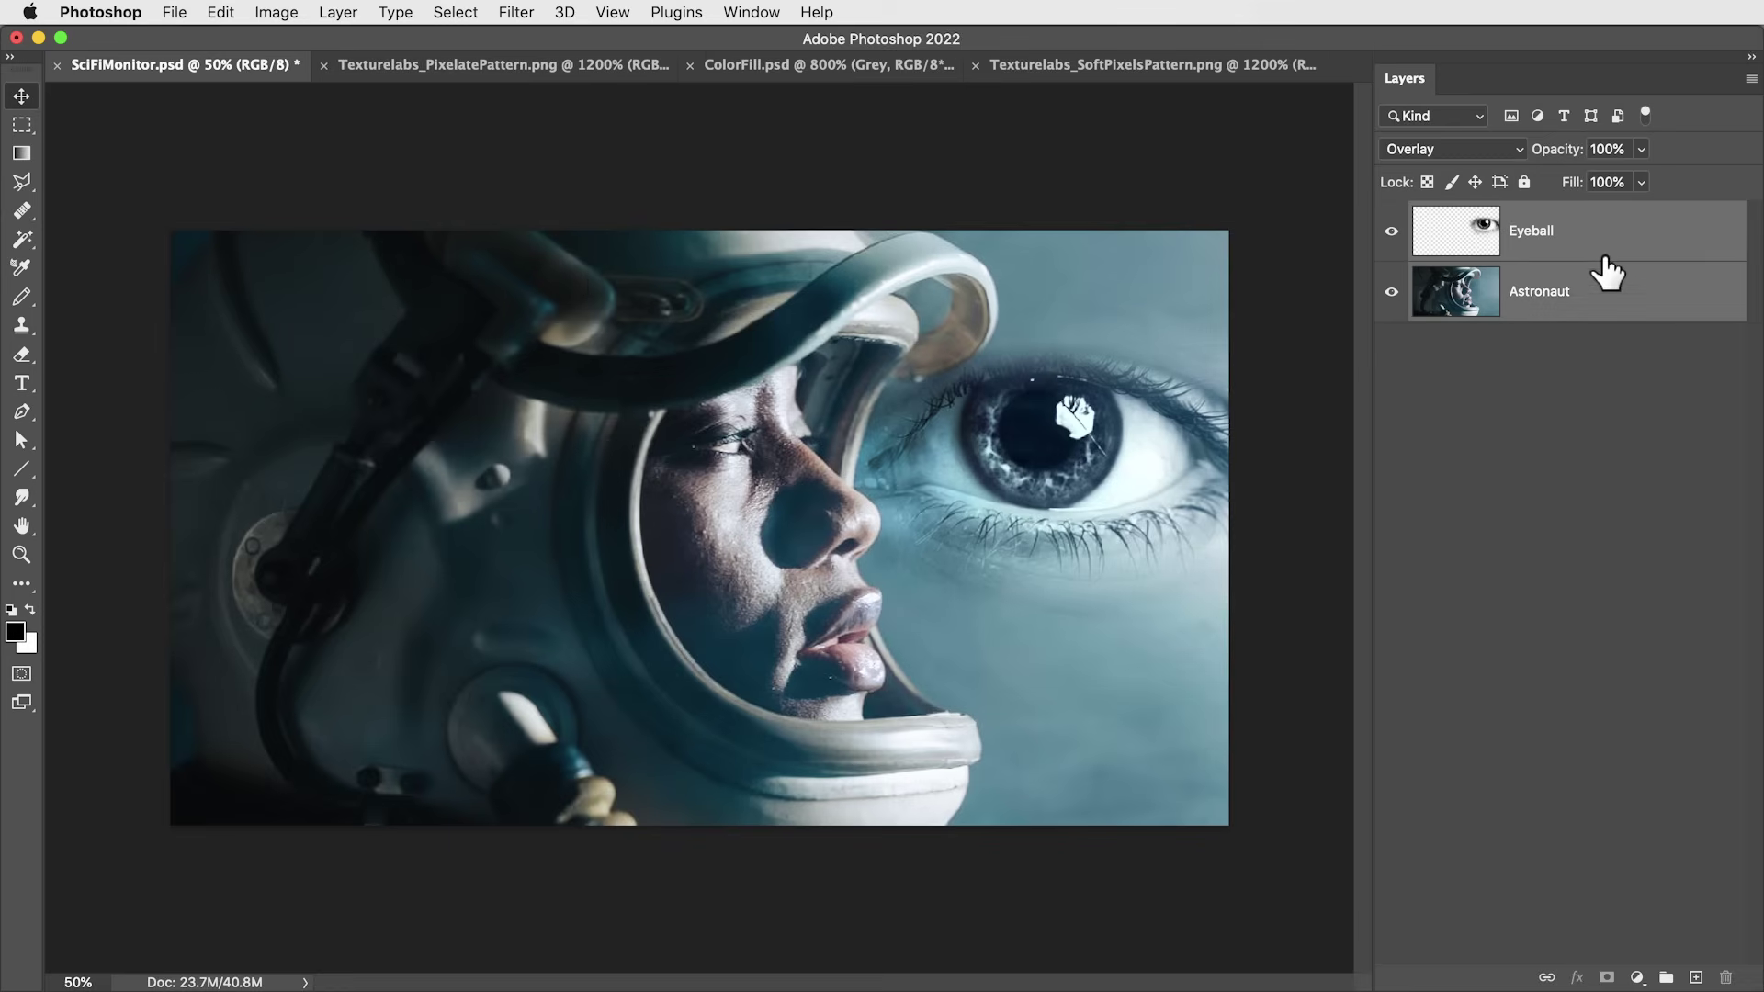
{"action": "right_click", "coordinate": [1584, 230]}
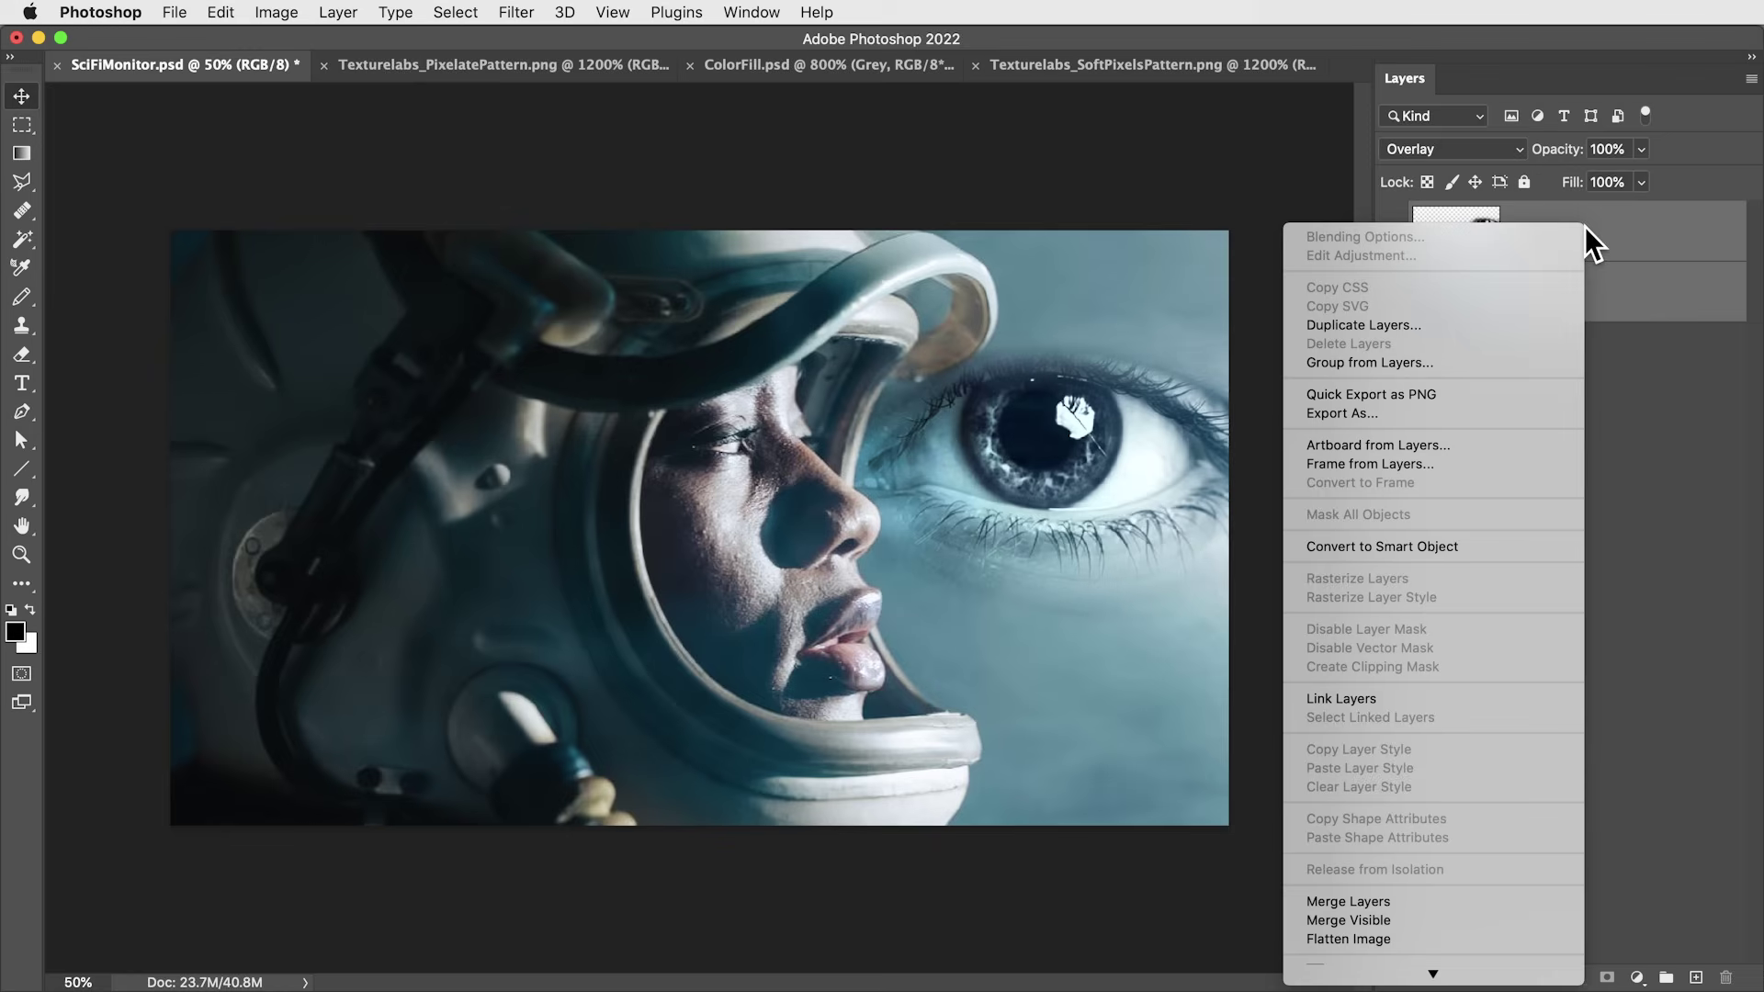
{"action": "left_click", "coordinate": [1507, 543]}
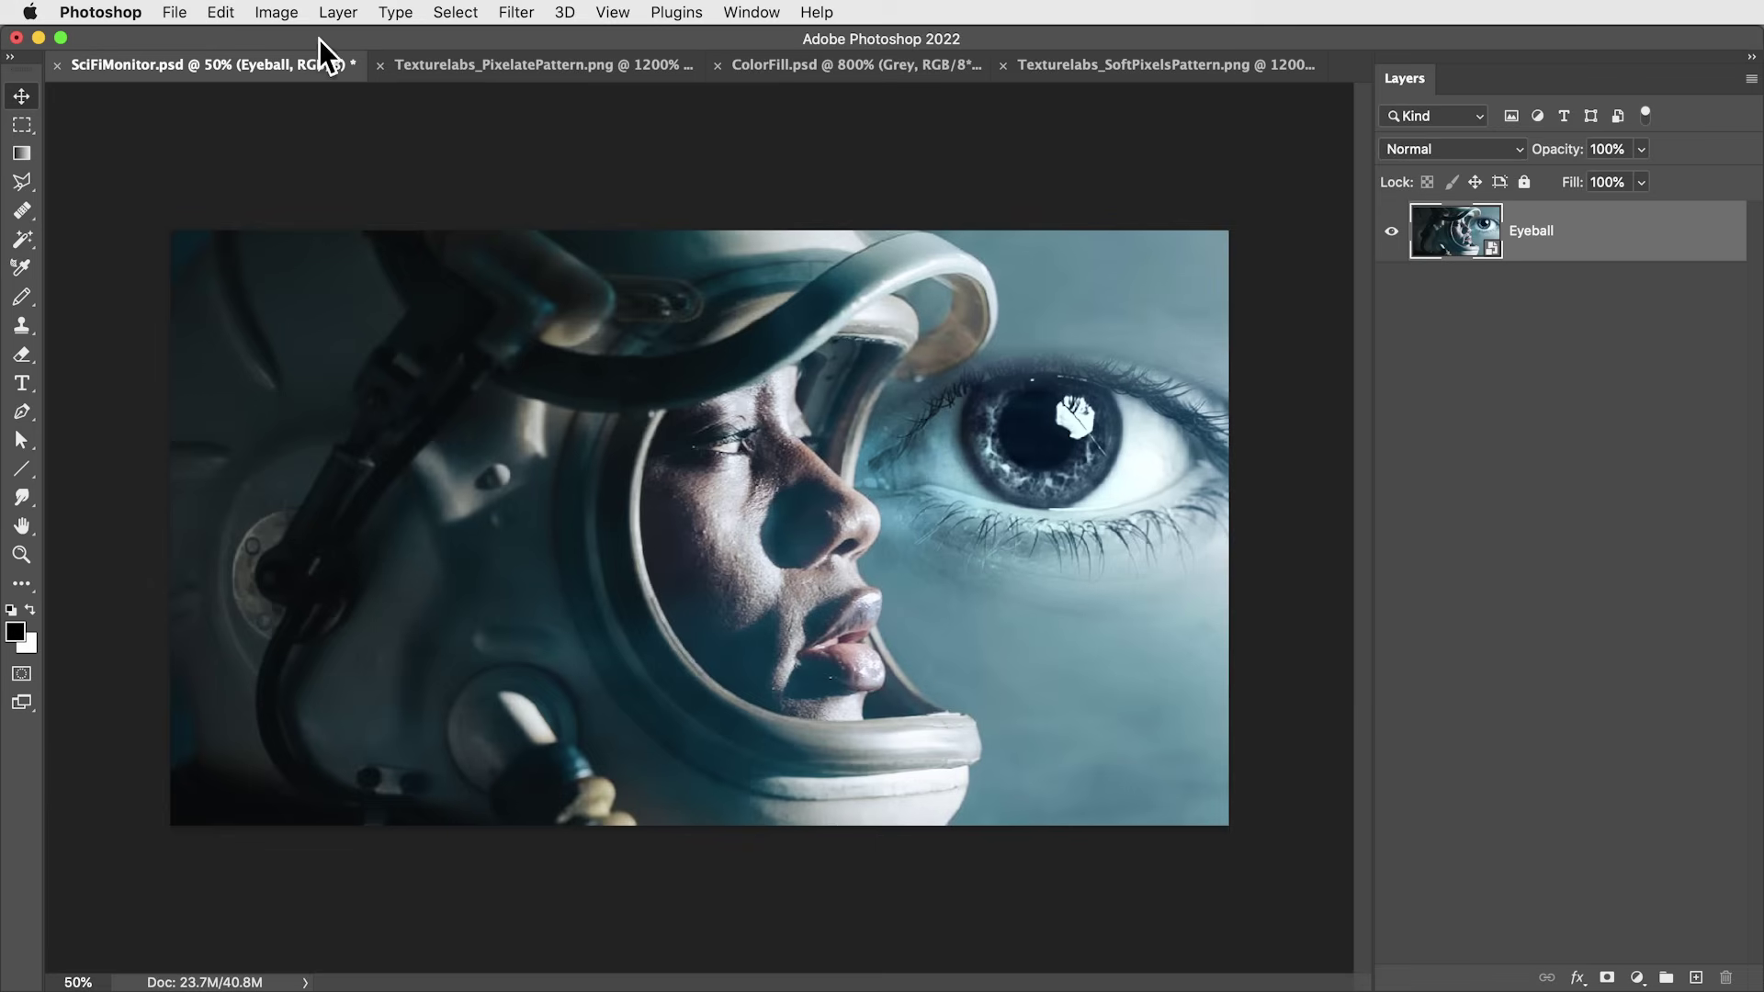
Step: Add a Hue/Saturation smart filter at -100 saturation and delete its filter mask
{"action": "left_click", "coordinate": [285, 11]}
{"action": "mouse_move", "coordinate": [472, 71]}
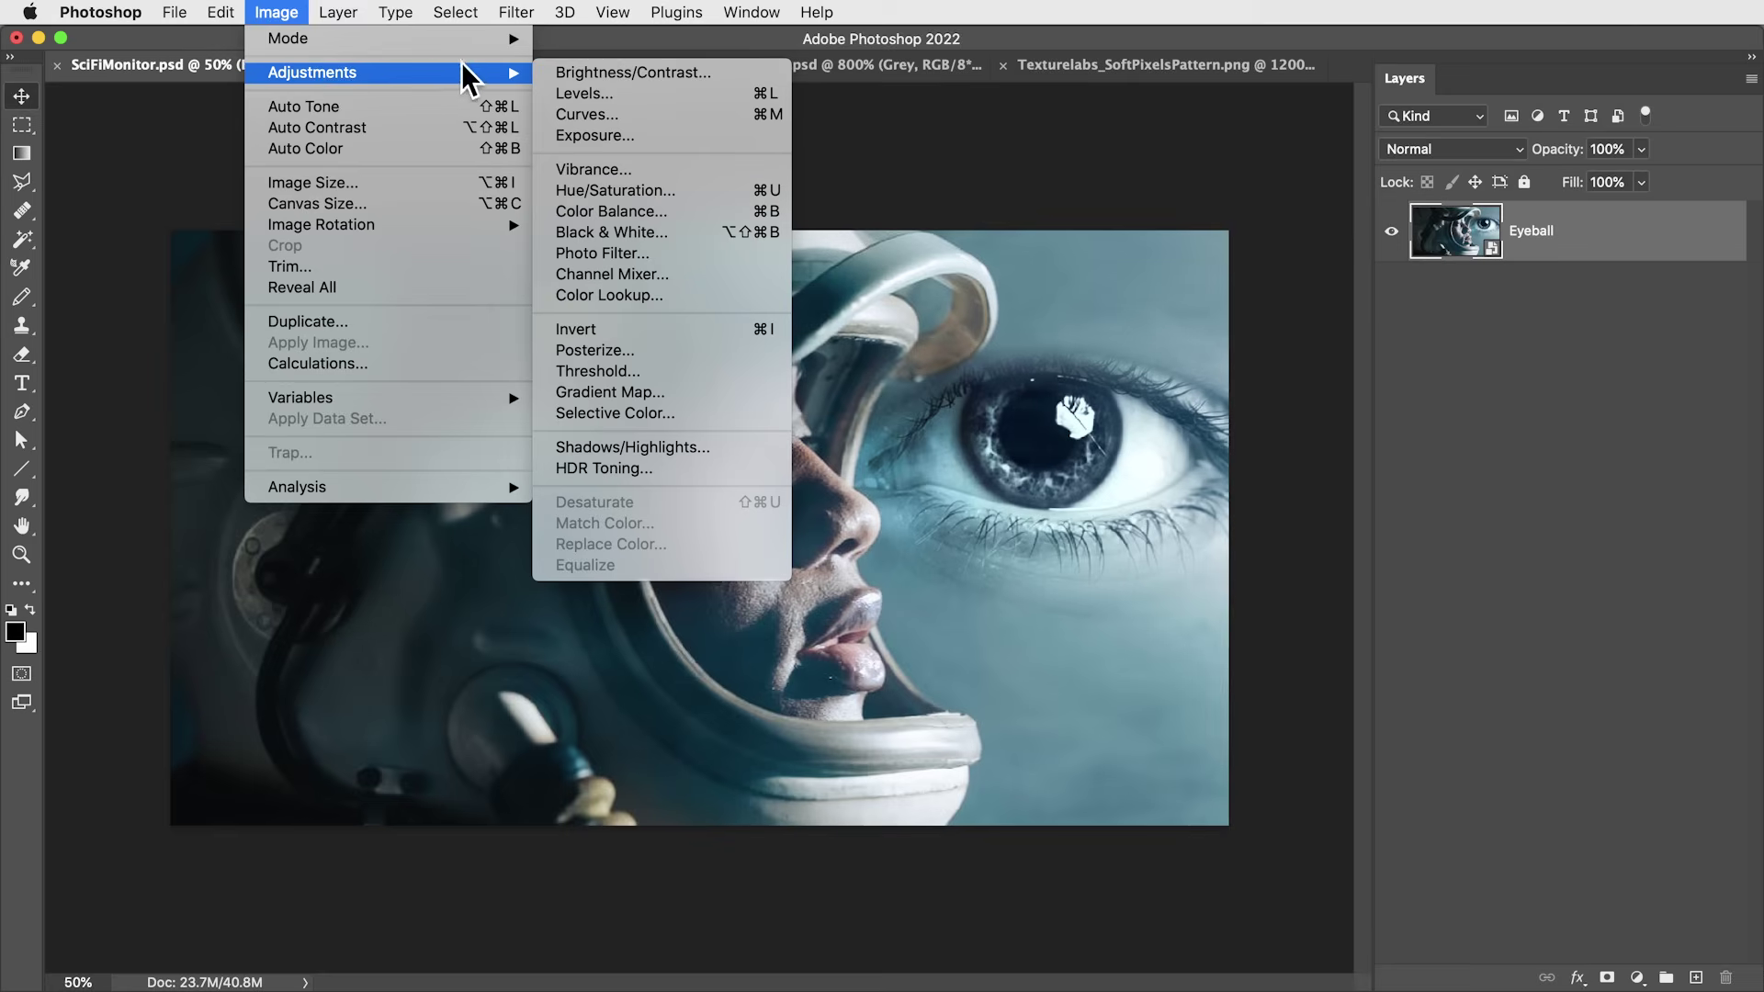
{"action": "left_click", "coordinate": [688, 191]}
{"action": "left_click_drag", "start_coordinate": [1109, 348], "coordinate": [984, 352]}
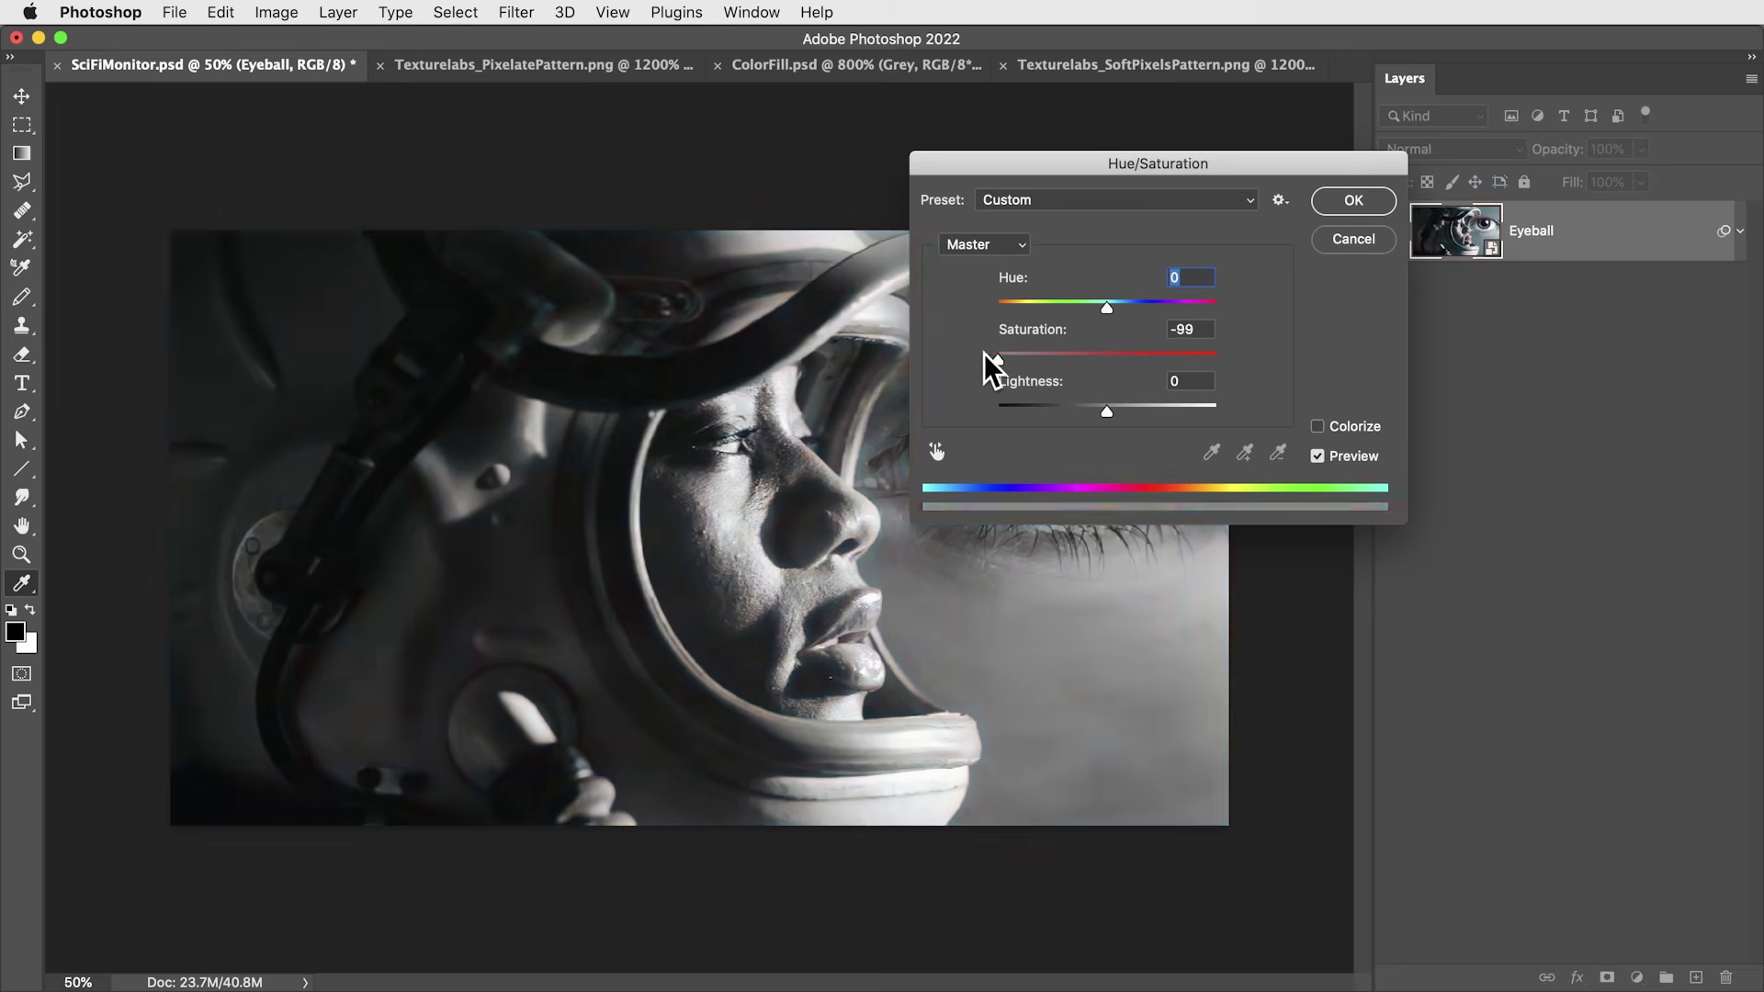
{"action": "key", "text": "Tab"}
{"action": "left_click", "coordinate": [1361, 199]}
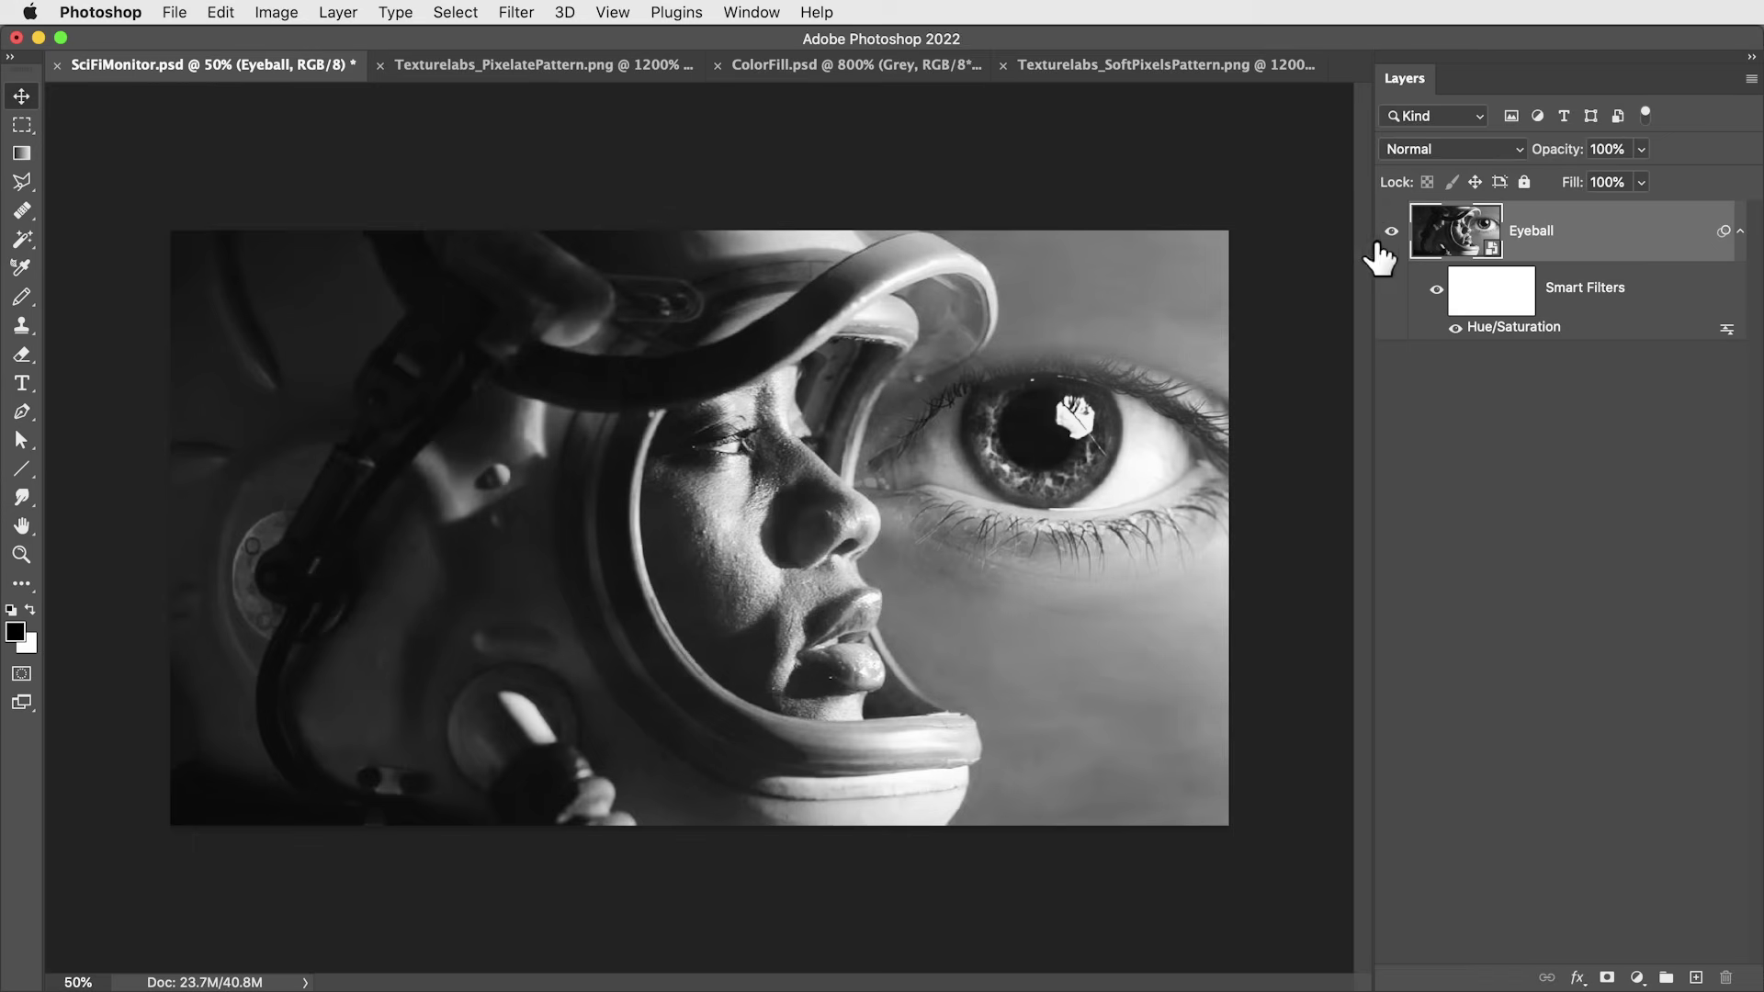
{"action": "right_click", "coordinate": [1502, 286]}
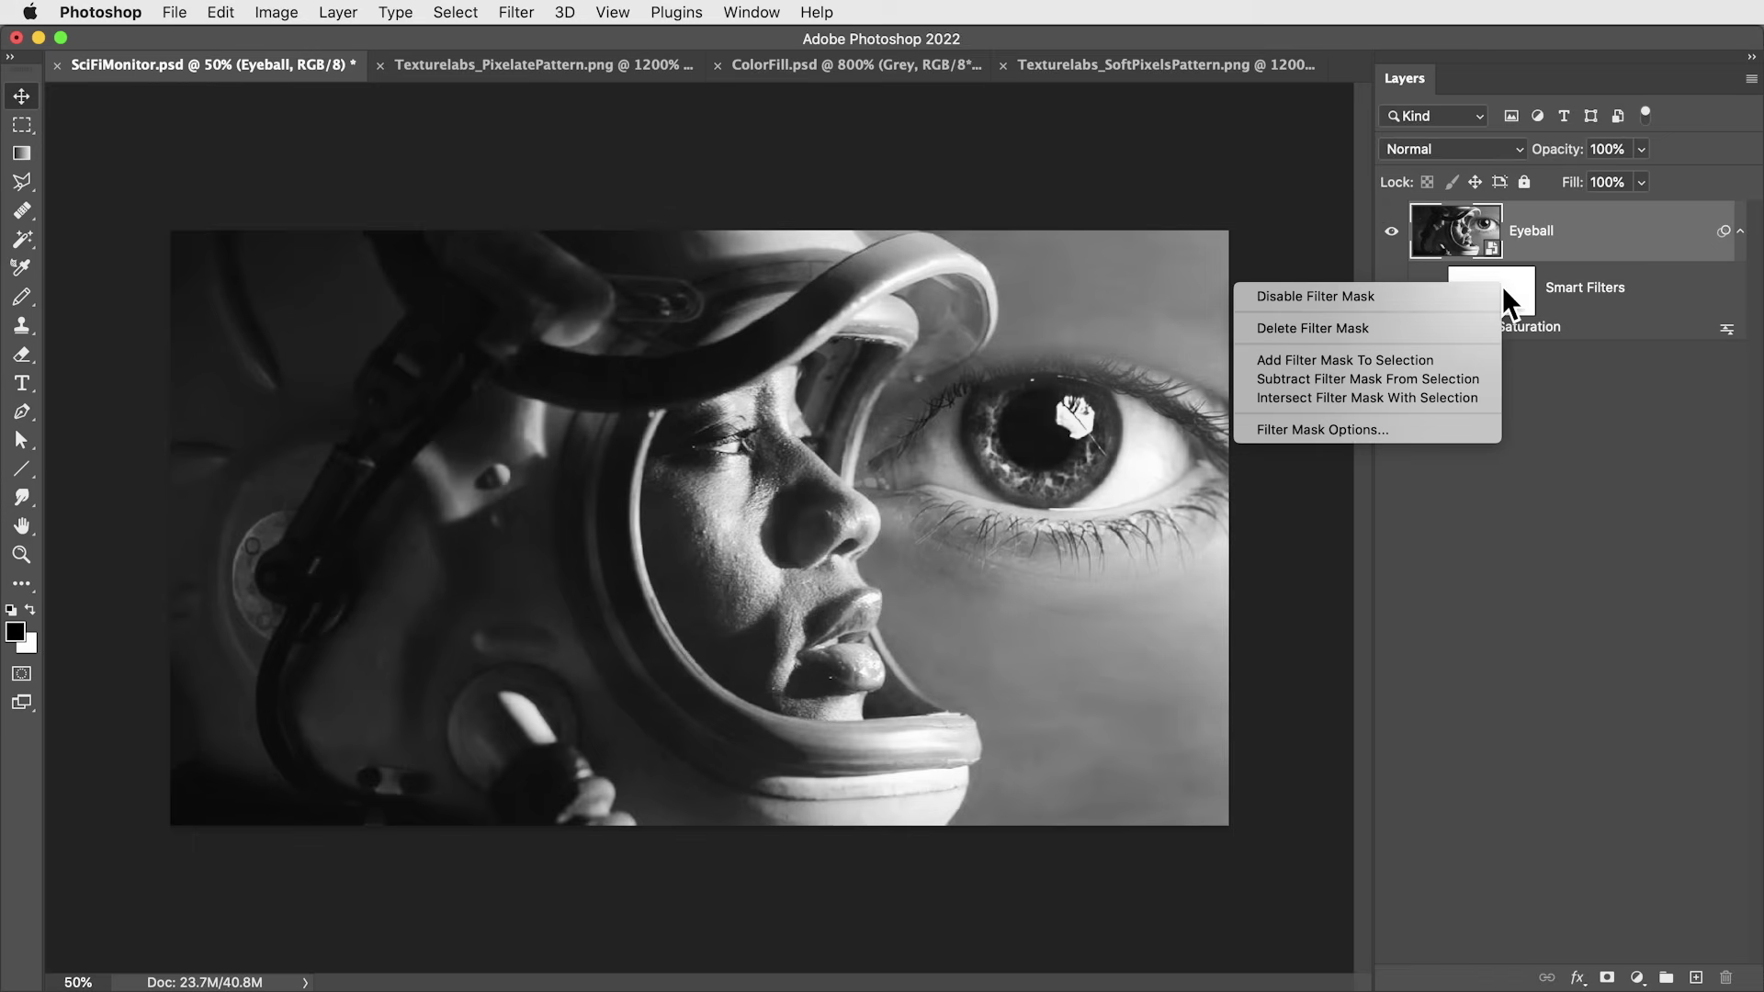
{"action": "left_click", "coordinate": [1460, 328]}
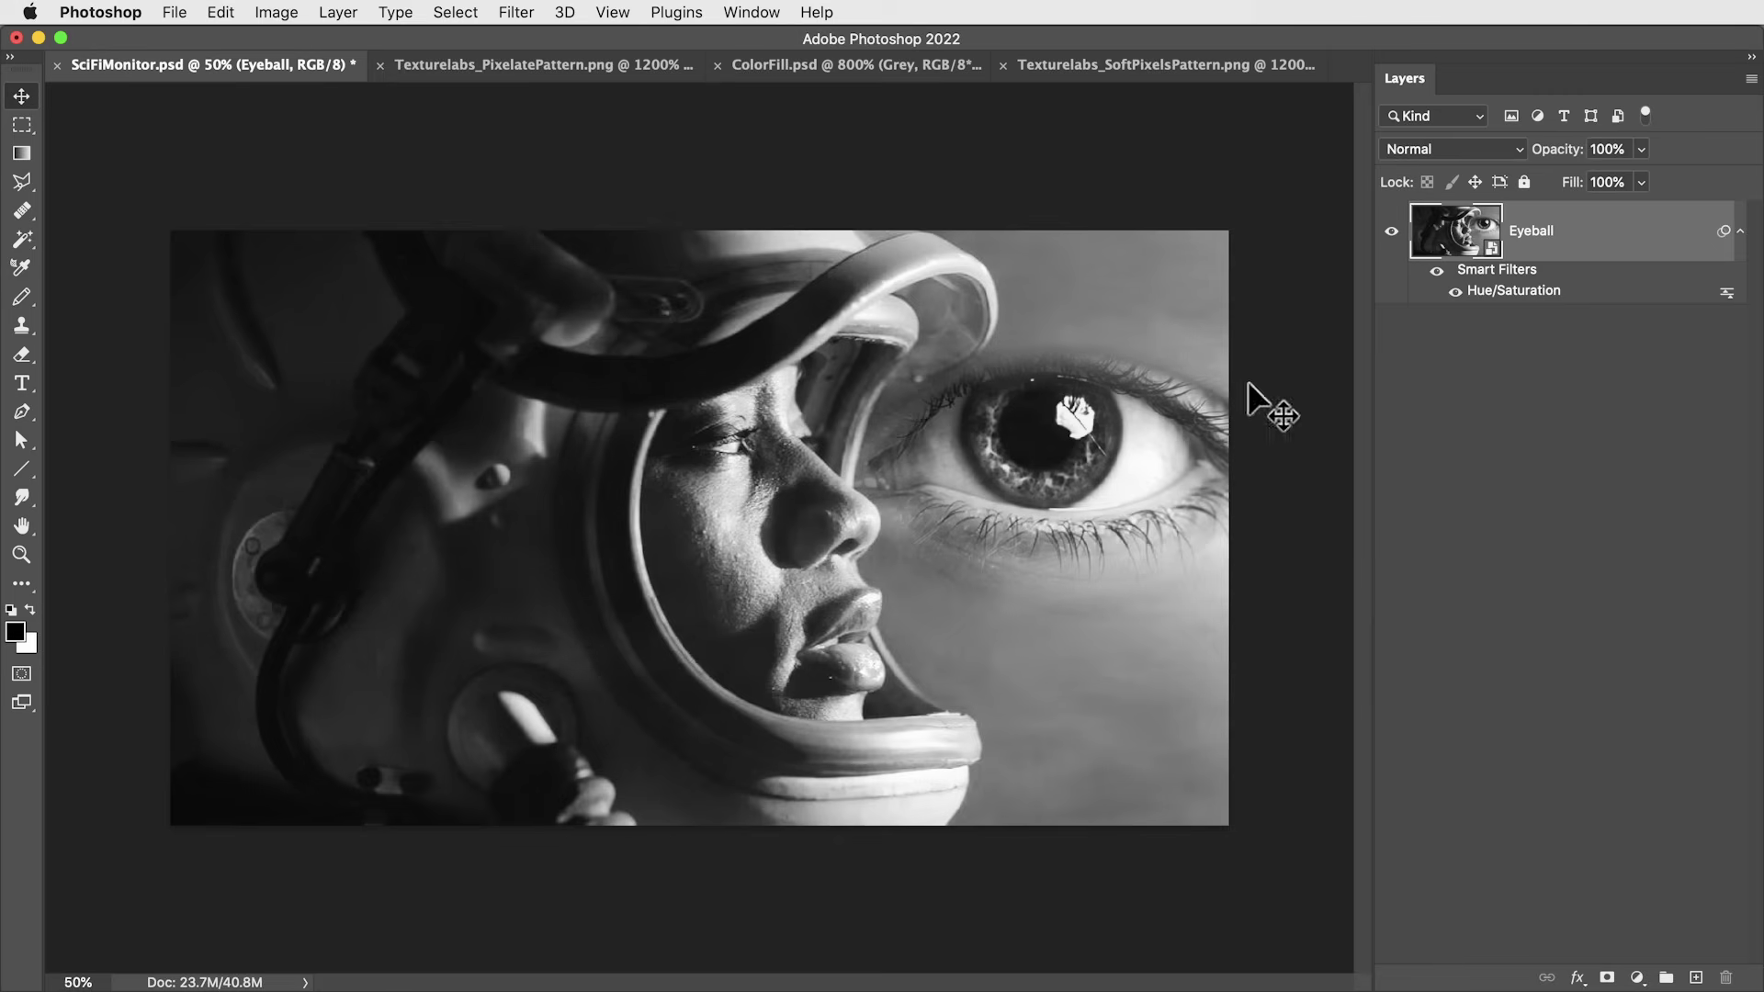
Step: Apply a Mosaic smart filter with cell size 100 to the eyeball photo
{"action": "left_click", "coordinate": [516, 12]}
{"action": "mouse_move", "coordinate": [609, 393]}
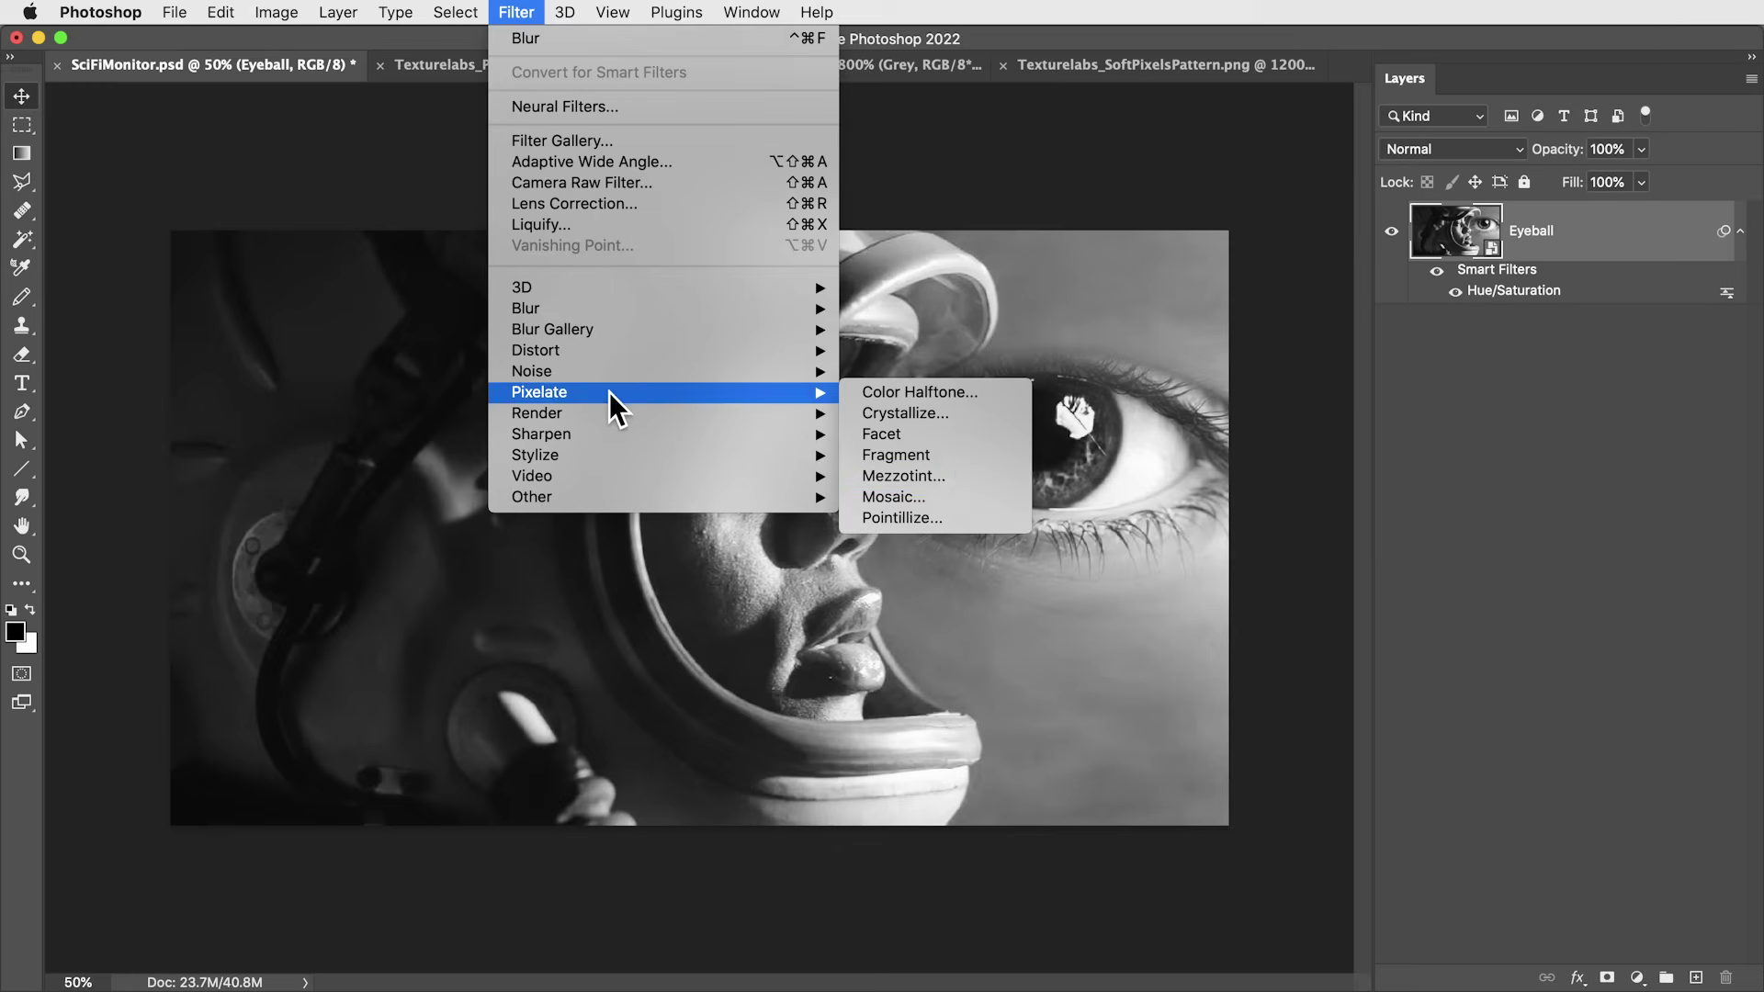
{"action": "left_click", "coordinate": [957, 501]}
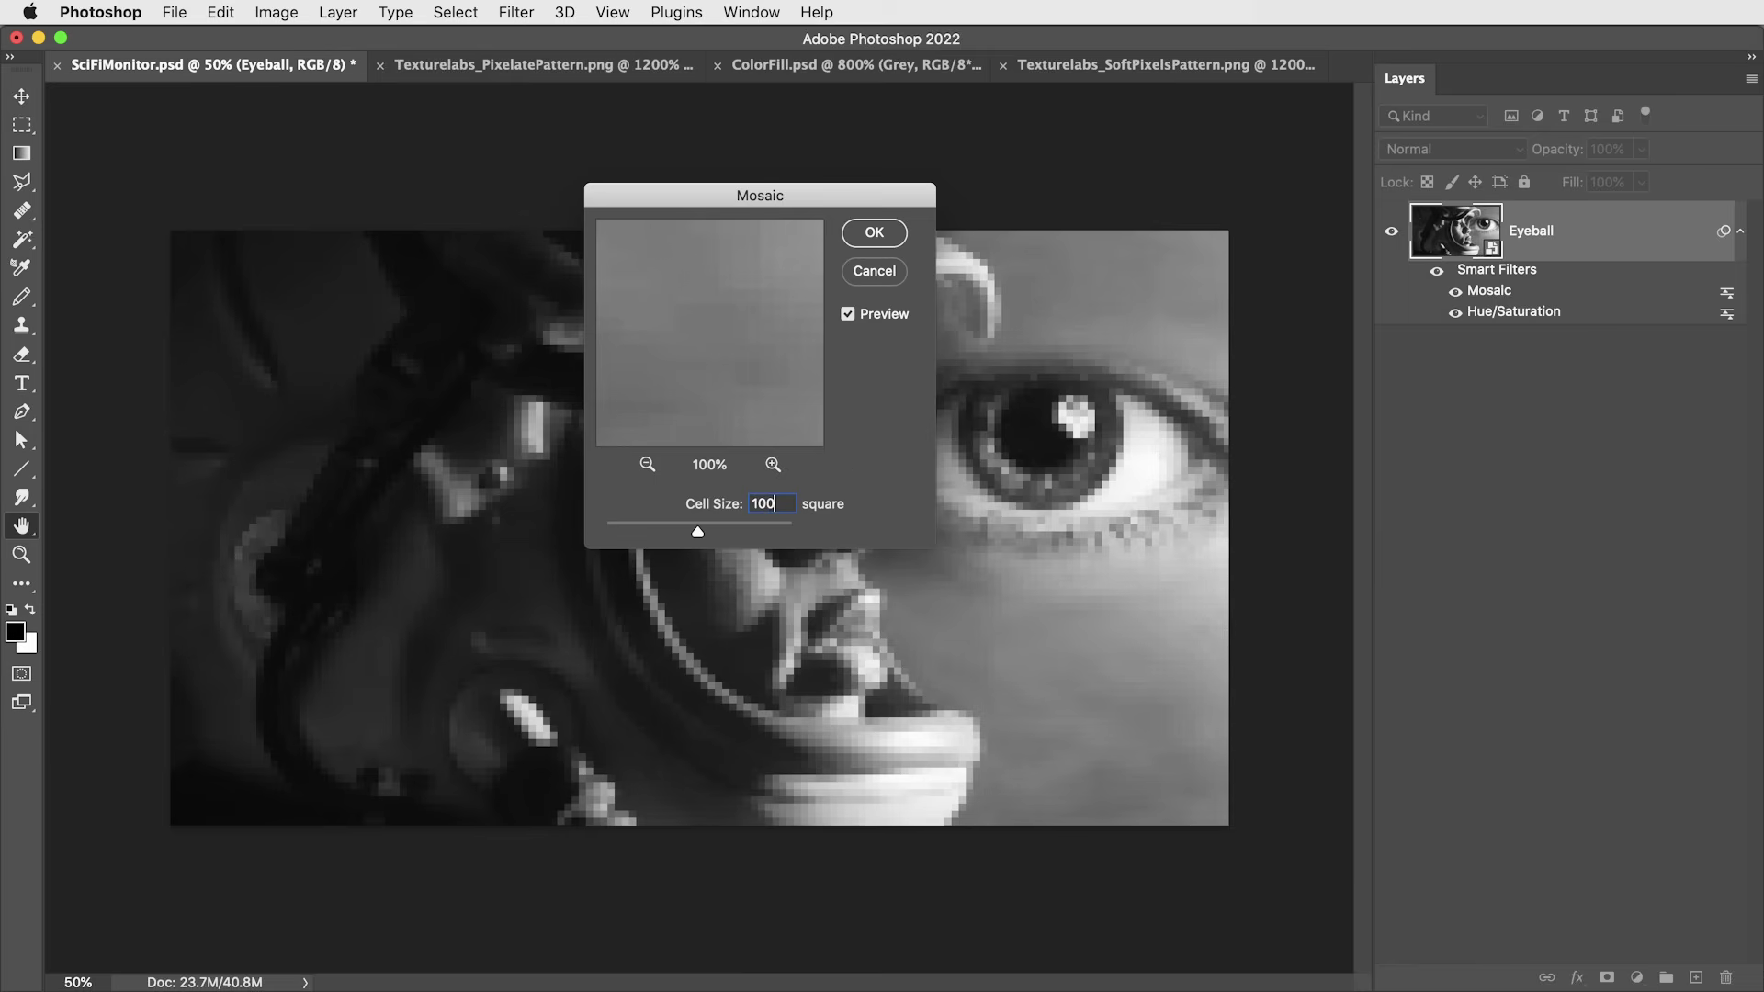
{"action": "left_click", "coordinate": [883, 237]}
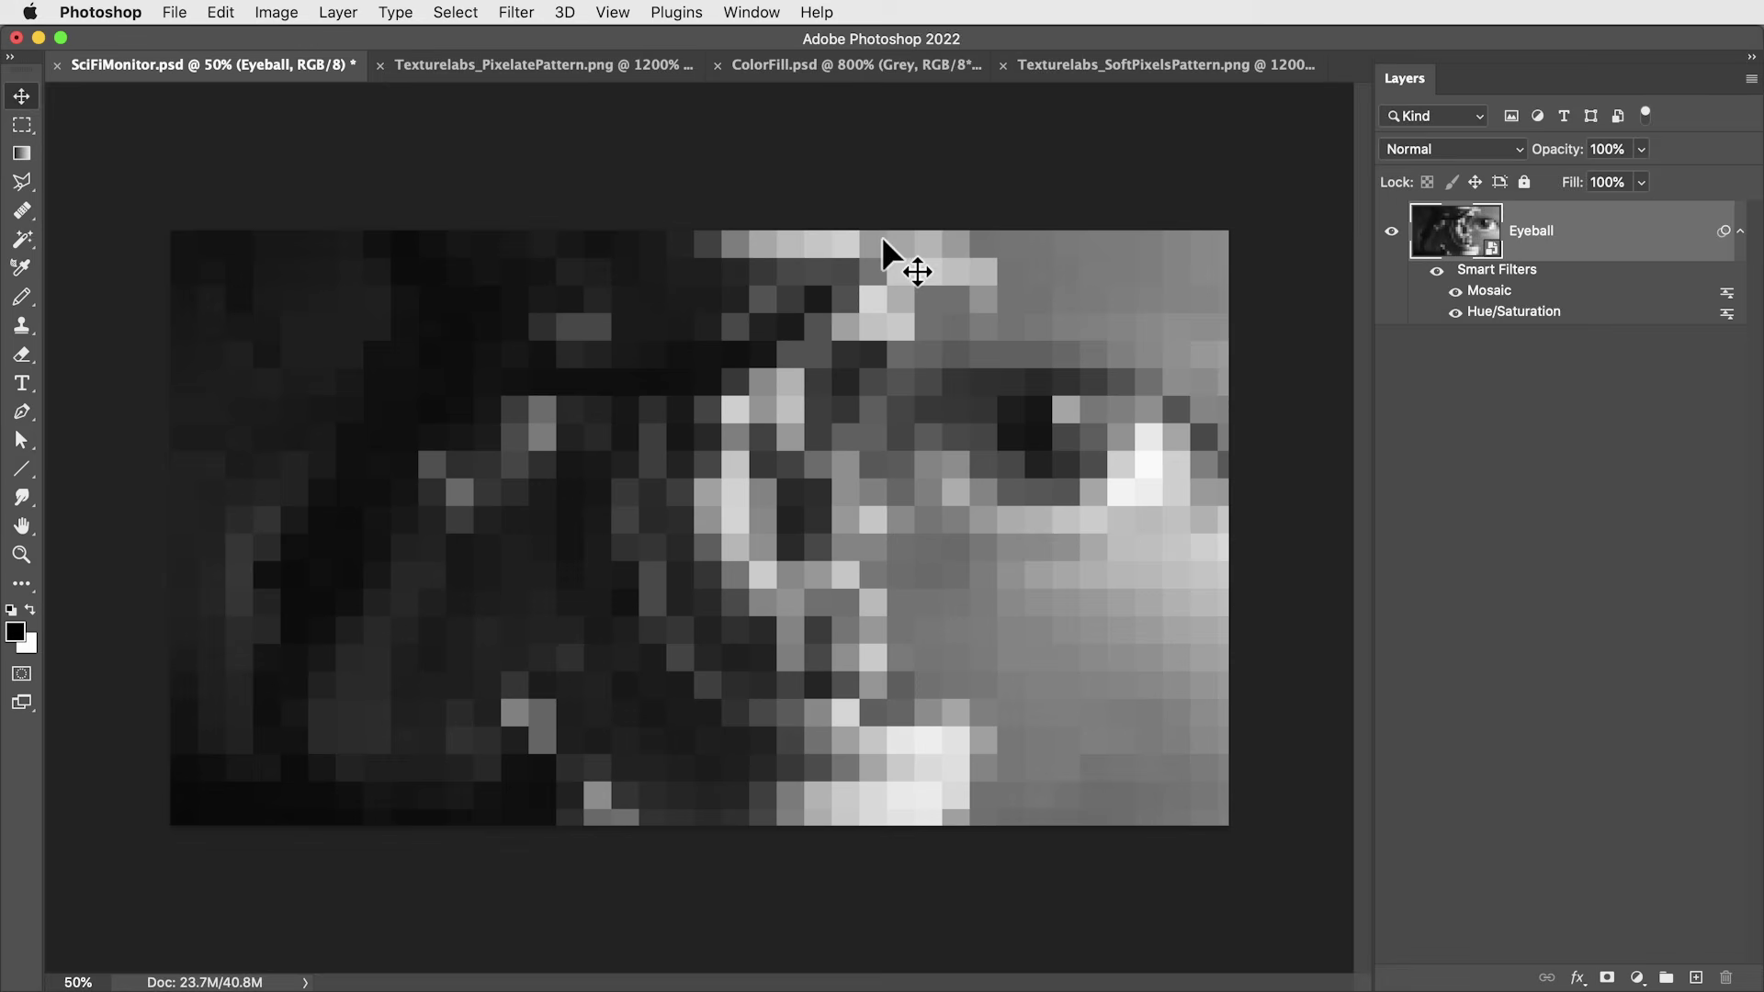
Step: Add a Levels smart filter with midtones raised to 1.23
{"action": "left_click", "coordinate": [275, 12]}
{"action": "mouse_move", "coordinate": [312, 72]}
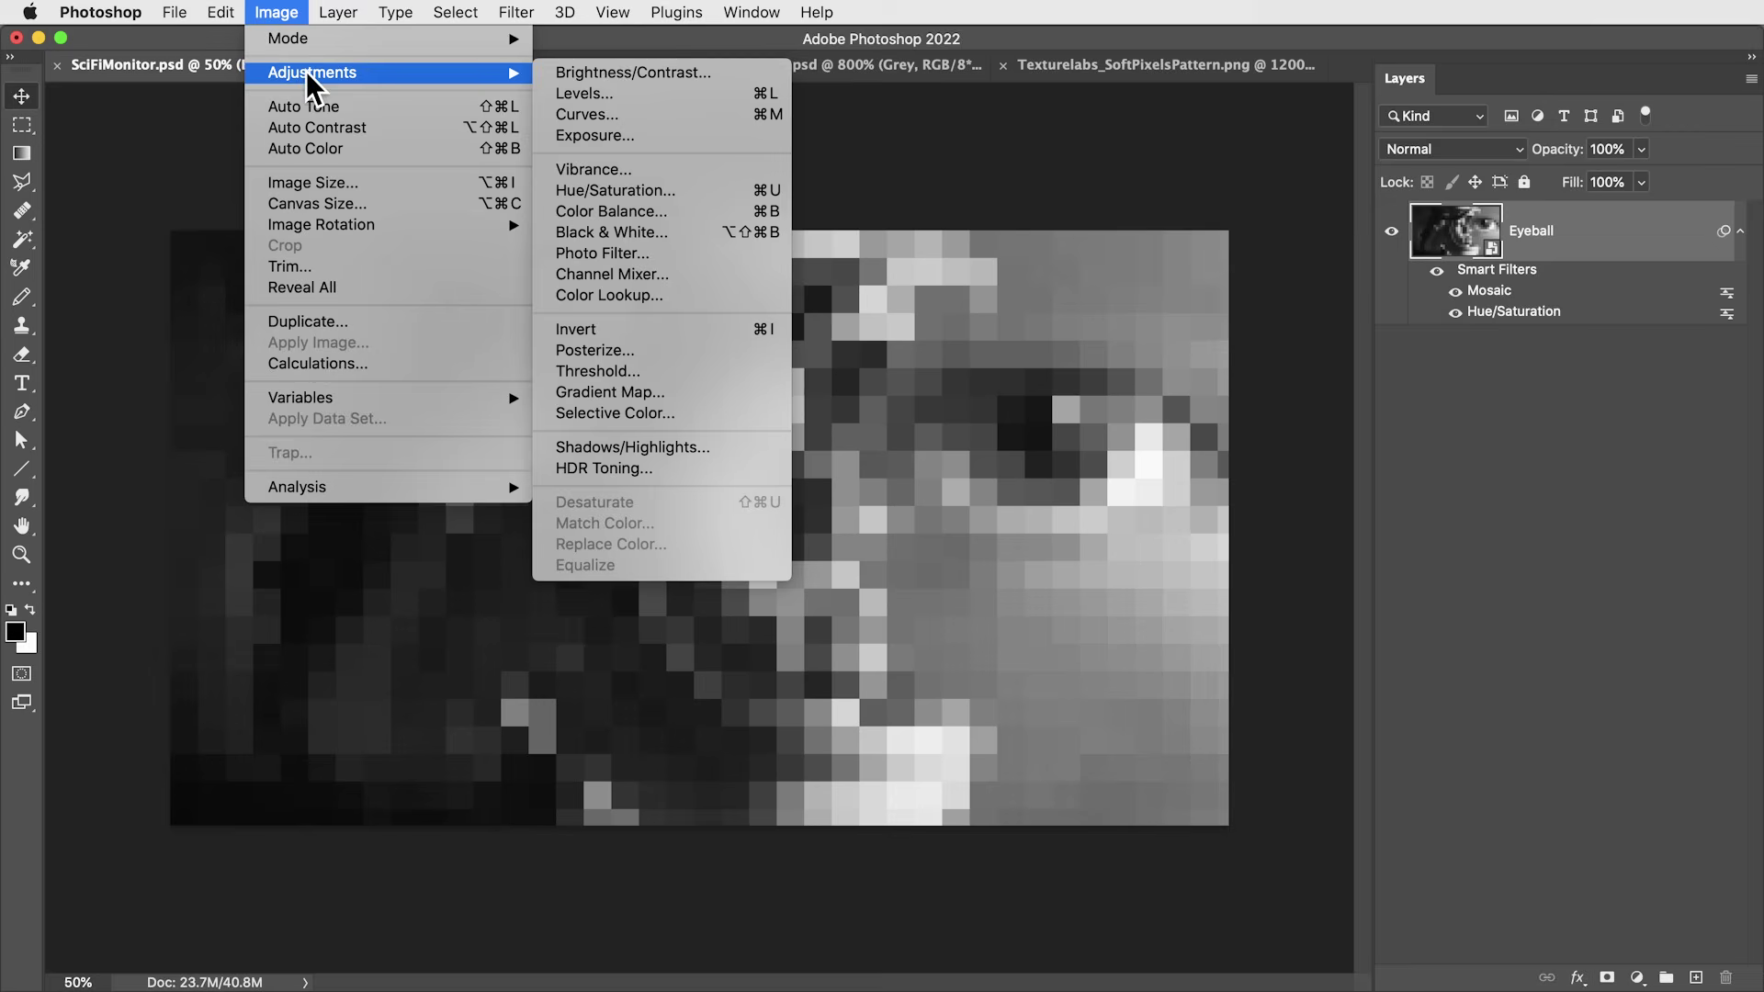
{"action": "left_click", "coordinate": [600, 96]}
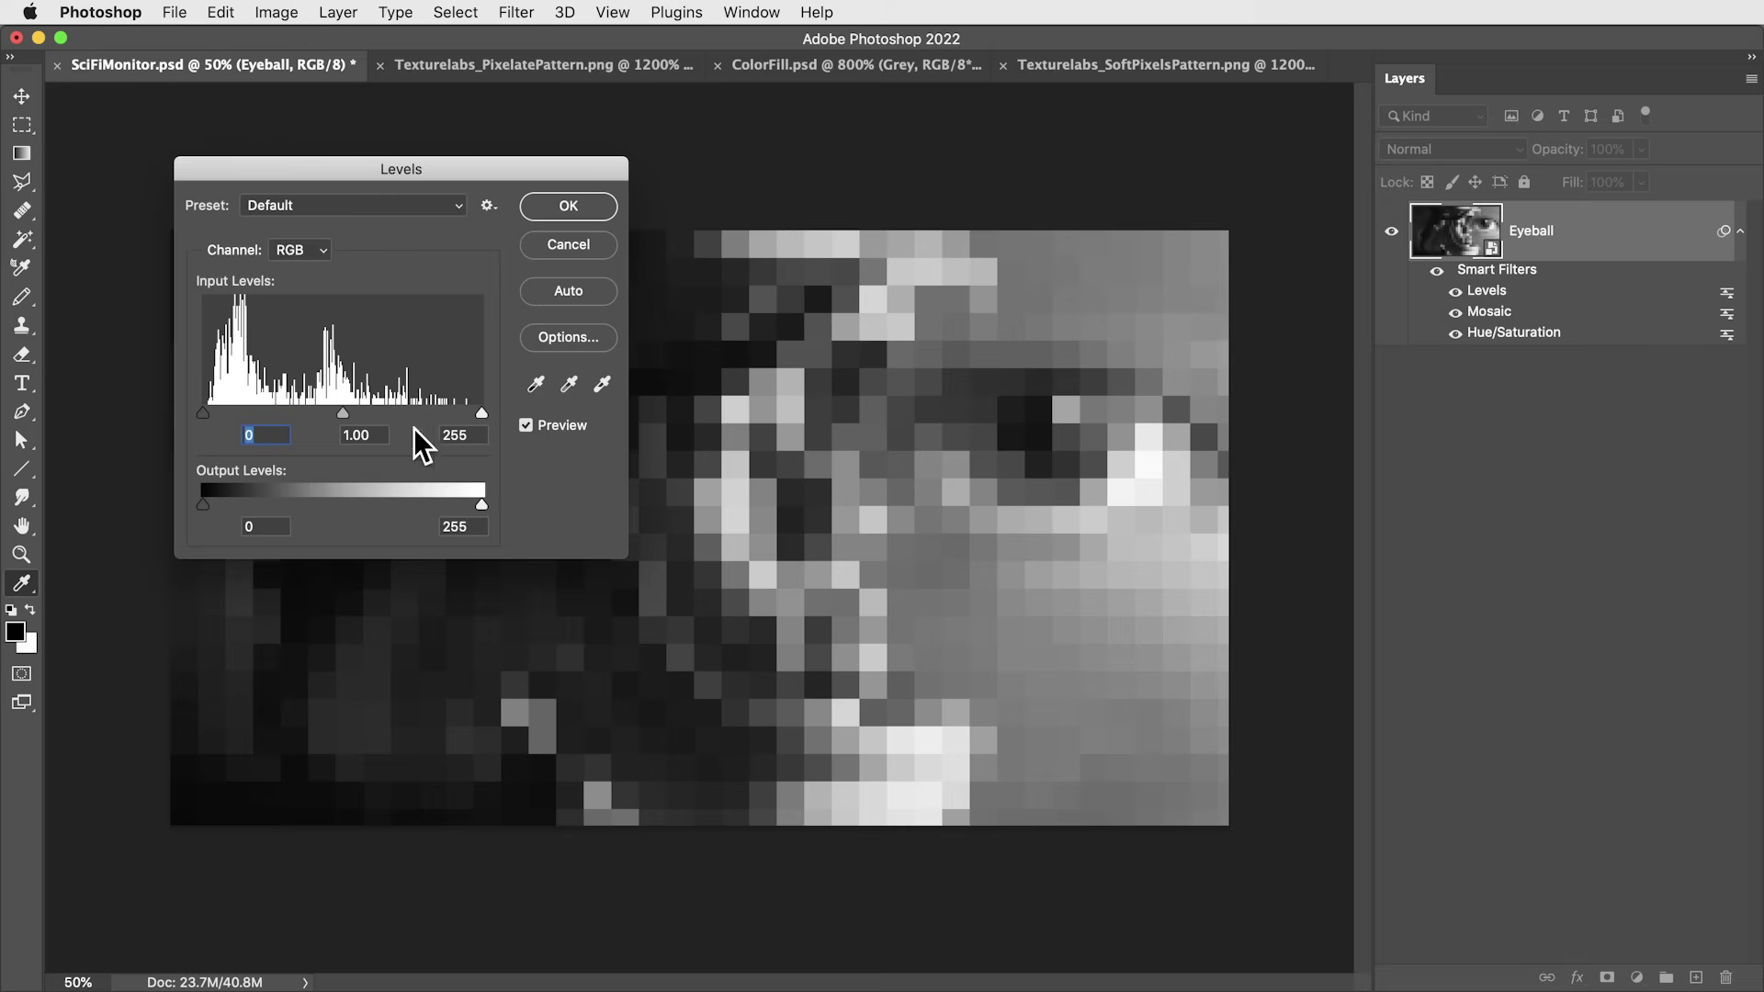
{"action": "mouse_move", "coordinate": [343, 414]}
{"action": "left_mouse_down"}
{"action": "mouse_move", "coordinate": [312, 416]}
{"action": "mouse_move", "coordinate": [413, 416]}
{"action": "mouse_move", "coordinate": [321, 415]}
{"action": "left_mouse_up"}
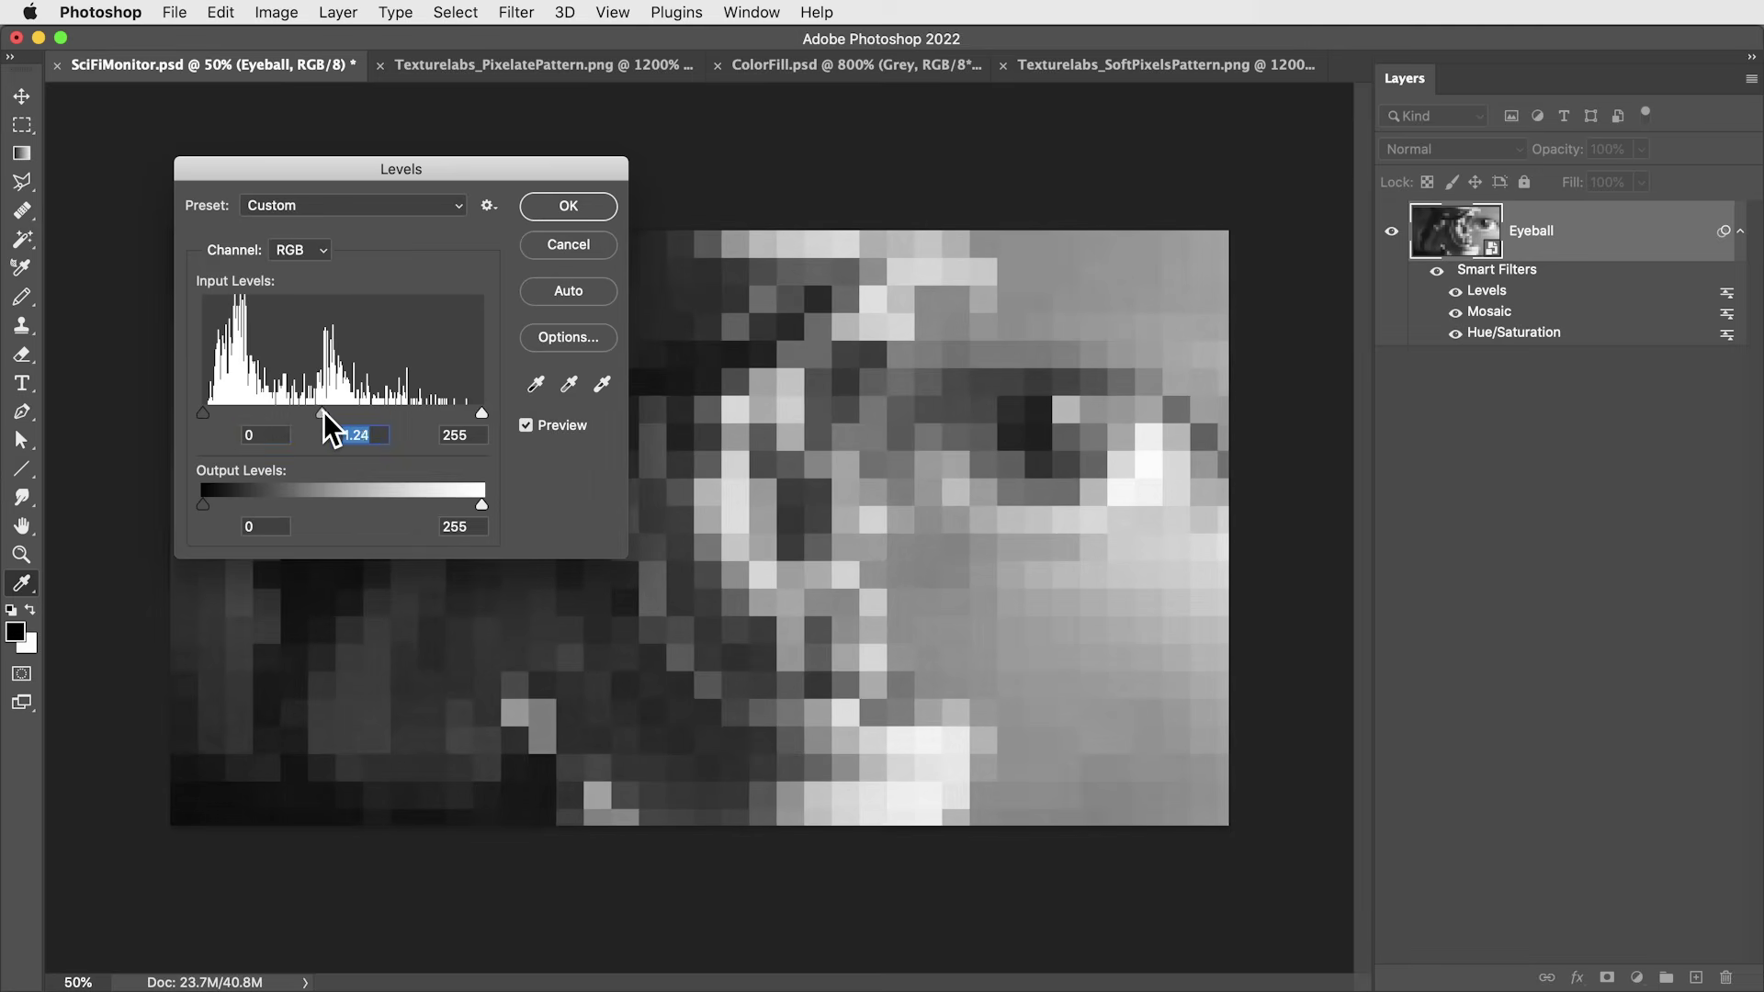
{"action": "left_click", "coordinate": [562, 214]}
{"action": "key", "text": "z"}
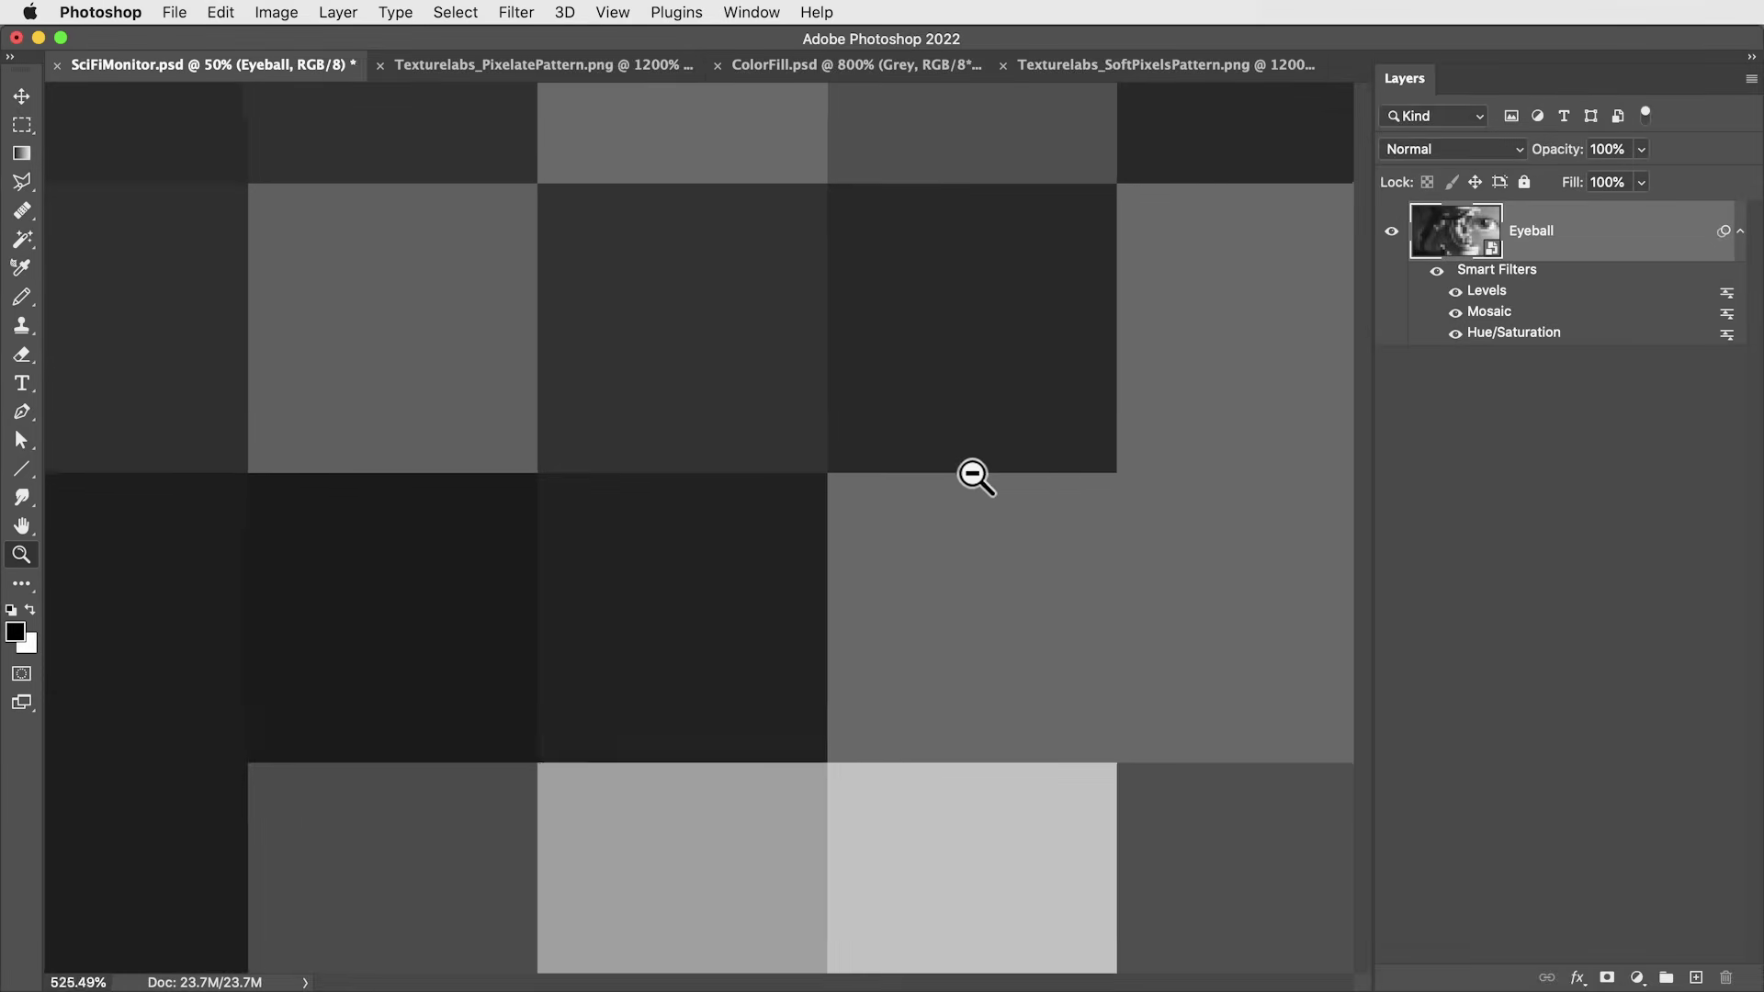
{"action": "scroll", "coordinate": [976, 477], "scroll_direction": "up", "scroll_amount": 1}
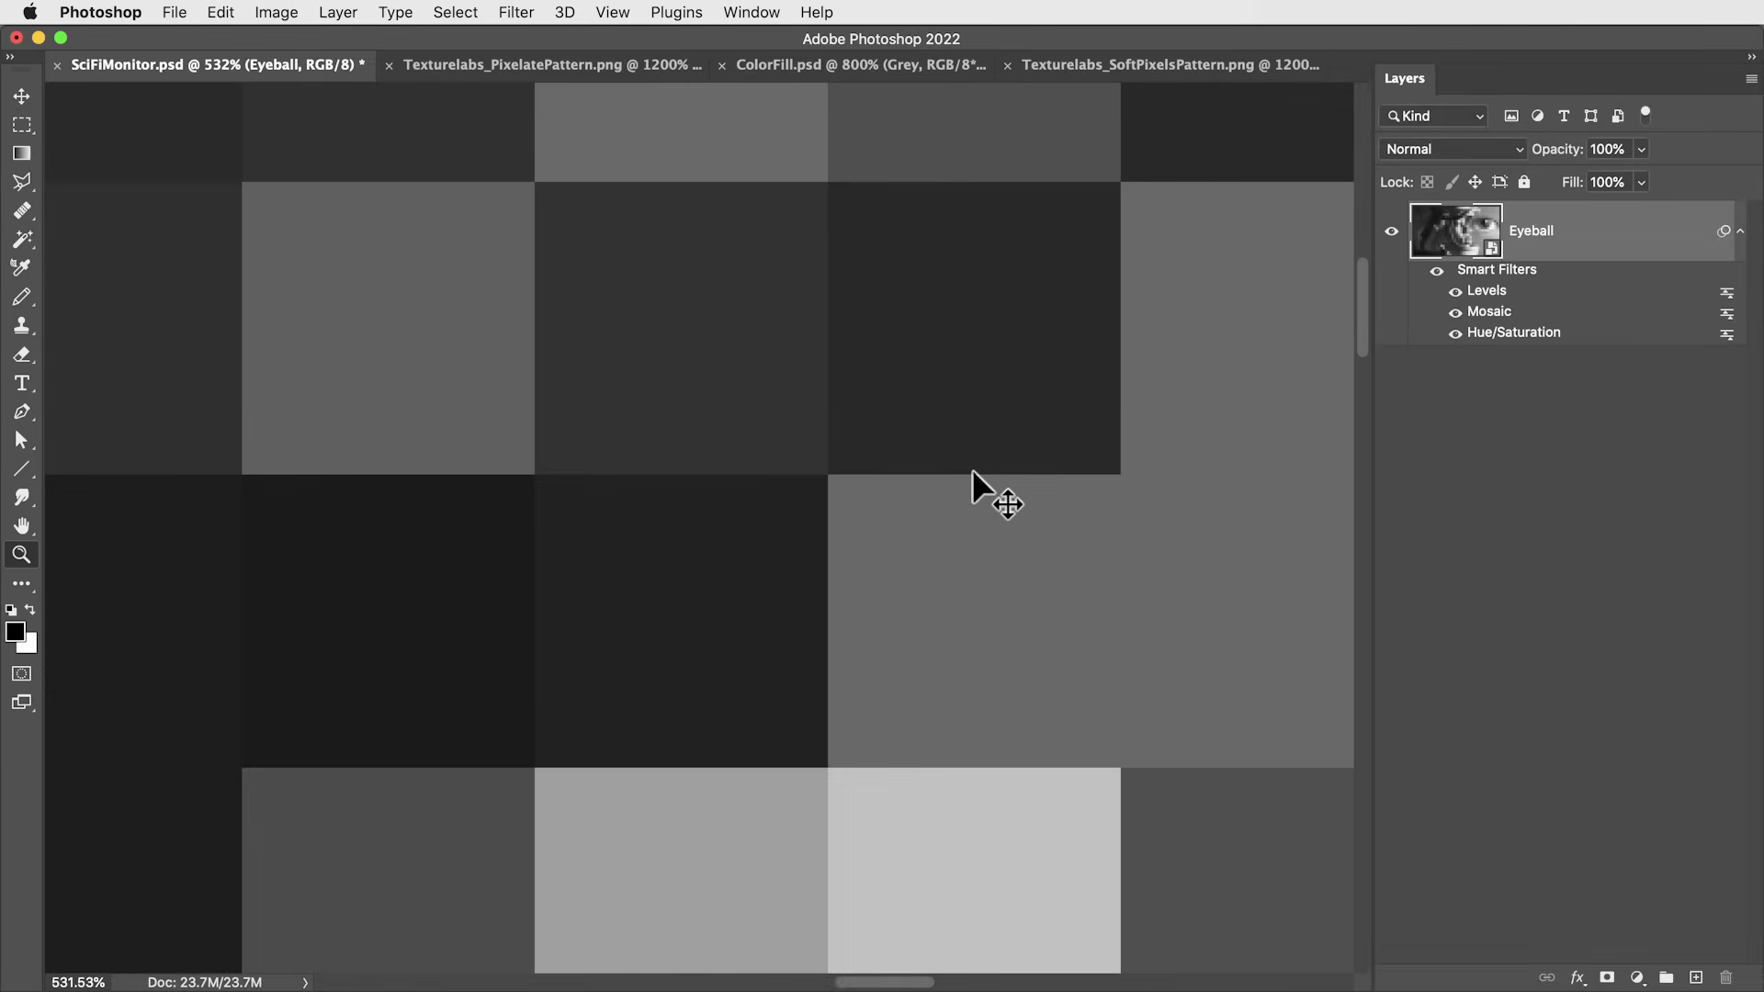
{"action": "key", "text": "super+v"}
{"action": "left_click_drag", "start_coordinate": [903, 503], "coordinate": [1070, 587]}
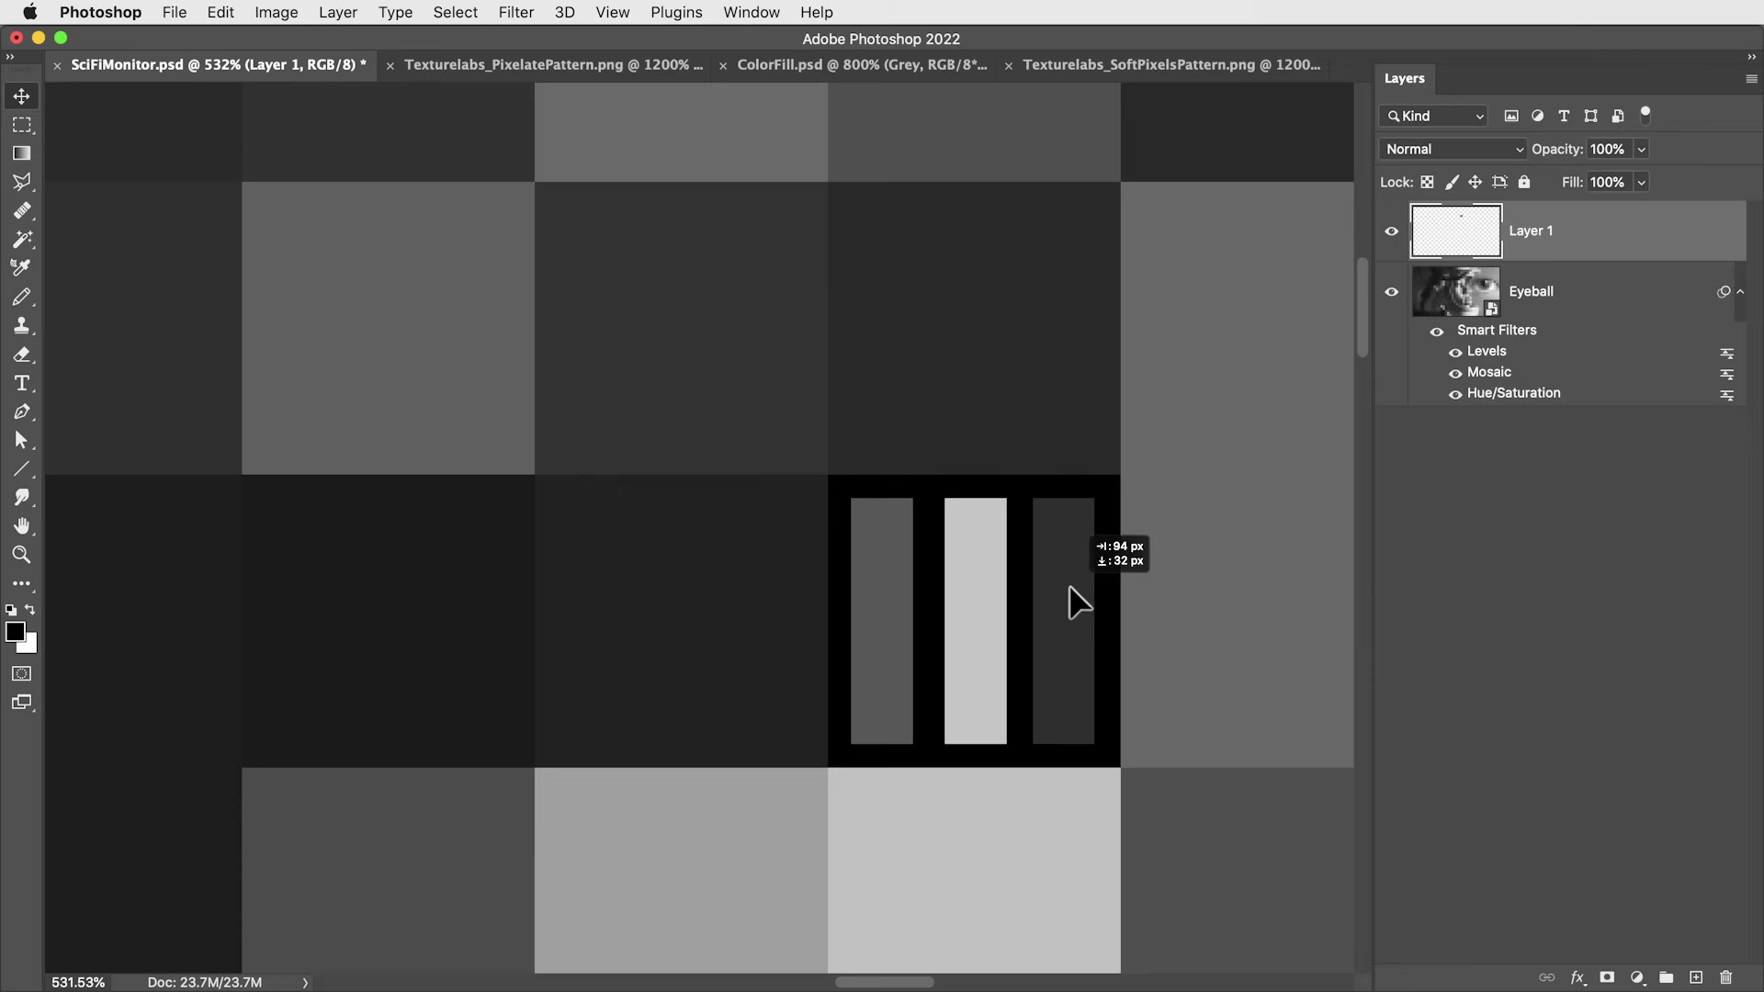
{"action": "left_click", "coordinate": [1513, 148]}
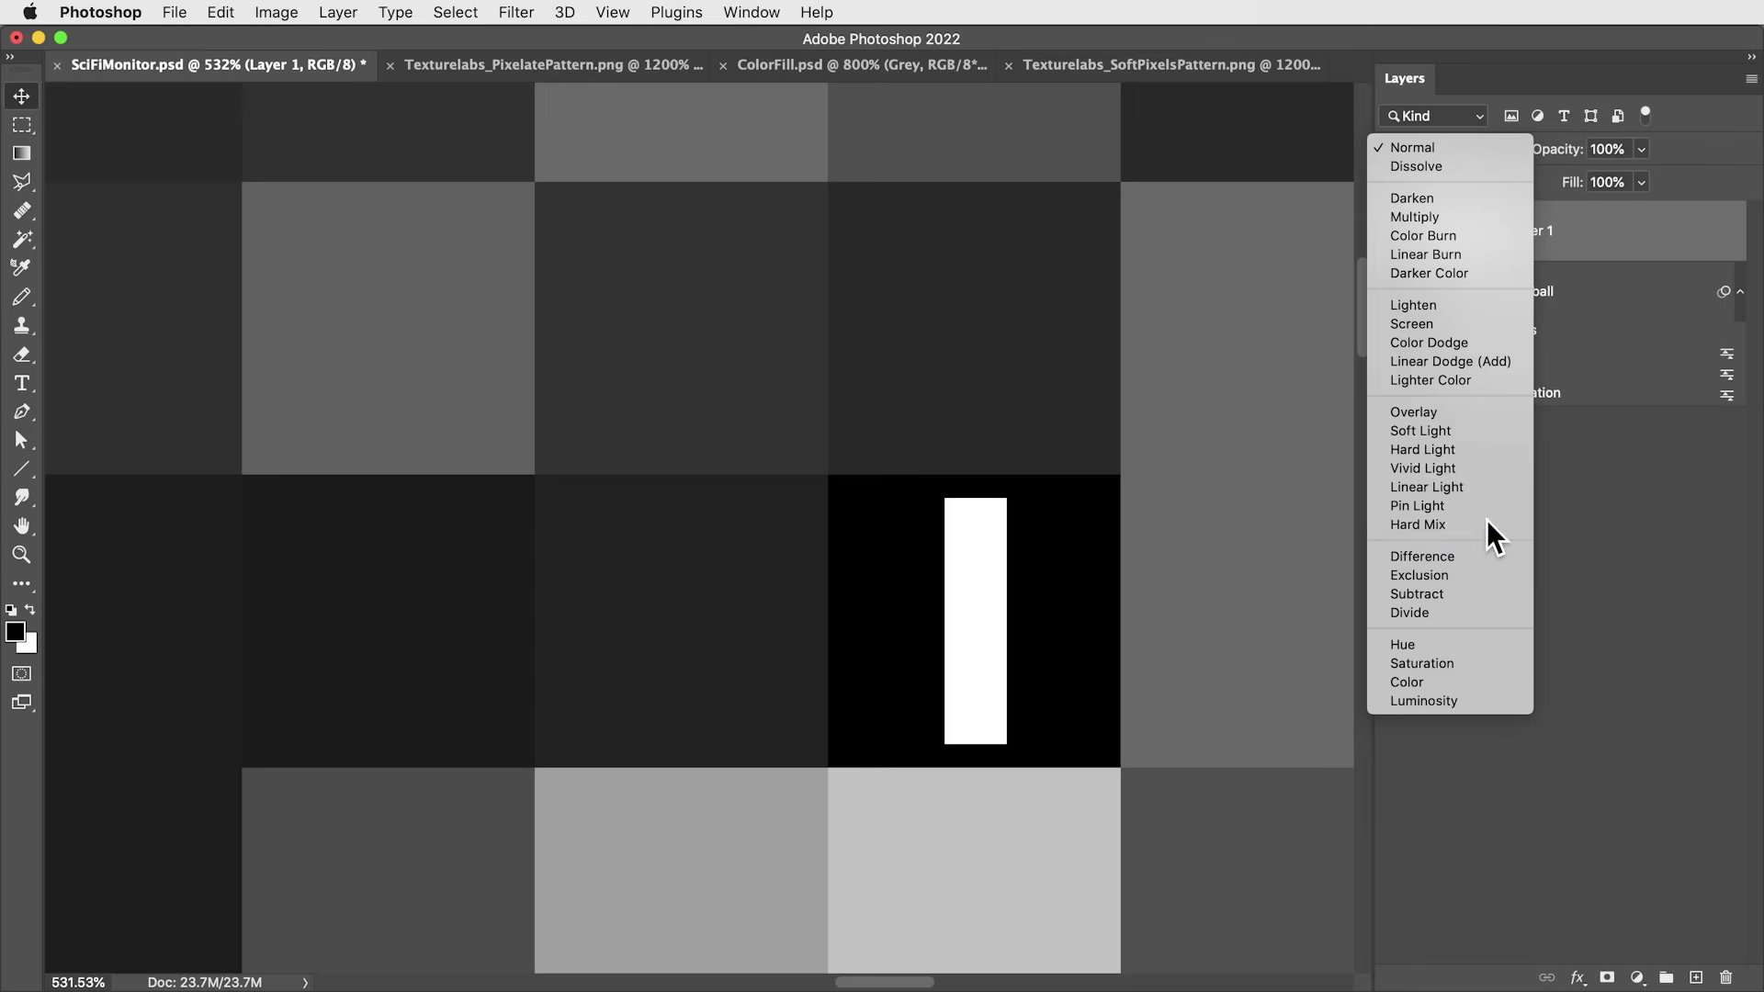
{"action": "left_click", "coordinate": [1486, 520]}
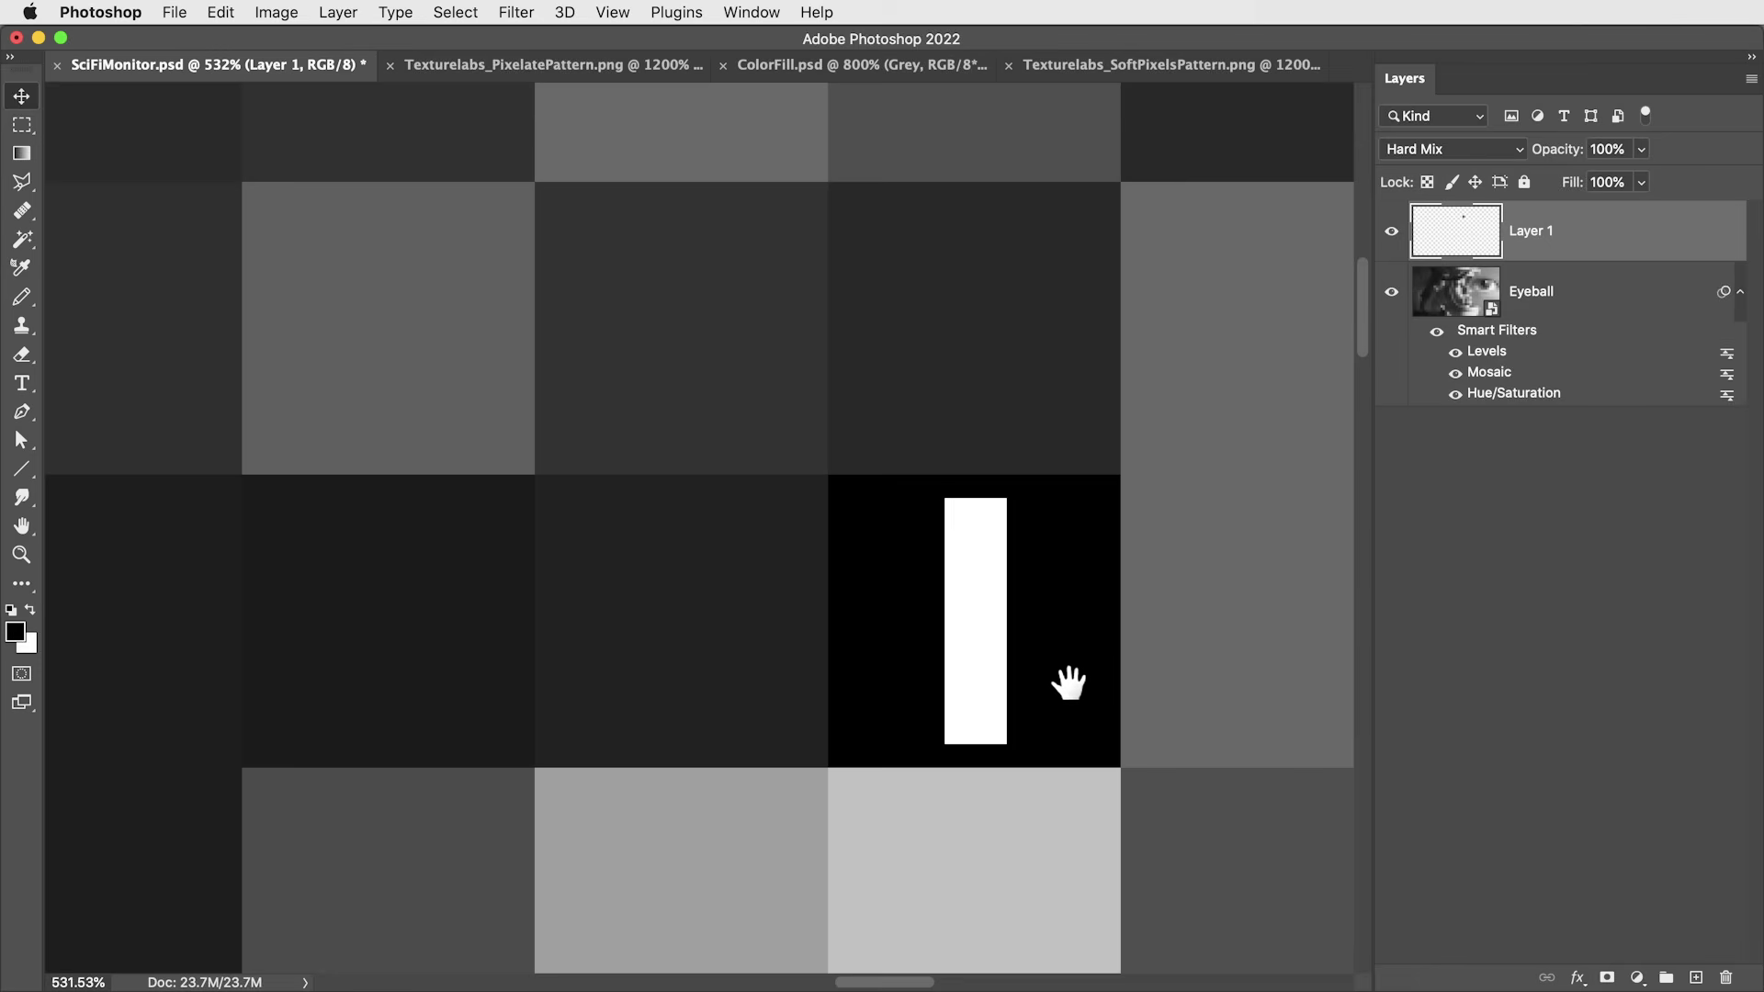
{"action": "left_click_drag", "start_coordinate": [1068, 682], "coordinate": [808, 583]}
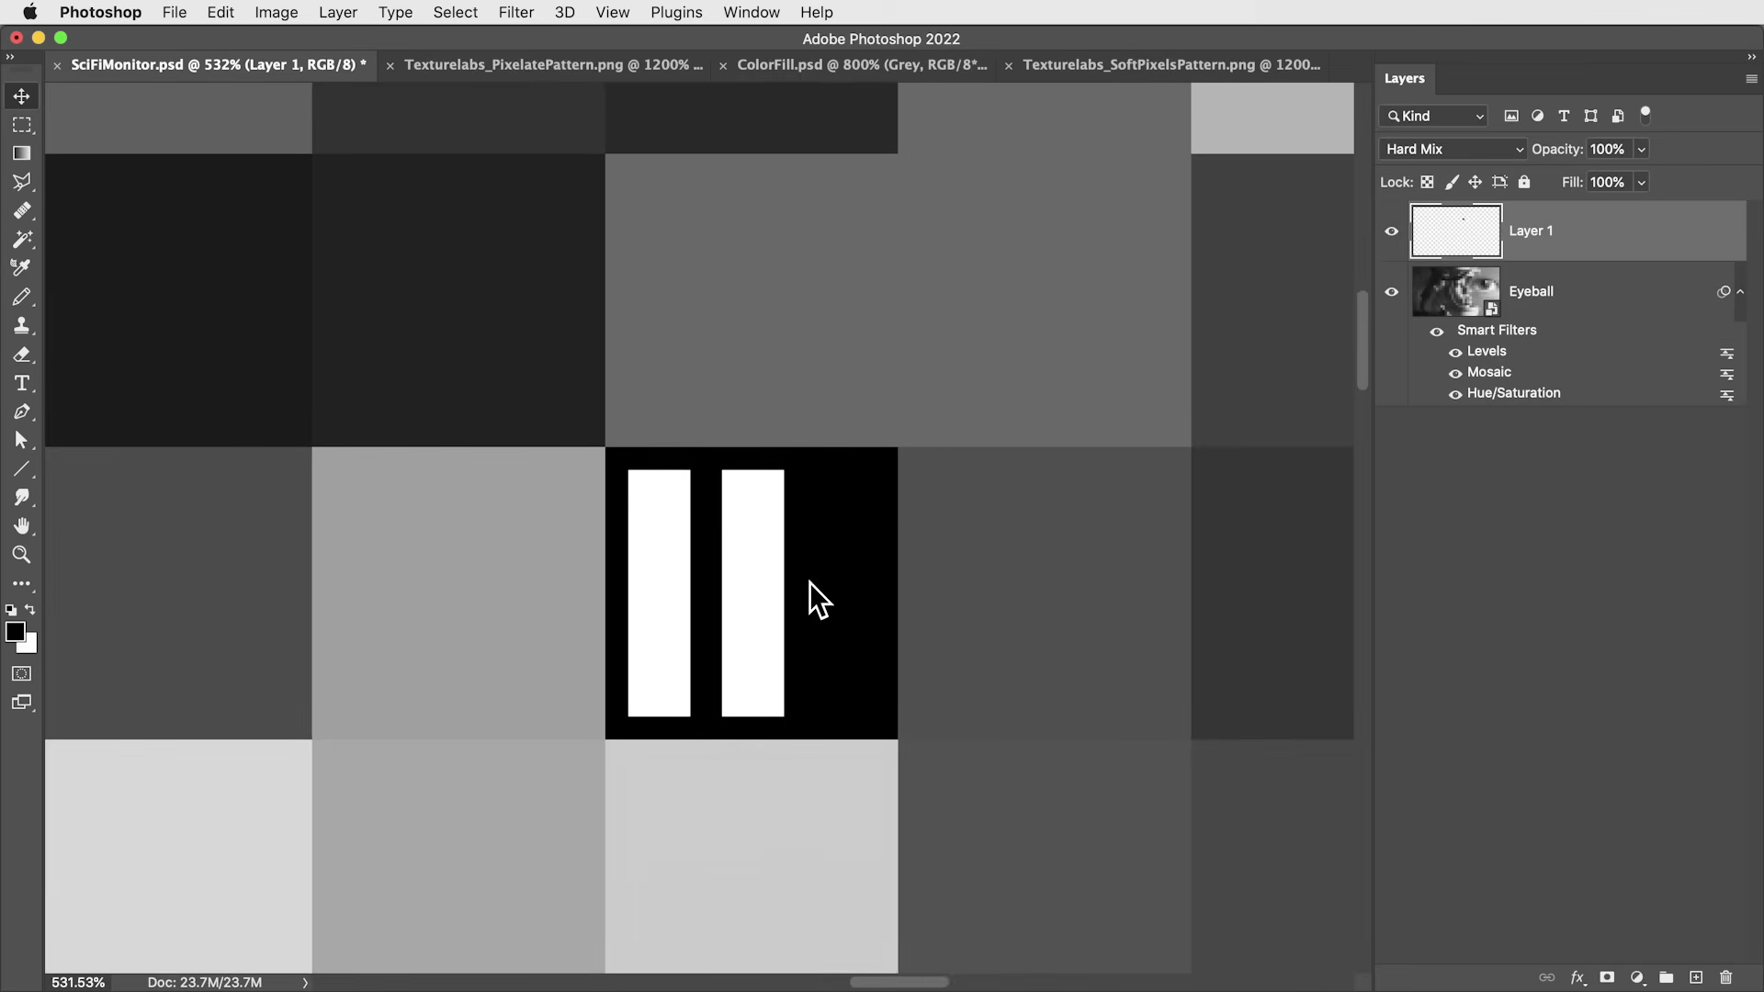
{"action": "left_click_drag", "start_coordinate": [1011, 617], "coordinate": [863, 389]}
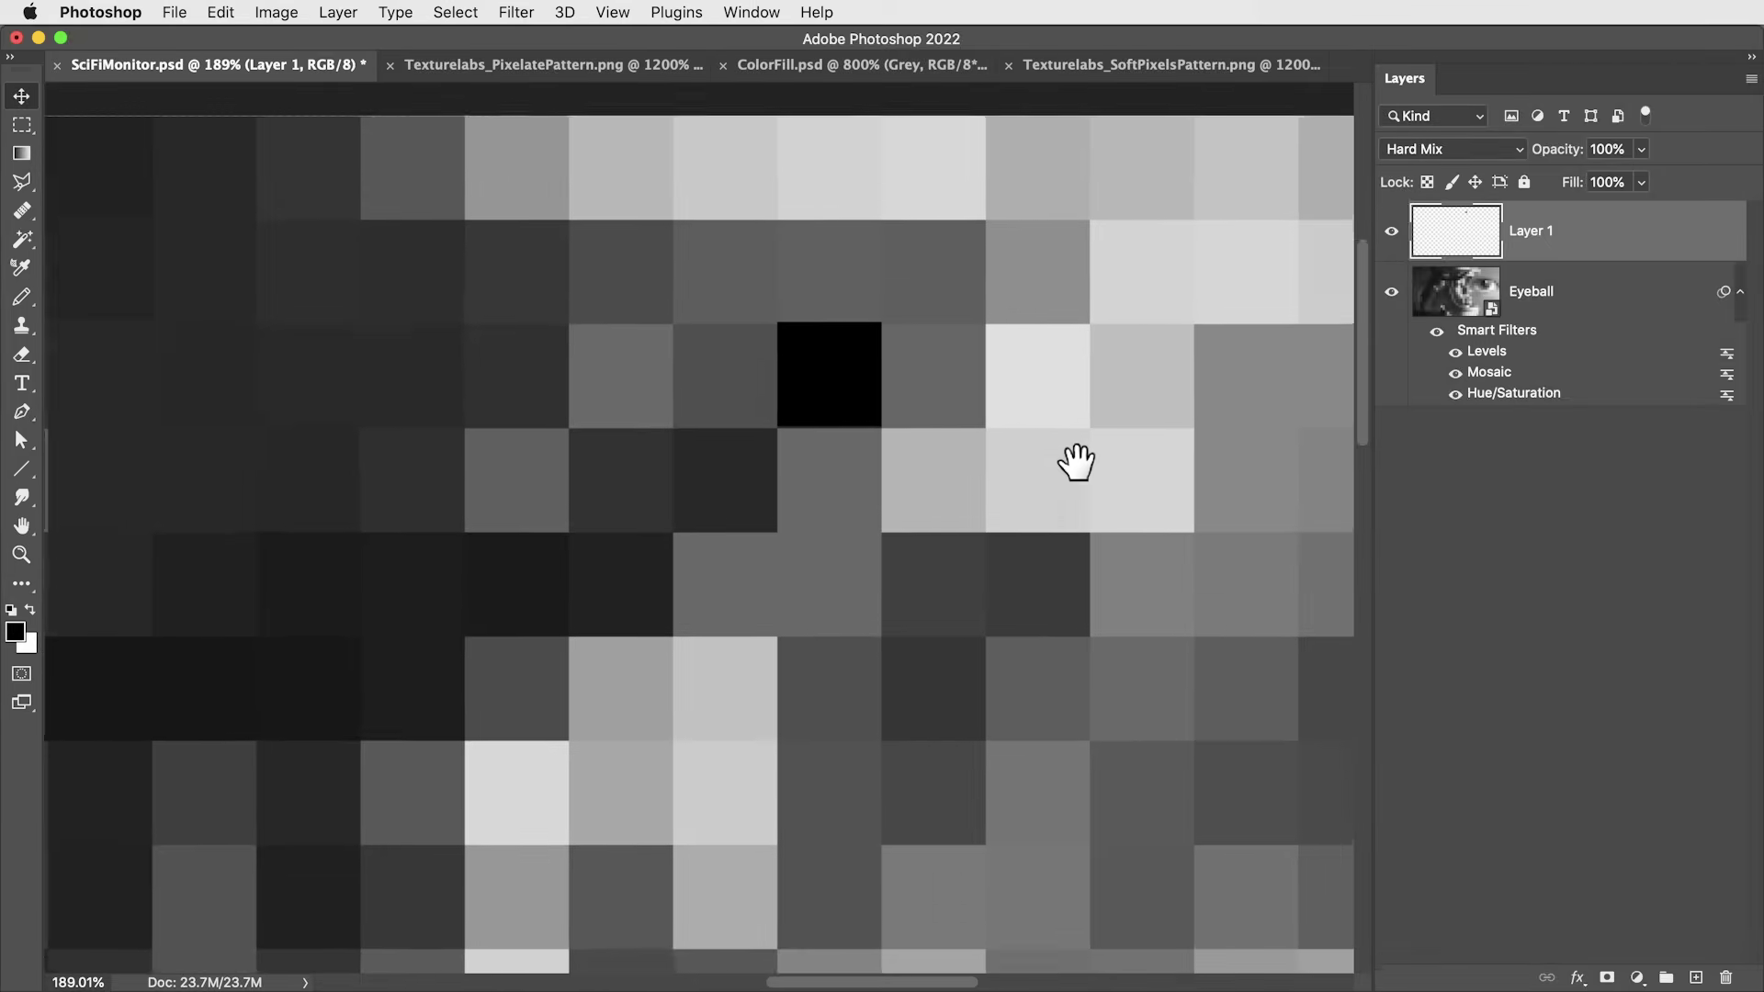
{"action": "mouse_move", "coordinate": [1071, 465]}
{"action": "left_mouse_down"}
{"action": "mouse_move", "coordinate": [807, 680]}
{"action": "mouse_move", "coordinate": [636, 475]}
{"action": "mouse_move", "coordinate": [846, 452]}
{"action": "mouse_move", "coordinate": [1059, 459]}
{"action": "left_mouse_up"}
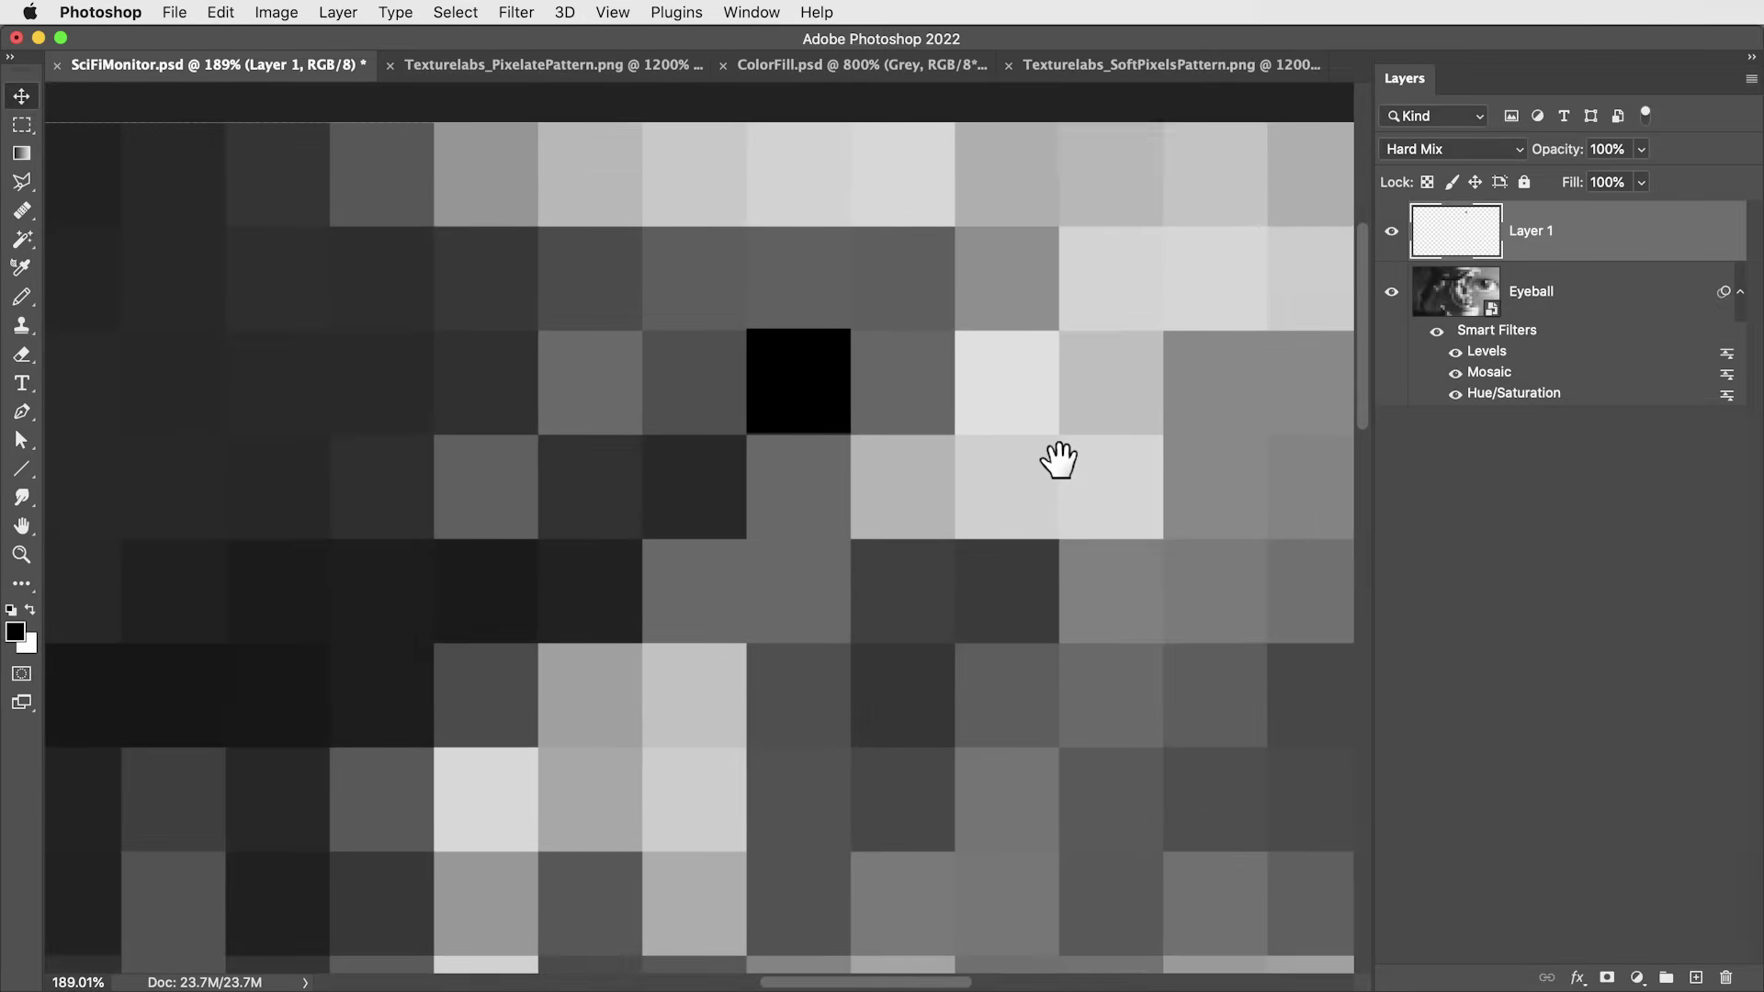
{"action": "key", "text": "BackSpace"}
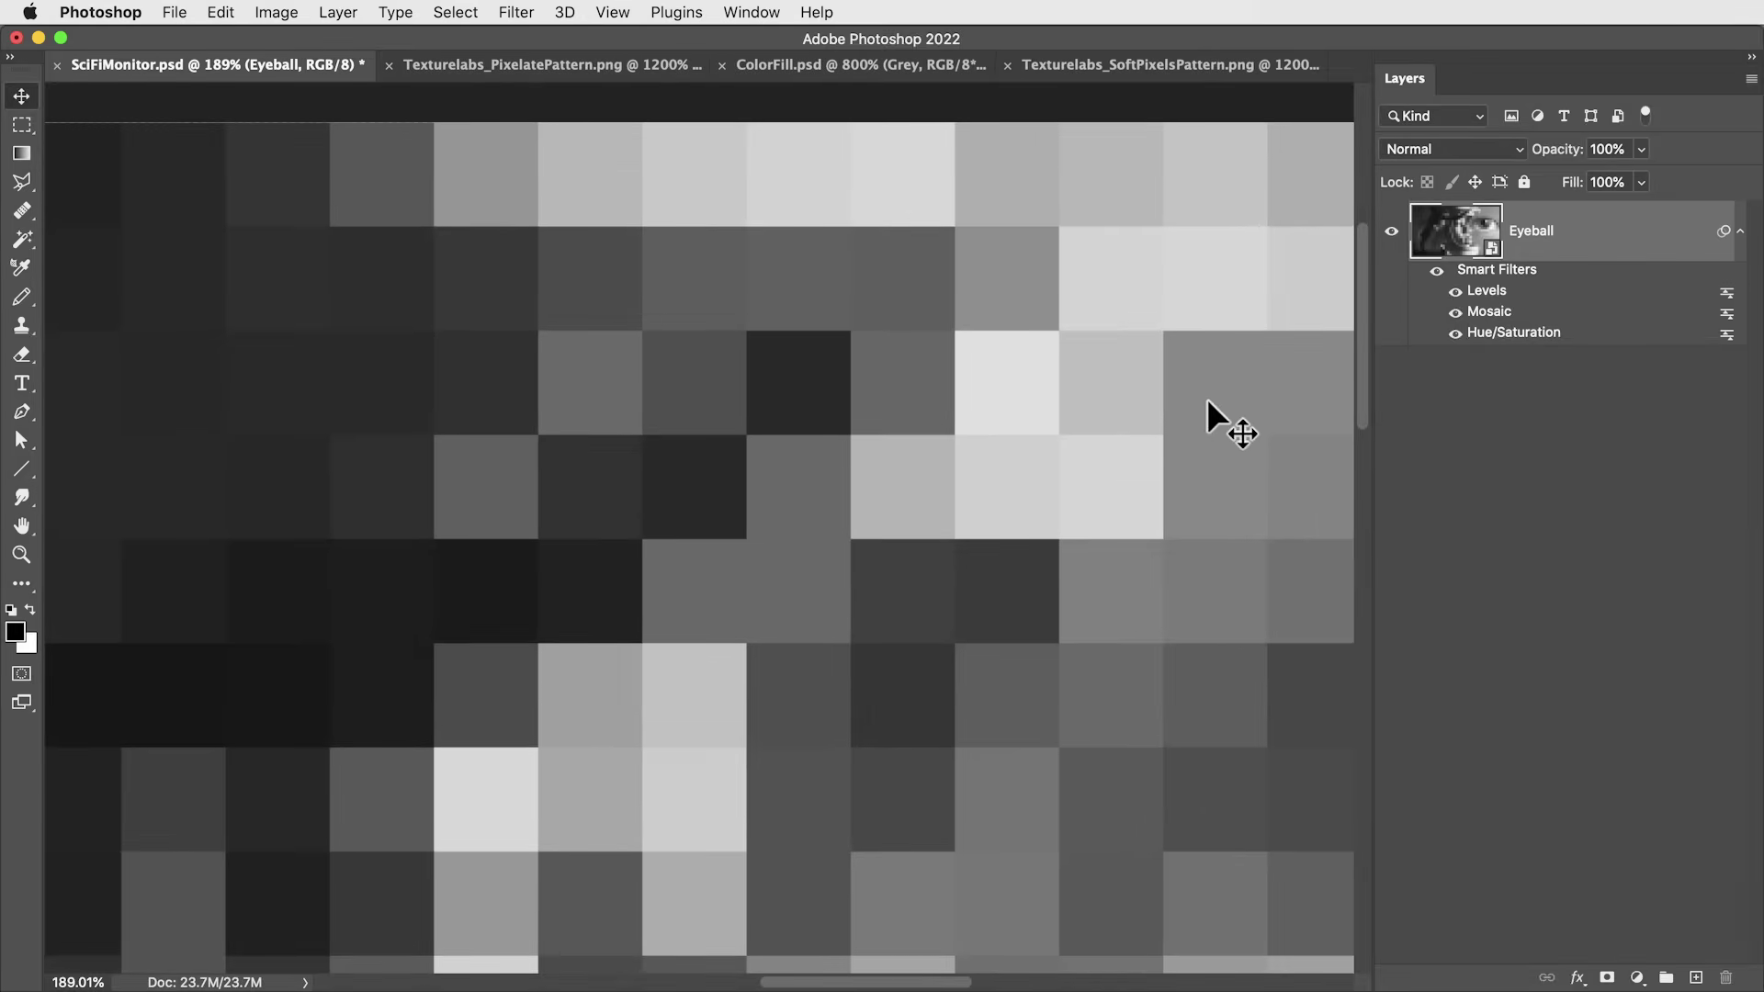
{"action": "key", "text": "super+0"}
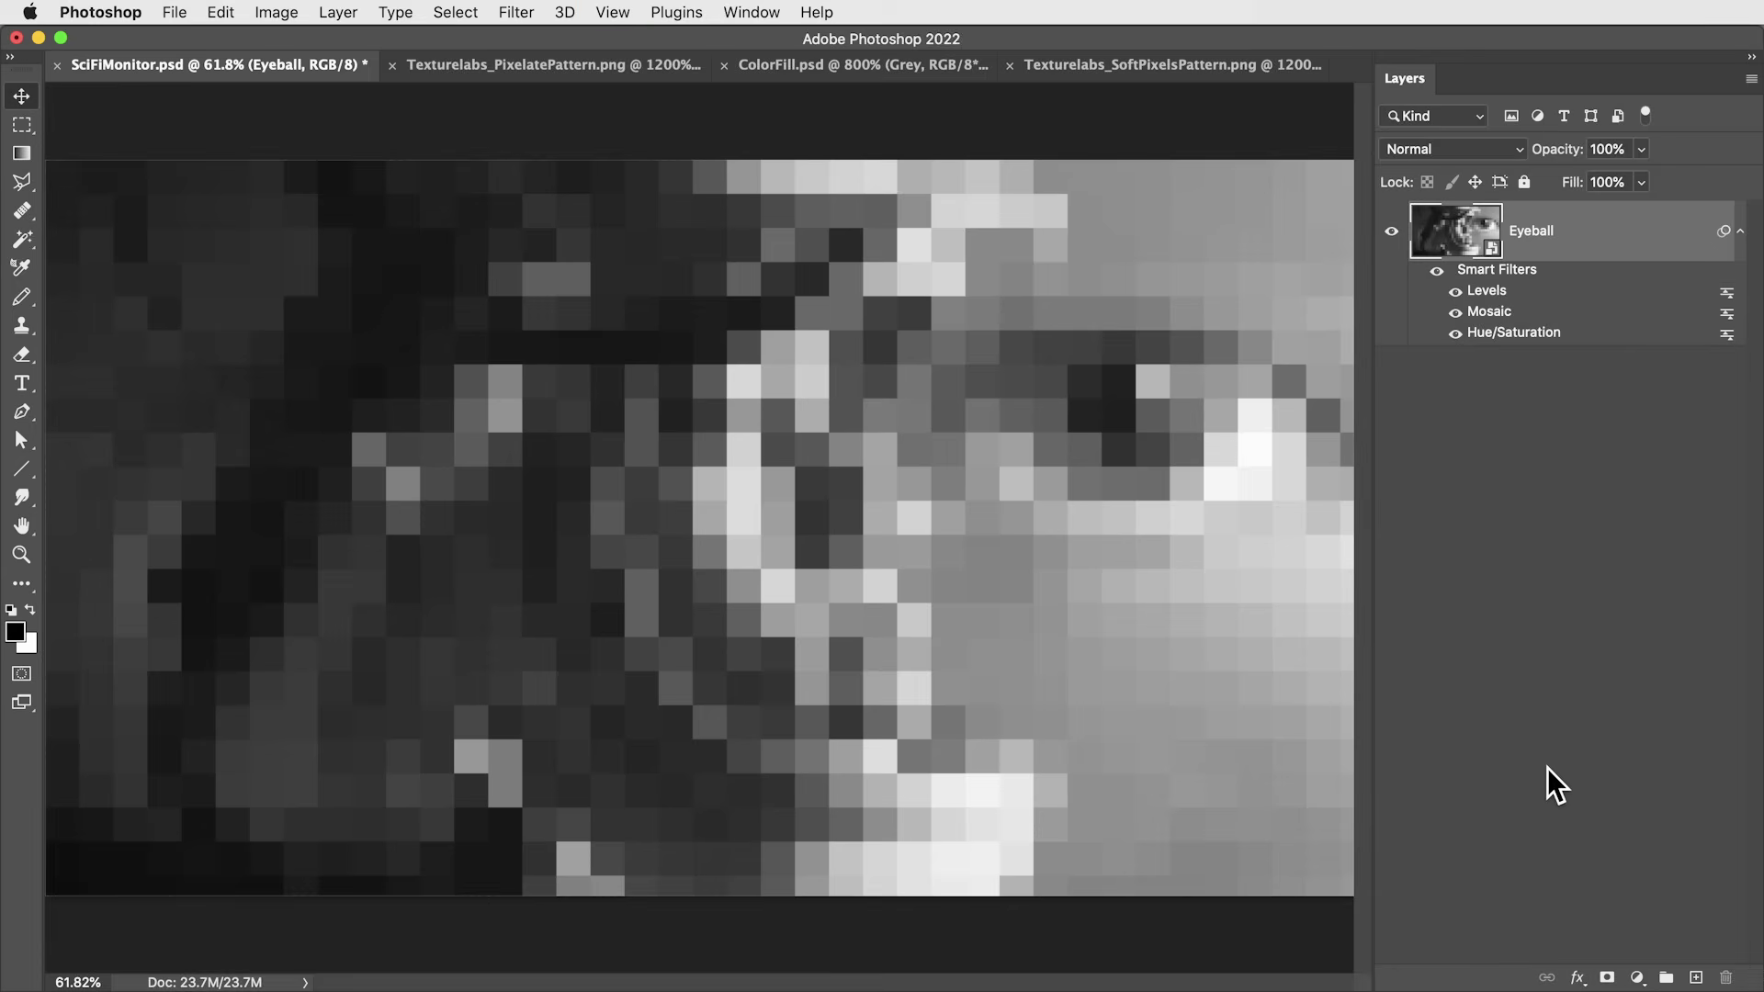
Step: Add a Pattern Overlay using the PIXELATE pattern, aligned to the image origin
{"action": "left_click", "coordinate": [1577, 978]}
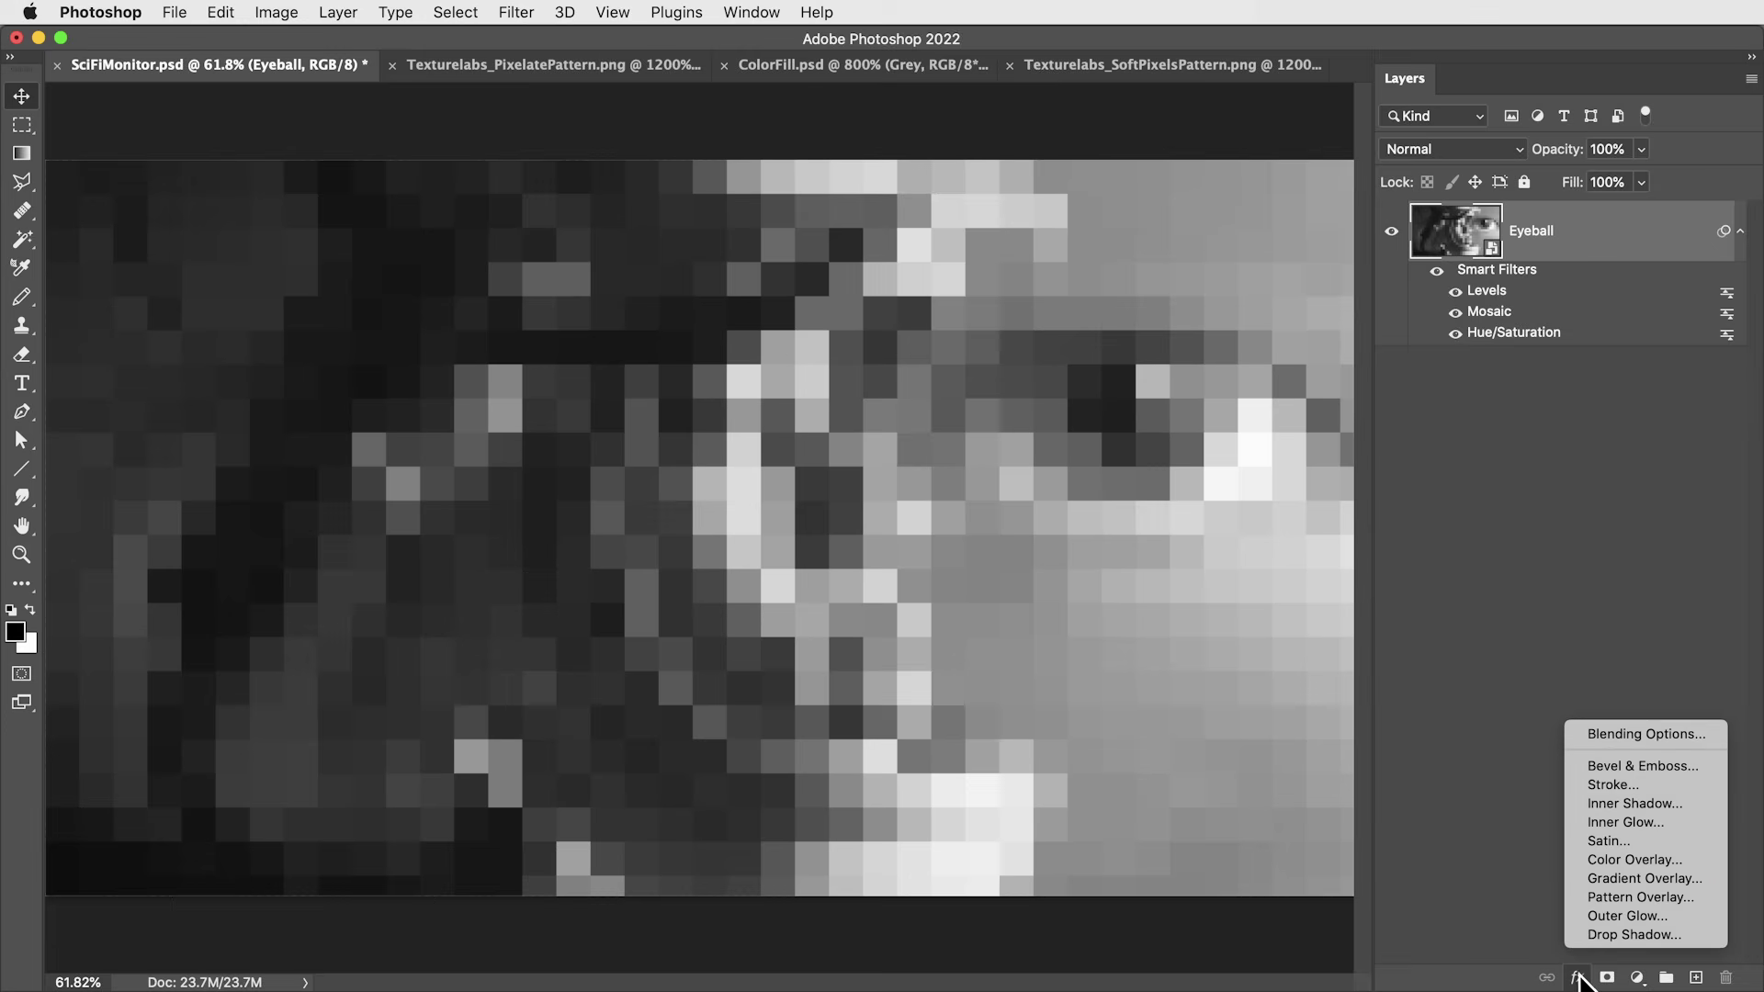
{"action": "left_click", "coordinate": [1623, 898]}
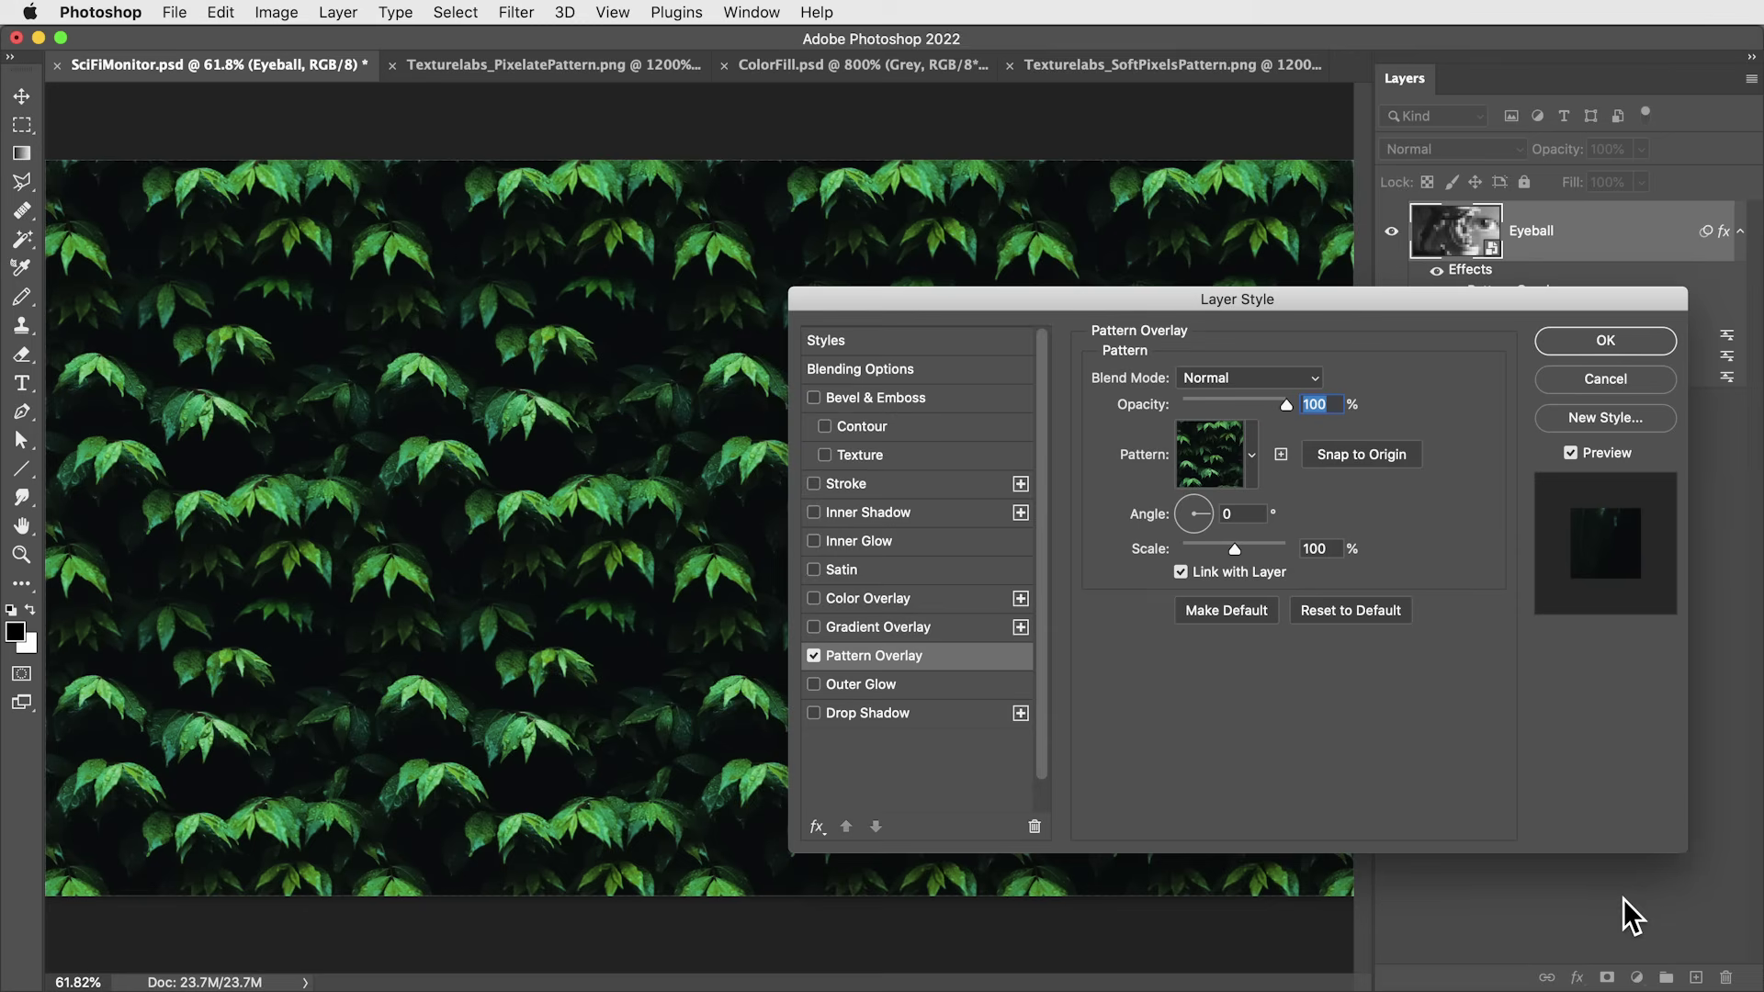
{"action": "left_click", "coordinate": [1251, 455]}
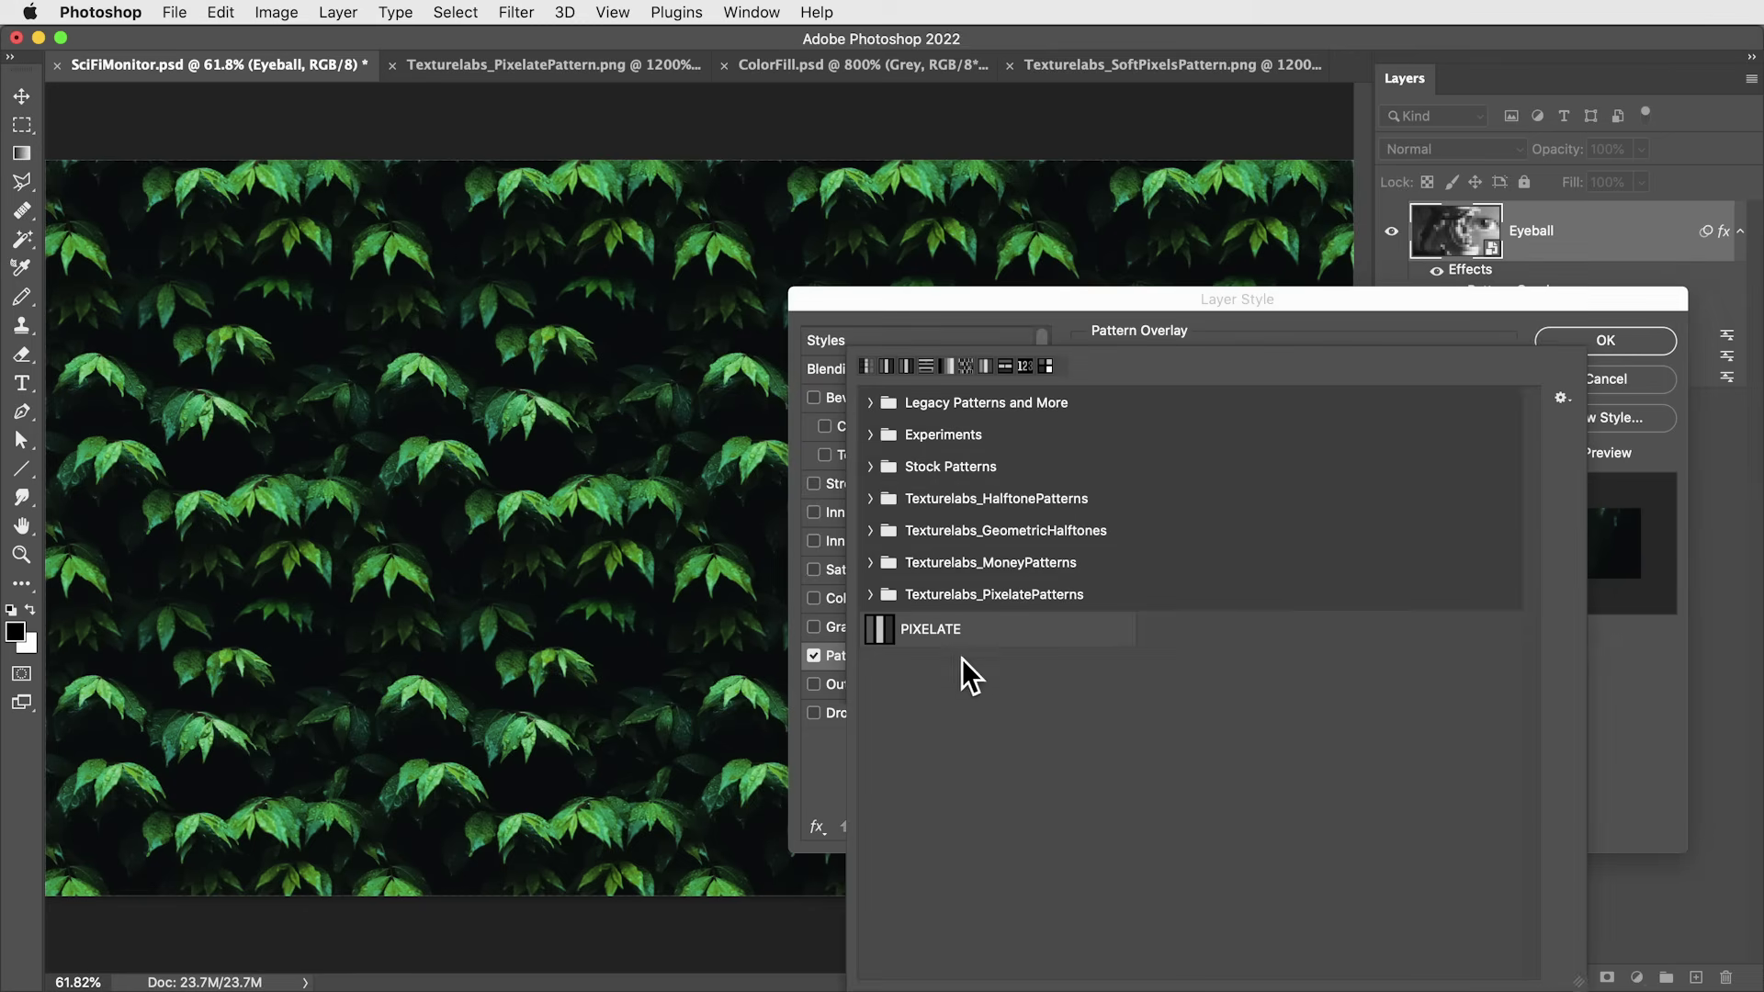
{"action": "double_click", "coordinate": [941, 629]}
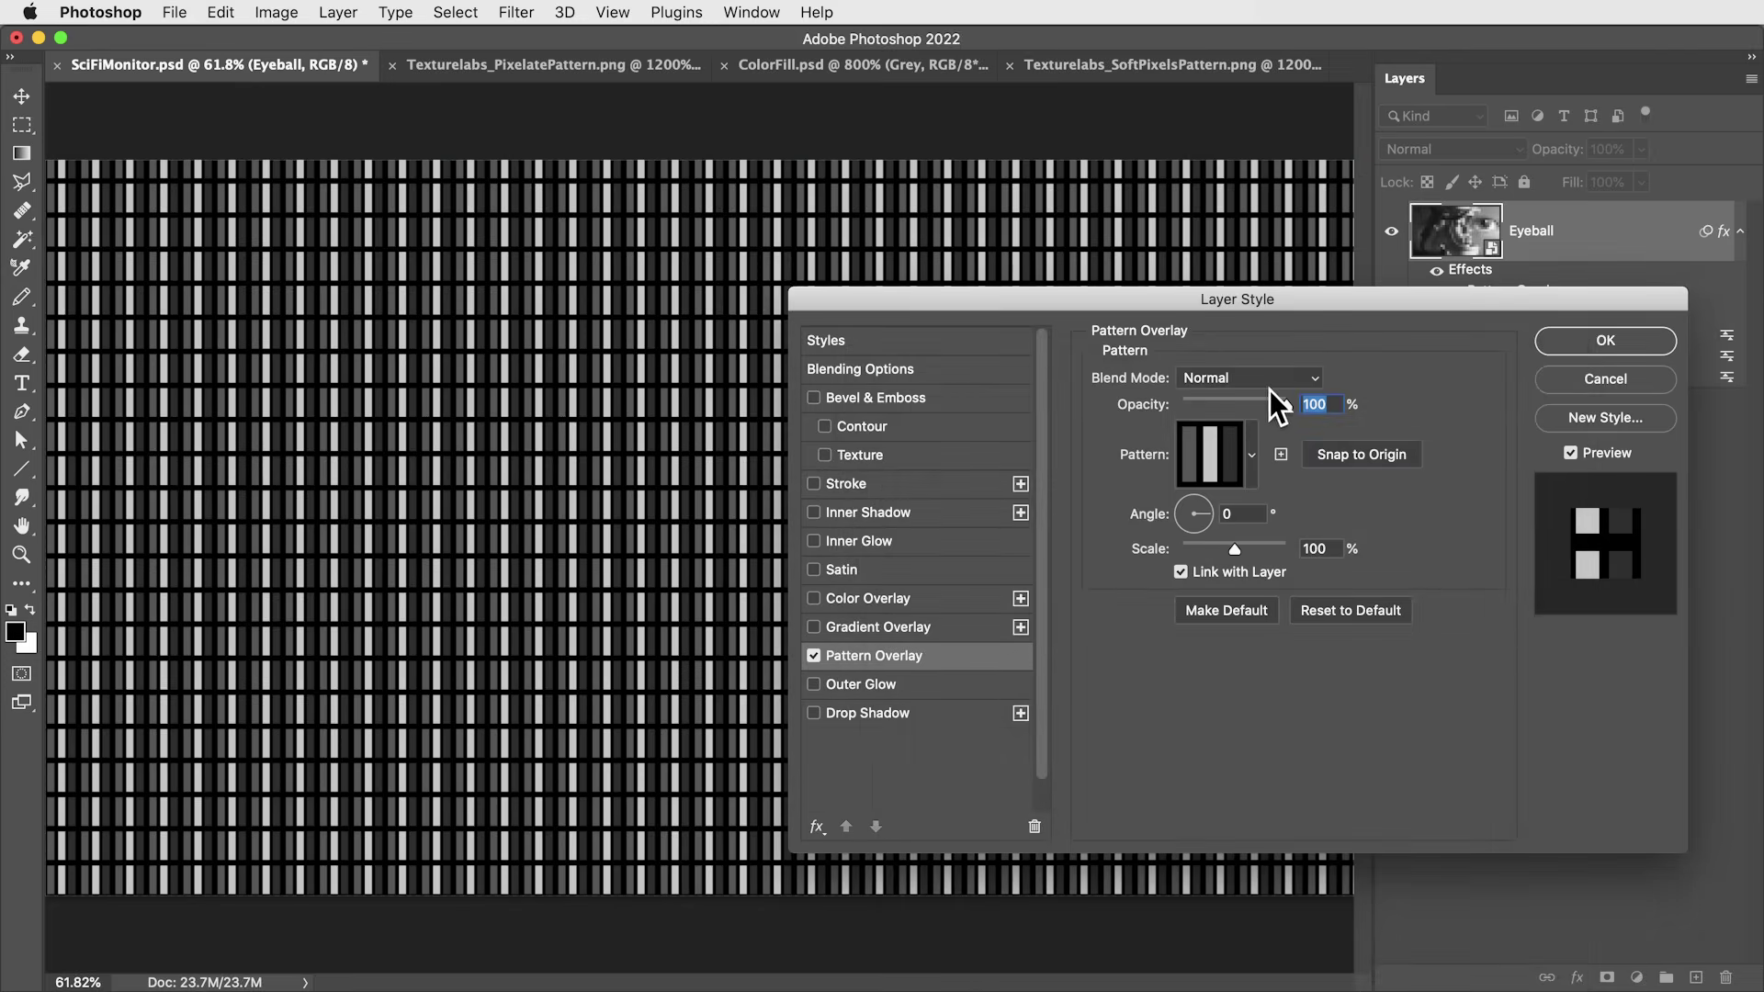
{"action": "left_click_drag", "start_coordinate": [1273, 395], "coordinate": [1211, 410]}
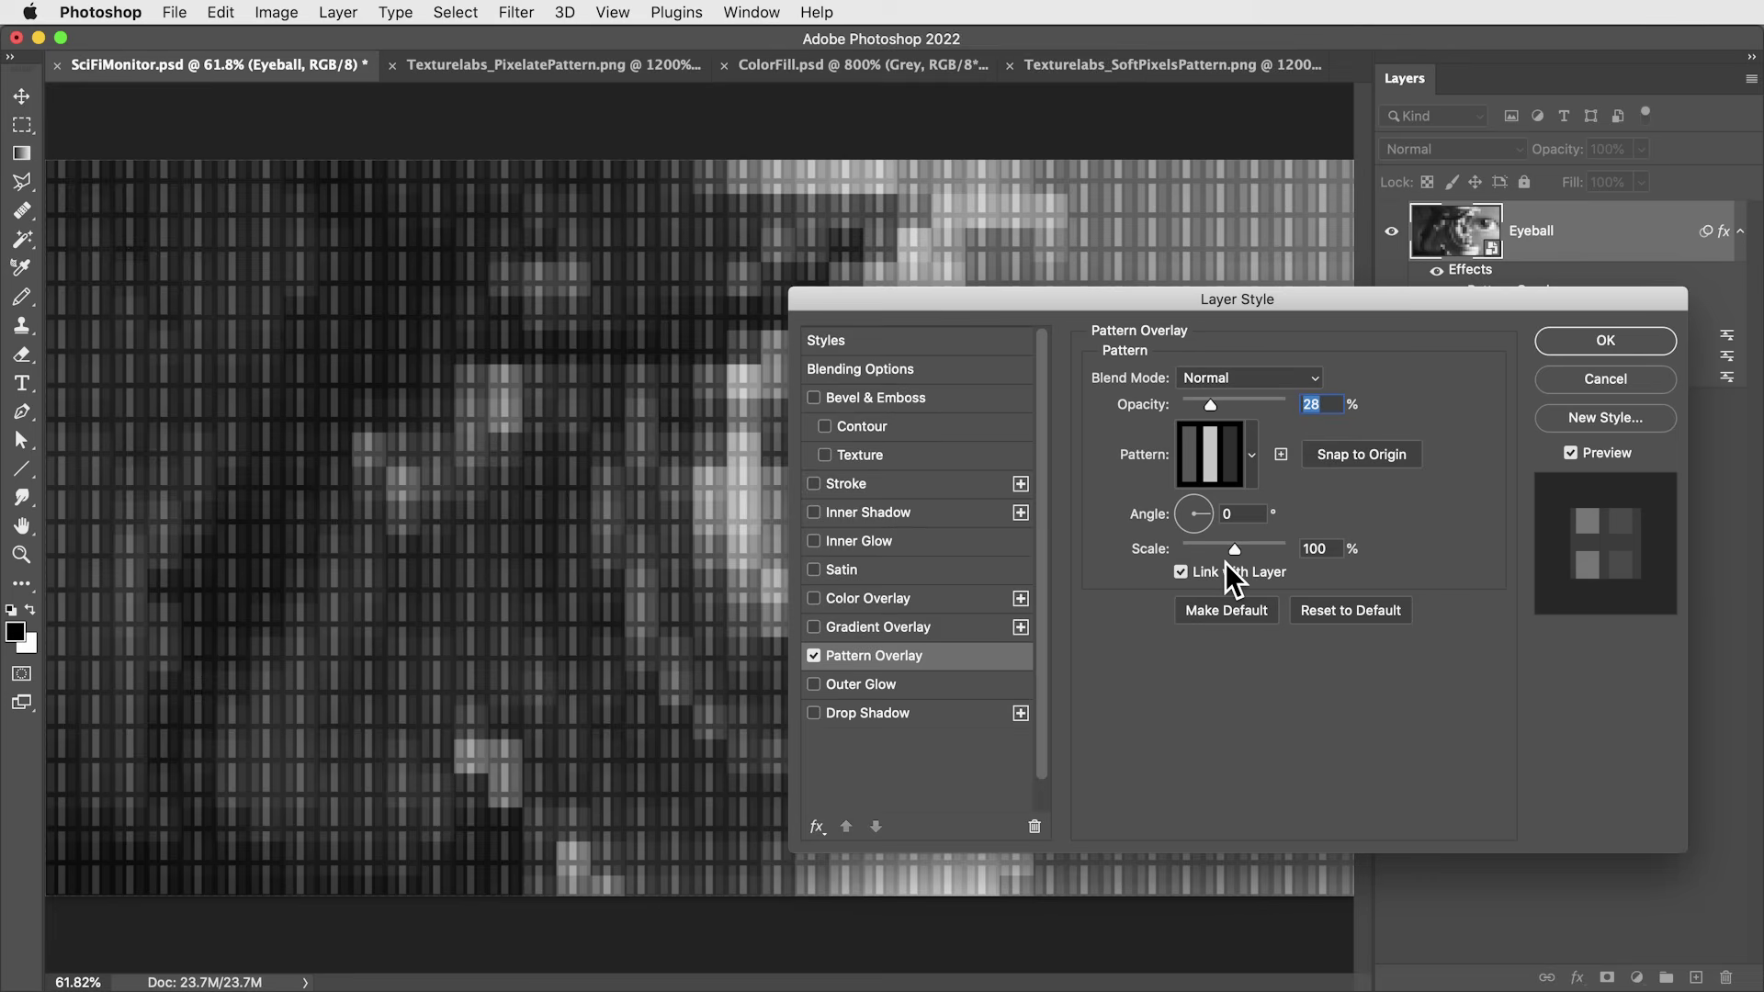
{"action": "left_click", "coordinate": [1362, 451]}
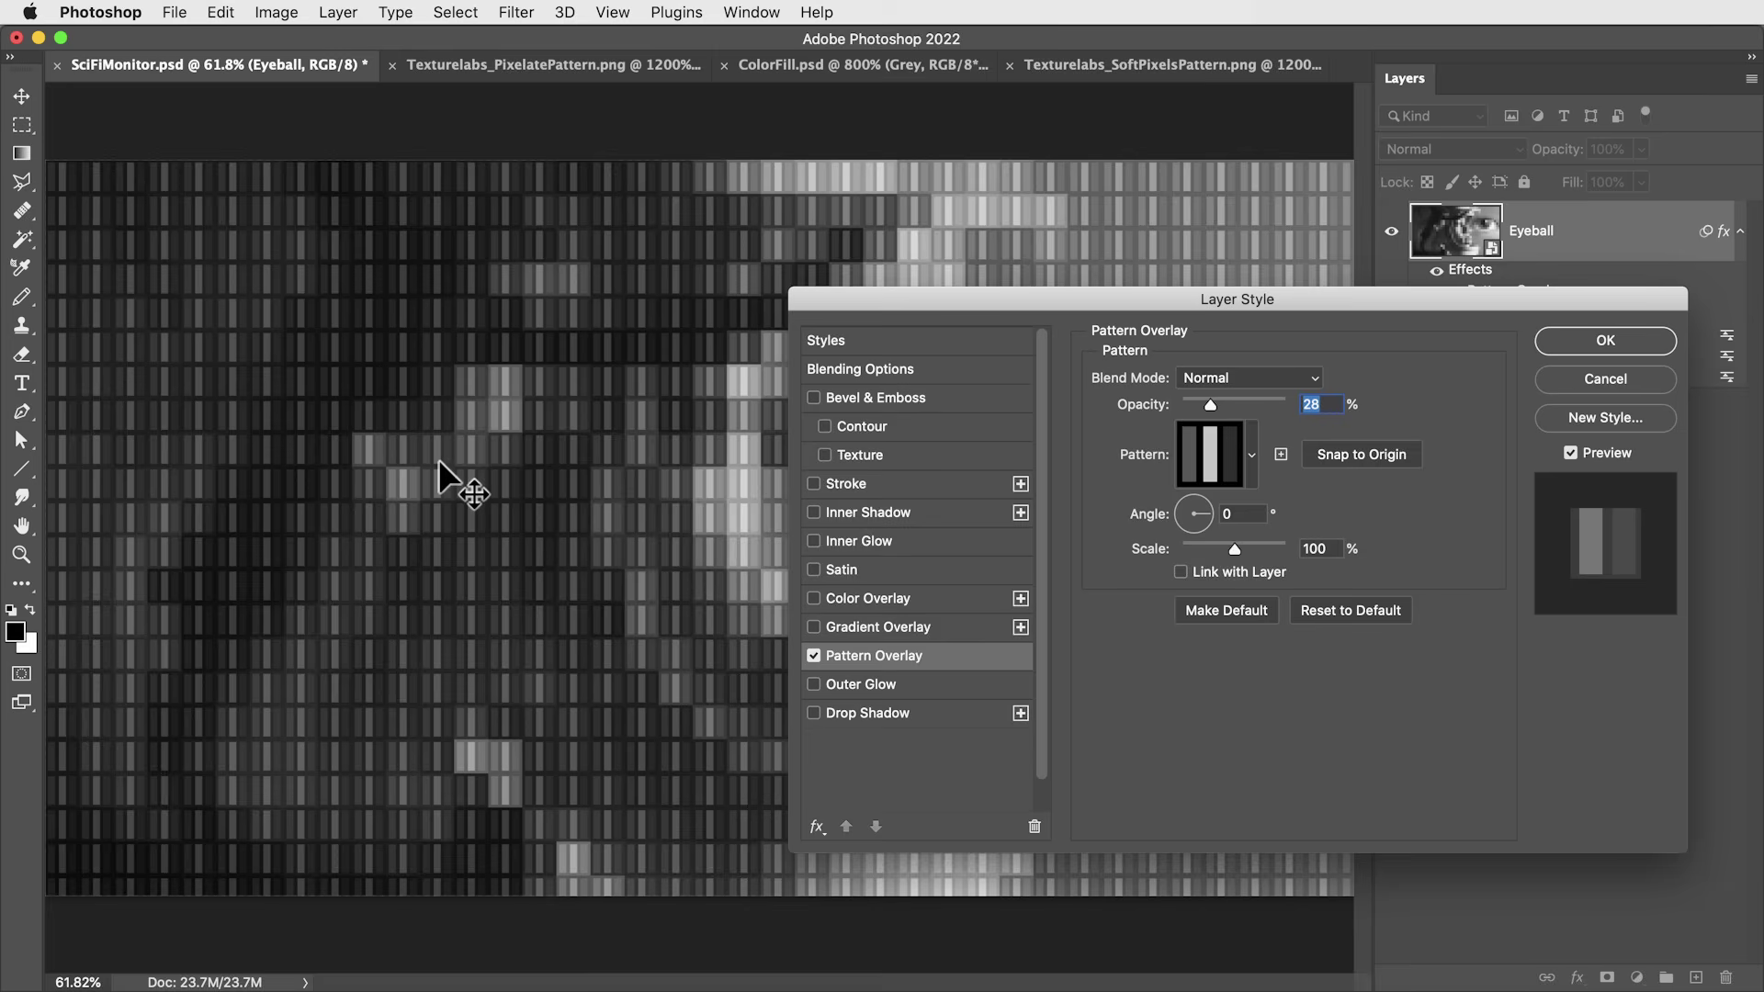
Step: Set the Pattern Overlay blend mode to Hard Mix at 100% opacity
{"action": "left_click", "coordinate": [1204, 377]}
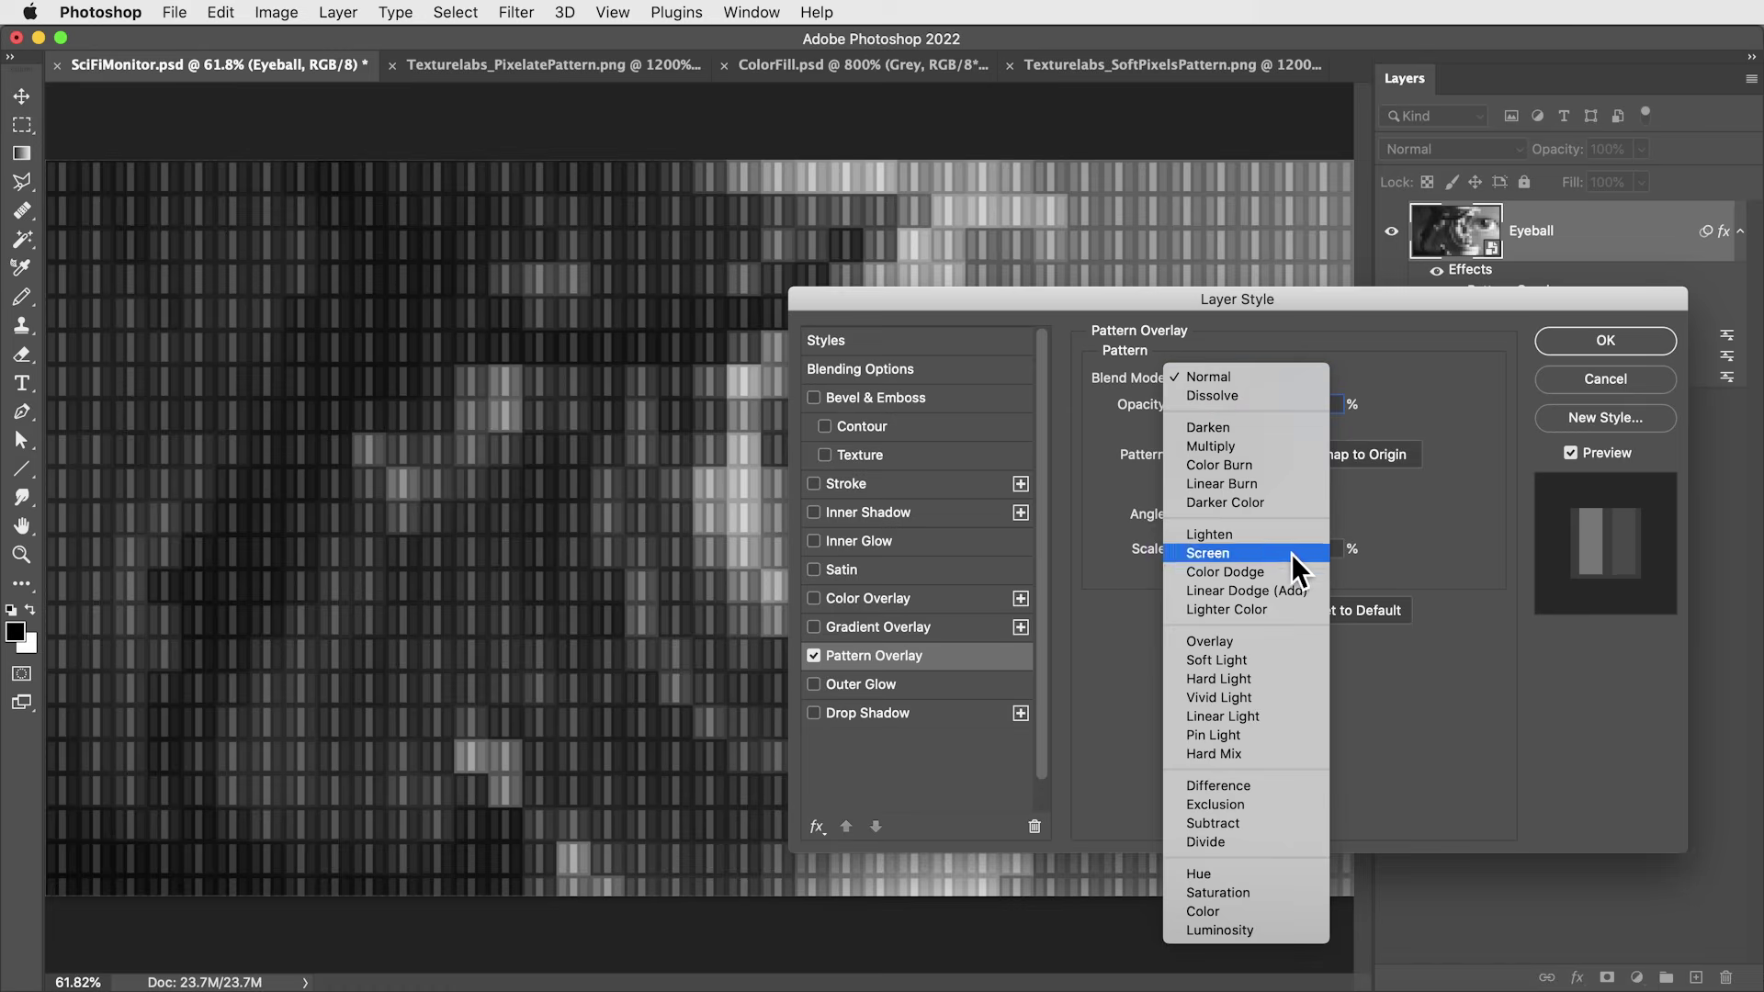
{"action": "left_click", "coordinate": [1245, 755]}
{"action": "left_click_drag", "start_coordinate": [1284, 404], "coordinate": [1331, 412]}
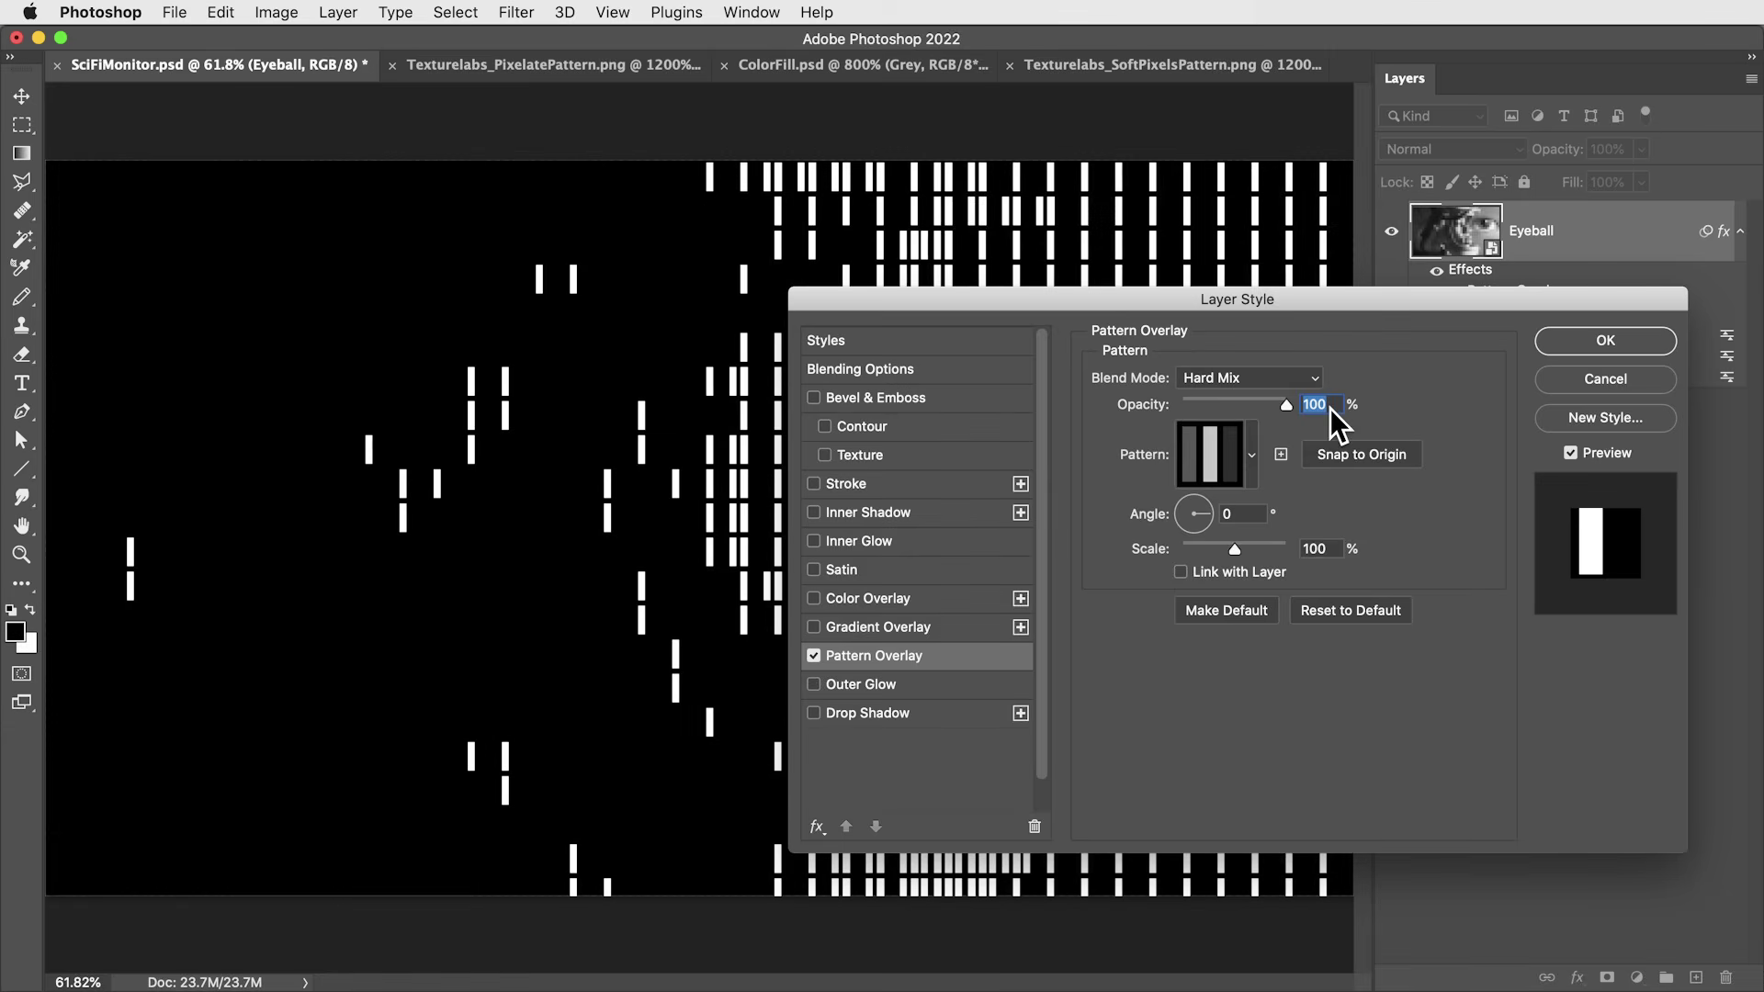
{"action": "left_click", "coordinate": [1614, 345]}
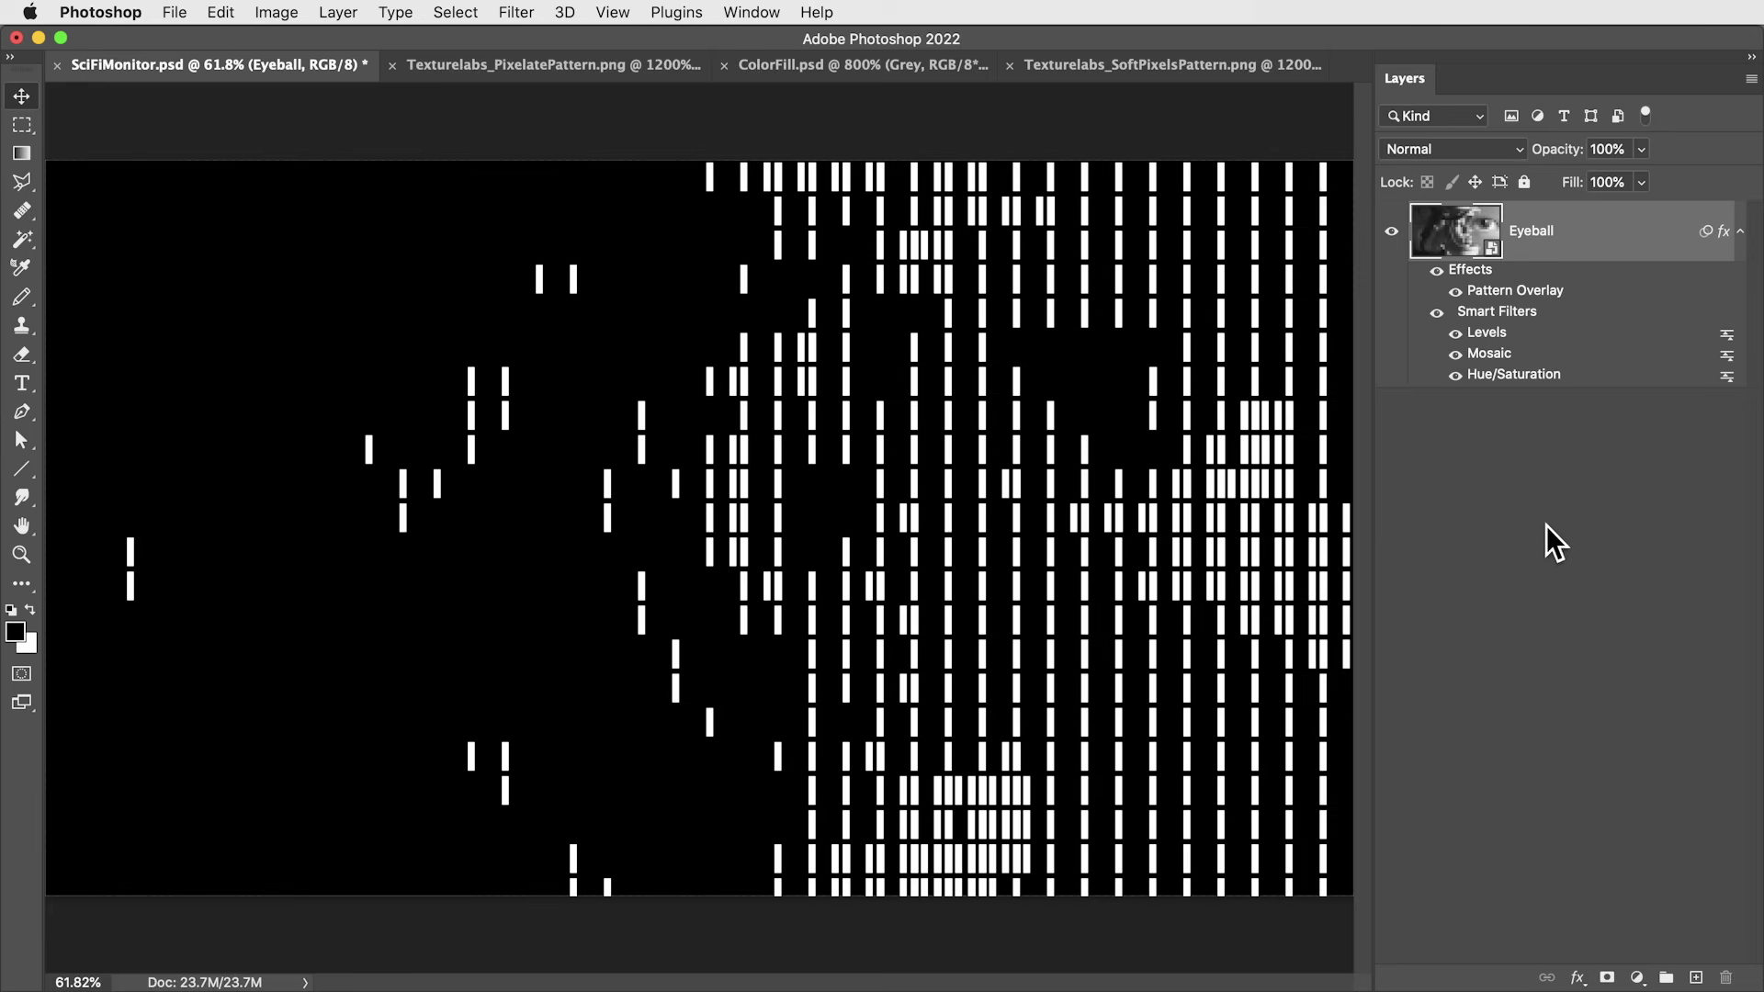
Step: Lower the Levels smart filter's midtone to 0.95, keeping output white at full
{"action": "double_click", "coordinate": [1494, 332]}
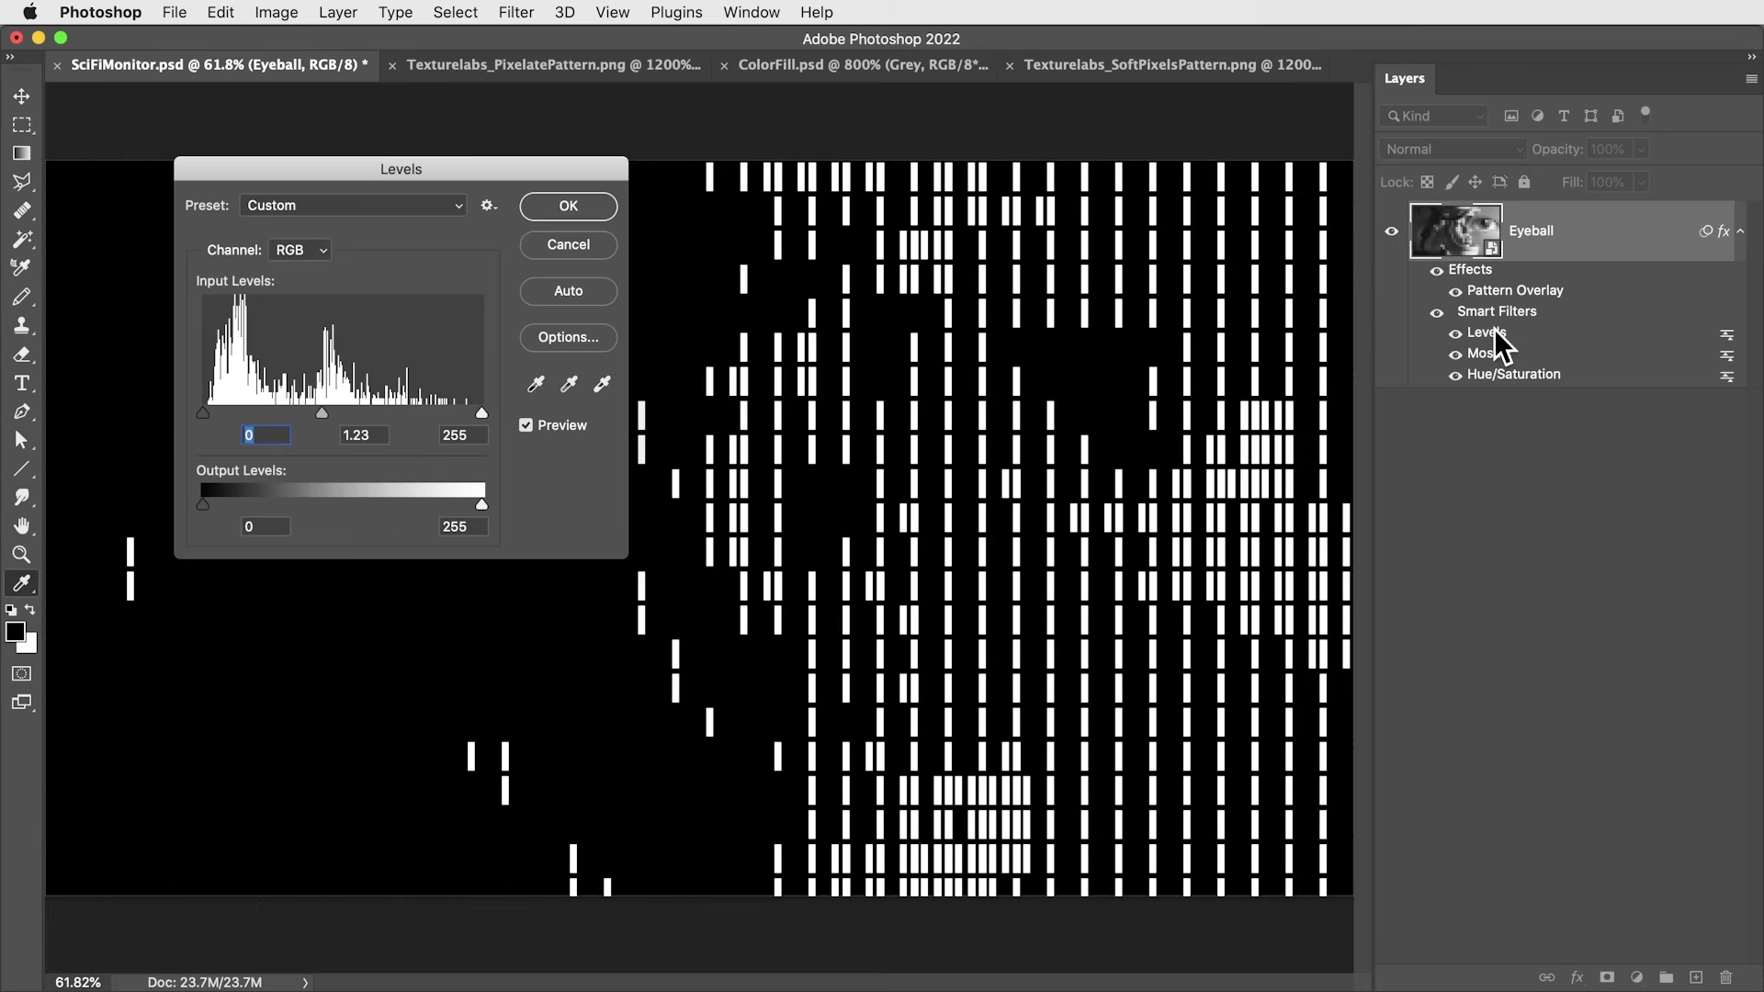
{"action": "mouse_move", "coordinate": [335, 406]}
{"action": "left_mouse_down"}
{"action": "mouse_move", "coordinate": [420, 404]}
{"action": "mouse_move", "coordinate": [290, 405]}
{"action": "mouse_move", "coordinate": [368, 402]}
{"action": "mouse_move", "coordinate": [351, 406]}
{"action": "left_mouse_up"}
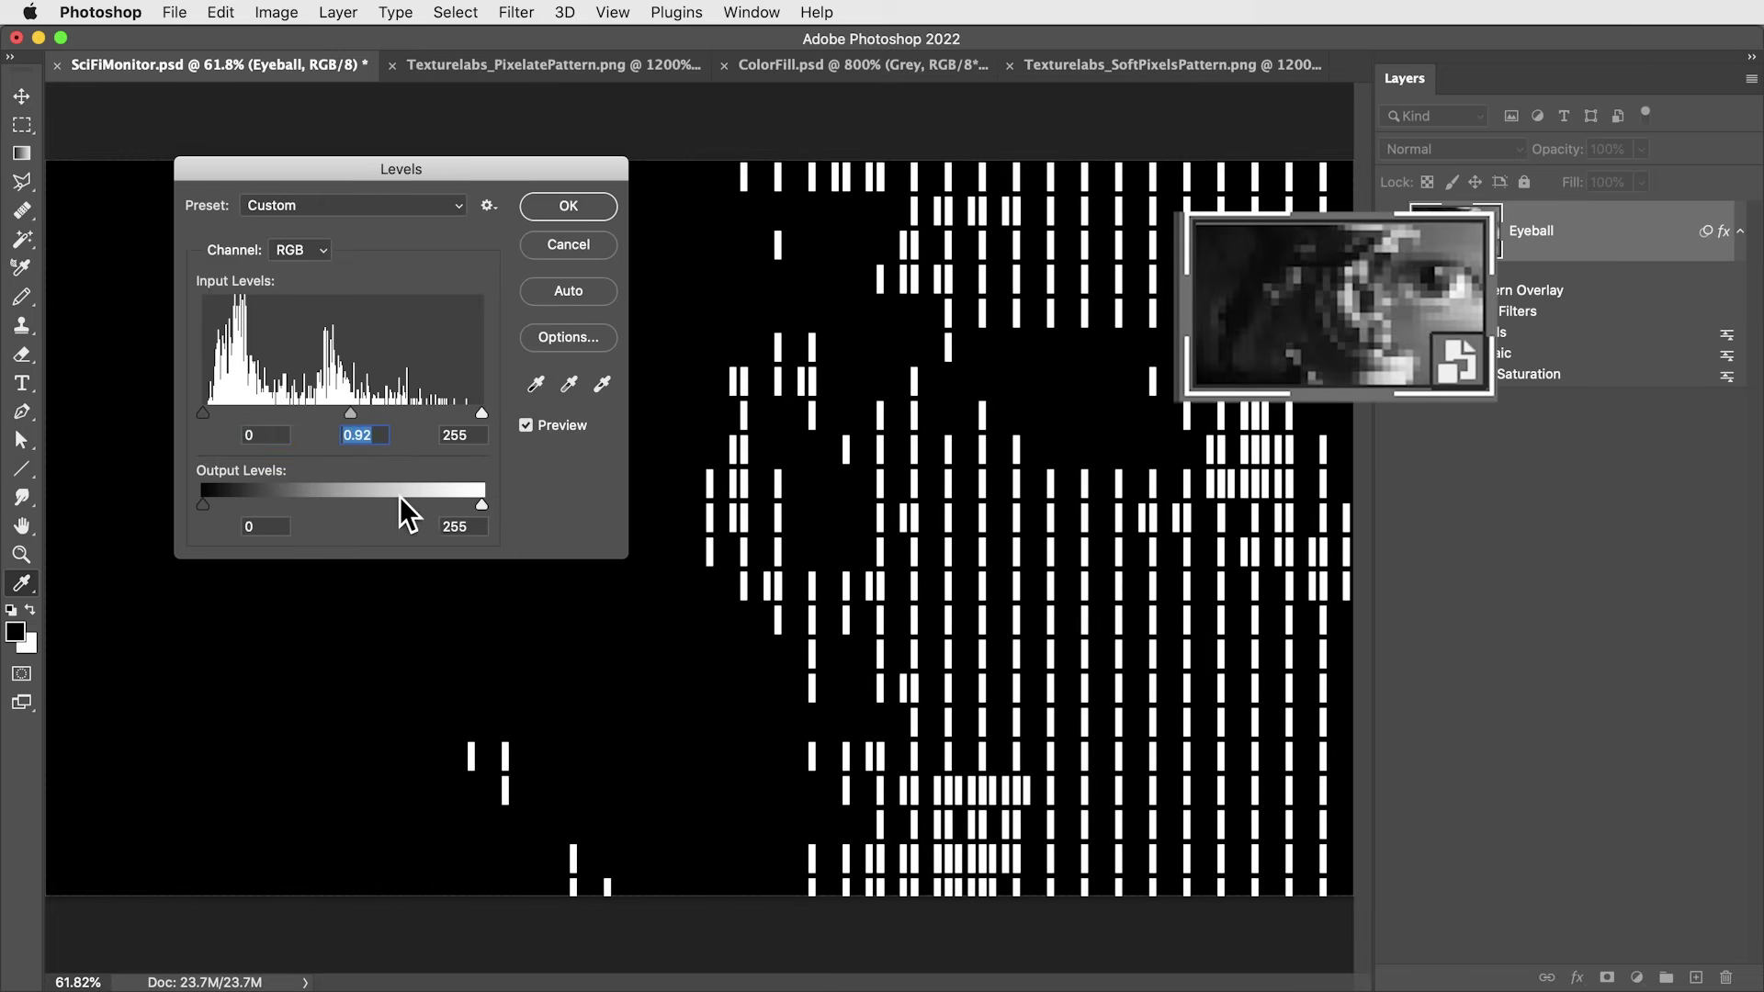
{"action": "mouse_move", "coordinate": [480, 503]}
{"action": "left_mouse_down"}
{"action": "mouse_move", "coordinate": [365, 499]}
{"action": "mouse_move", "coordinate": [496, 491]}
{"action": "left_mouse_up"}
{"action": "mouse_move", "coordinate": [351, 412]}
{"action": "left_mouse_down"}
{"action": "mouse_move", "coordinate": [420, 407]}
{"action": "mouse_move", "coordinate": [349, 415]}
{"action": "left_mouse_up"}
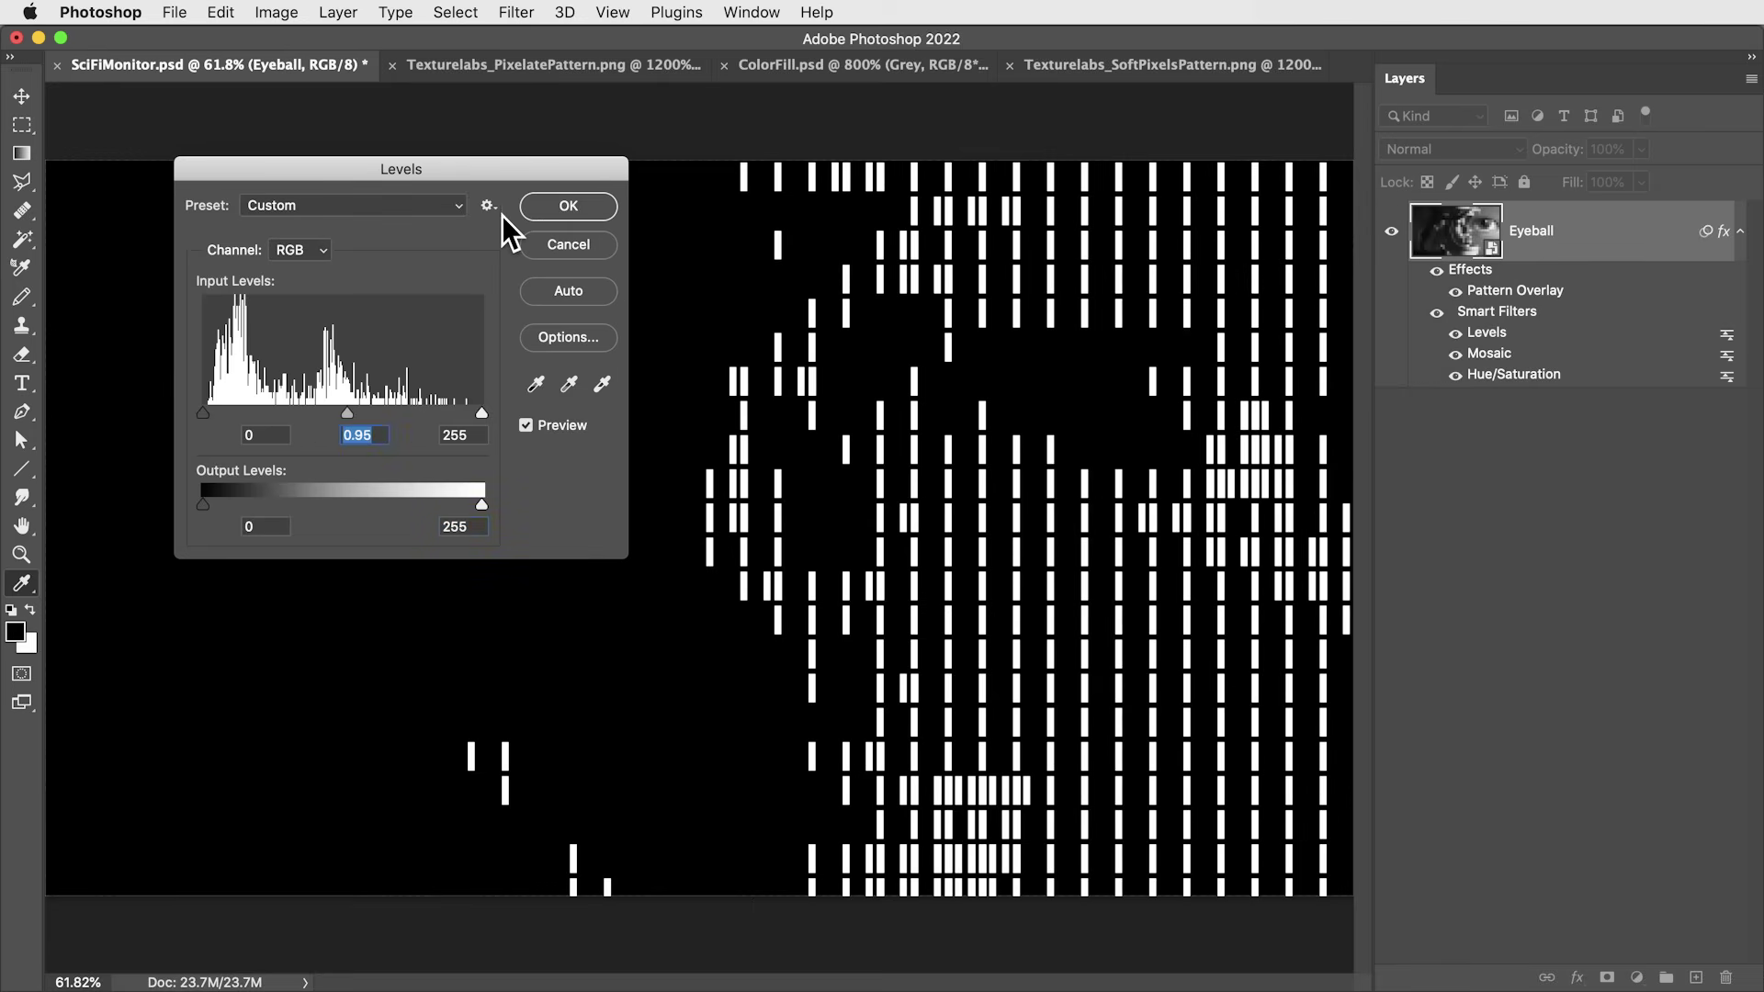
{"action": "left_click", "coordinate": [594, 206]}
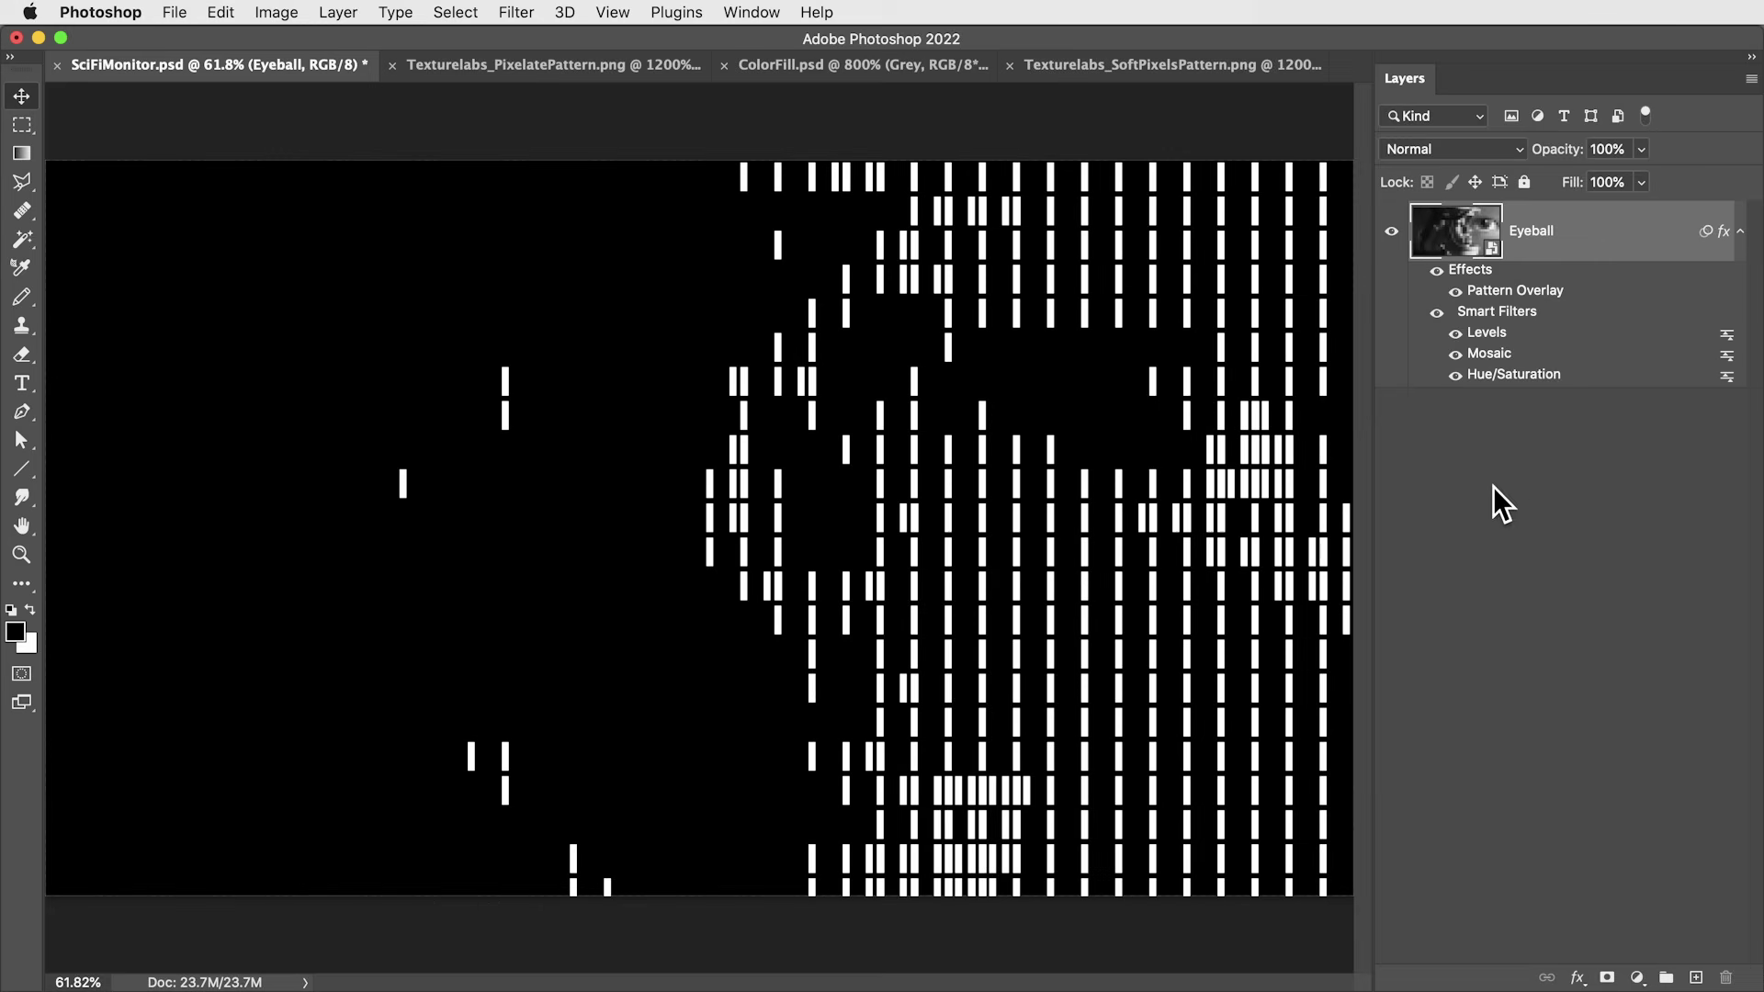
Step: Reduce the Mosaic filter's cell size to 10
{"action": "double_click", "coordinate": [1499, 354]}
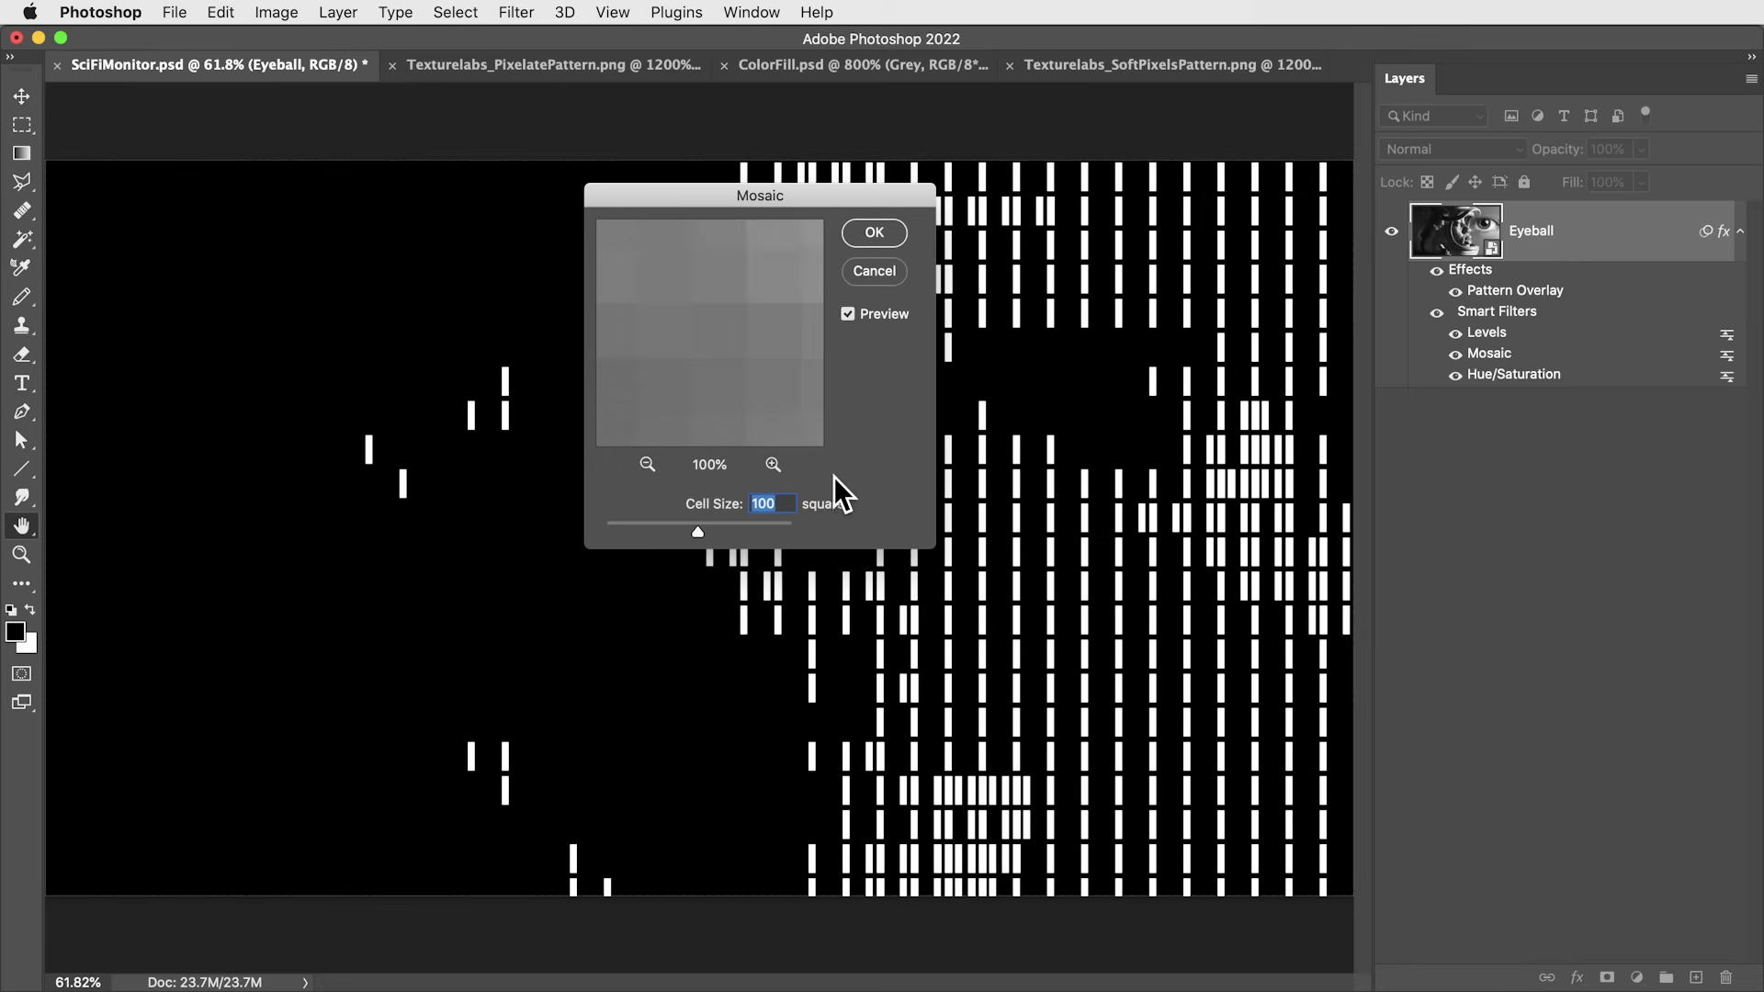
{"action": "type", "text": "10"}
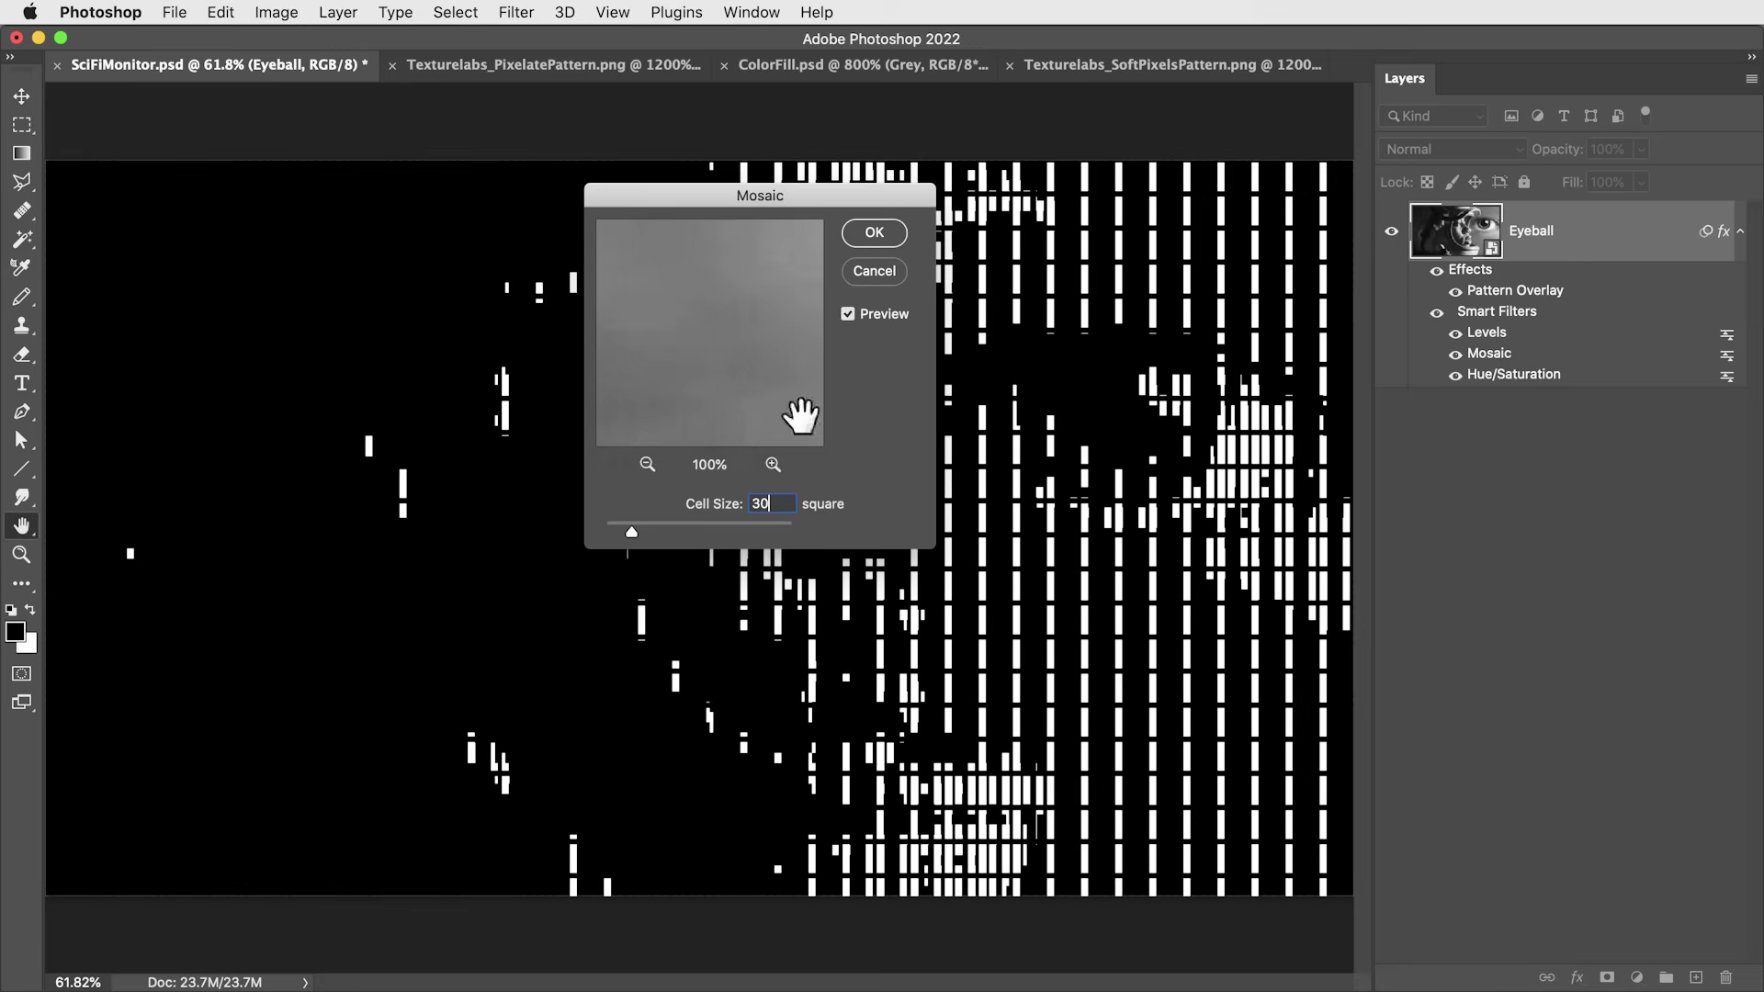
{"action": "left_click", "coordinate": [874, 236]}
Step: Set the Pattern Overlay scale to 30%
{"action": "double_click", "coordinate": [1527, 292]}
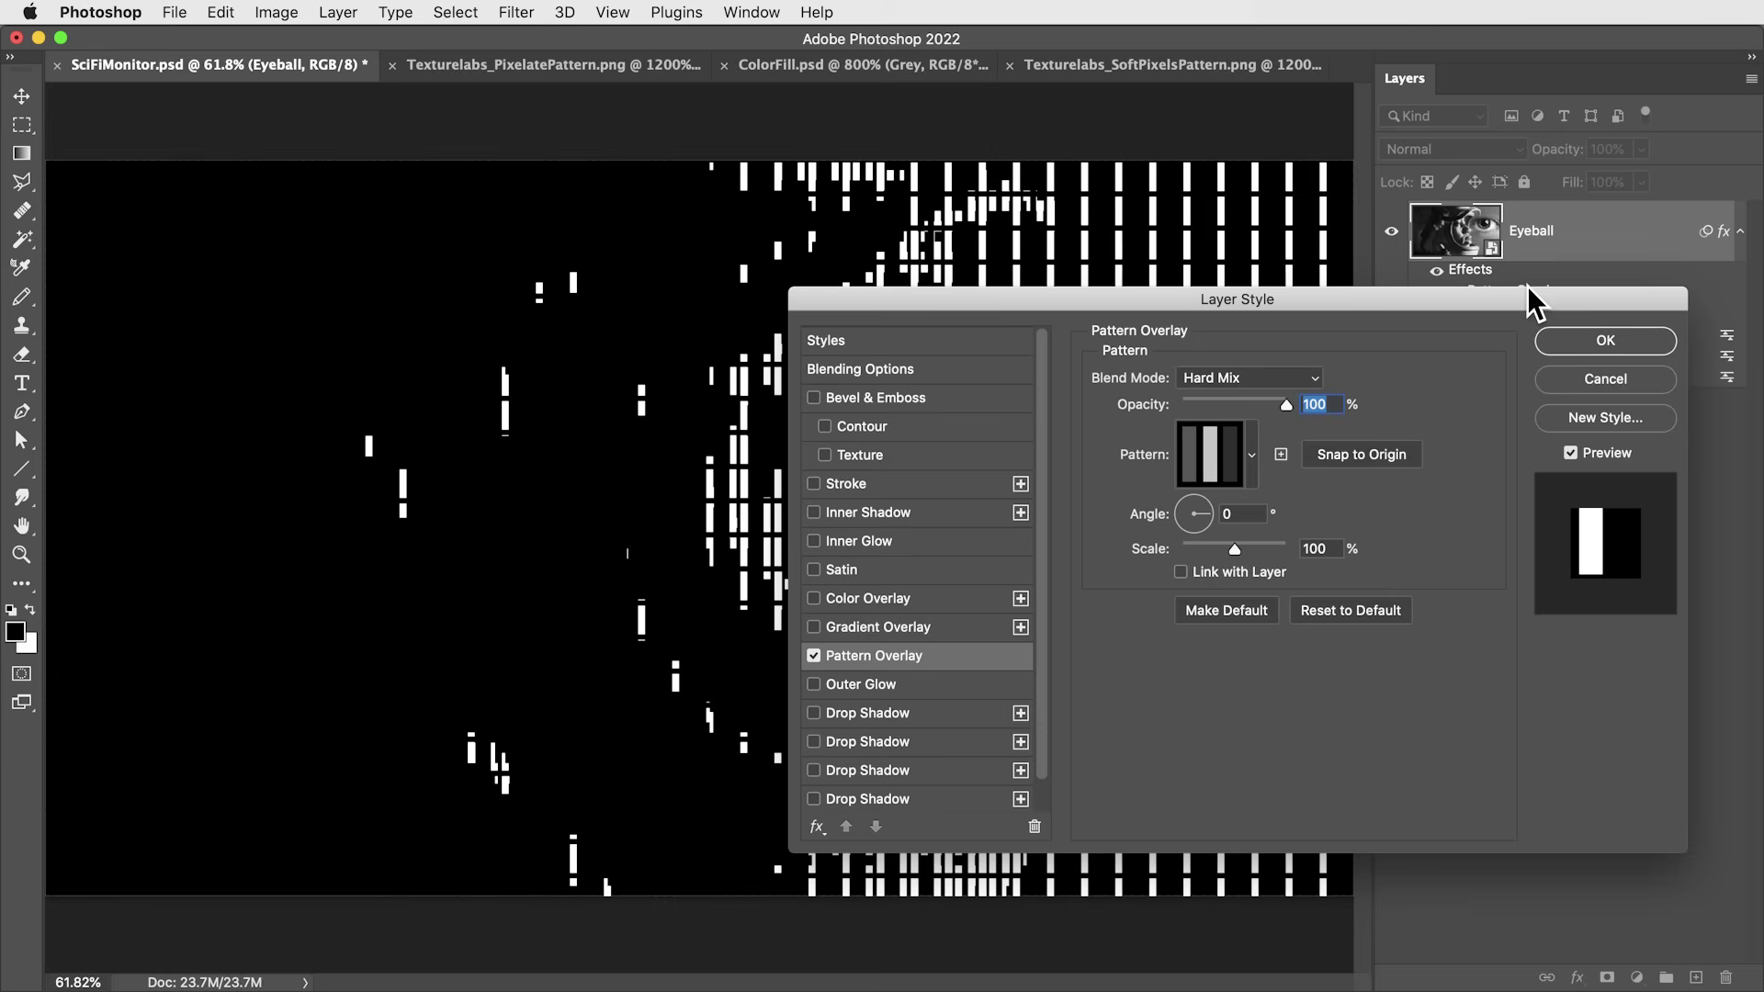
{"action": "double_click", "coordinate": [1327, 548]}
{"action": "type", "text": "30"}
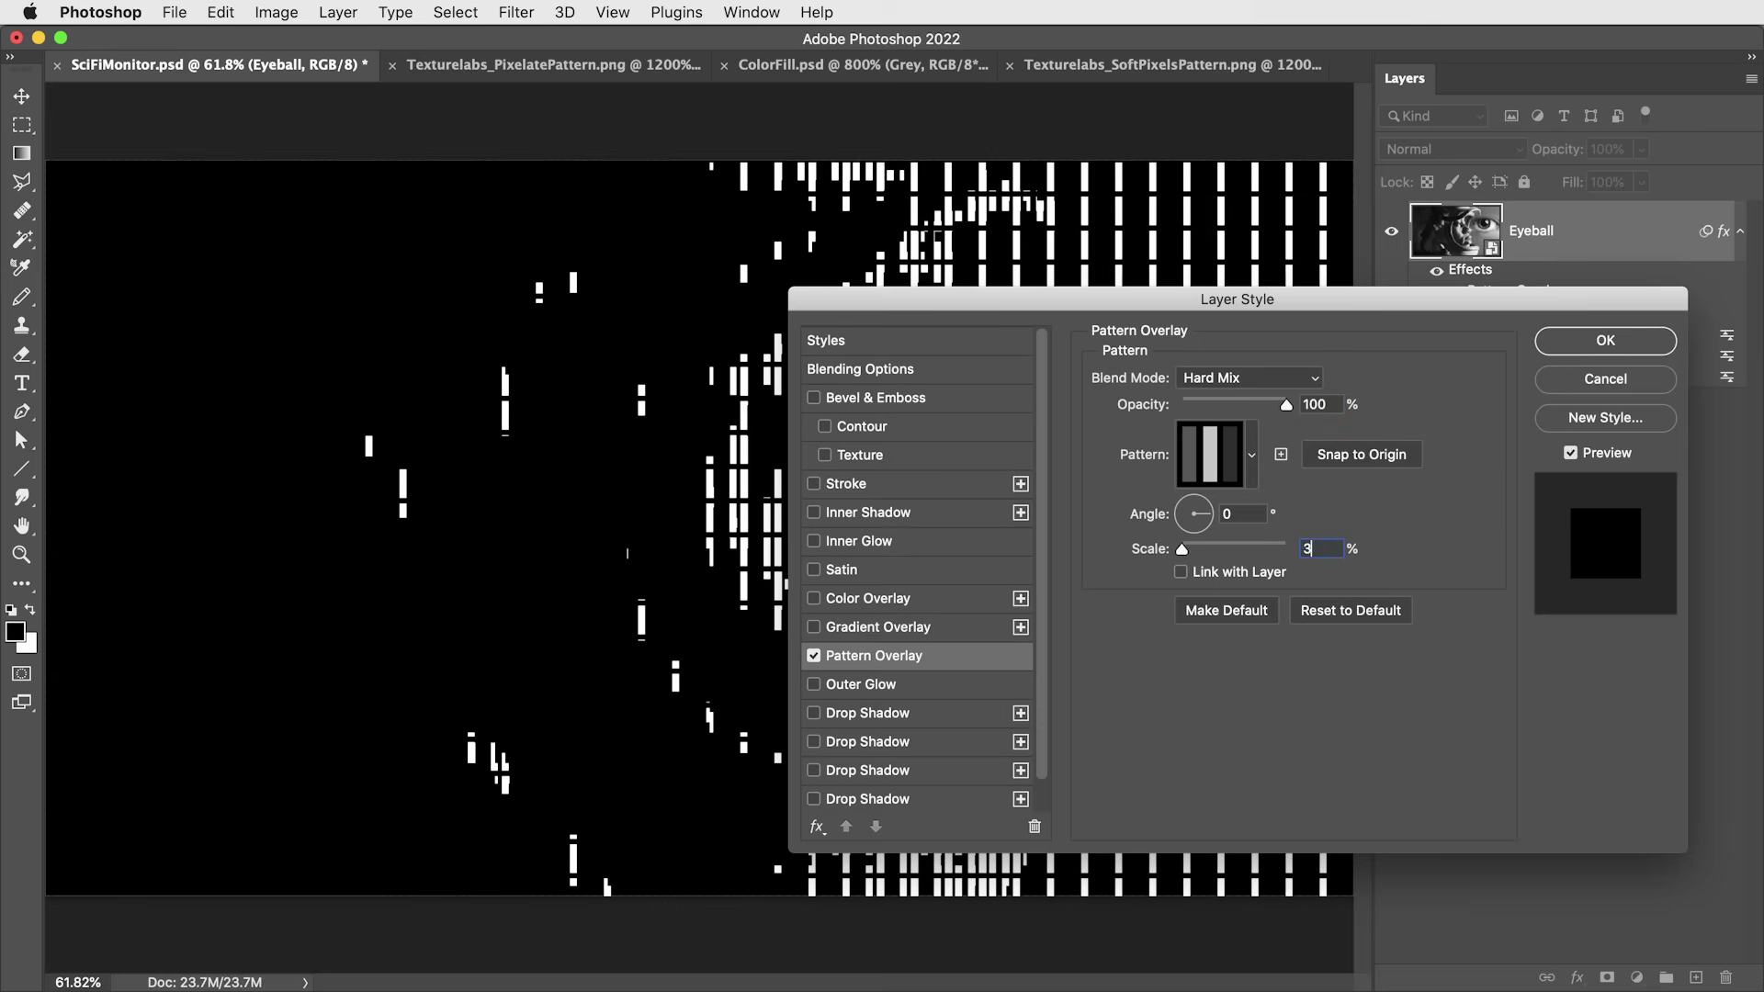
{"action": "left_click", "coordinate": [1598, 342]}
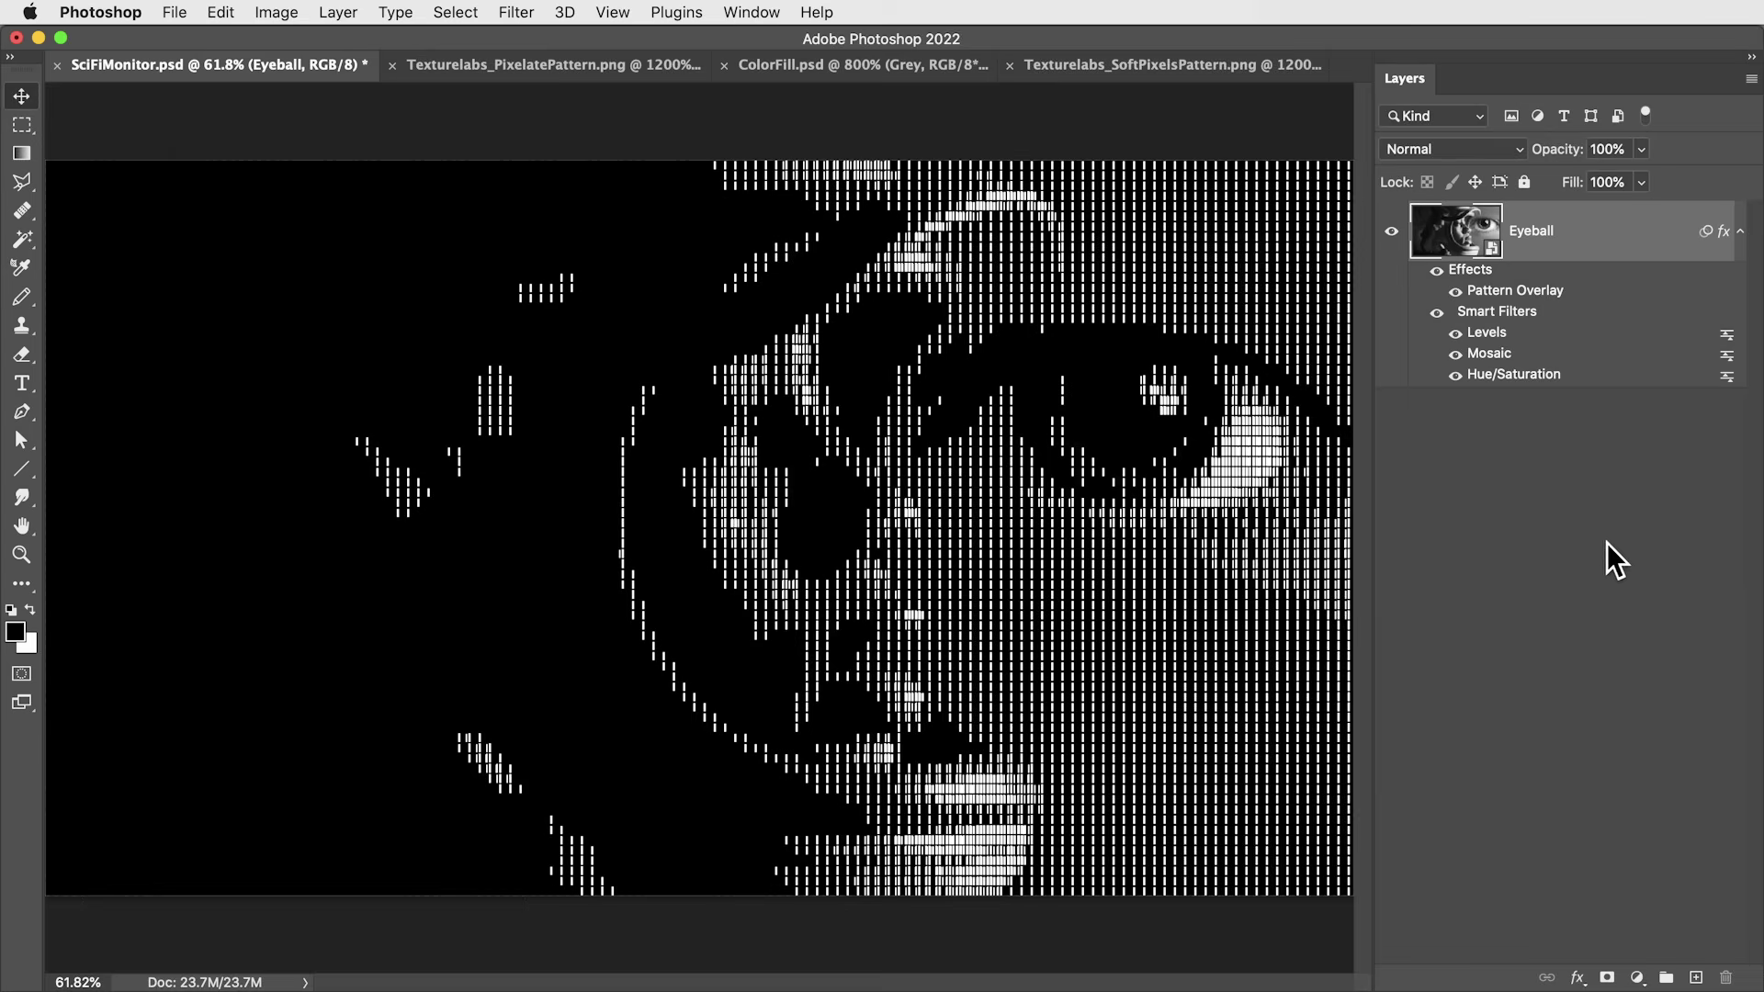
Step: Readjust the Levels smart filter's midtone to 1.16
{"action": "double_click", "coordinate": [1495, 336]}
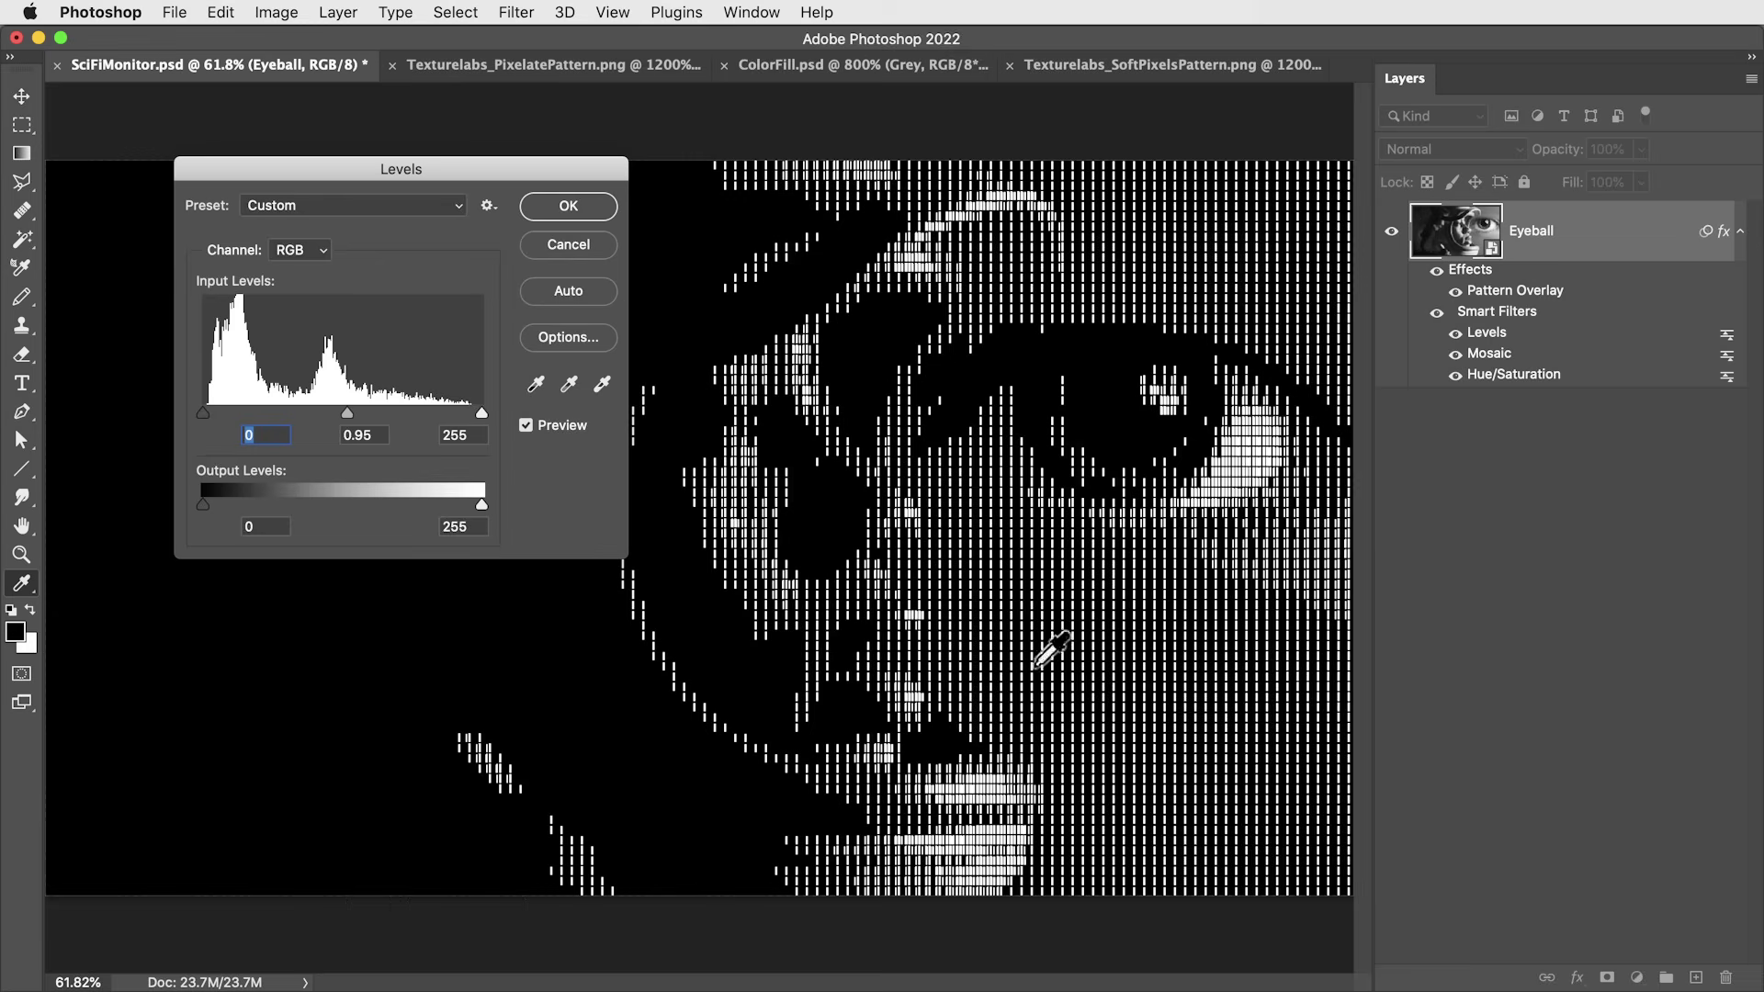
{"action": "mouse_move", "coordinate": [354, 411]}
{"action": "left_mouse_down"}
{"action": "mouse_move", "coordinate": [428, 410]}
{"action": "mouse_move", "coordinate": [274, 410]}
{"action": "mouse_move", "coordinate": [364, 408]}
{"action": "mouse_move", "coordinate": [323, 412]}
{"action": "left_mouse_up"}
{"action": "left_click_drag", "start_coordinate": [476, 503], "coordinate": [522, 496]}
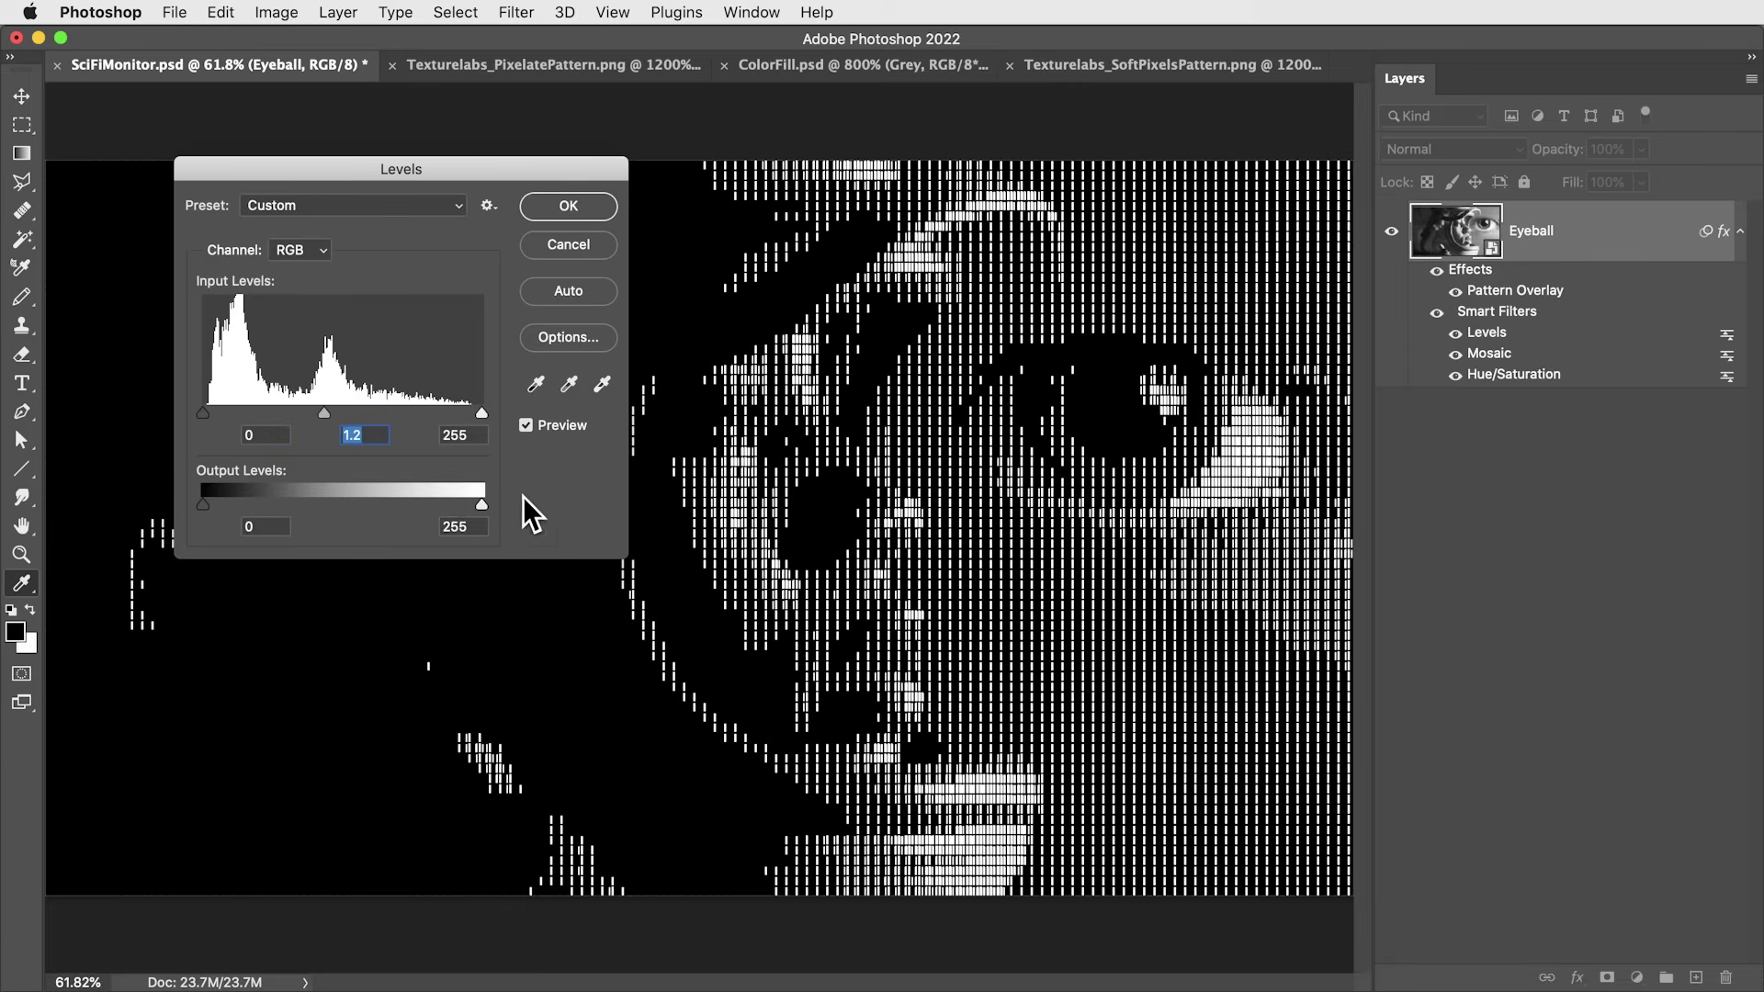
{"action": "mouse_move", "coordinate": [324, 412]}
{"action": "left_mouse_down"}
{"action": "mouse_move", "coordinate": [378, 408]}
{"action": "mouse_move", "coordinate": [328, 413]}
{"action": "left_mouse_up"}
{"action": "left_click", "coordinate": [568, 206]}
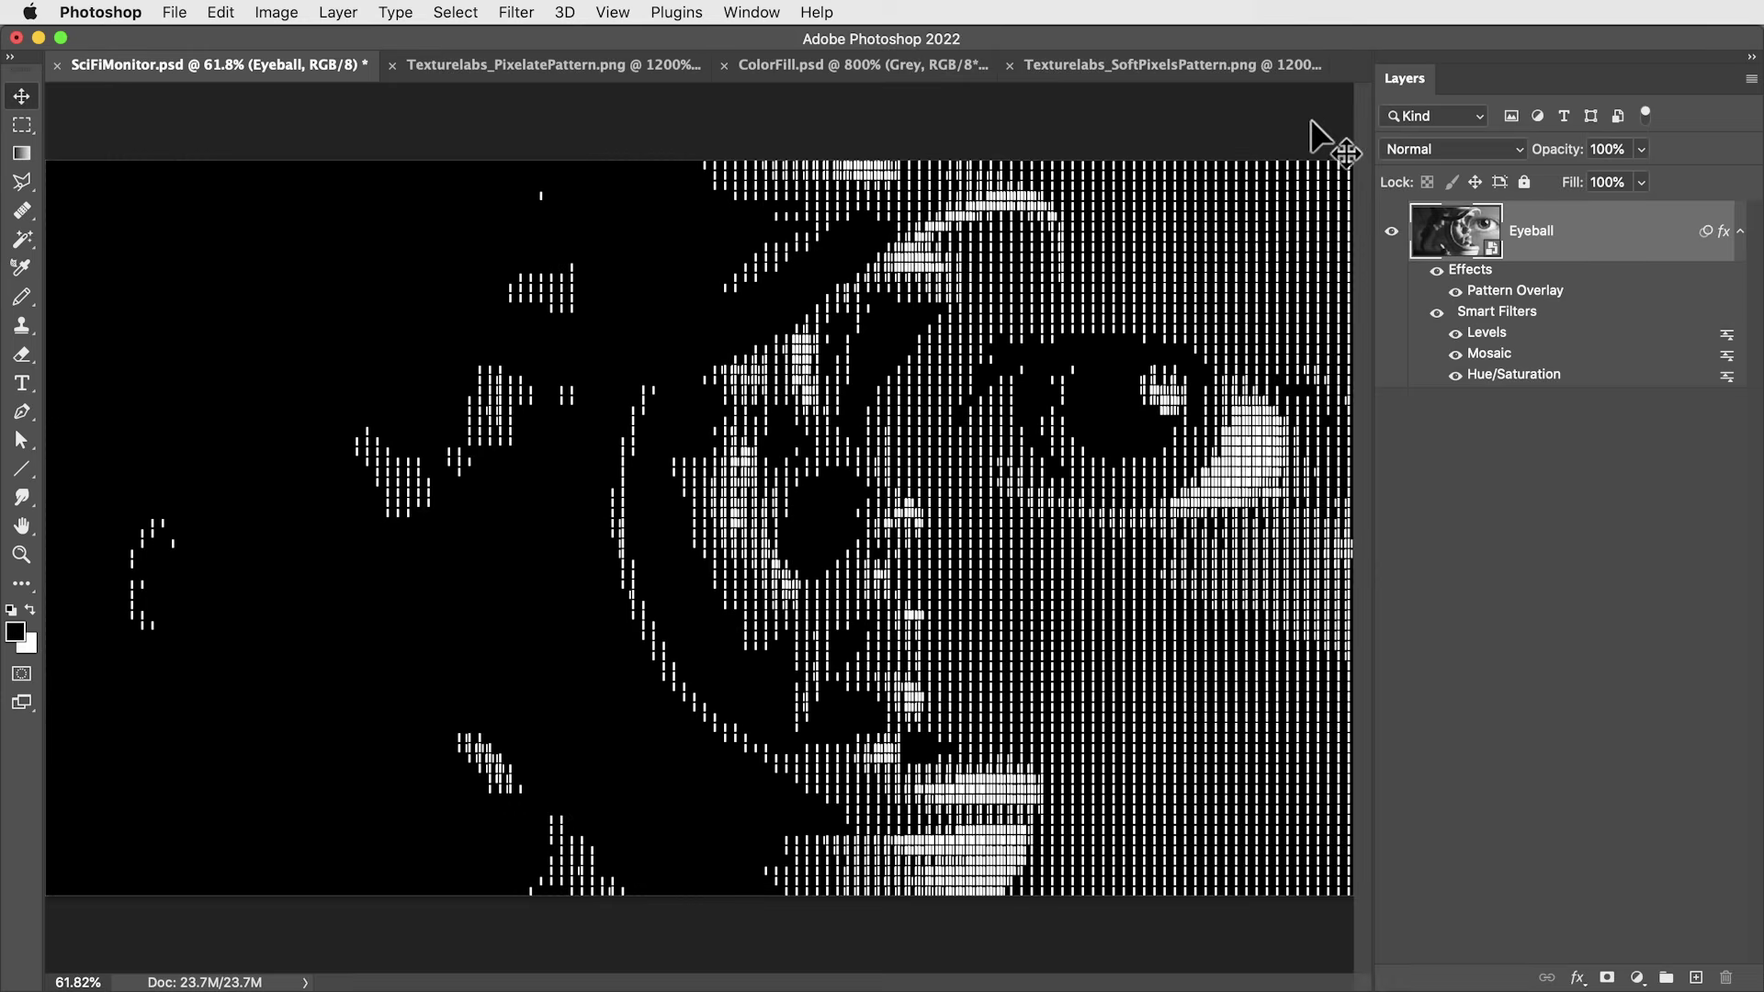
Step: Define the Texturelabs_SoftPixelsPattern tile as pattern 'SOFT PIXELS' and go back to SciFiMonitor.psd
{"action": "left_click", "coordinate": [1089, 62]}
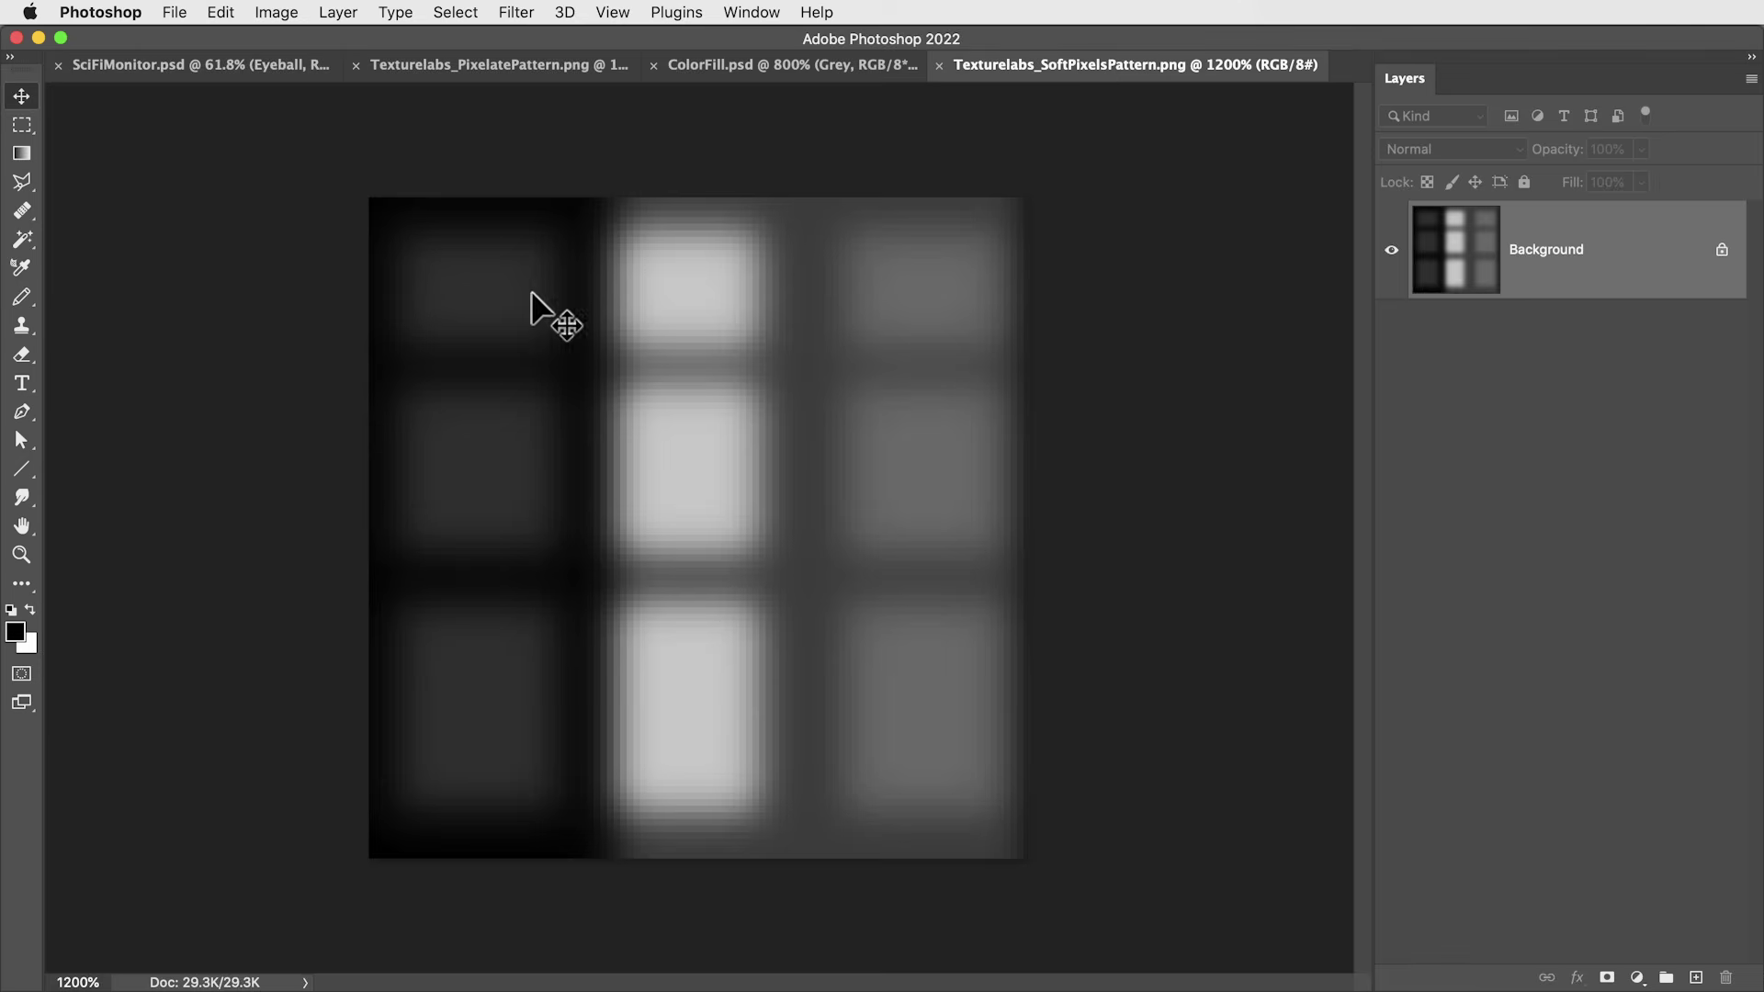
{"action": "left_click", "coordinate": [222, 12]}
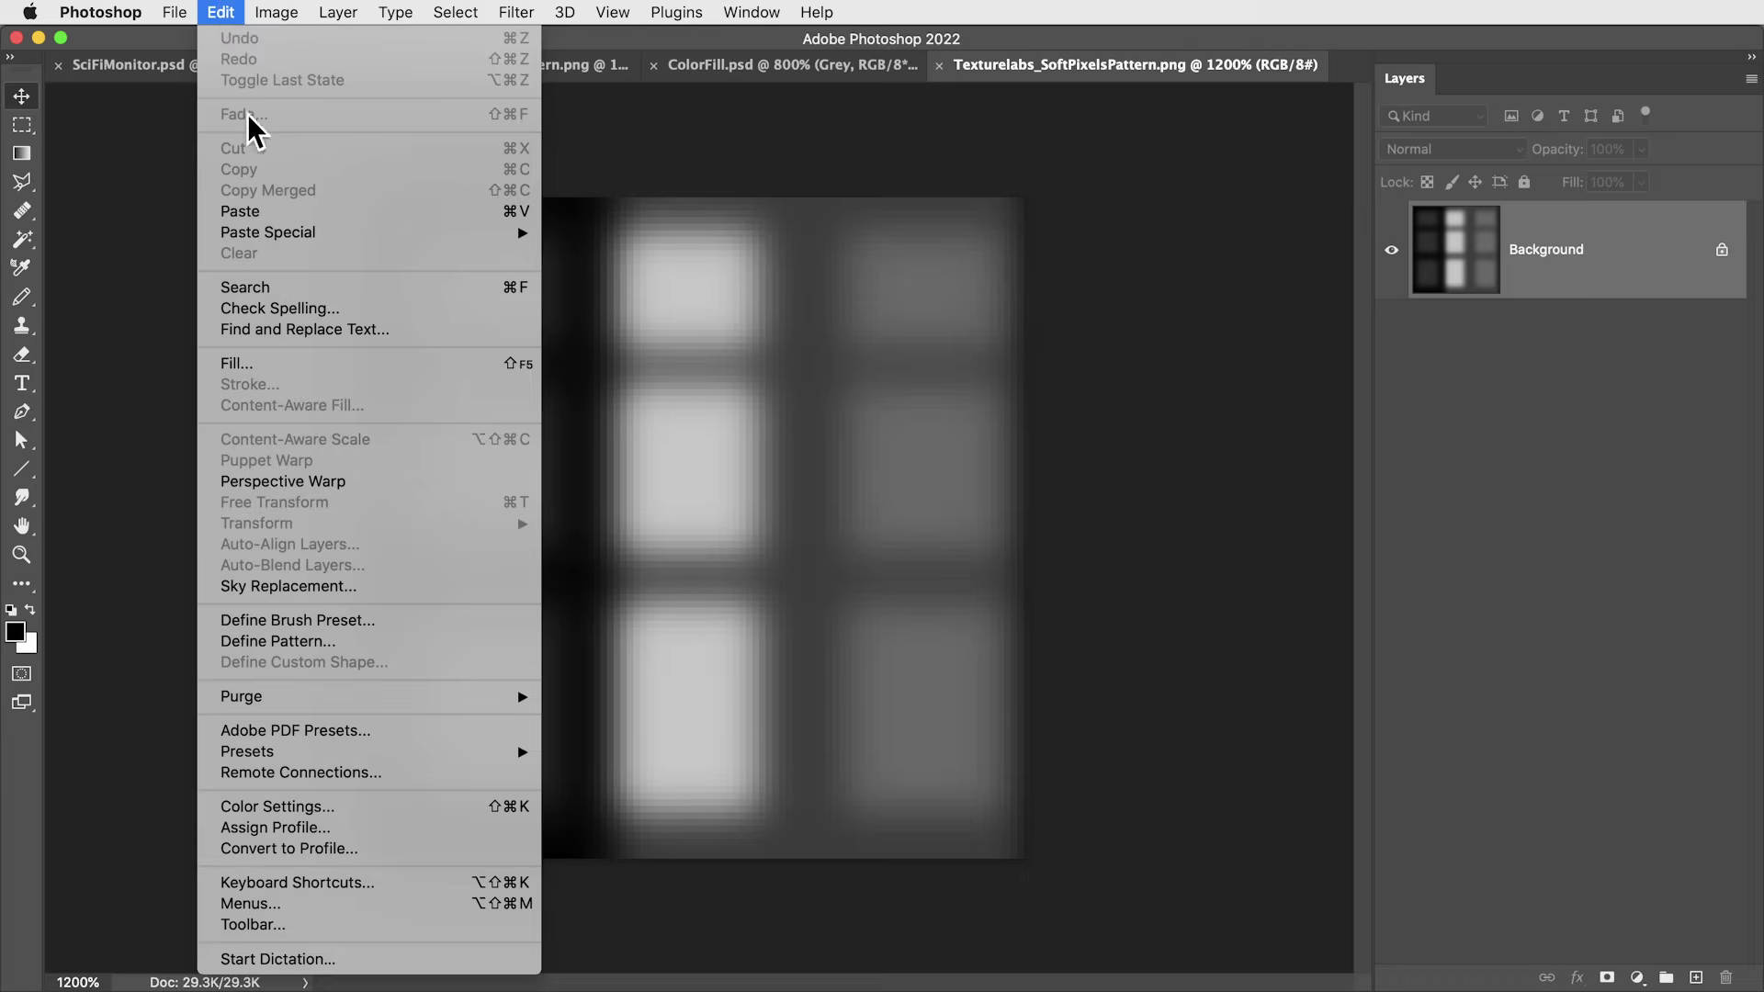
{"action": "left_click", "coordinate": [360, 648]}
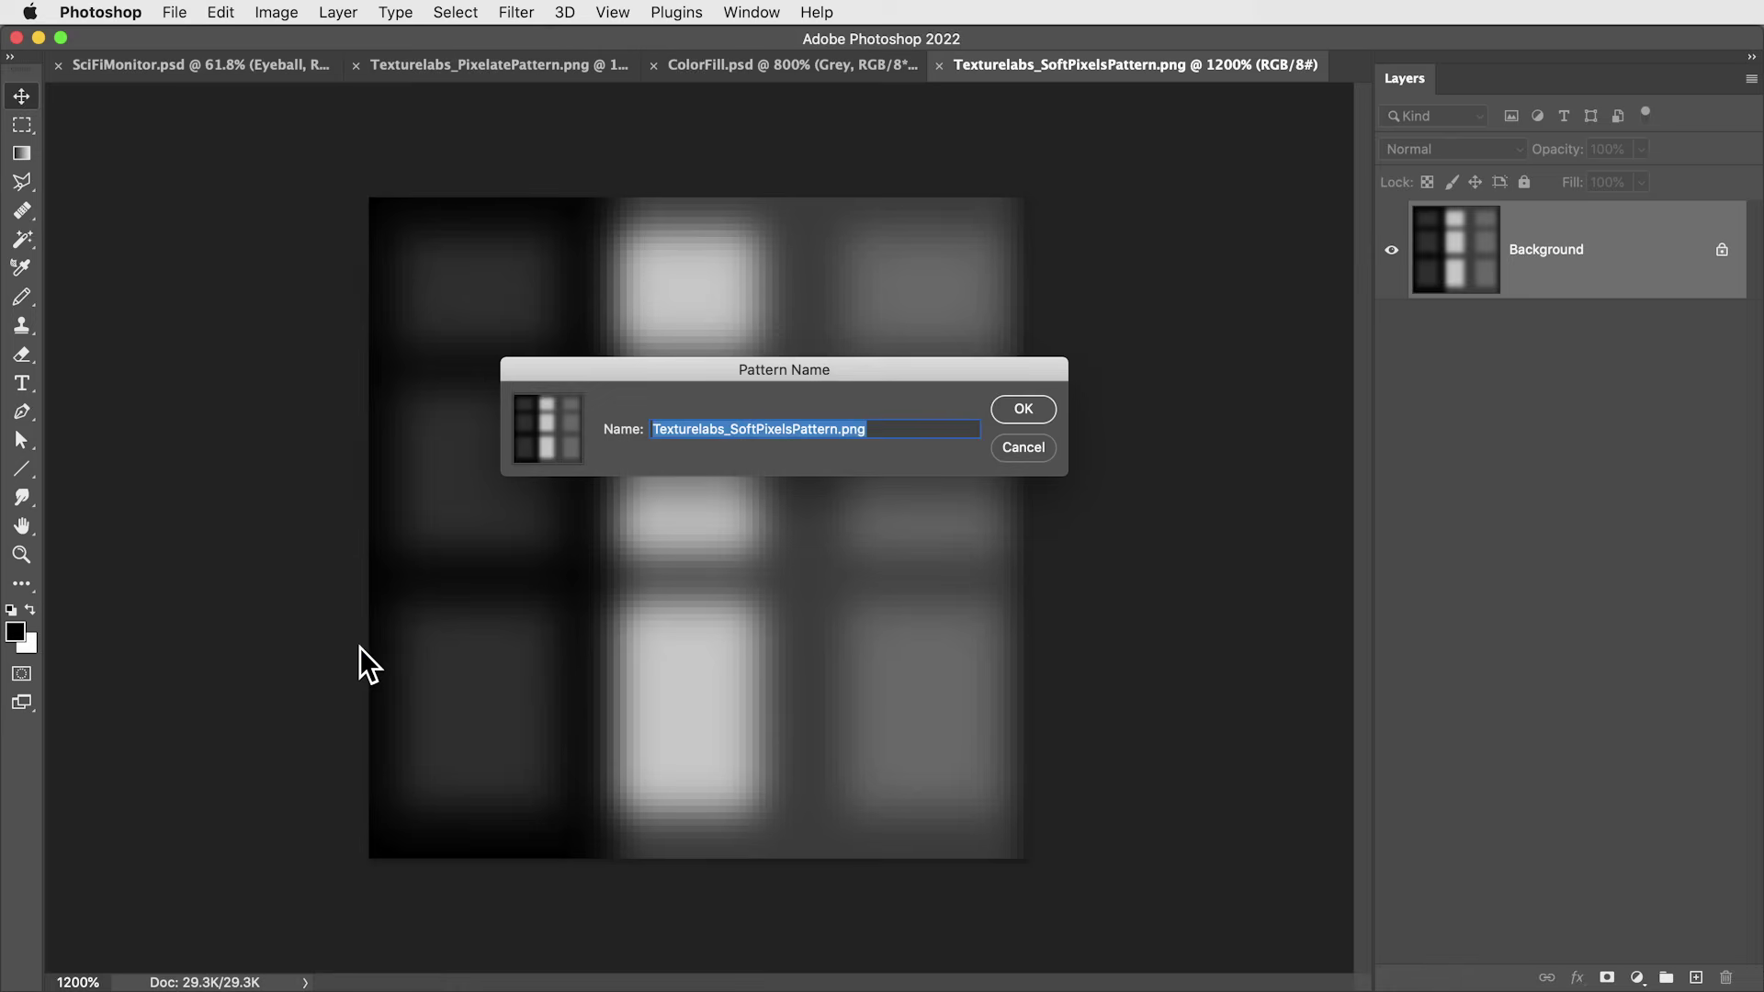
{"action": "type", "text": "SOFT PIXELS"}
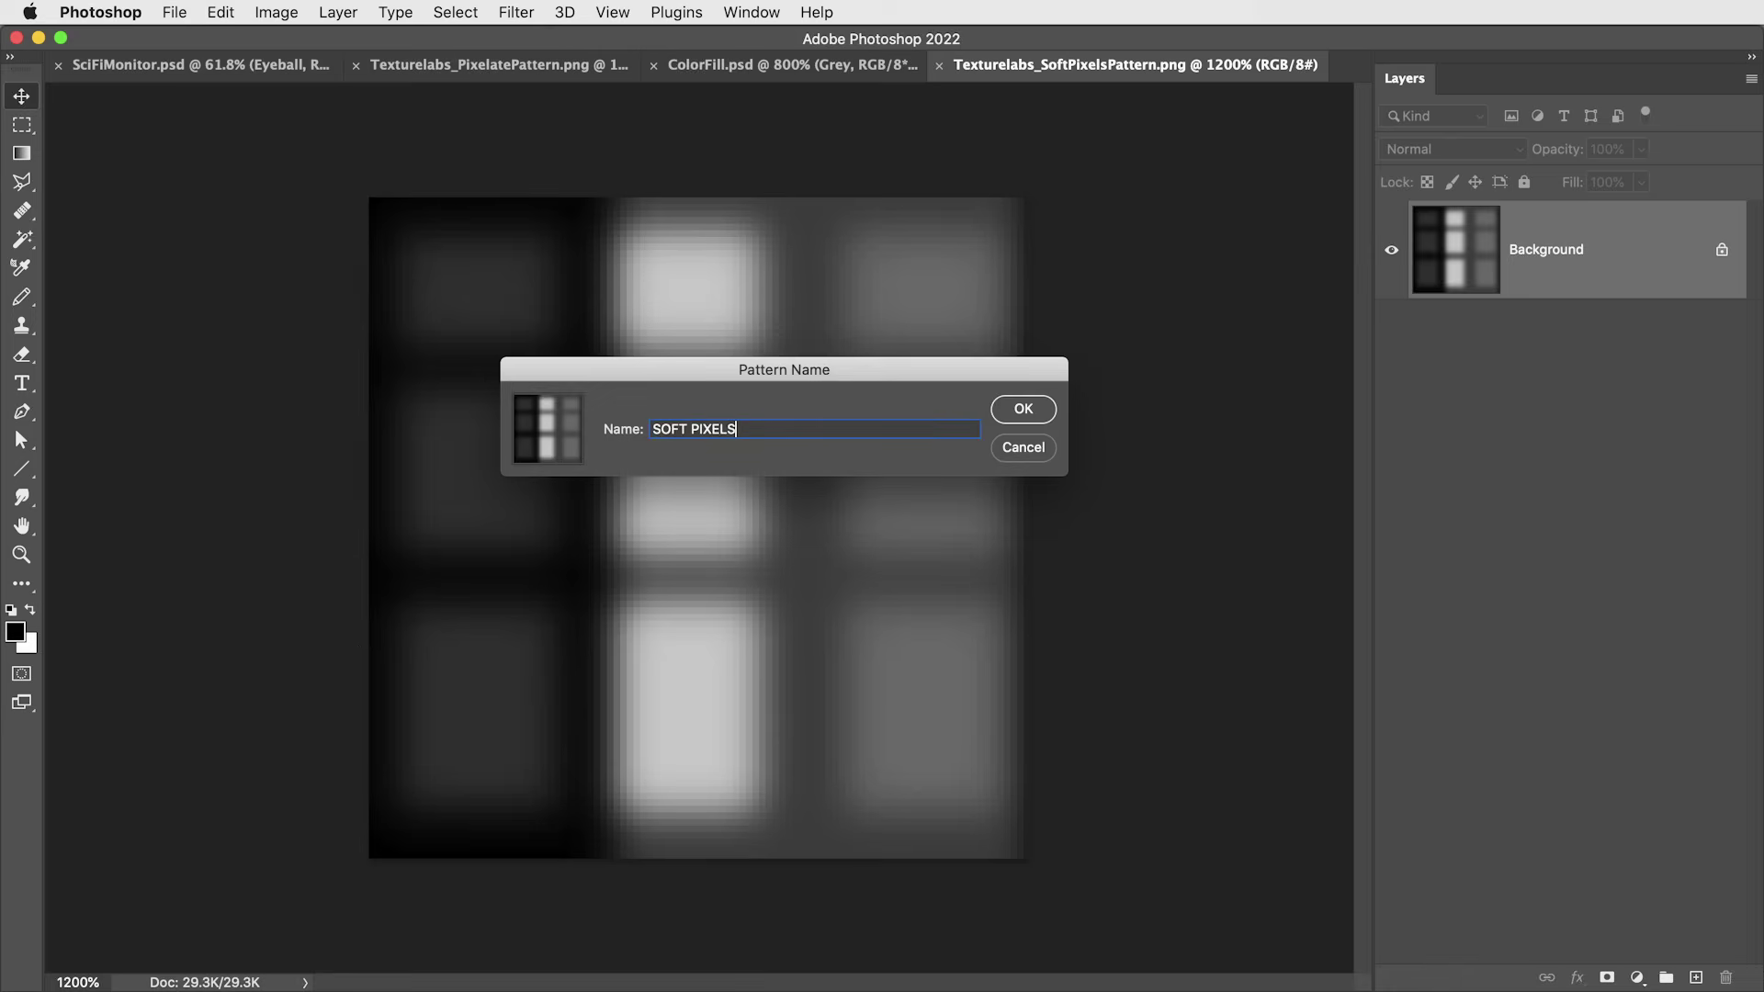
{"action": "key", "text": "Return"}
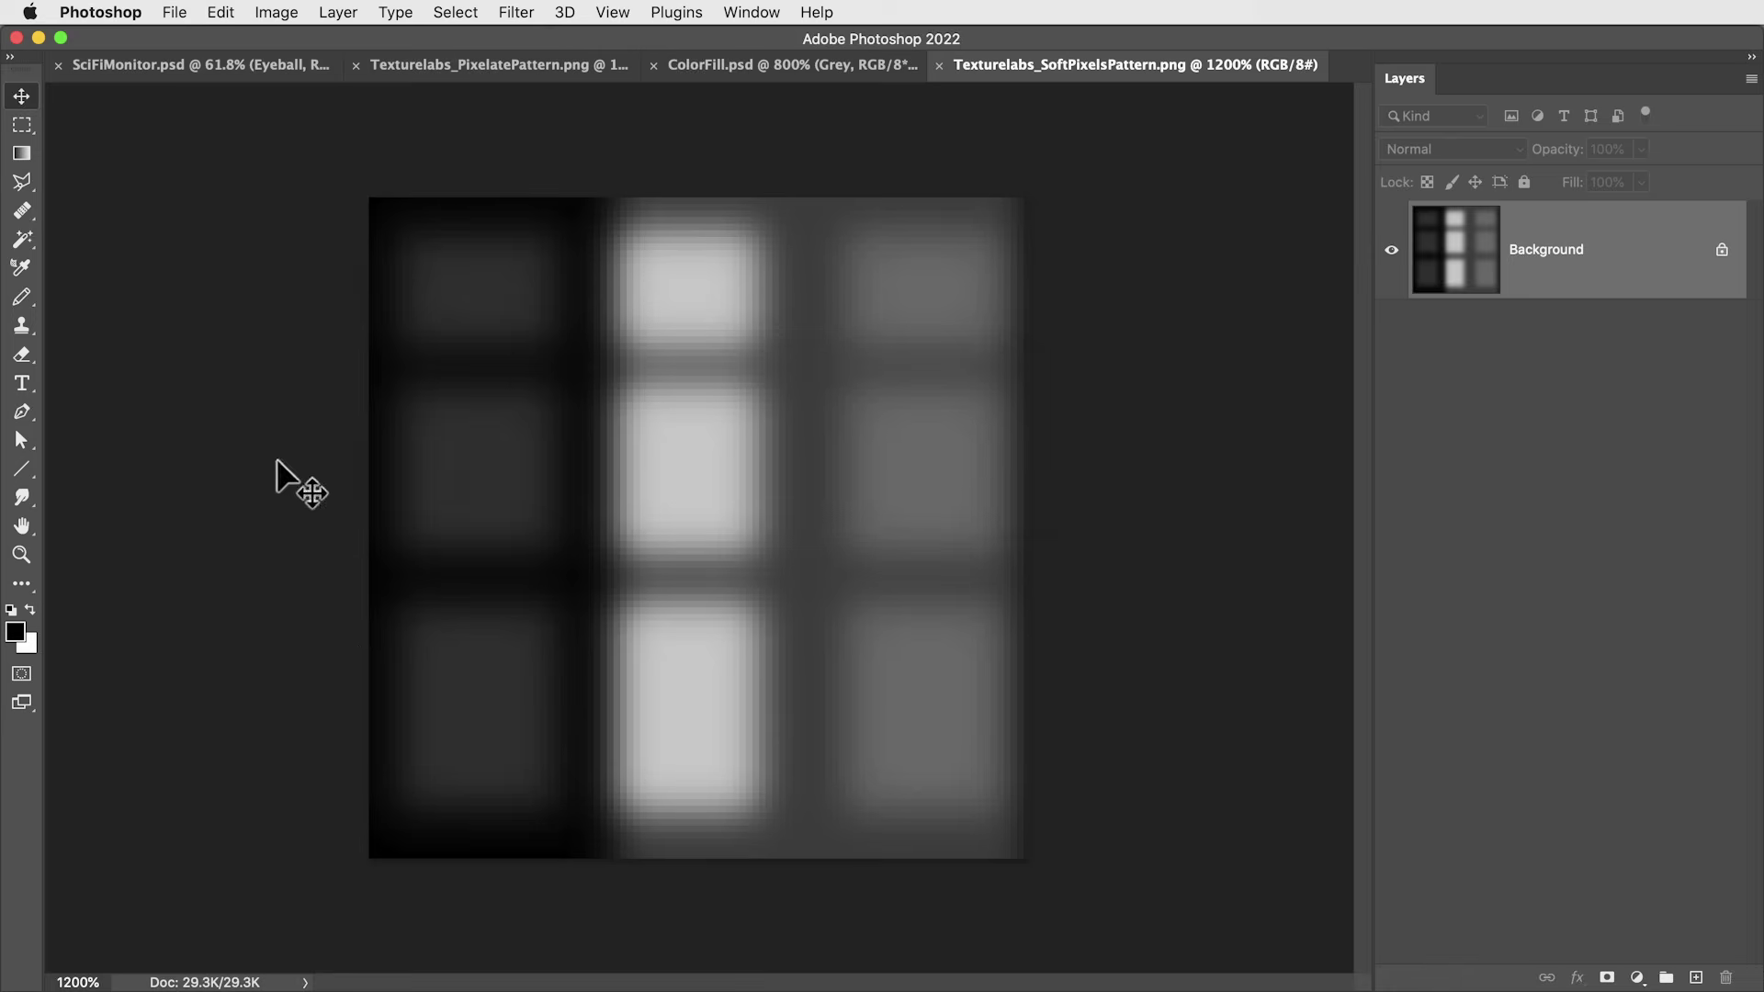
{"action": "left_click", "coordinate": [168, 67]}
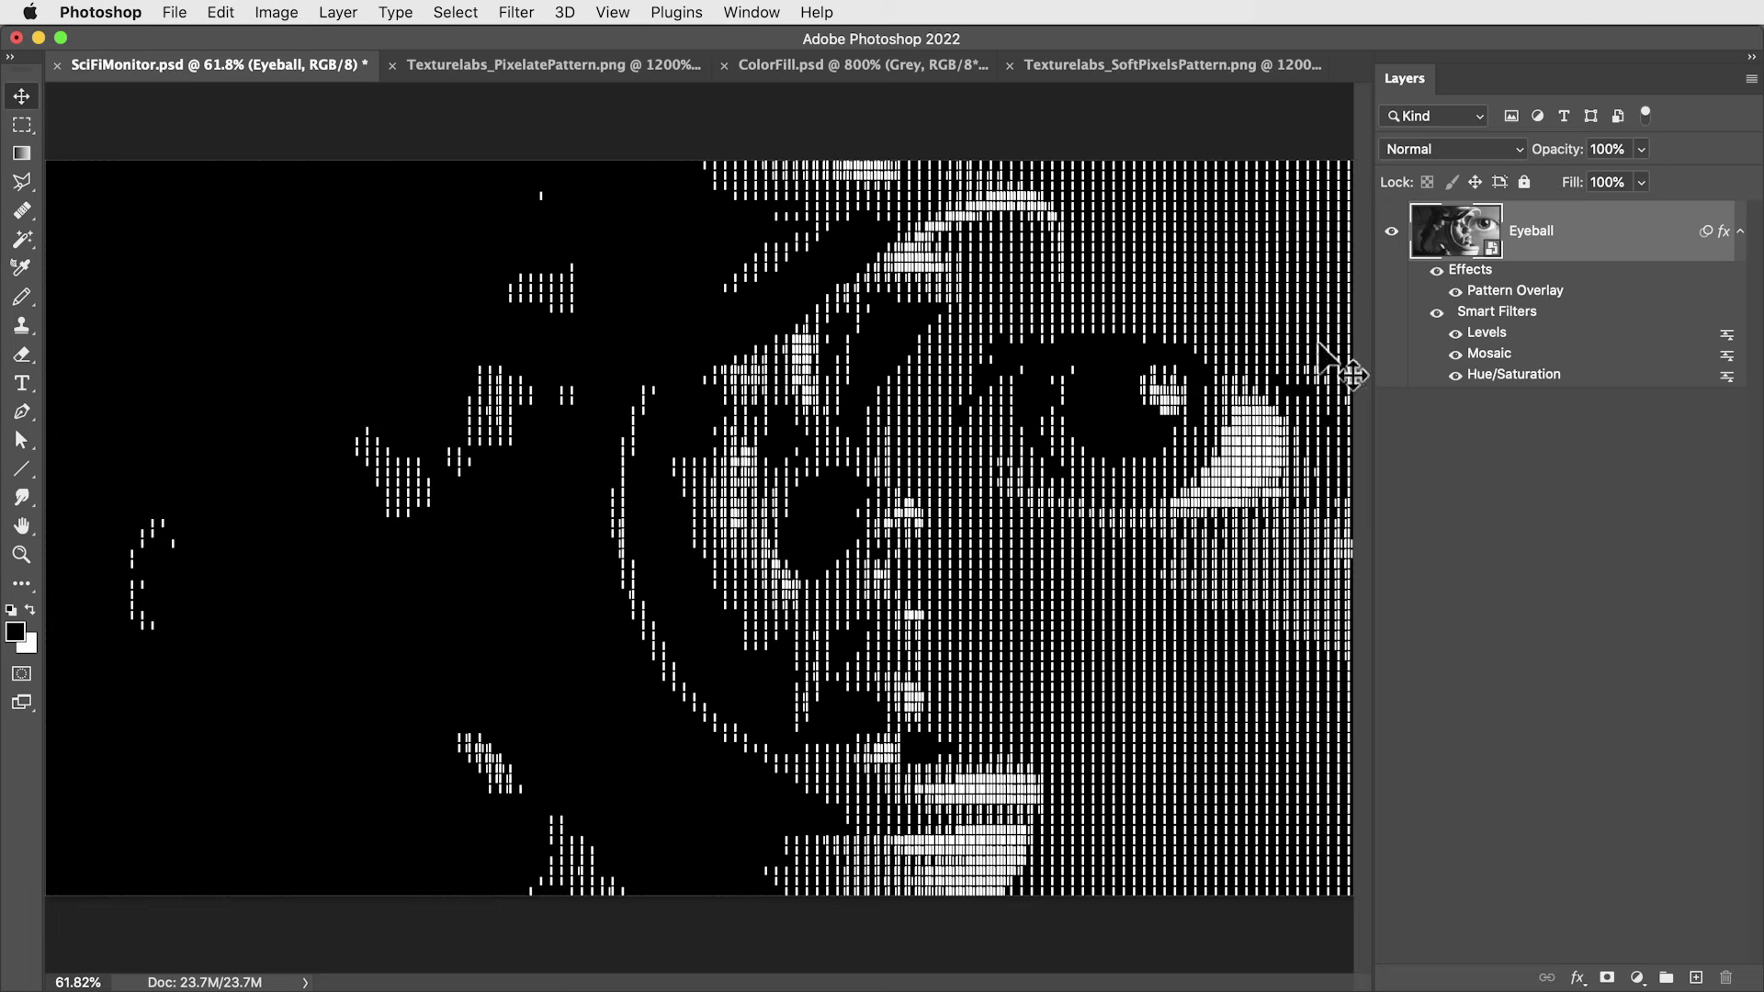
Step: Switch the Eyeball's Pattern Overlay to the SOFT PIXELS pattern
{"action": "double_click", "coordinate": [1515, 292]}
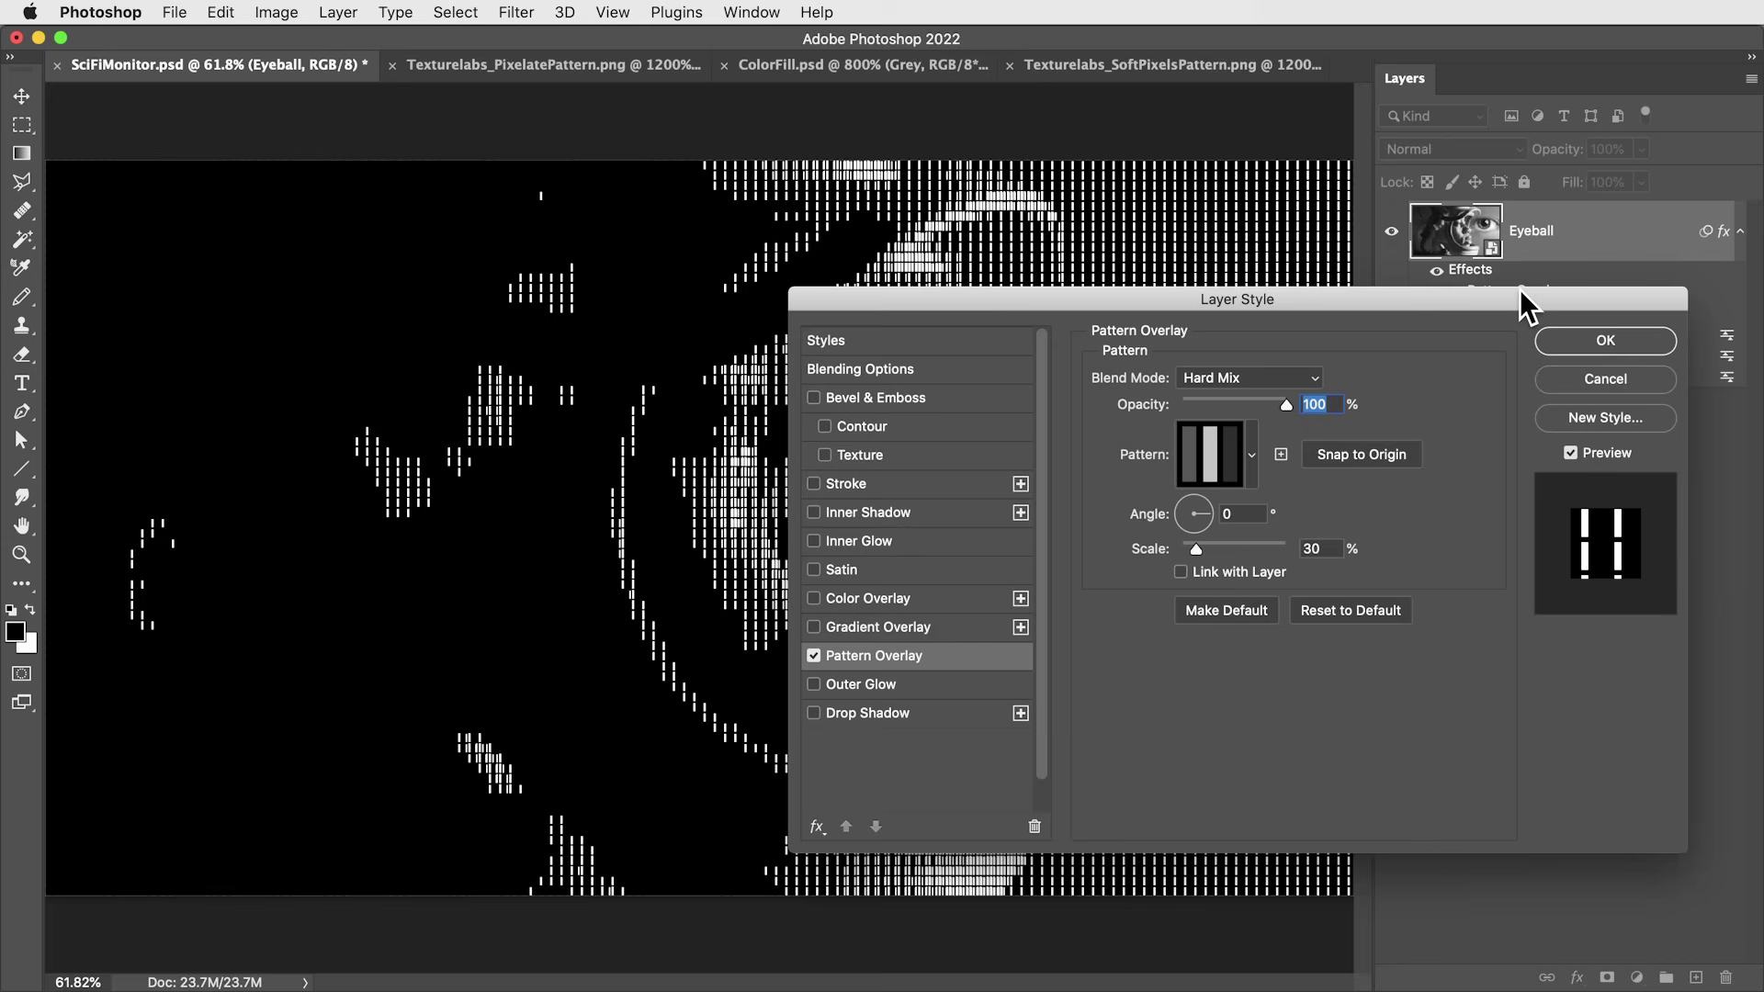
{"action": "left_click", "coordinate": [1251, 455]}
{"action": "left_click", "coordinate": [1229, 628]}
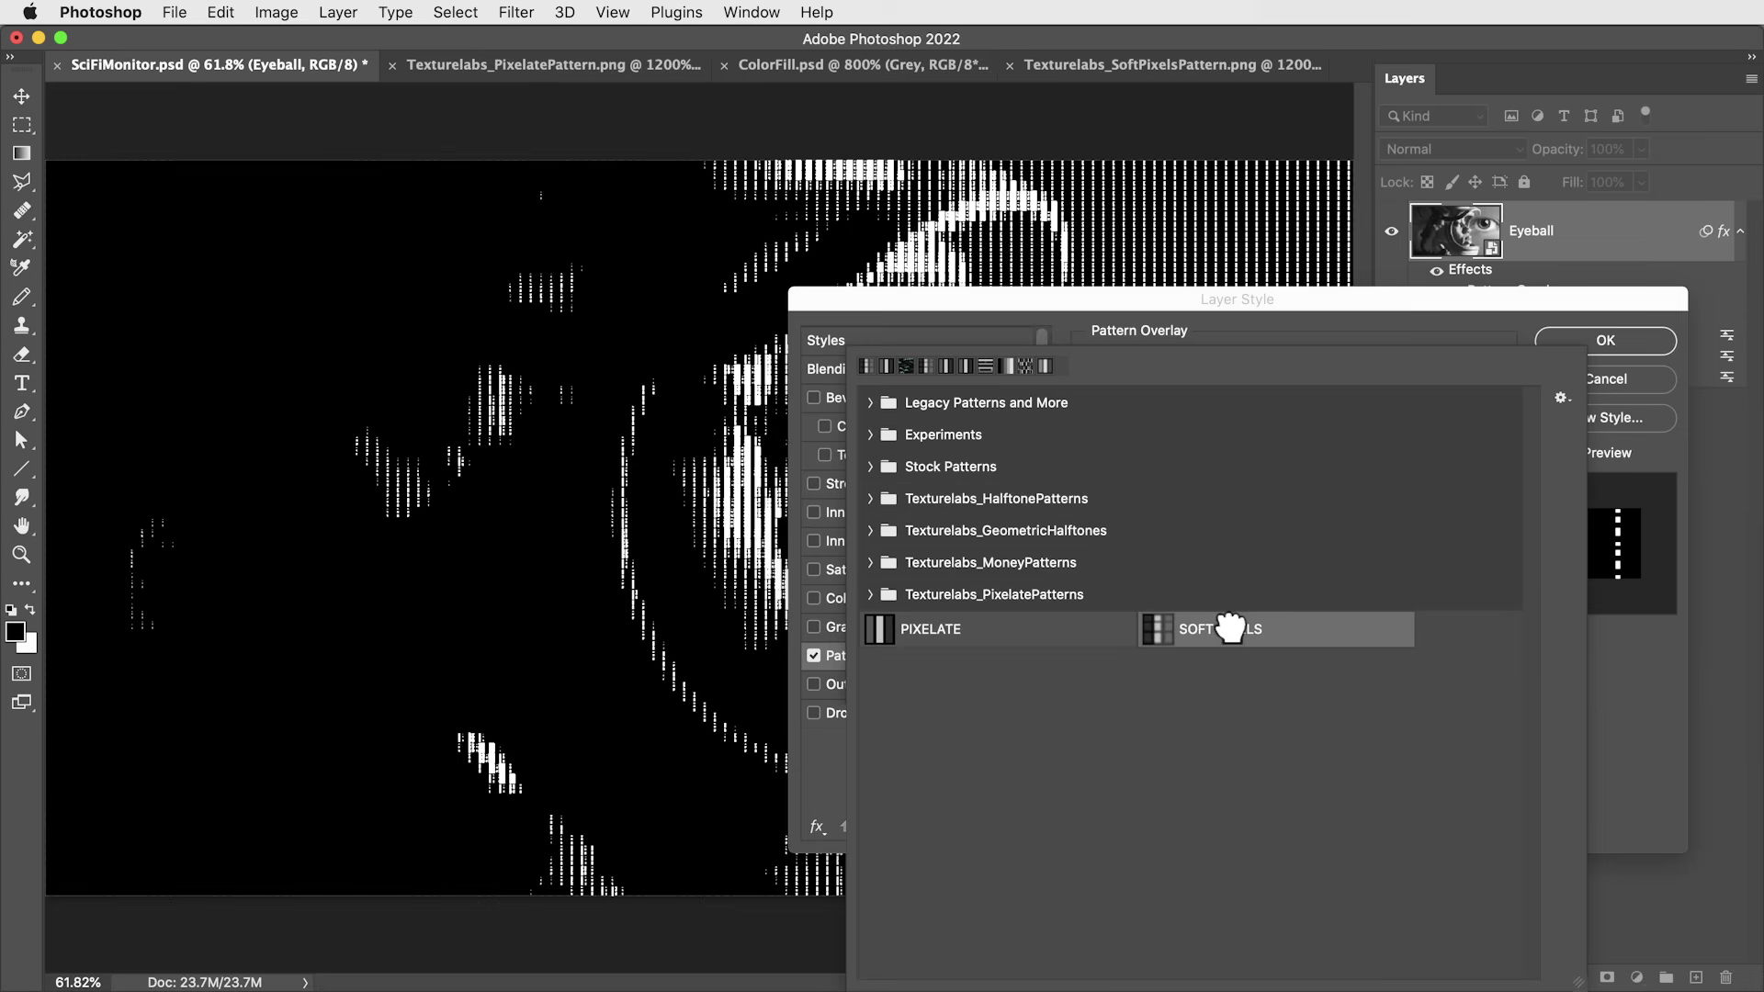
{"action": "left_click", "coordinate": [1607, 340]}
{"action": "left_click", "coordinate": [1608, 340]}
{"action": "key", "text": "z"}
{"action": "scroll", "coordinate": [1093, 549], "scroll_direction": "up", "scroll_amount": 3}
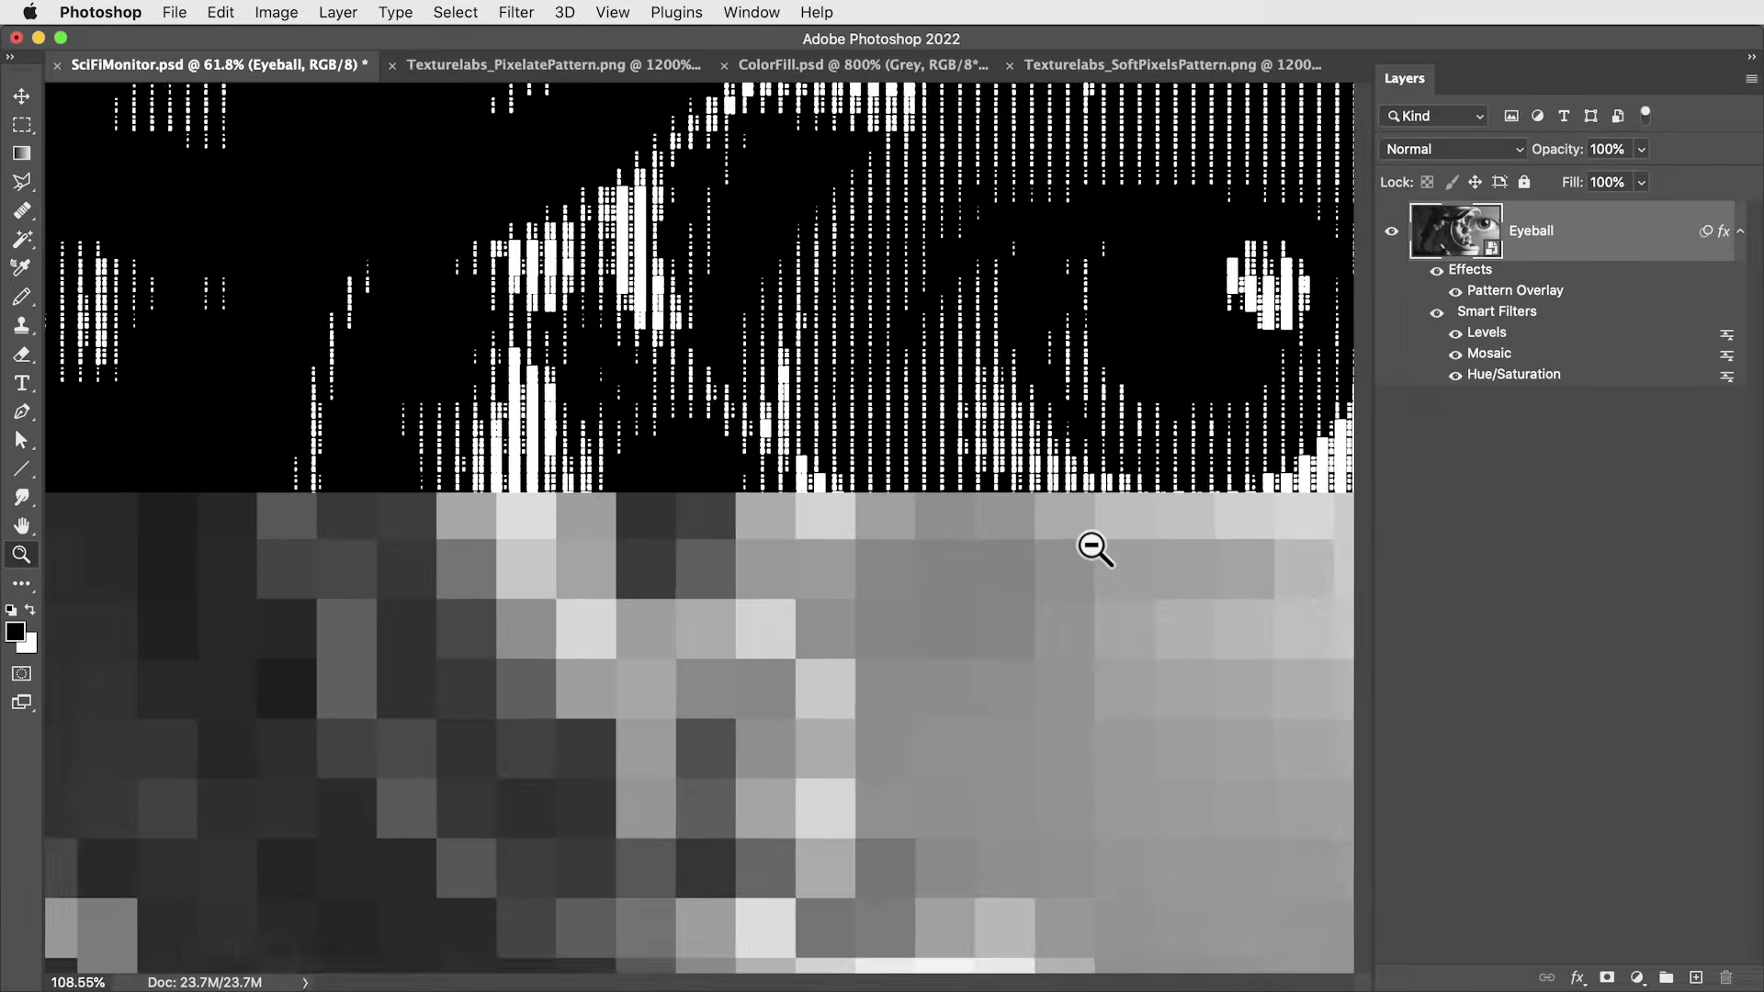
{"action": "scroll", "coordinate": [1093, 549], "scroll_direction": "up", "scroll_amount": 1}
{"action": "key", "text": "v"}
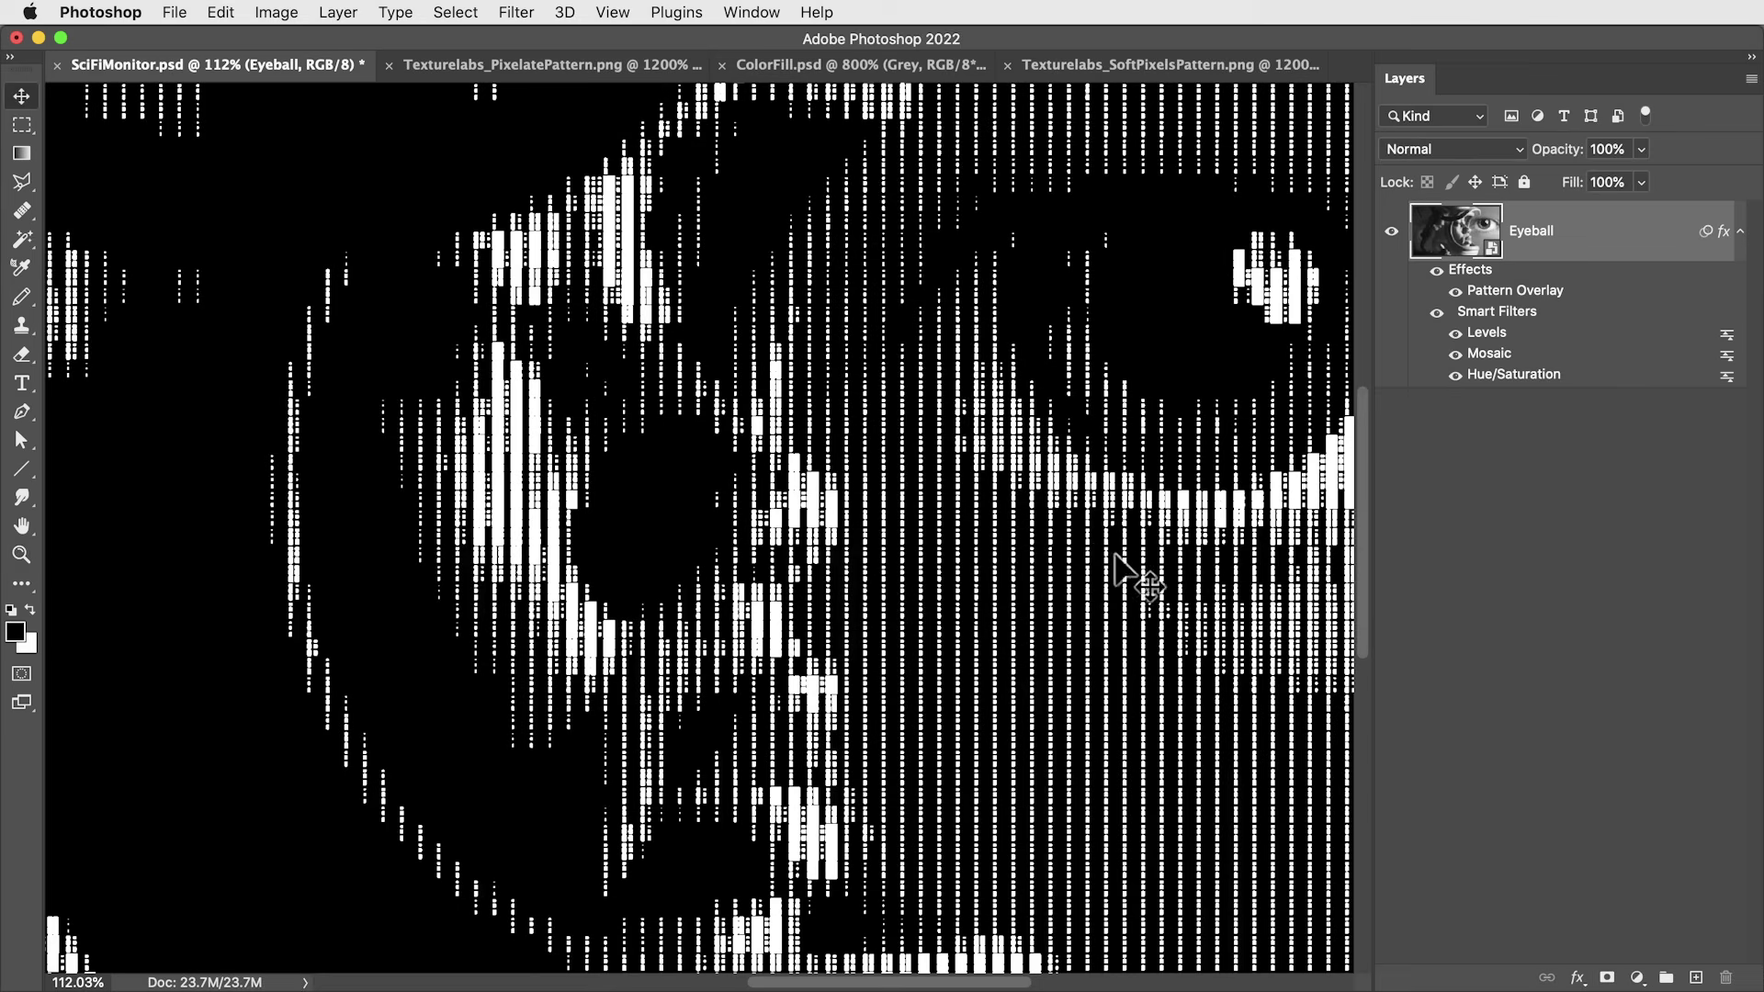
Step: Tighten the Levels smart filter's midtone and white input sliders, then zoom out to about 69%
{"action": "double_click", "coordinate": [1486, 332]}
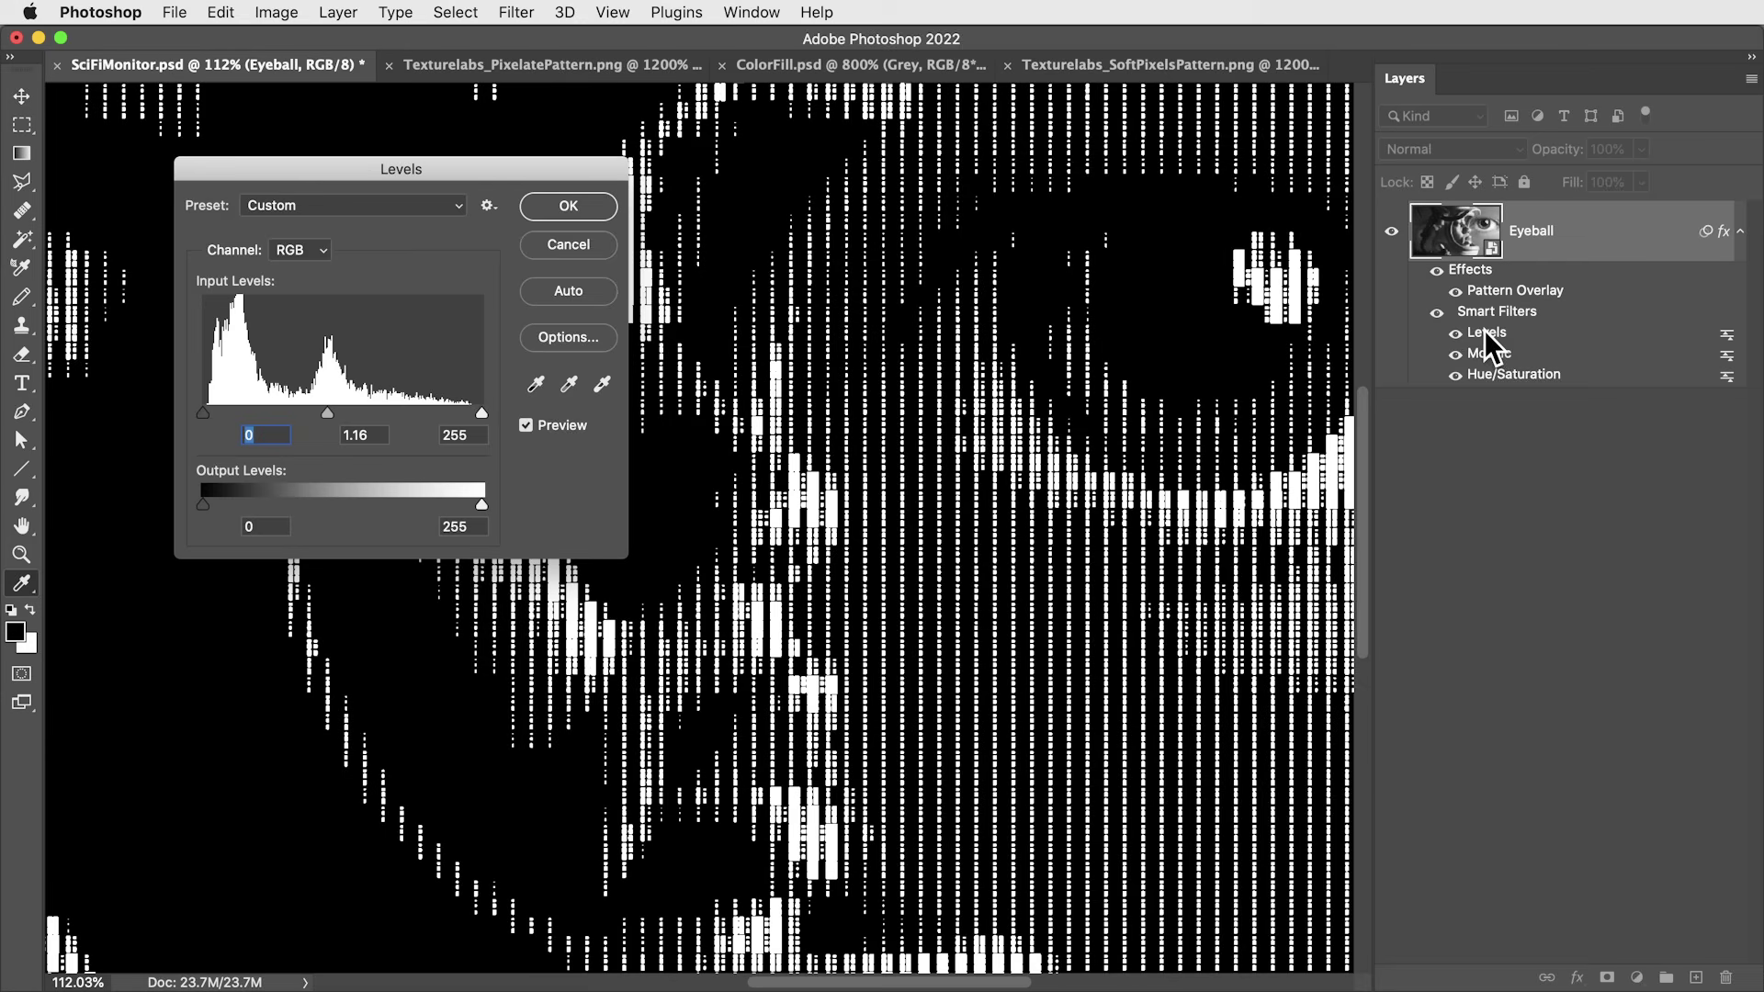
{"action": "mouse_move", "coordinate": [328, 412]}
{"action": "left_mouse_down"}
{"action": "mouse_move", "coordinate": [374, 413]}
{"action": "mouse_move", "coordinate": [315, 413]}
{"action": "left_mouse_up"}
{"action": "left_click_drag", "start_coordinate": [482, 413], "coordinate": [474, 412]}
{"action": "left_click_drag", "start_coordinate": [316, 413], "coordinate": [311, 412]}
{"action": "left_click", "coordinate": [569, 206]}
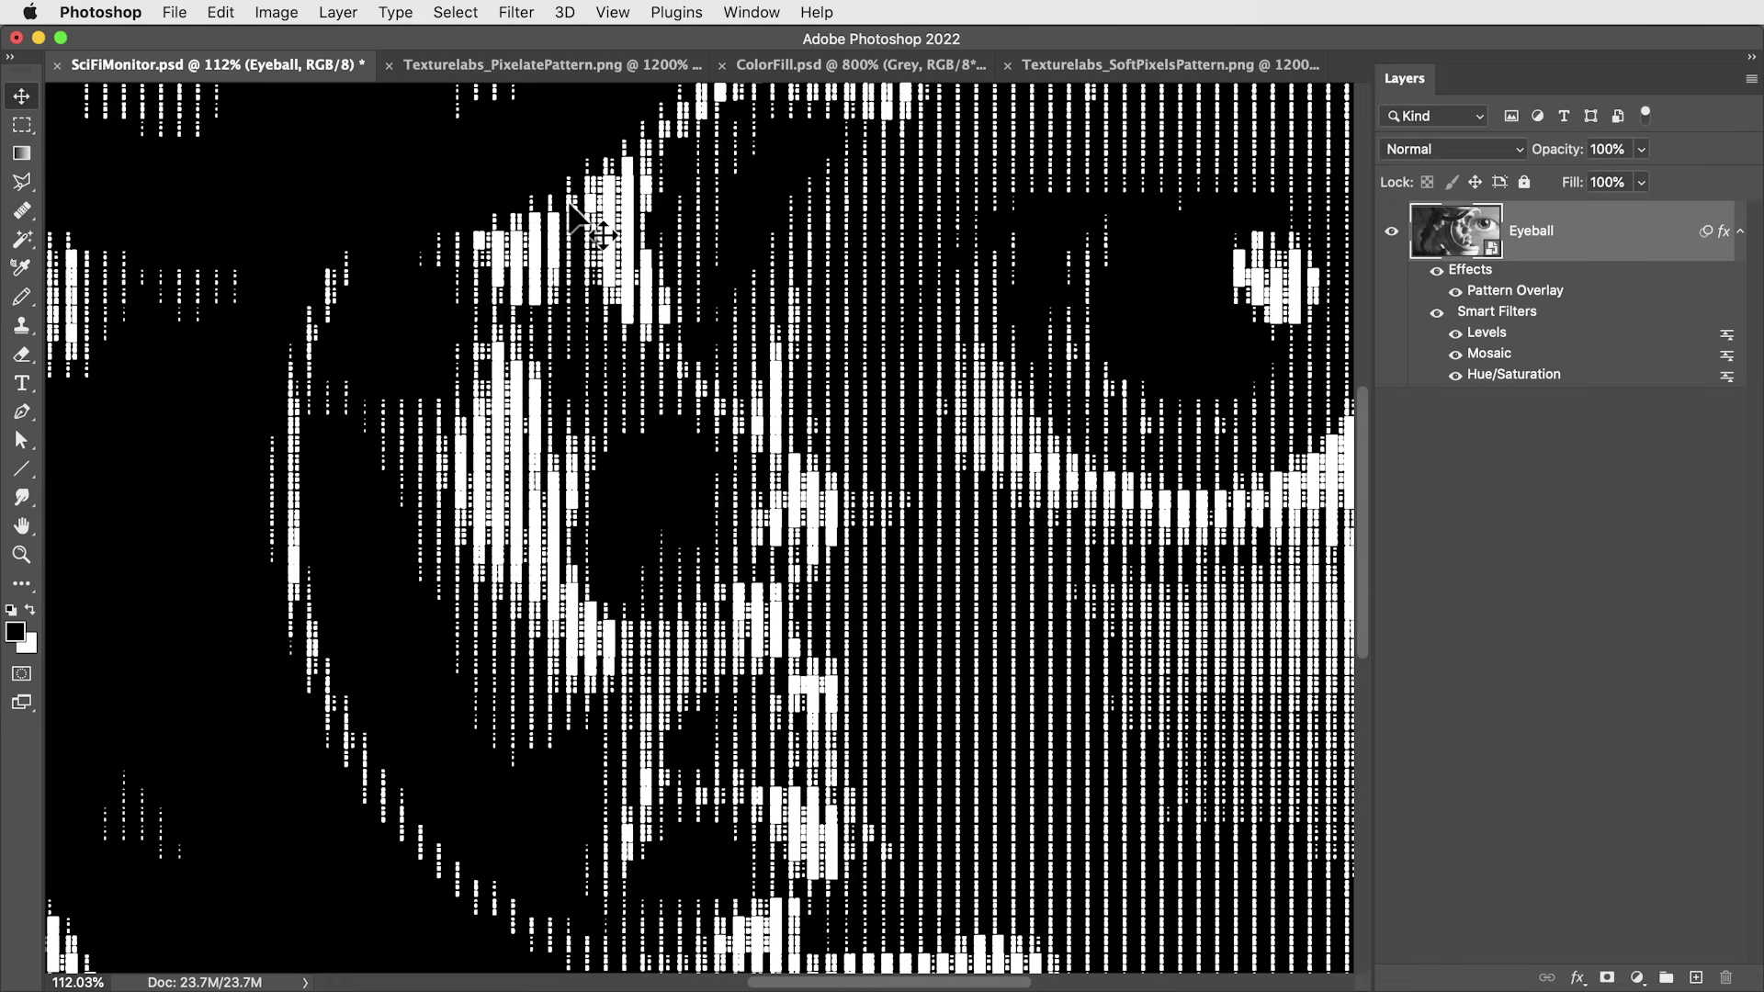
{"action": "key", "text": "z"}
{"action": "left_click_drag", "start_coordinate": [814, 393], "coordinate": [820, 434]}
{"action": "key", "text": "v"}
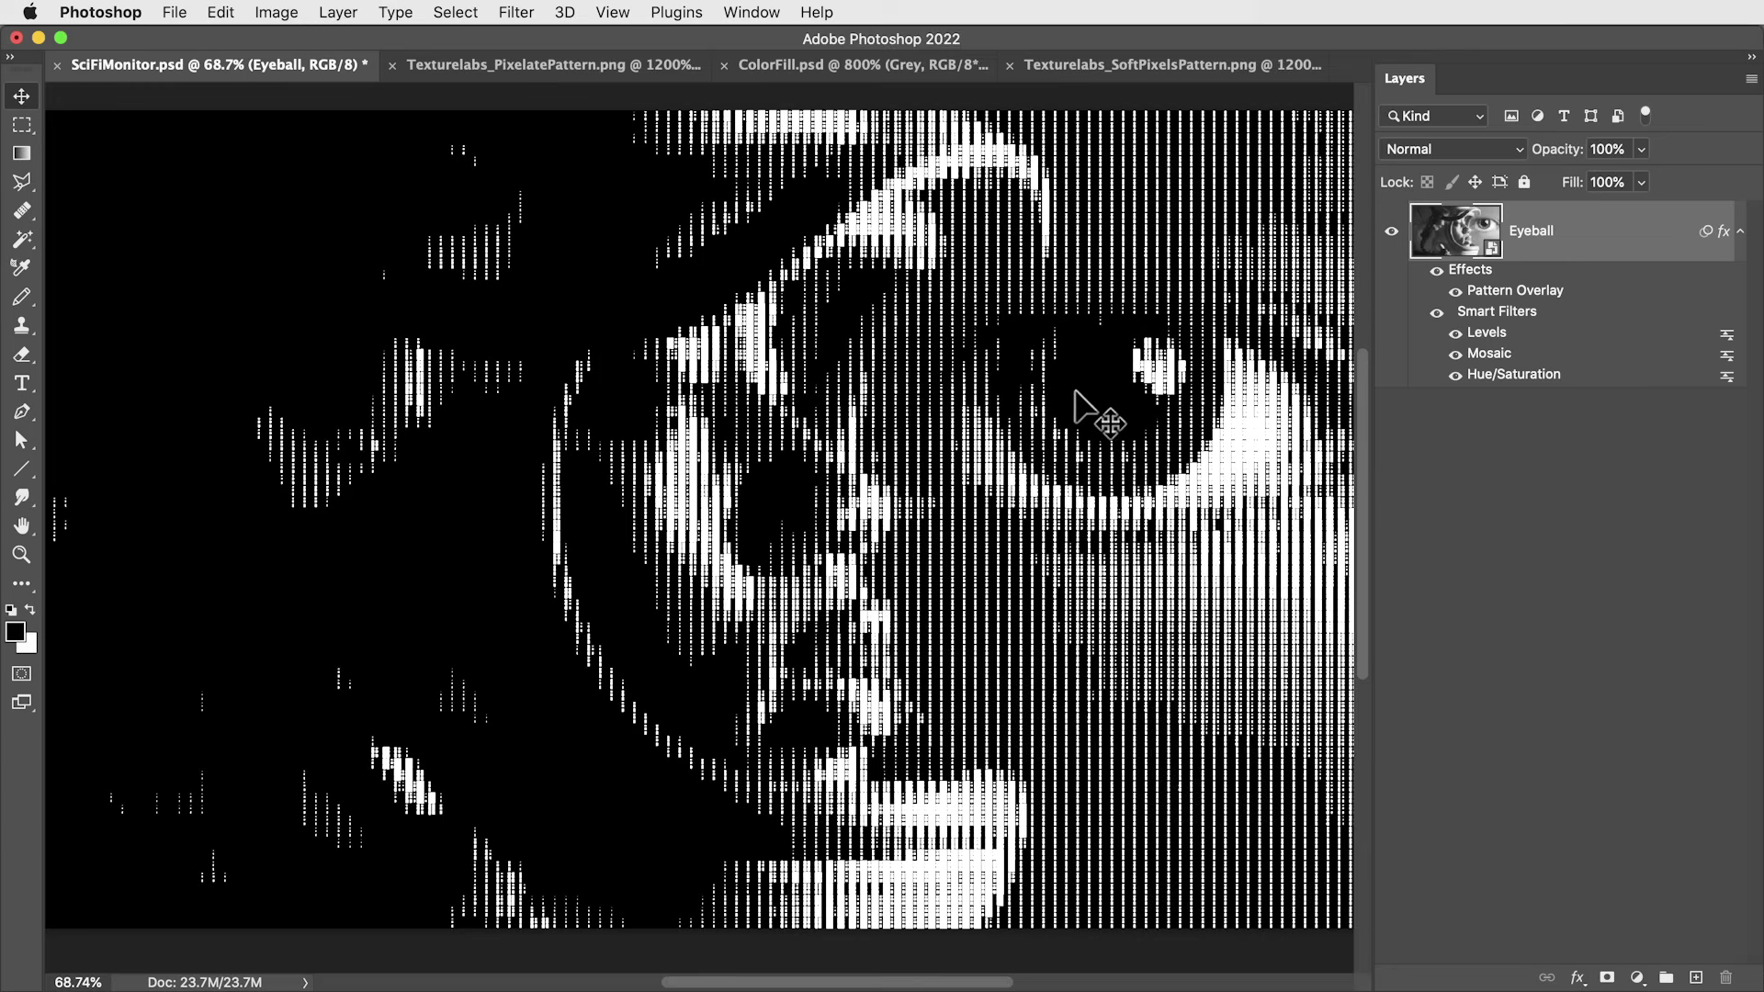
Step: Set Eyeball's Blend If This Layer black slider to 16 and enable Blend Interior Effects as Group
{"action": "double_click", "coordinate": [1604, 231]}
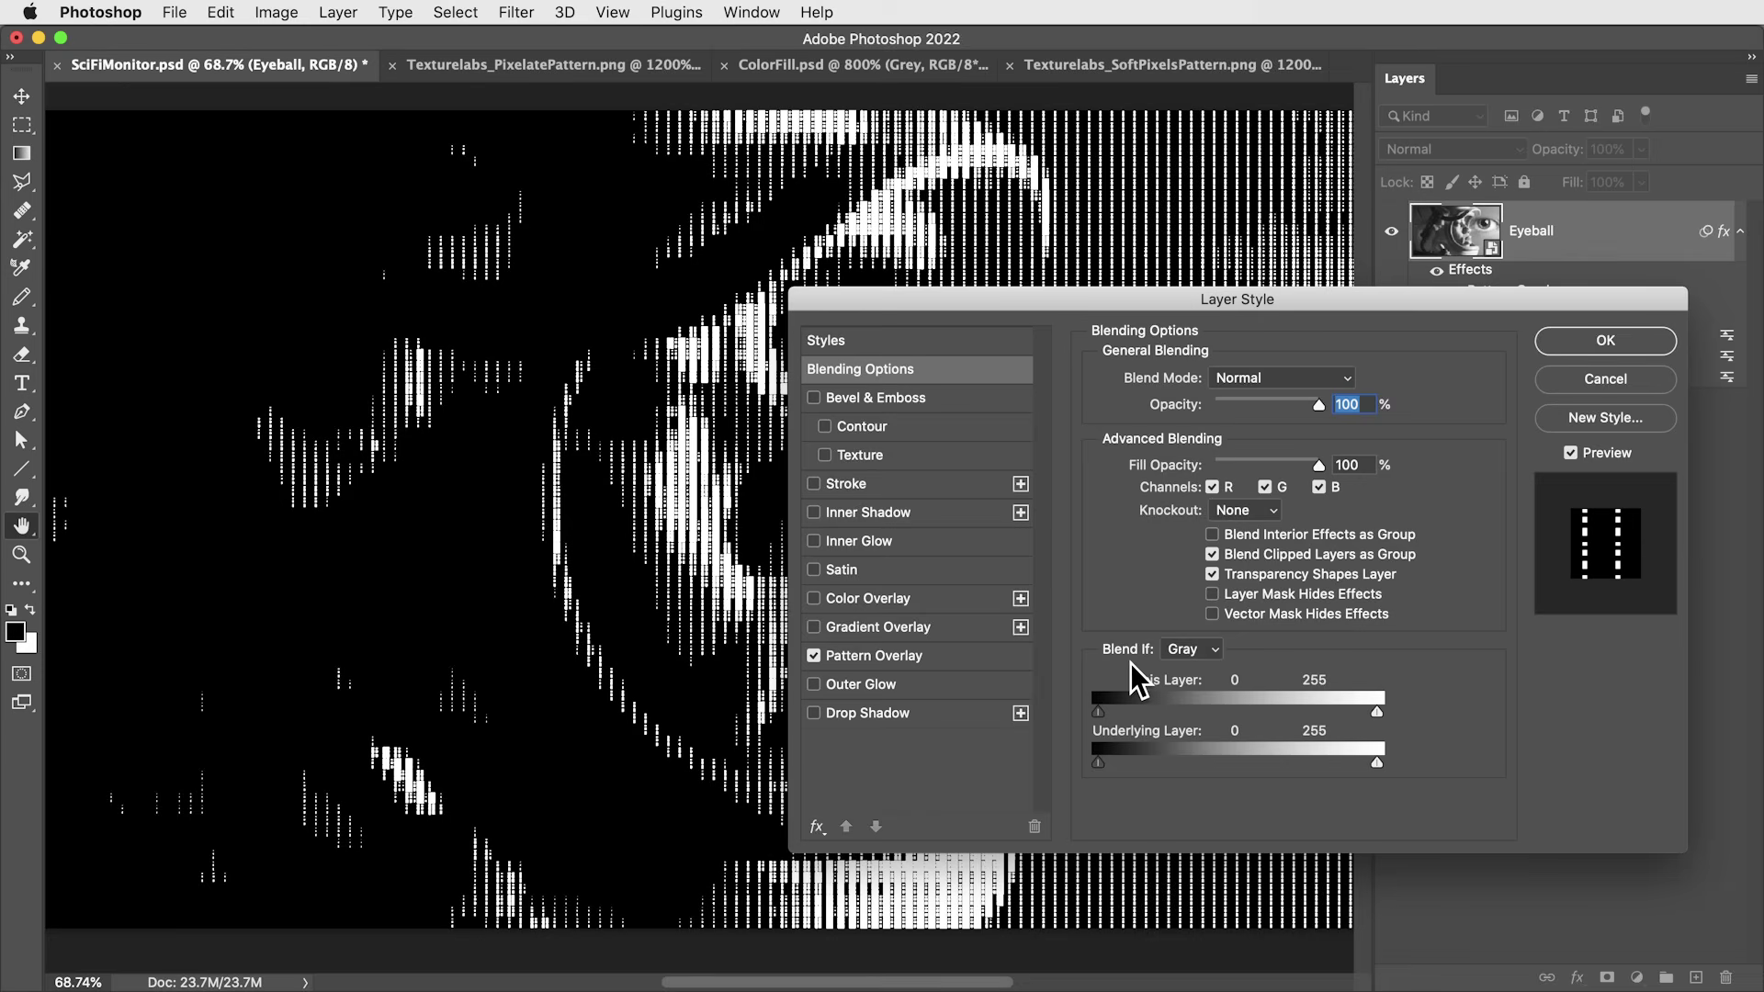
{"action": "left_click_drag", "start_coordinate": [1095, 710], "coordinate": [1150, 713]}
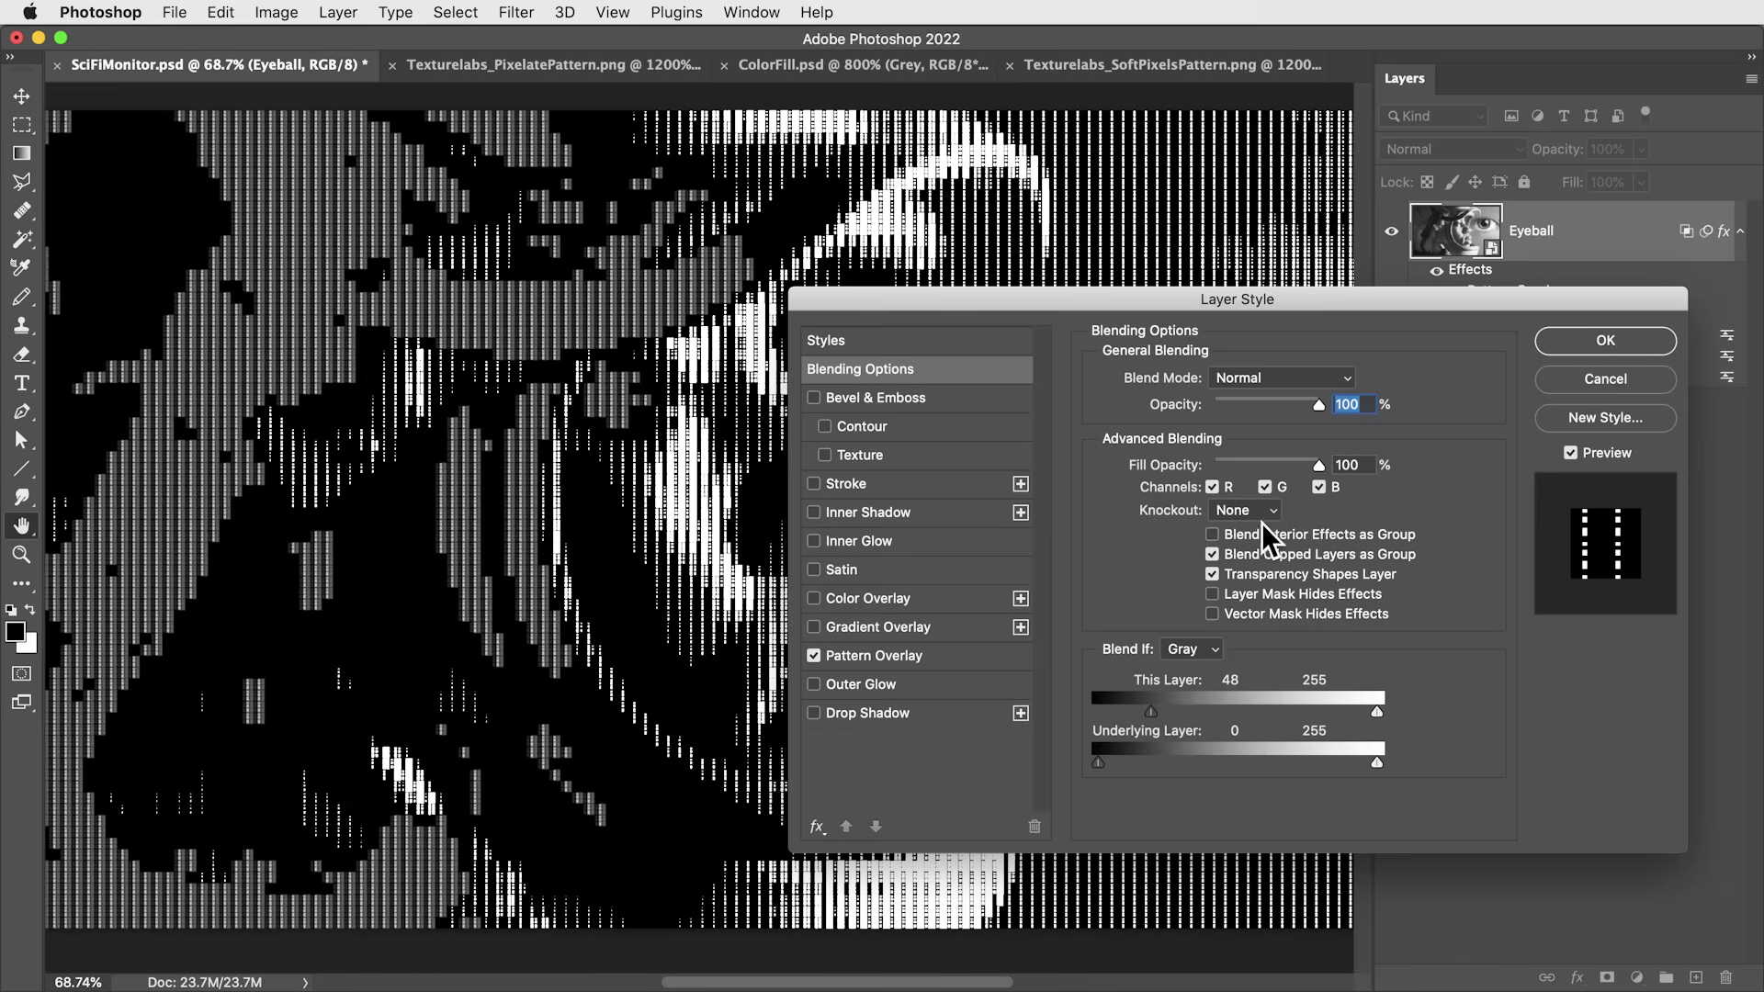
{"action": "left_click", "coordinate": [1212, 534]}
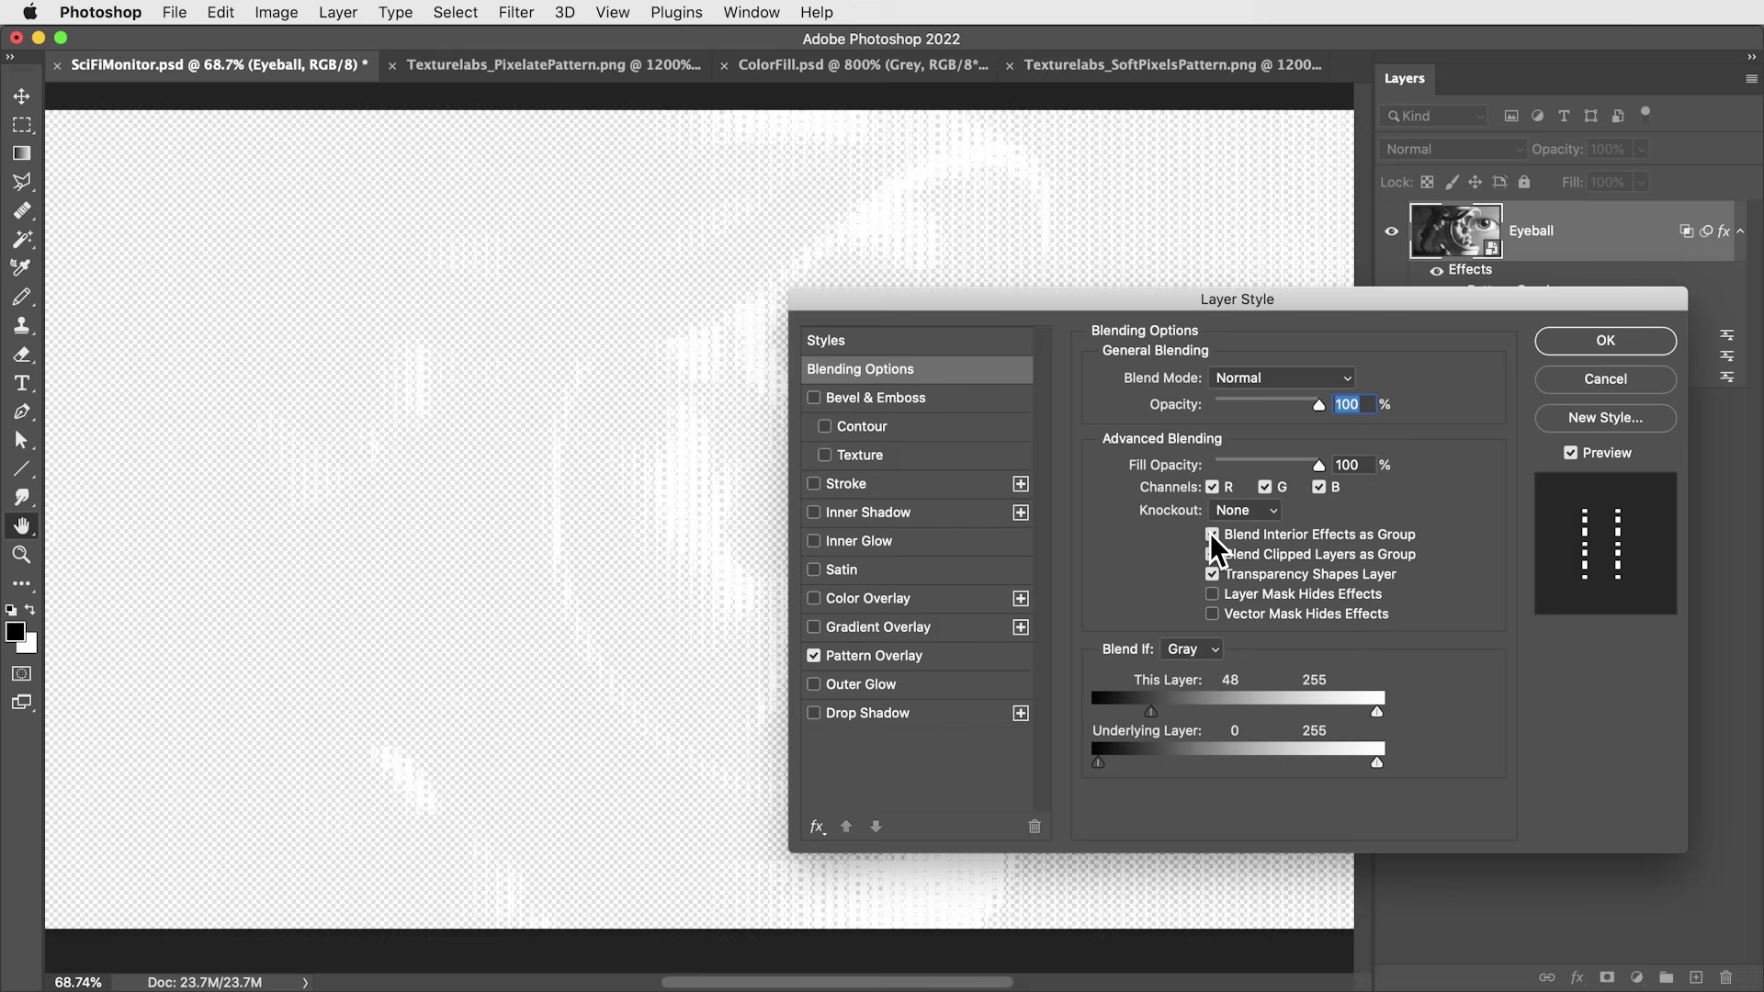
{"action": "mouse_move", "coordinate": [1122, 712]}
{"action": "left_mouse_down"}
{"action": "mouse_move", "coordinate": [1084, 709]}
{"action": "mouse_move", "coordinate": [1117, 711]}
{"action": "left_mouse_up"}
{"action": "left_click", "coordinate": [1612, 338]}
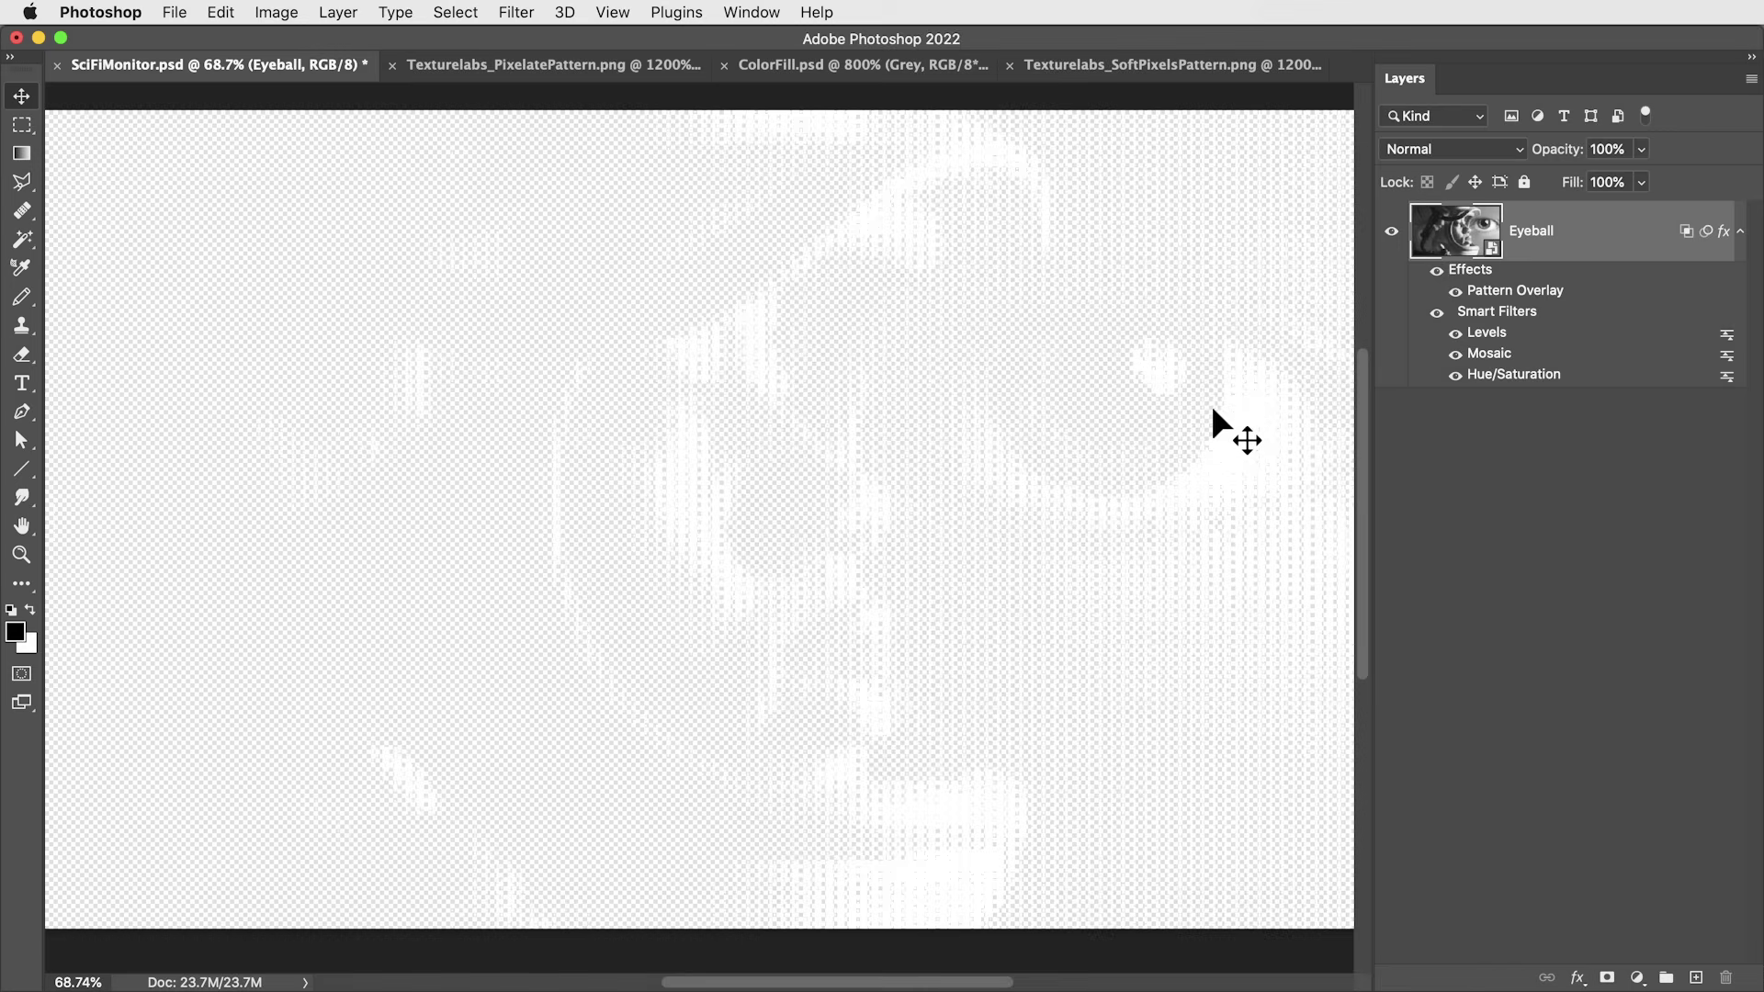
Step: Create Layer 1 filled with black beneath Eyeball, then reselect the Eyeball layer
{"action": "left_click", "coordinate": [1694, 977], "text": "super"}
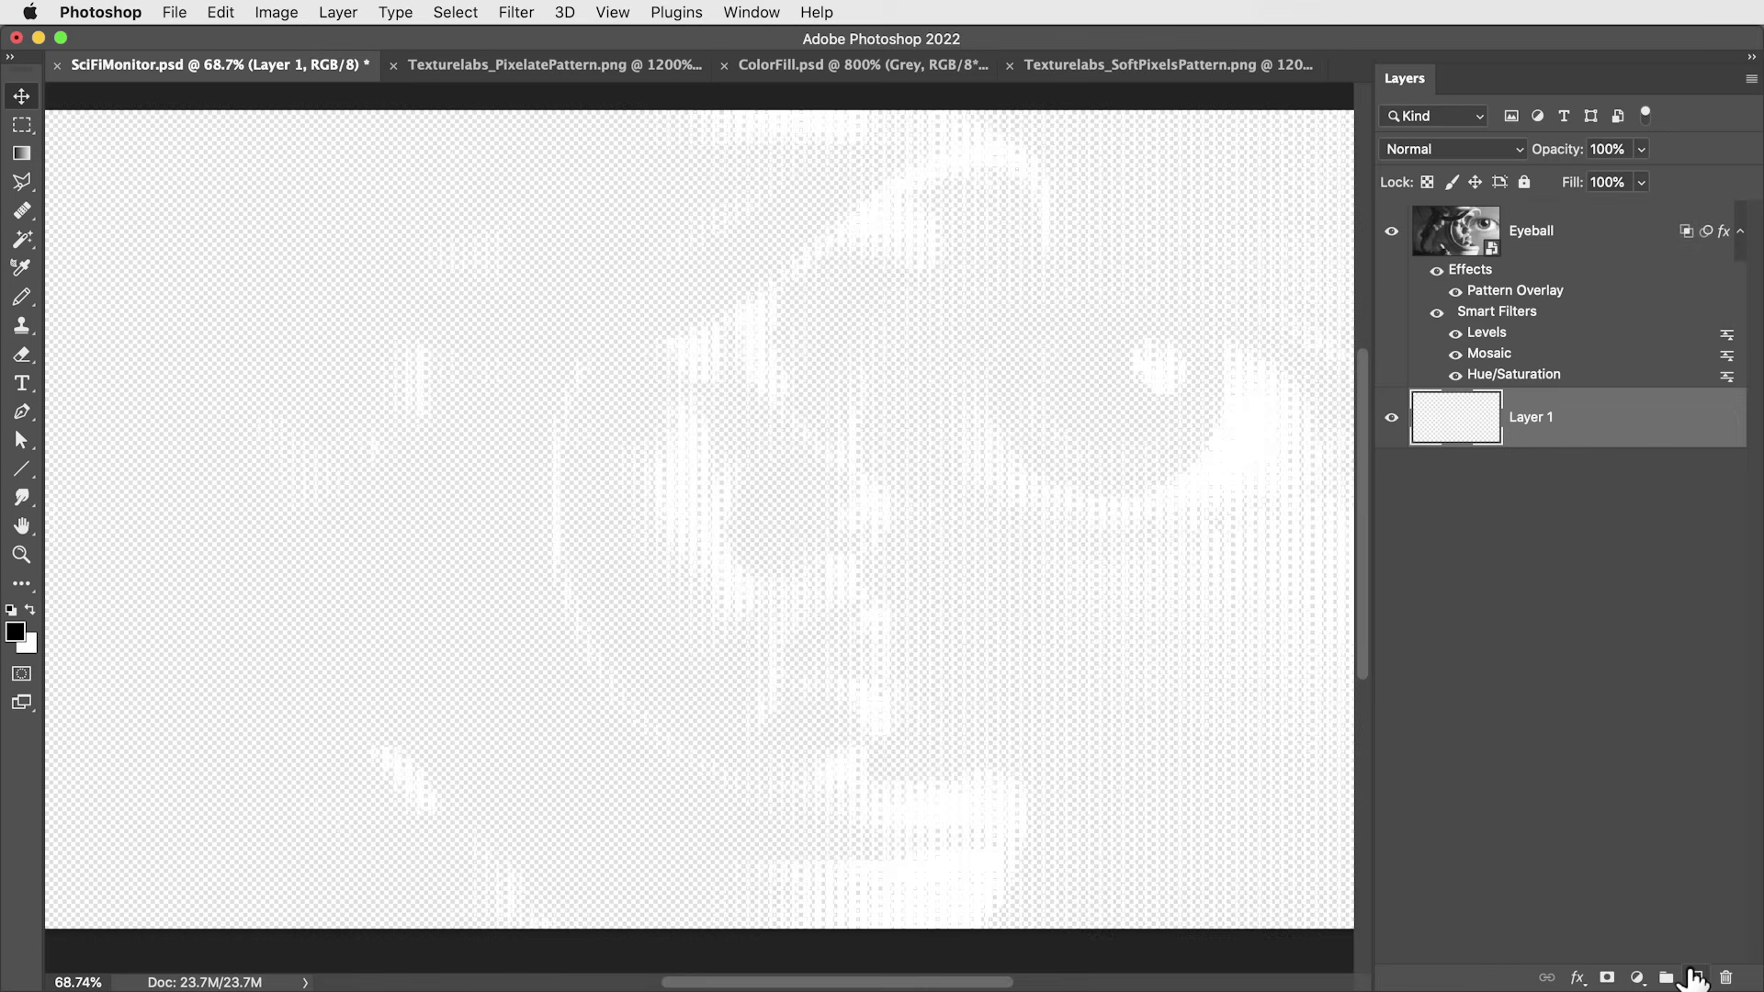
{"action": "key", "text": "alt+BackSpace"}
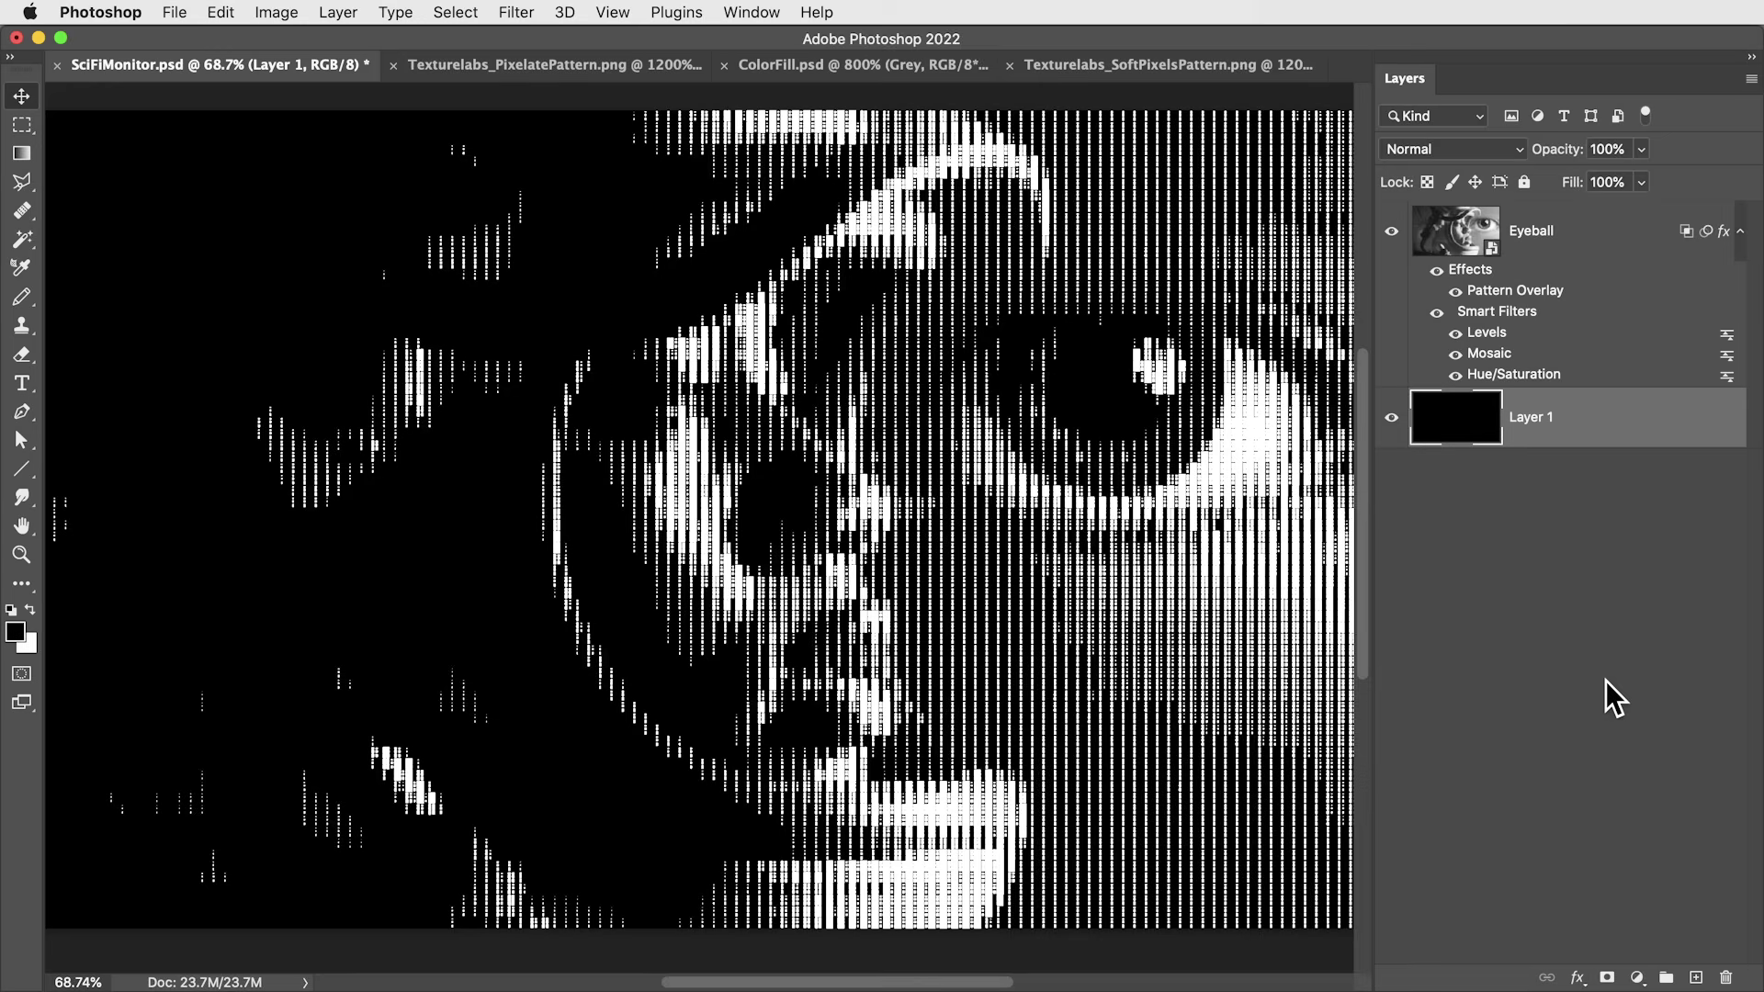
{"action": "left_click", "coordinate": [1598, 246]}
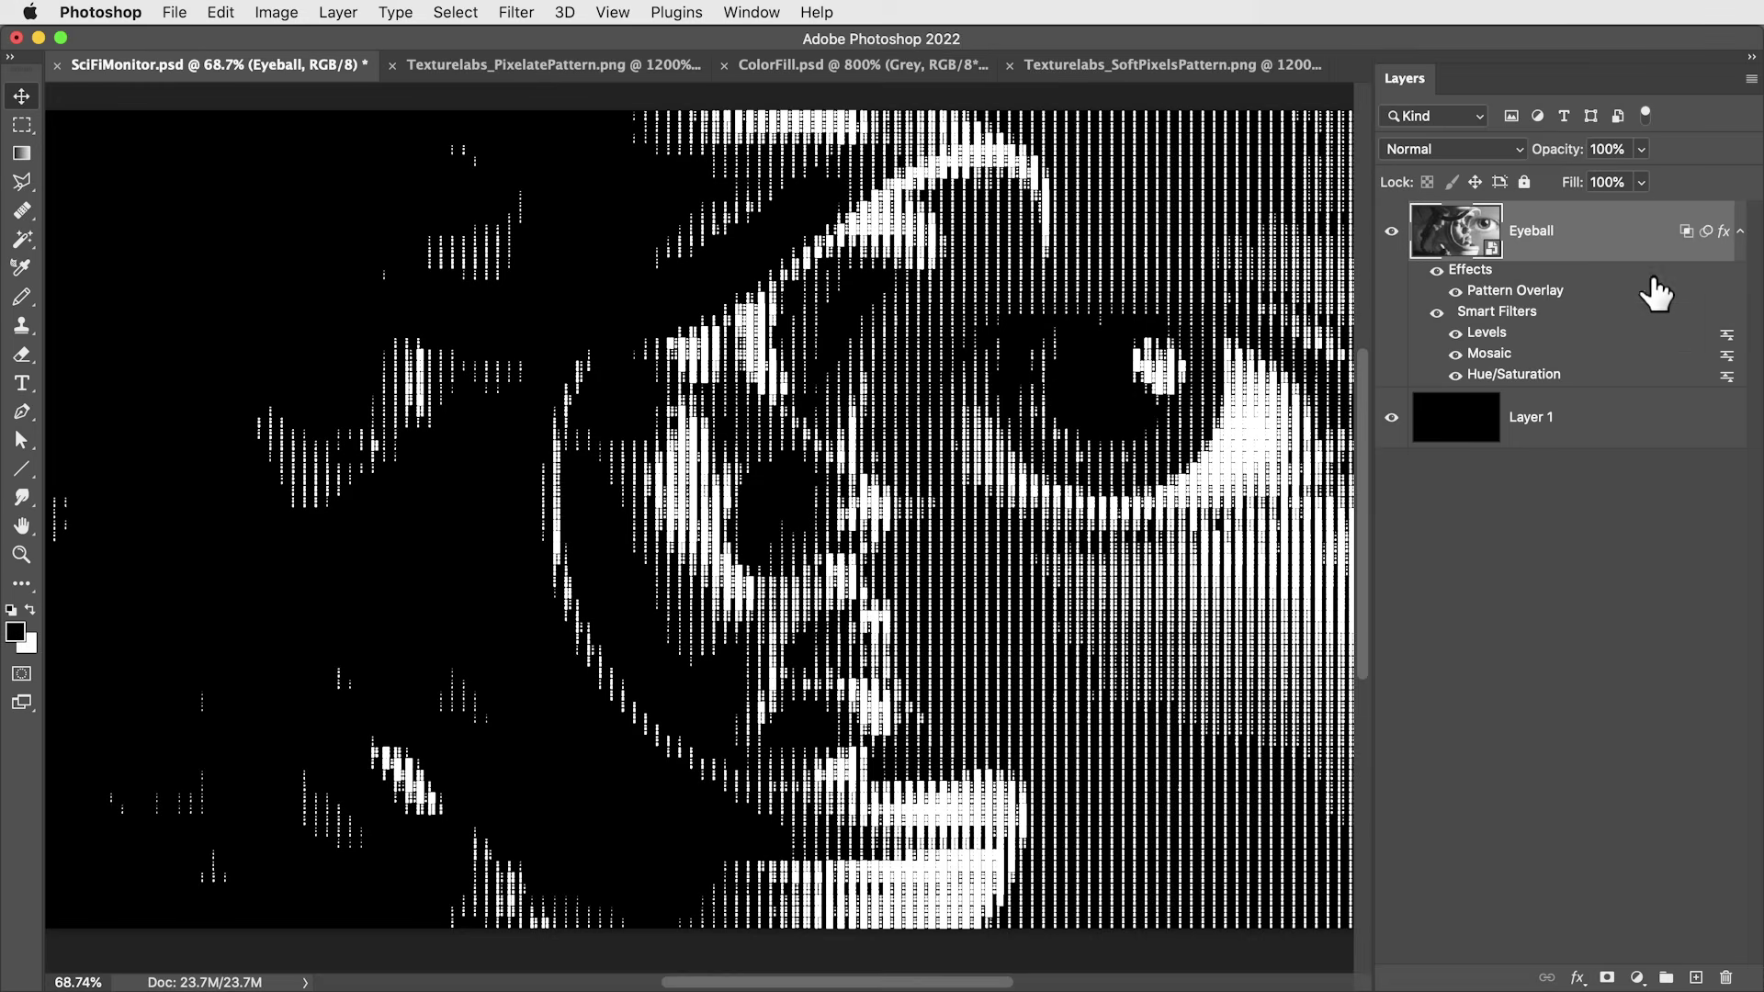
Step: Wrap the Eyeball layer in Group 1, then collapse and re-expand the group
{"action": "left_click_drag", "start_coordinate": [1574, 236], "coordinate": [1666, 977]}
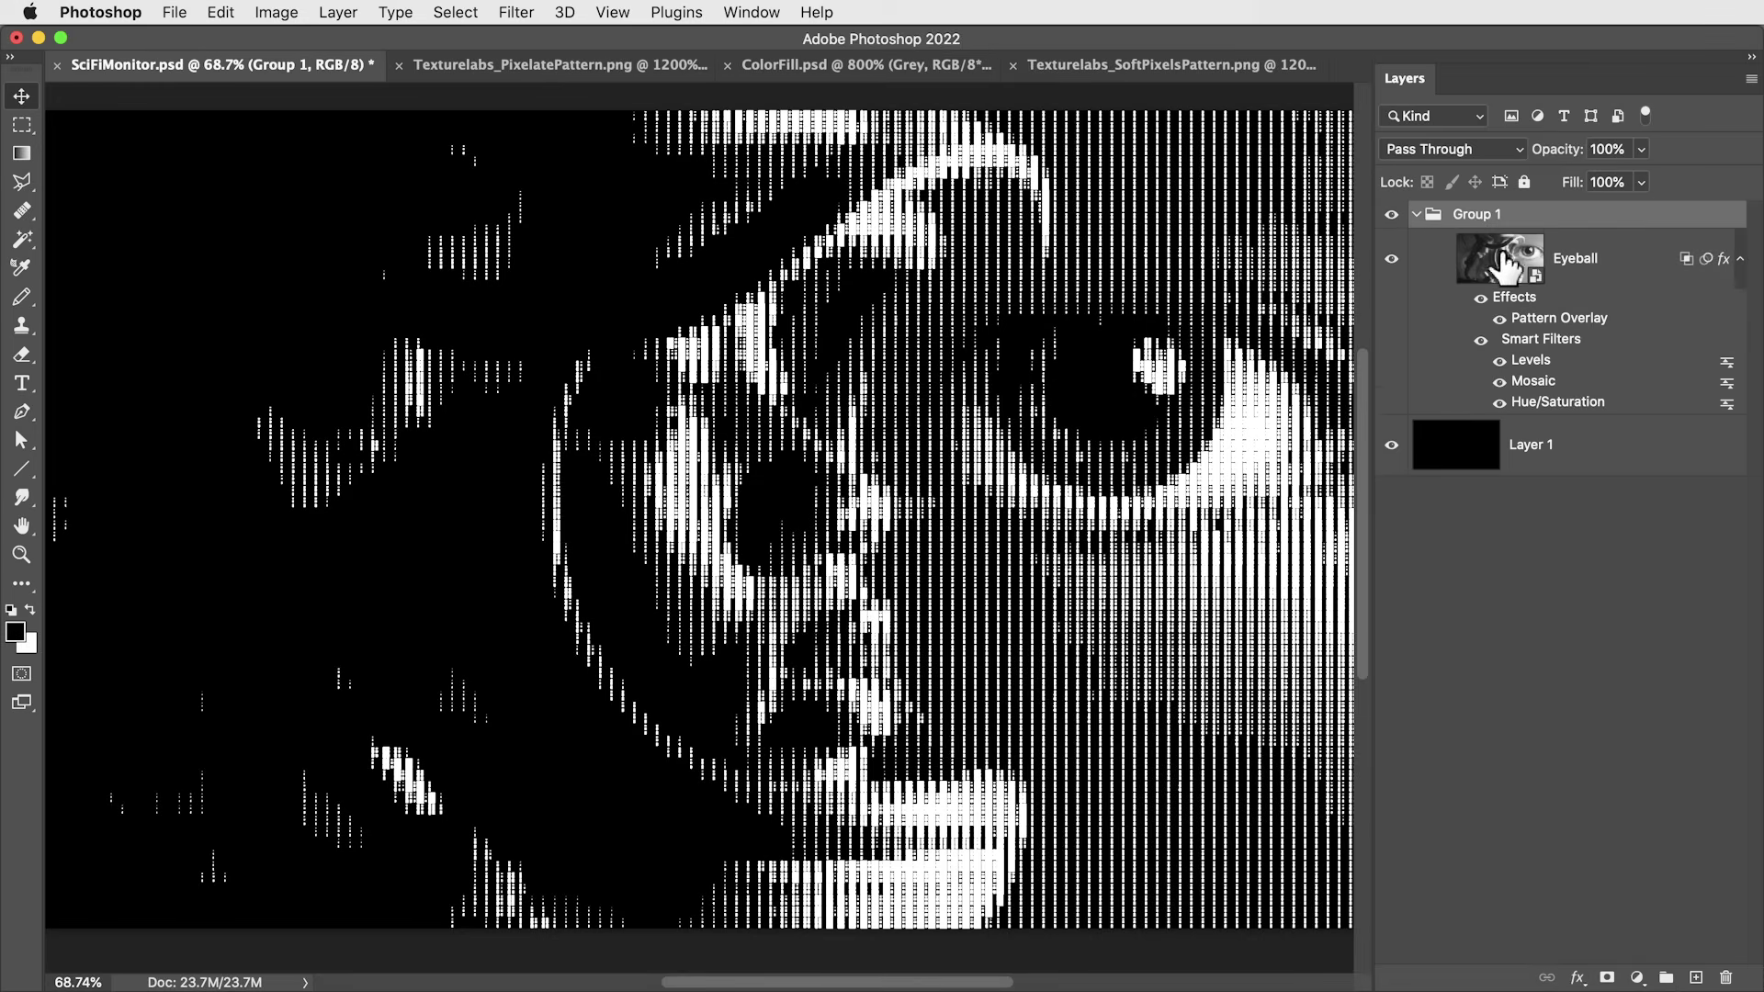
{"action": "left_click", "coordinate": [1416, 214]}
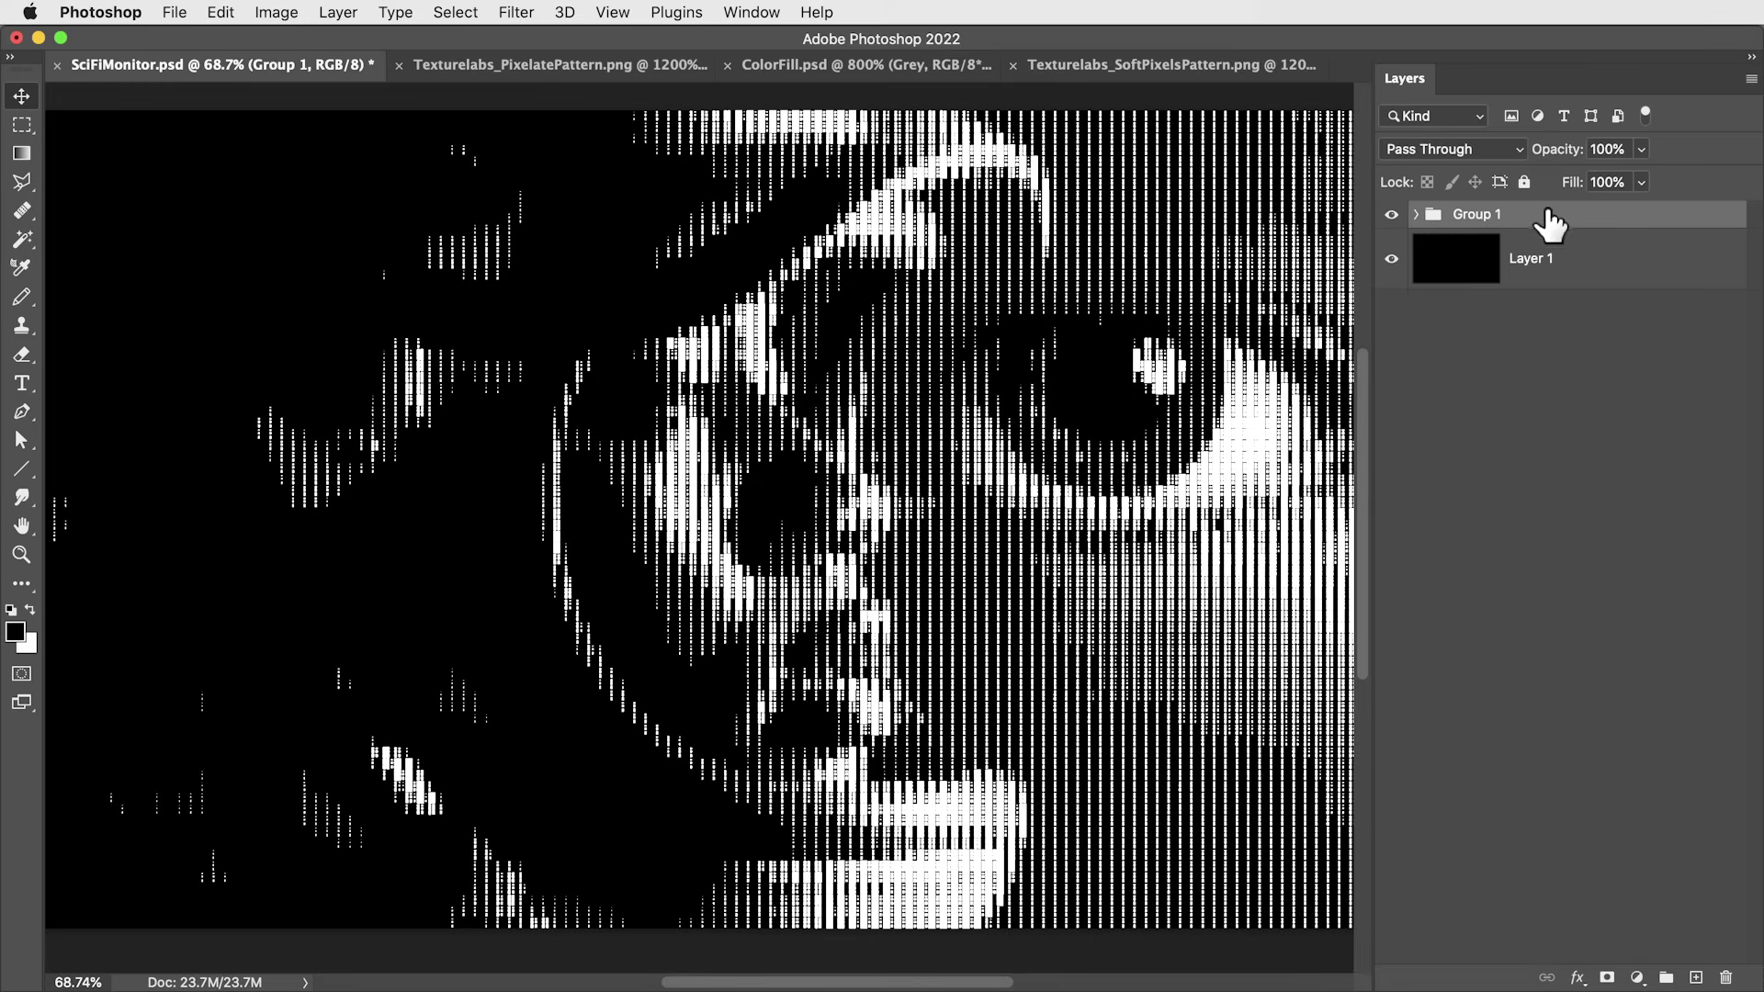
{"action": "left_click", "coordinate": [1415, 214]}
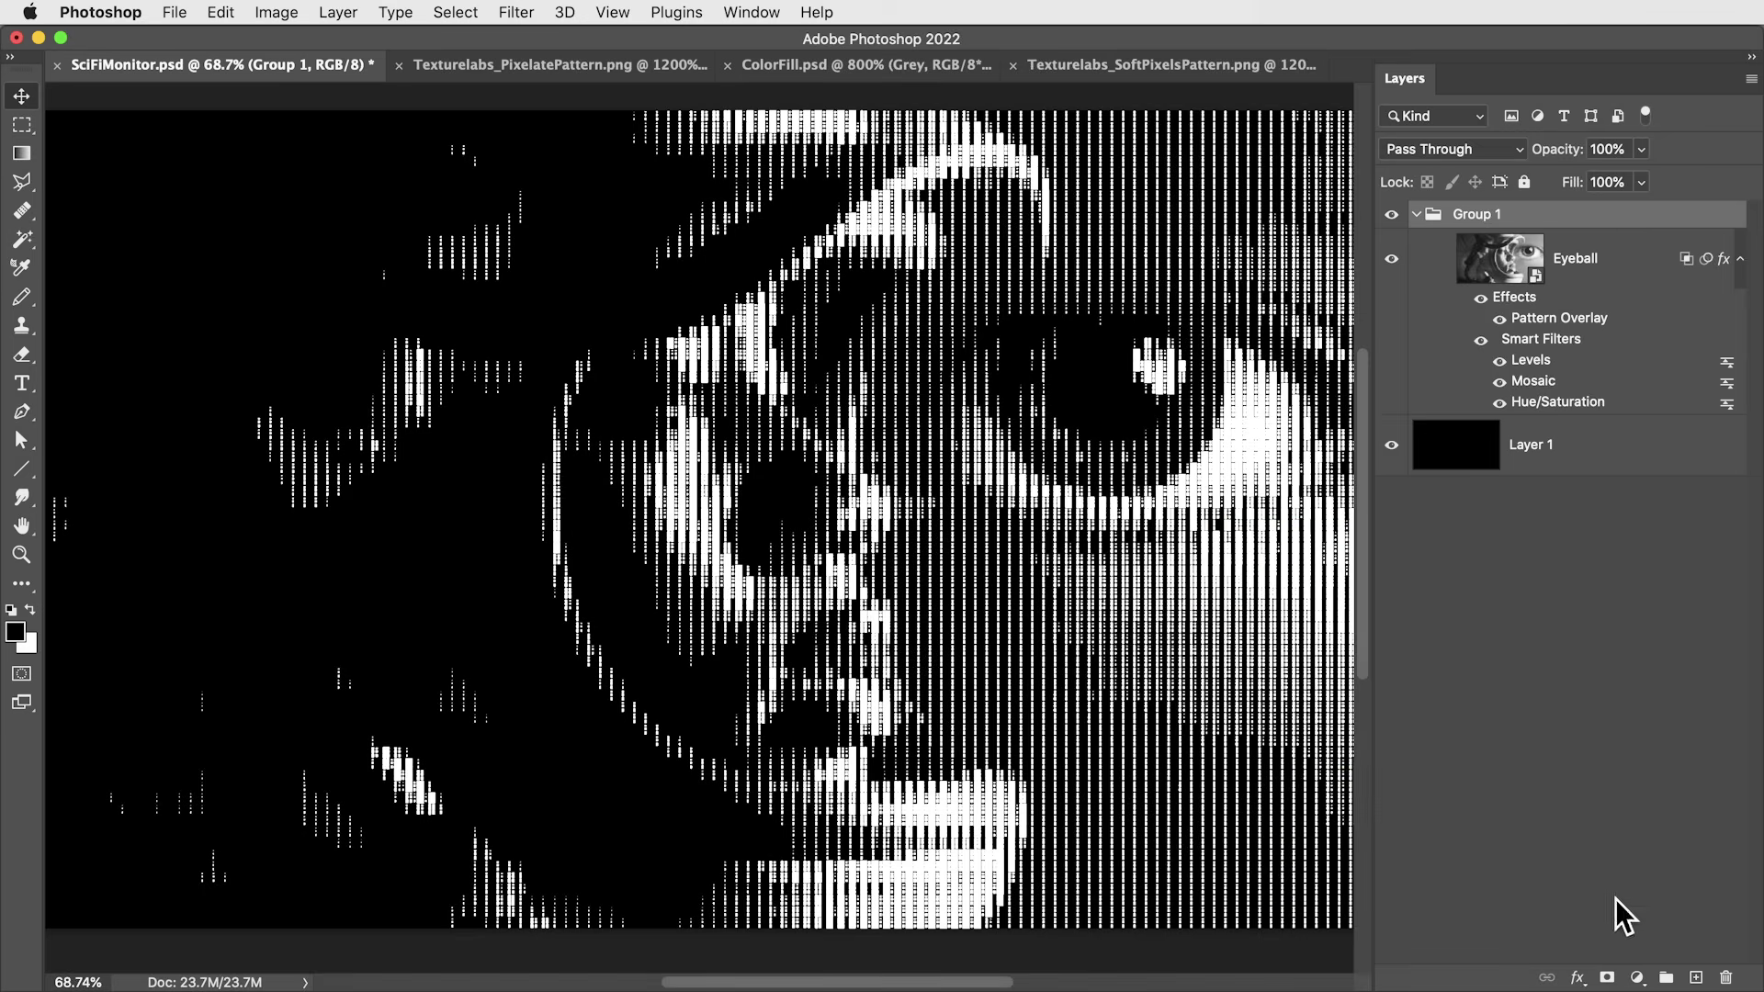
Step: Add a Linear Dodge drop shadow in #00ff7e green, 100% opacity, 3 px size, -140° angle
{"action": "left_click", "coordinate": [1578, 976]}
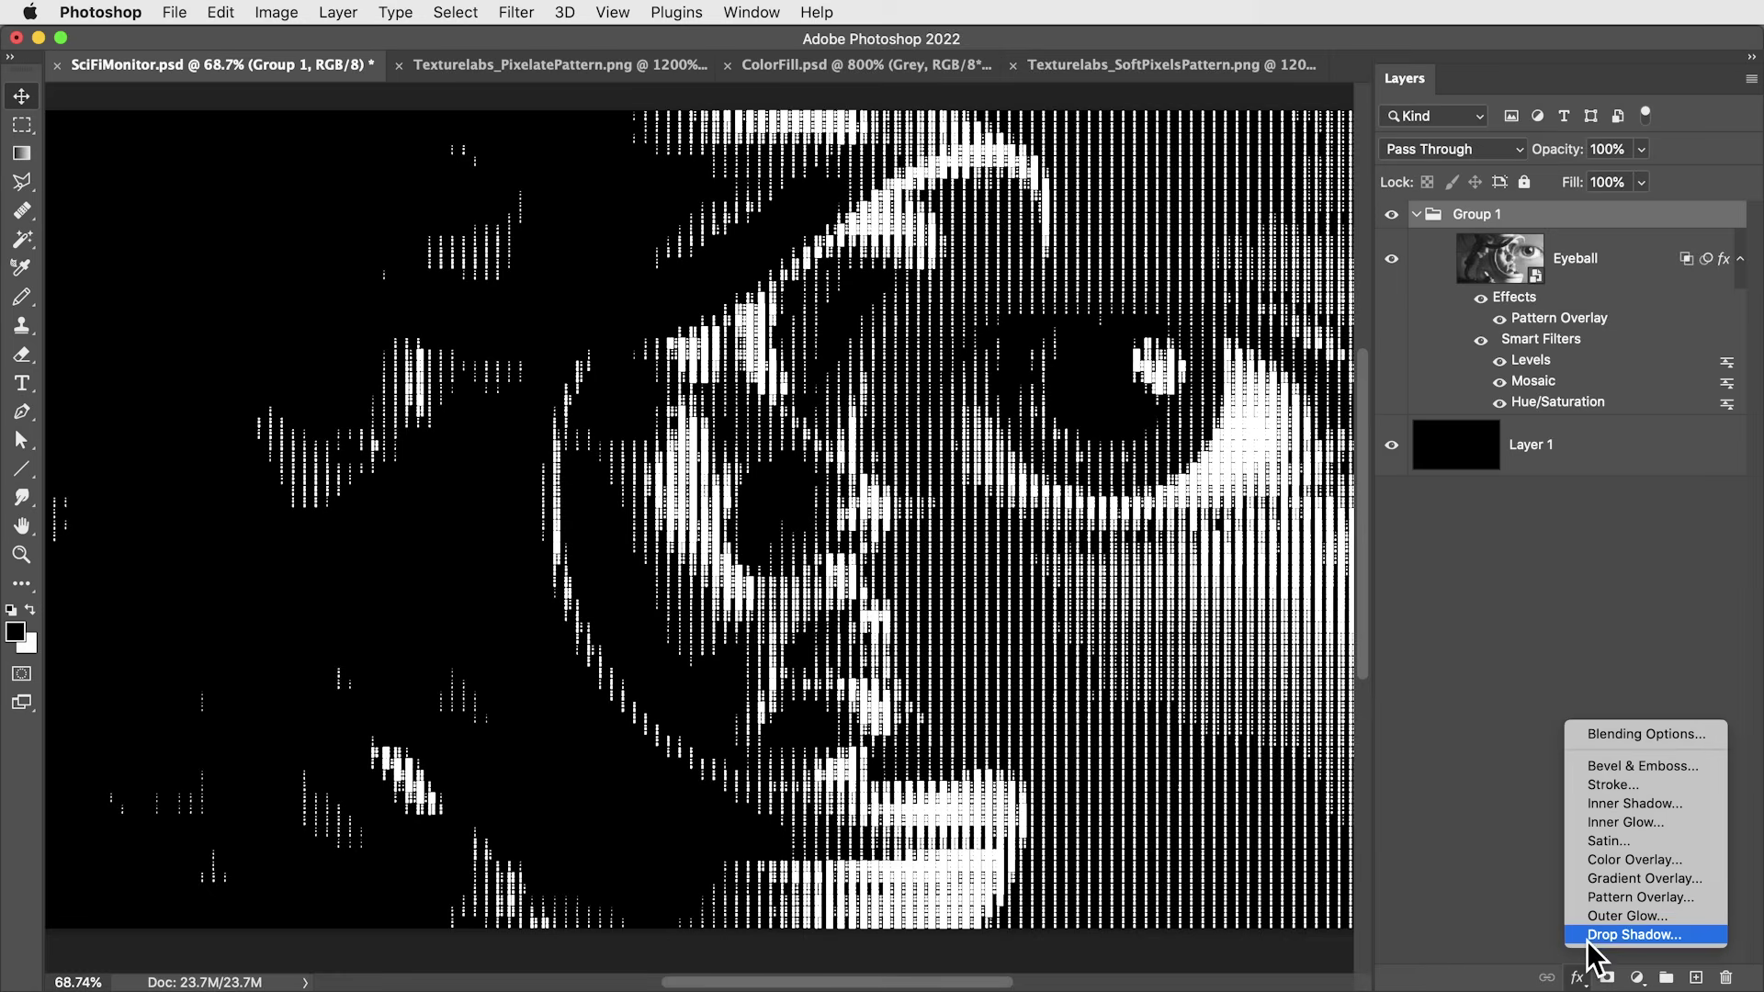
{"action": "left_click", "coordinate": [1667, 934]}
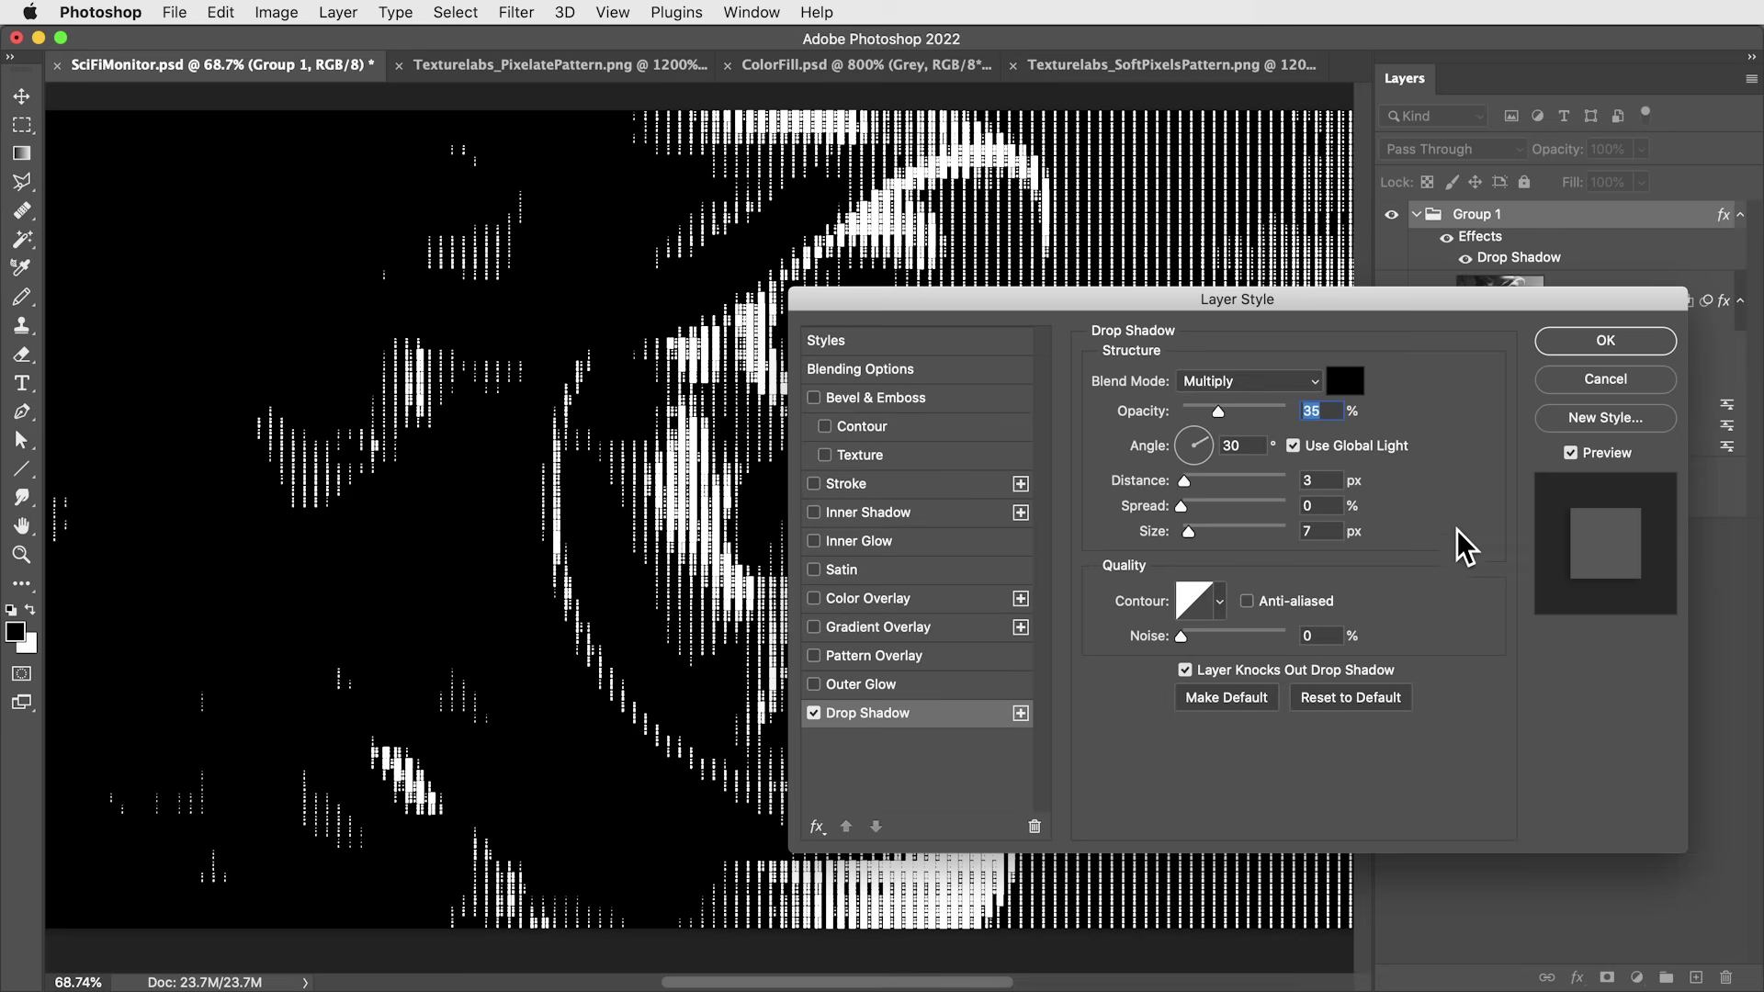
{"action": "left_click", "coordinate": [1263, 384]}
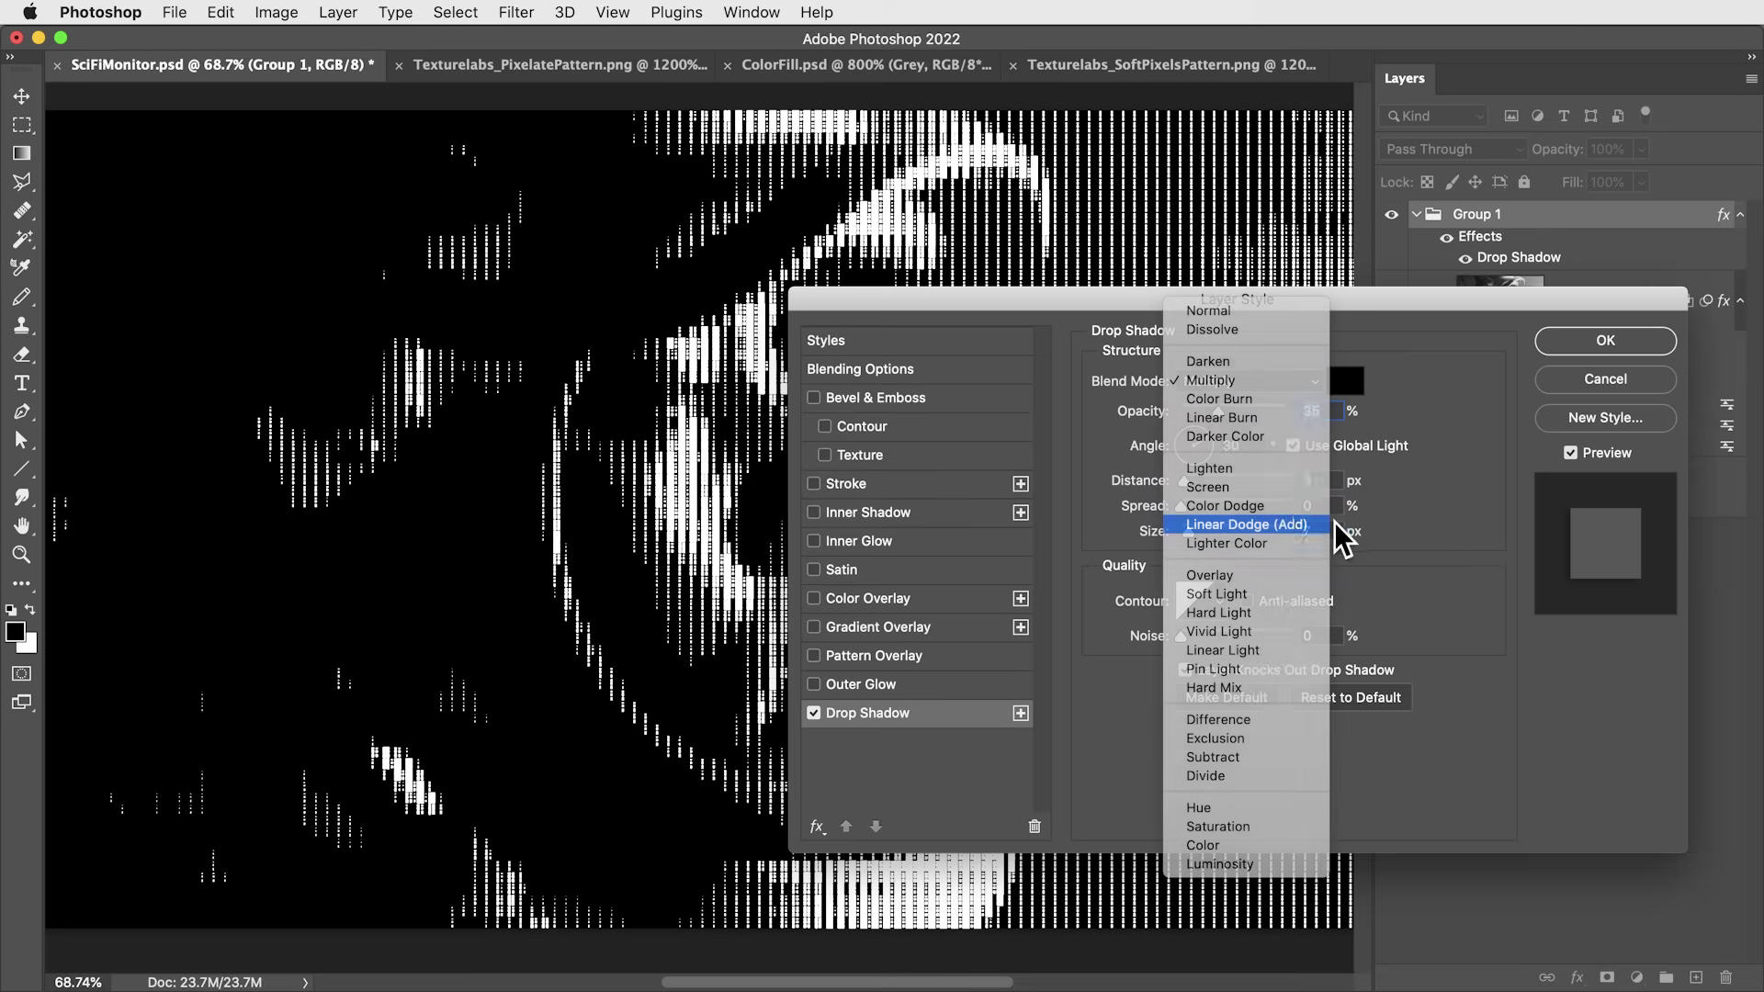
{"action": "left_click", "coordinate": [1293, 524]}
{"action": "left_click", "coordinate": [1345, 380]}
{"action": "left_click", "coordinate": [1368, 668]}
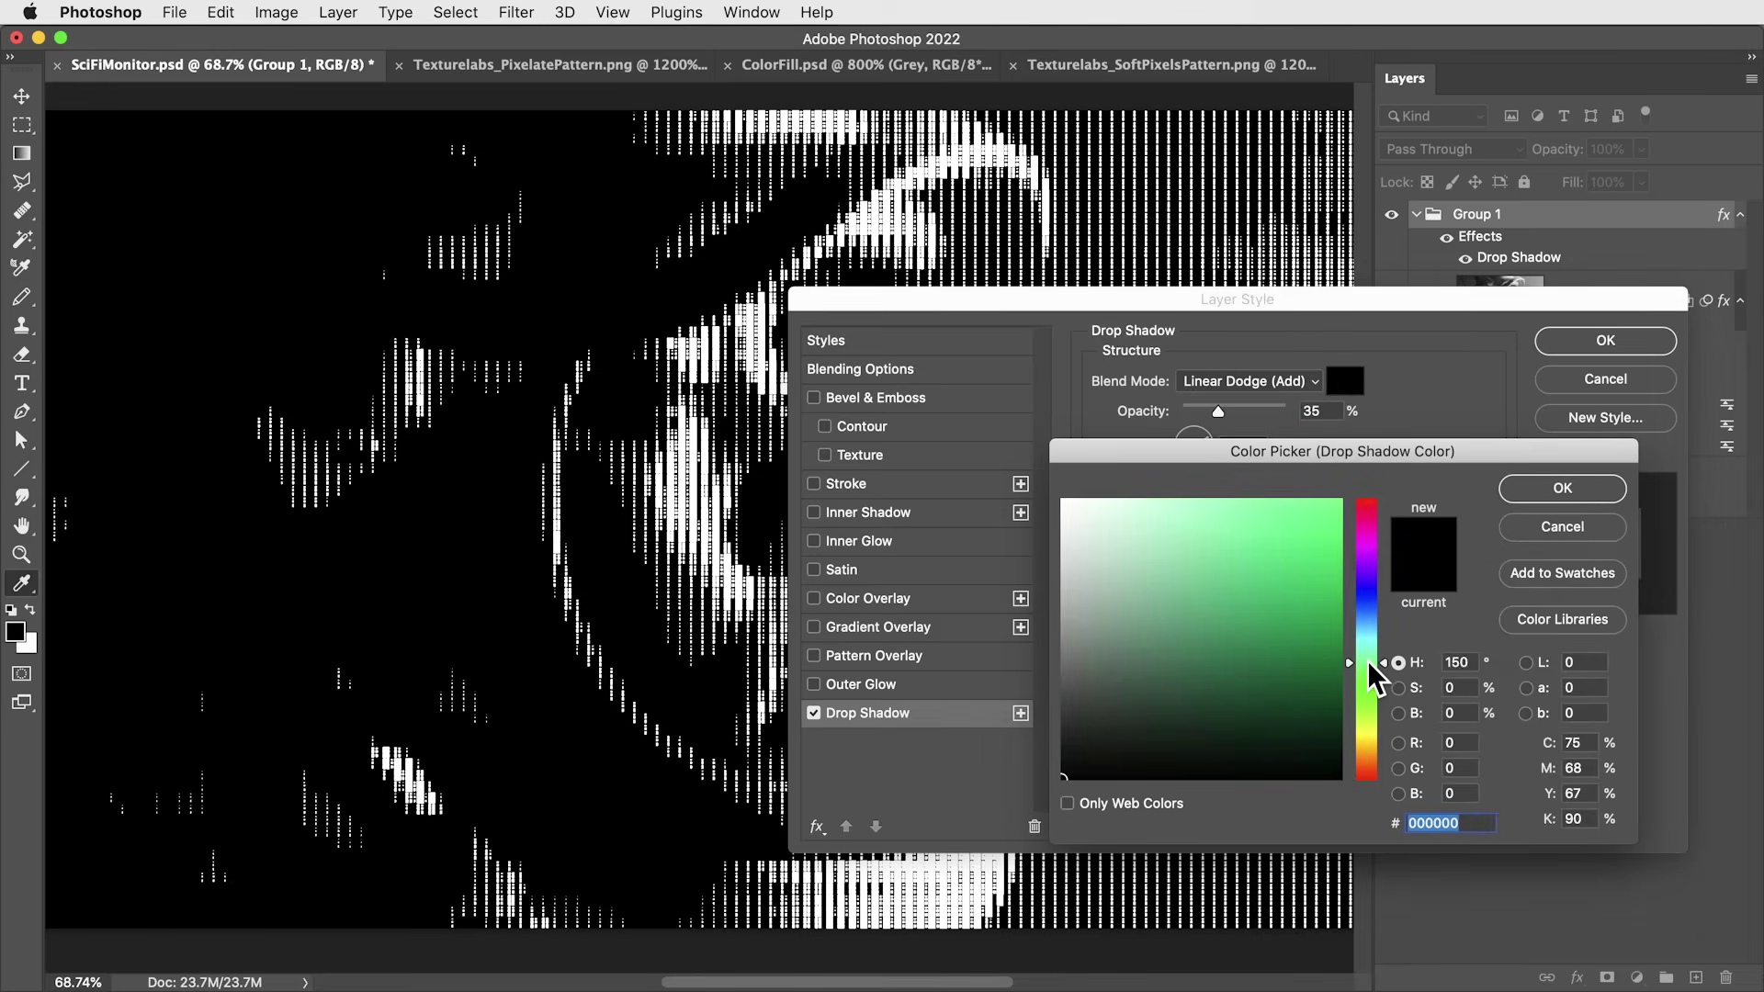
{"action": "left_click_drag", "start_coordinate": [1286, 591], "coordinate": [1378, 483]}
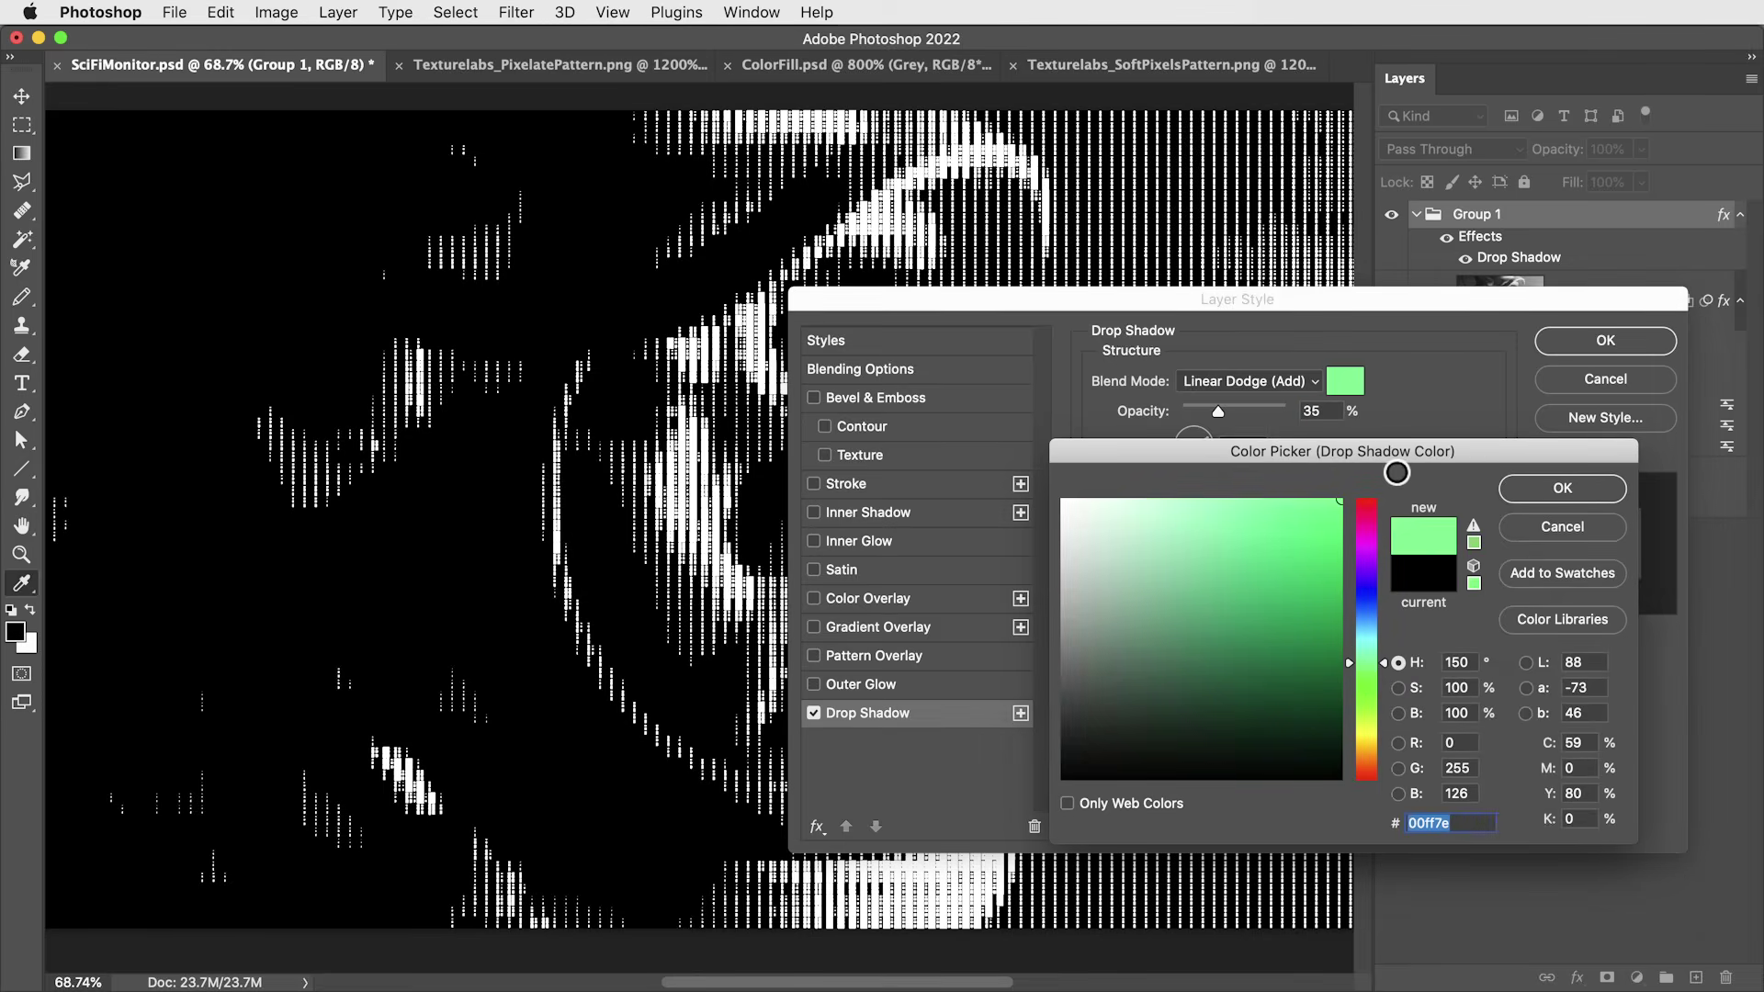
{"action": "left_click", "coordinate": [1572, 490]}
{"action": "left_click_drag", "start_coordinate": [1229, 409], "coordinate": [1427, 416]}
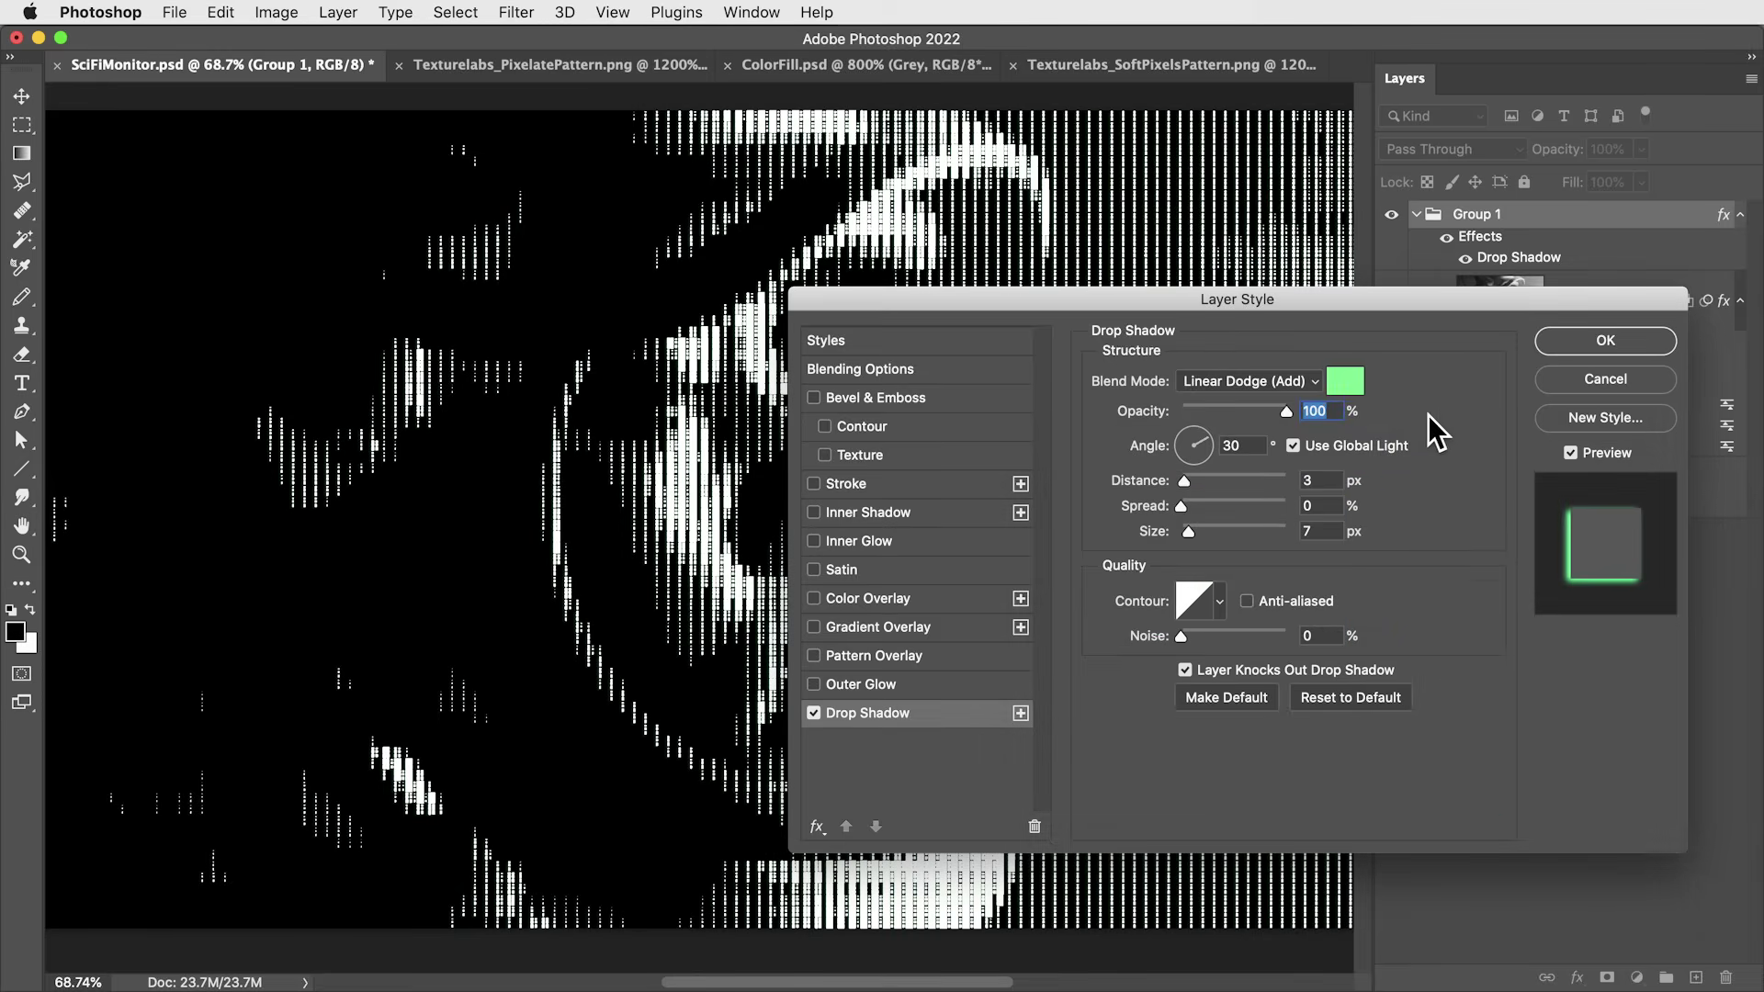
{"action": "left_click_drag", "start_coordinate": [1187, 532], "coordinate": [1183, 533]}
{"action": "scroll", "coordinate": [697, 478], "scroll_direction": "up", "scroll_amount": 3}
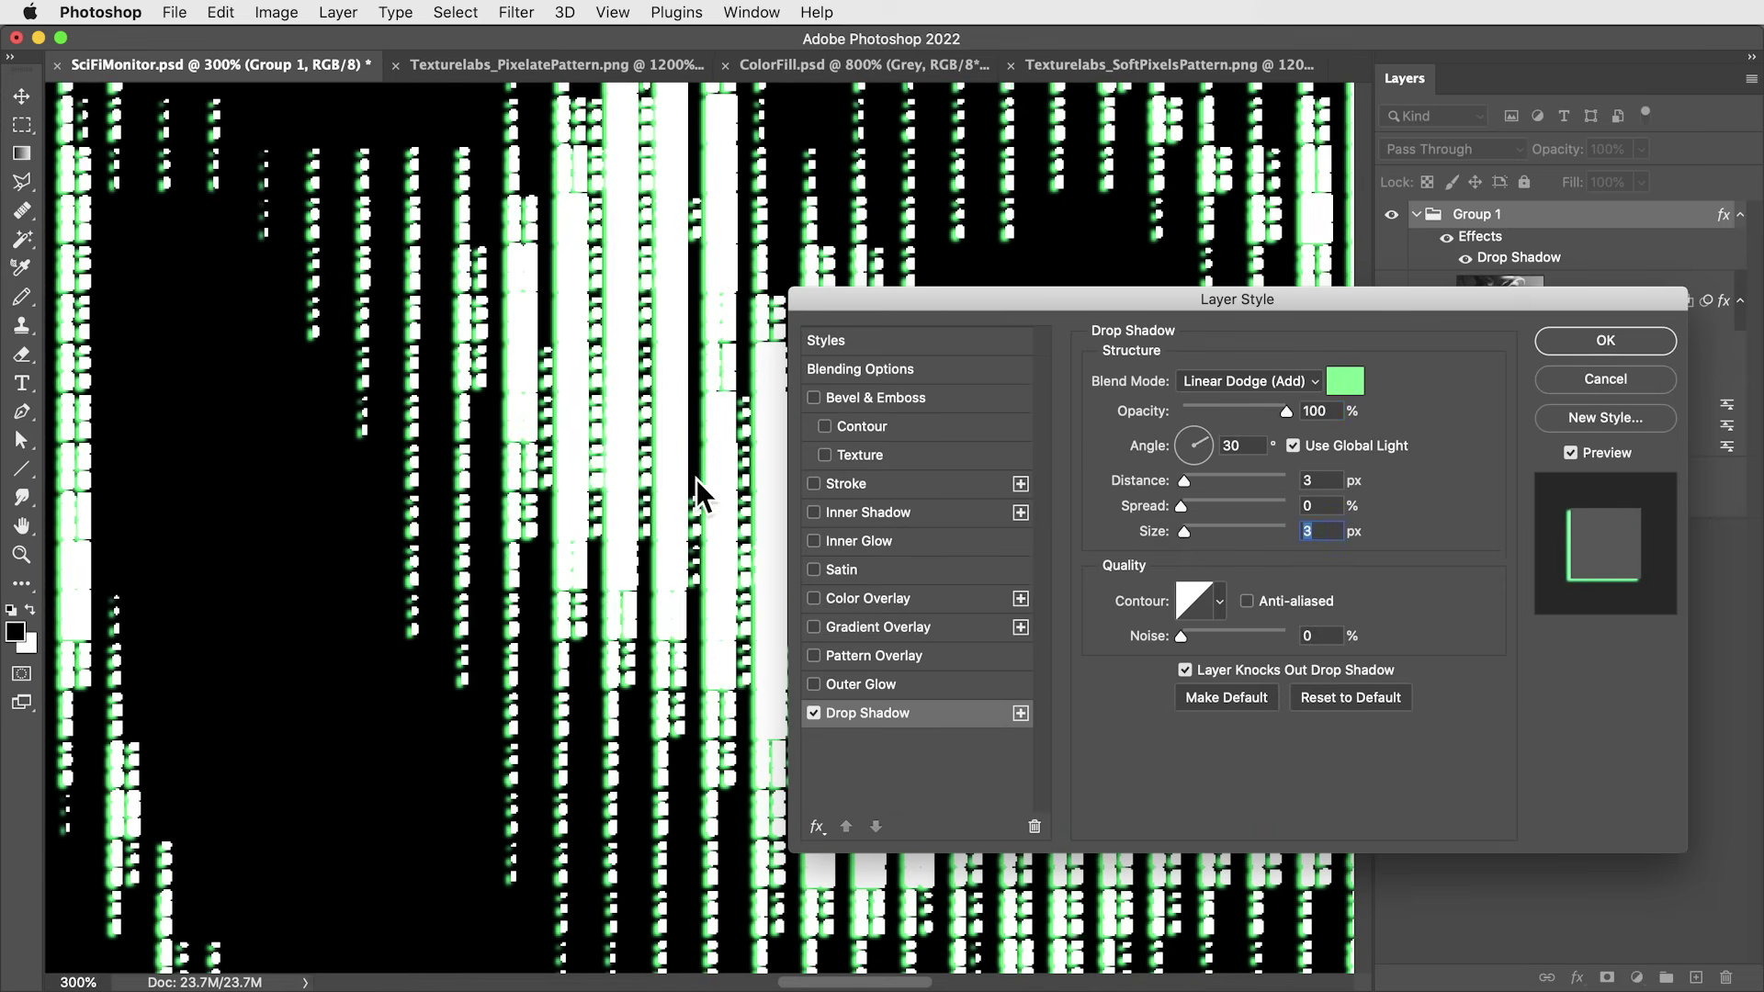
{"action": "left_click", "coordinate": [1178, 456]}
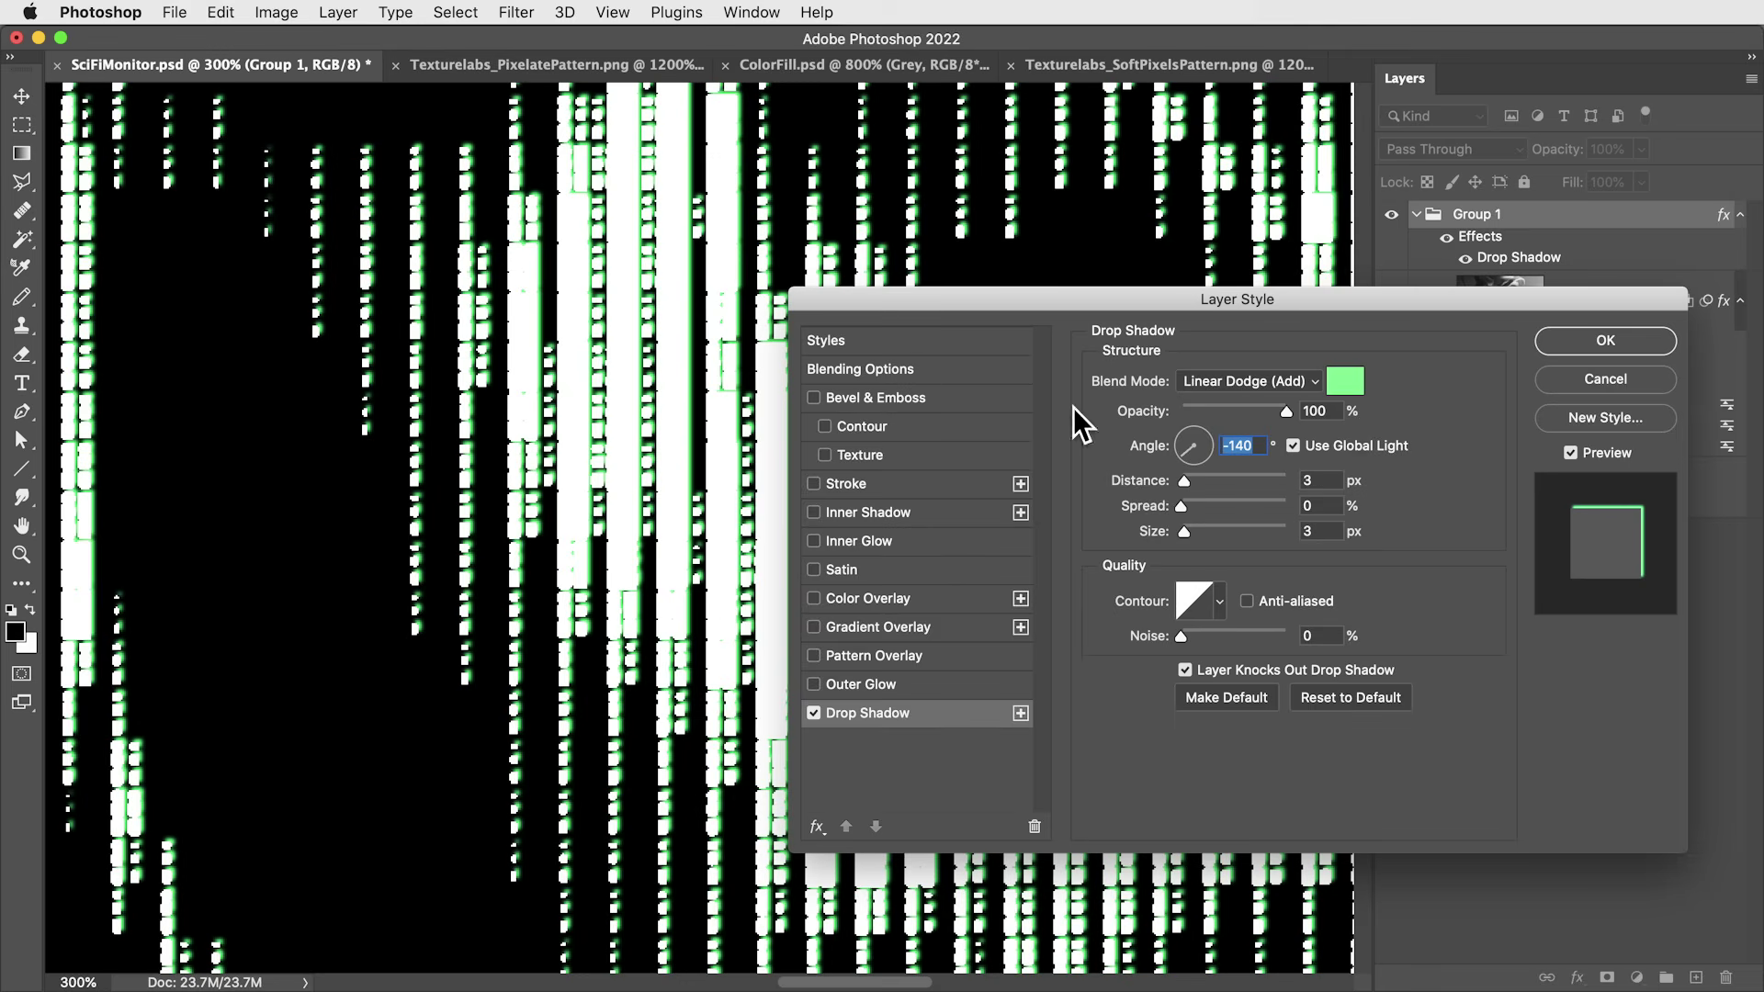
Step: Set Group 1's Fill Opacity to 0%, turn off Layer Knocks Out Drop Shadow, and add 5% noise
{"action": "left_click", "coordinate": [892, 375]}
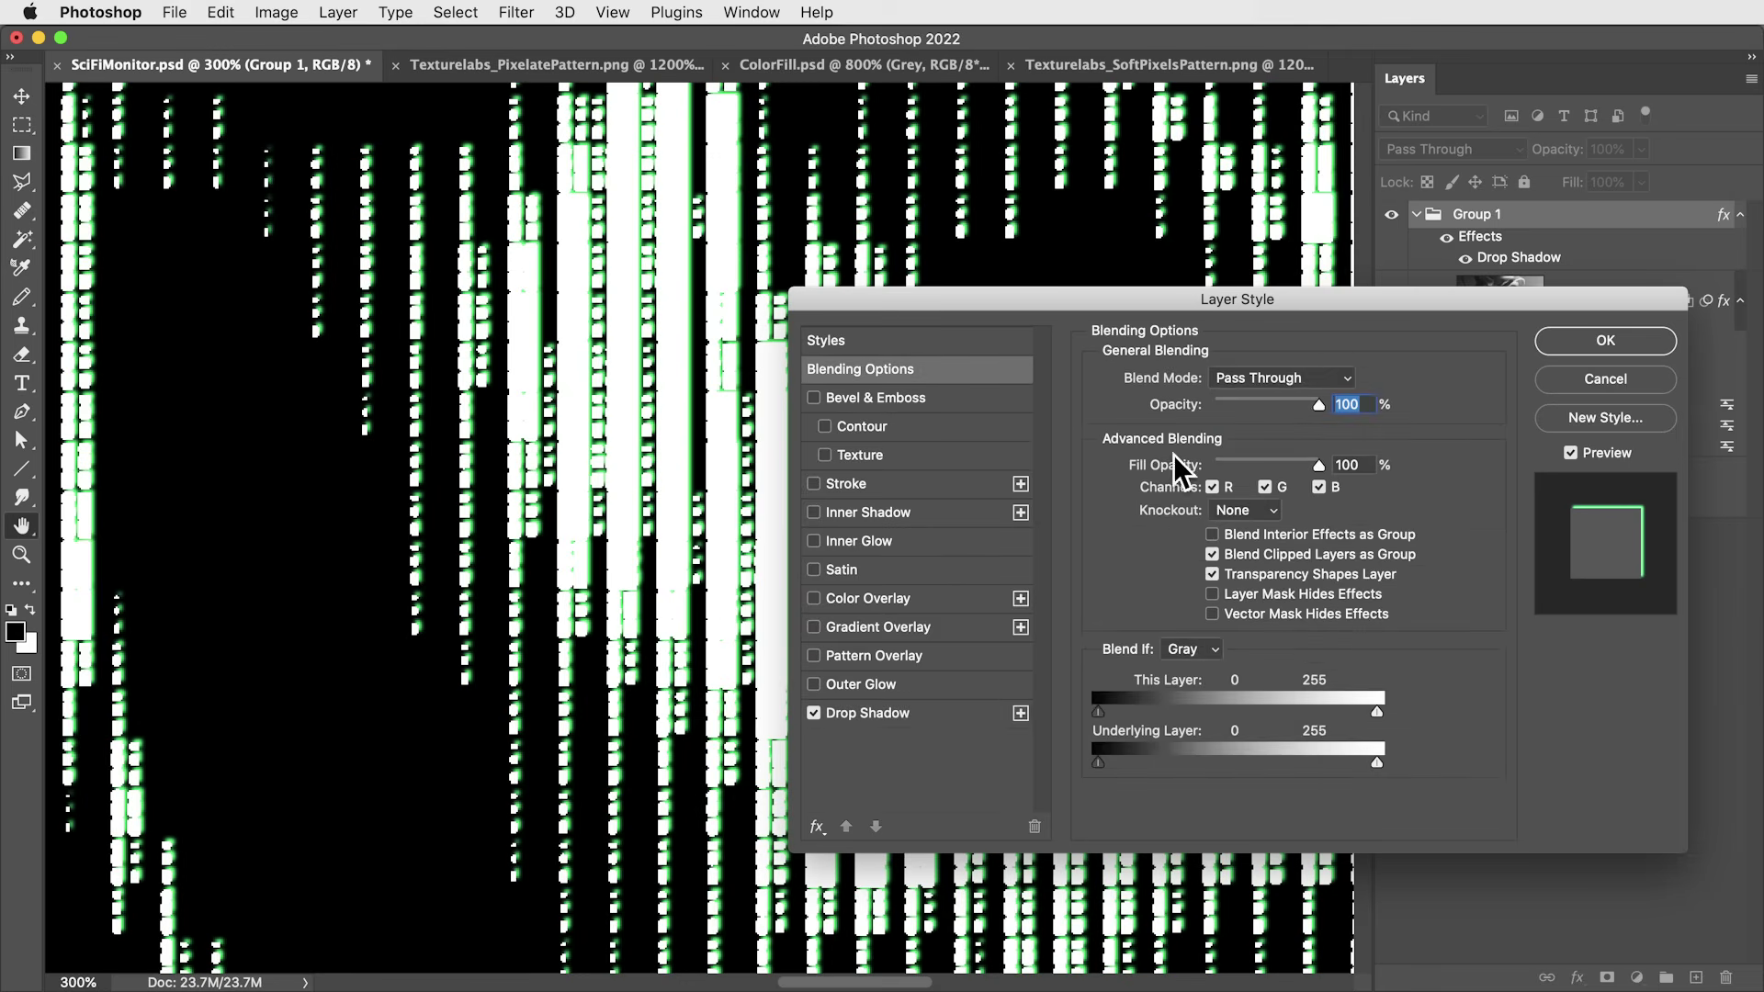
{"action": "left_click_drag", "start_coordinate": [1304, 466], "coordinate": [1153, 465]}
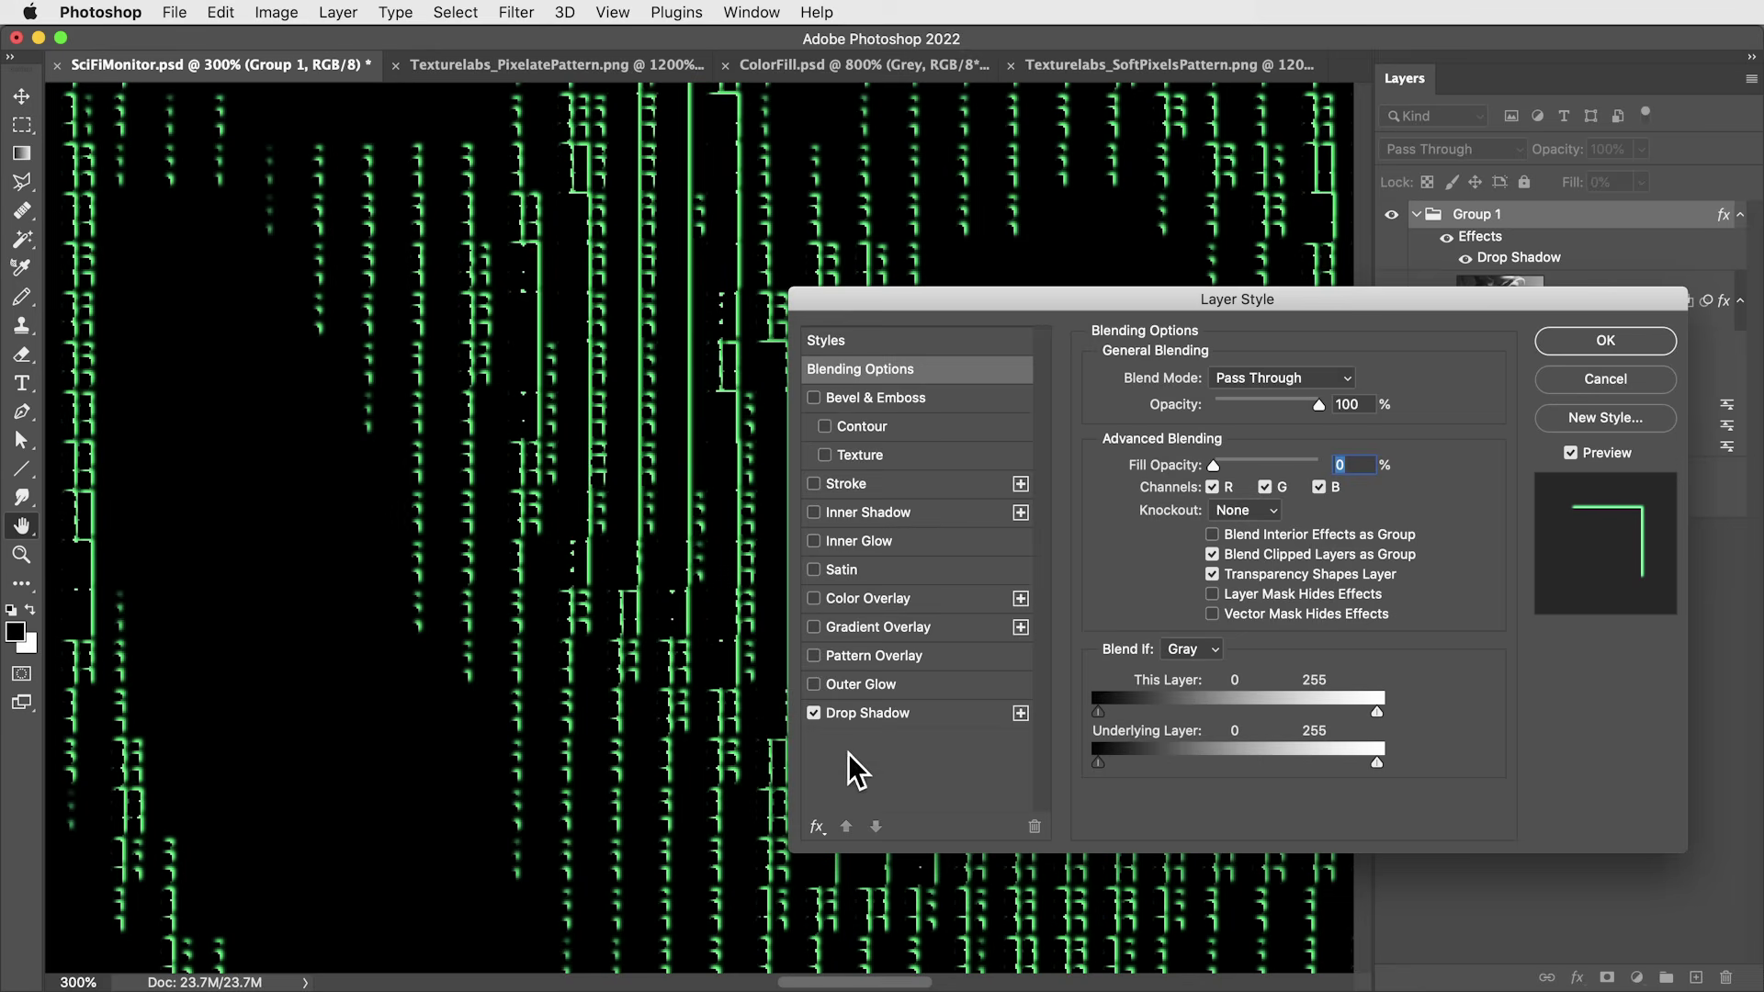
{"action": "left_click", "coordinate": [896, 711]}
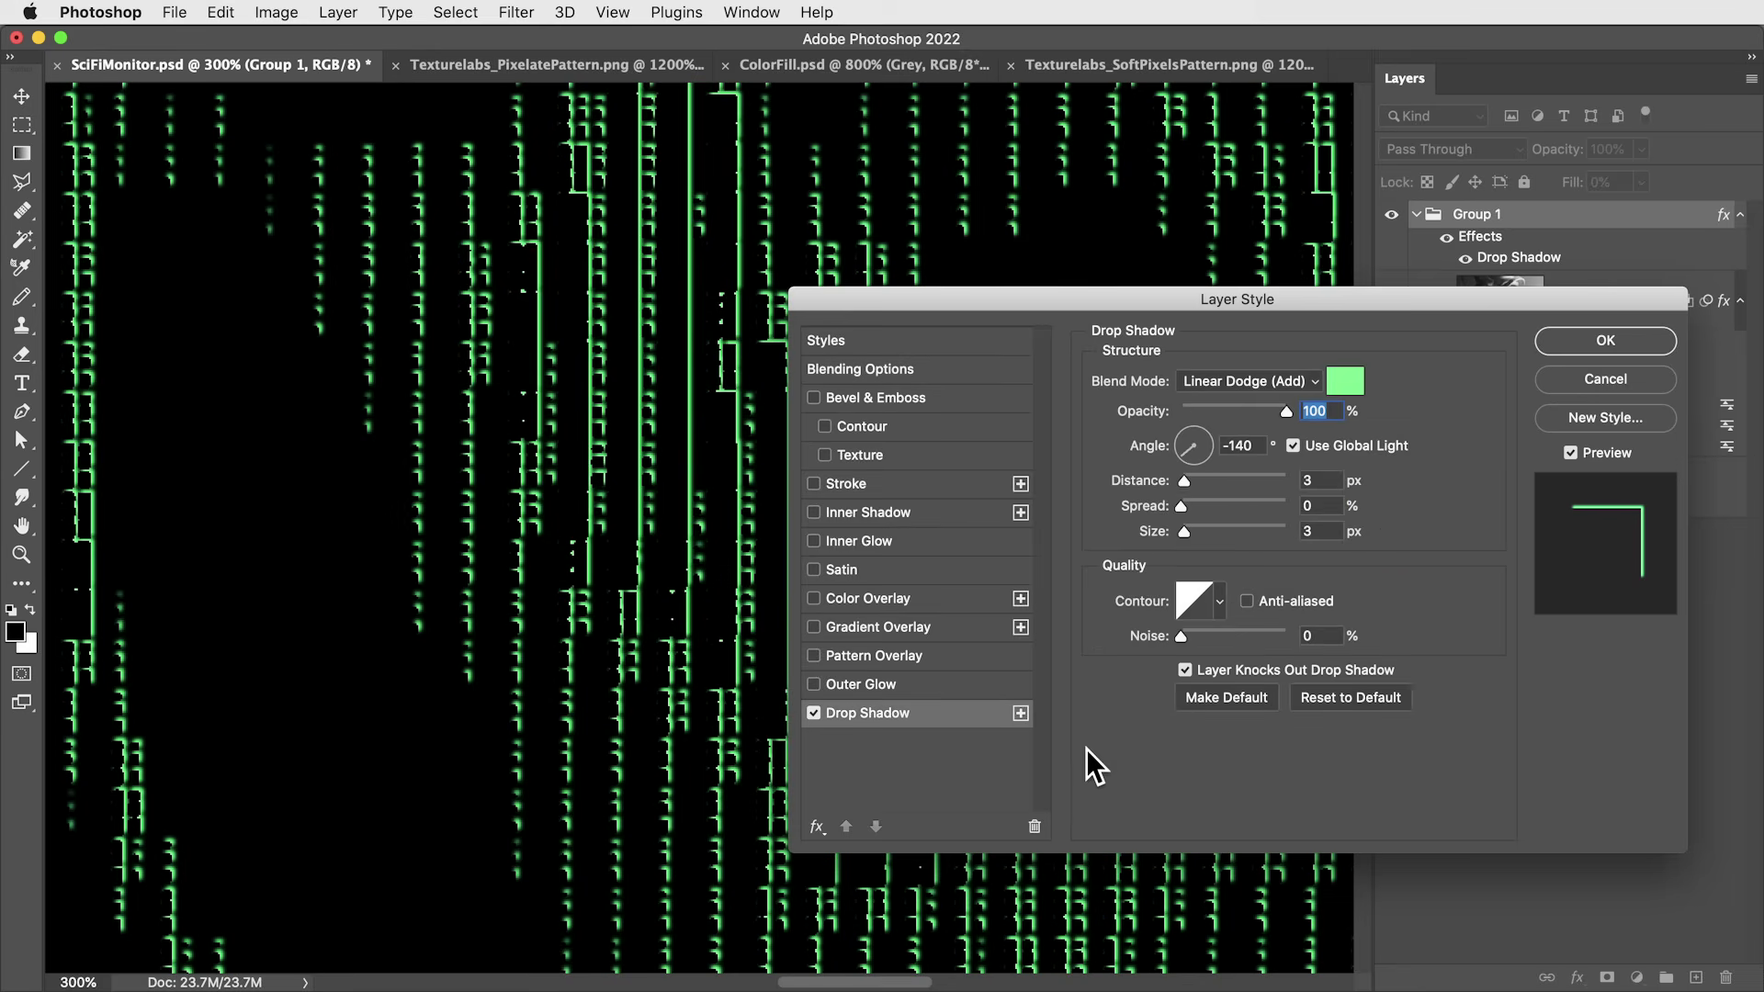
{"action": "left_click", "coordinate": [1184, 670]}
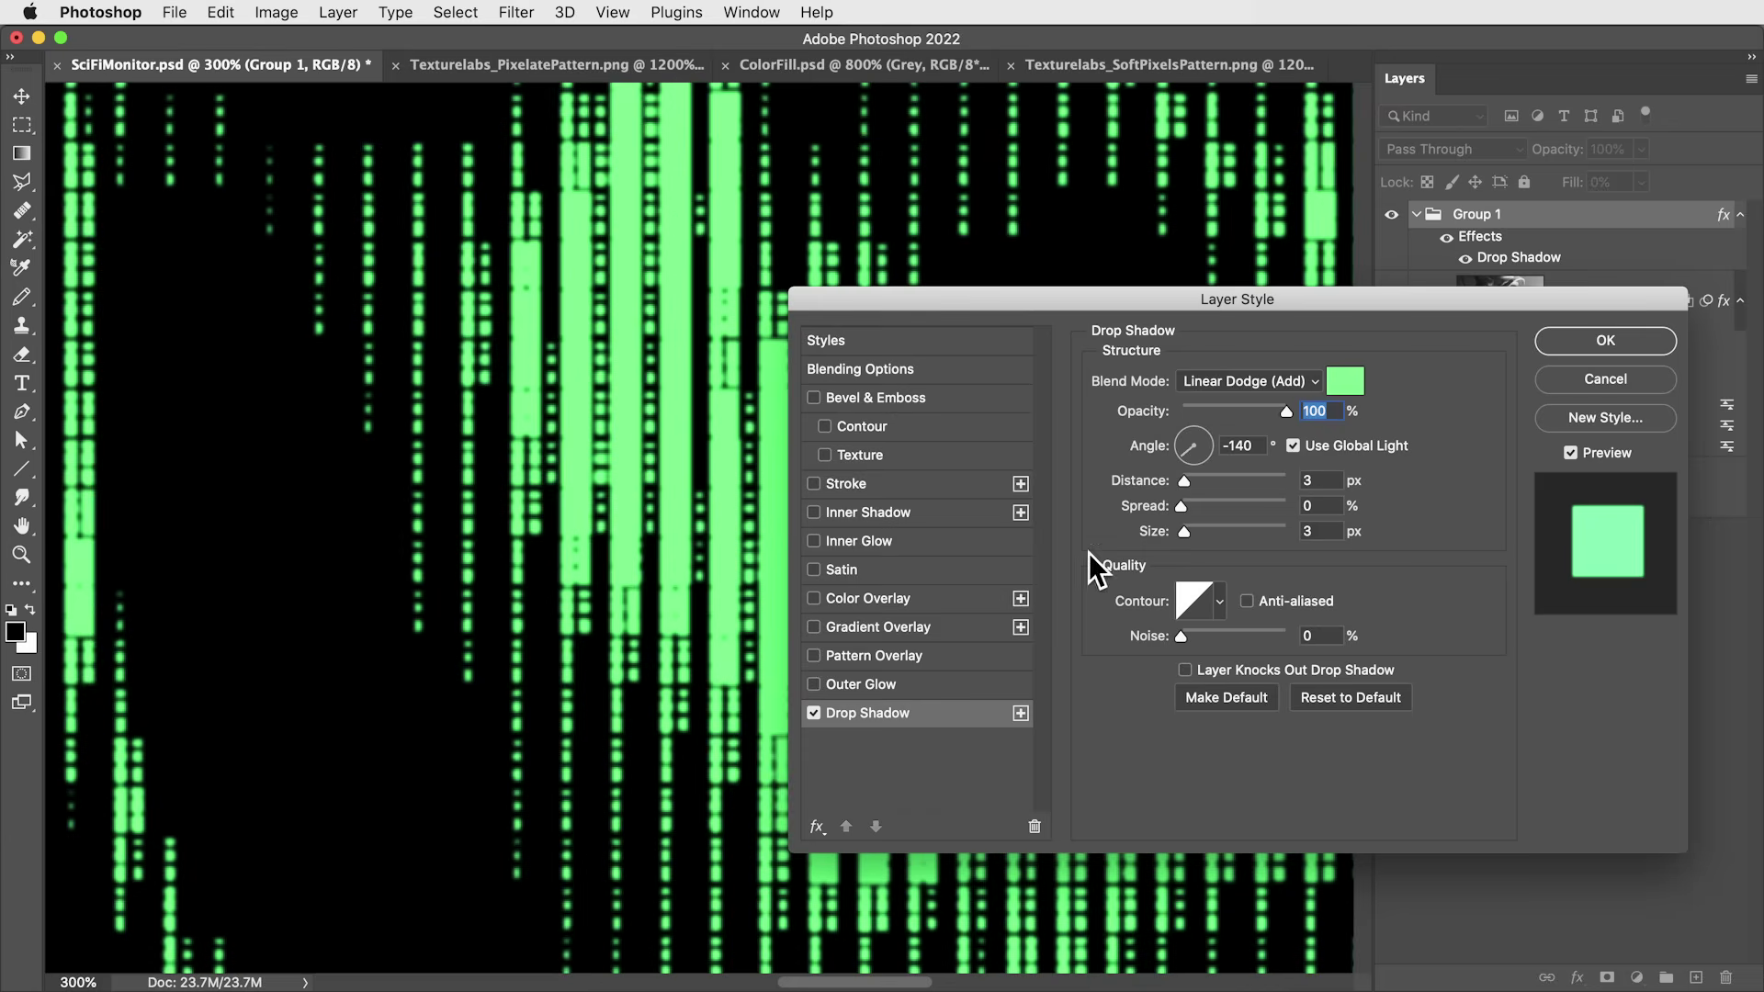
{"action": "mouse_move", "coordinate": [1188, 529]}
{"action": "left_mouse_down"}
{"action": "mouse_move", "coordinate": [1210, 532]}
{"action": "mouse_move", "coordinate": [1183, 531]}
{"action": "left_mouse_up"}
{"action": "left_click", "coordinate": [1322, 634]}
{"action": "type", "text": "5"}
Step: Add a second, yellower-green drop shadow with 10 px size, 120° local angle, 50% opacity
{"action": "left_click", "coordinate": [1021, 714]}
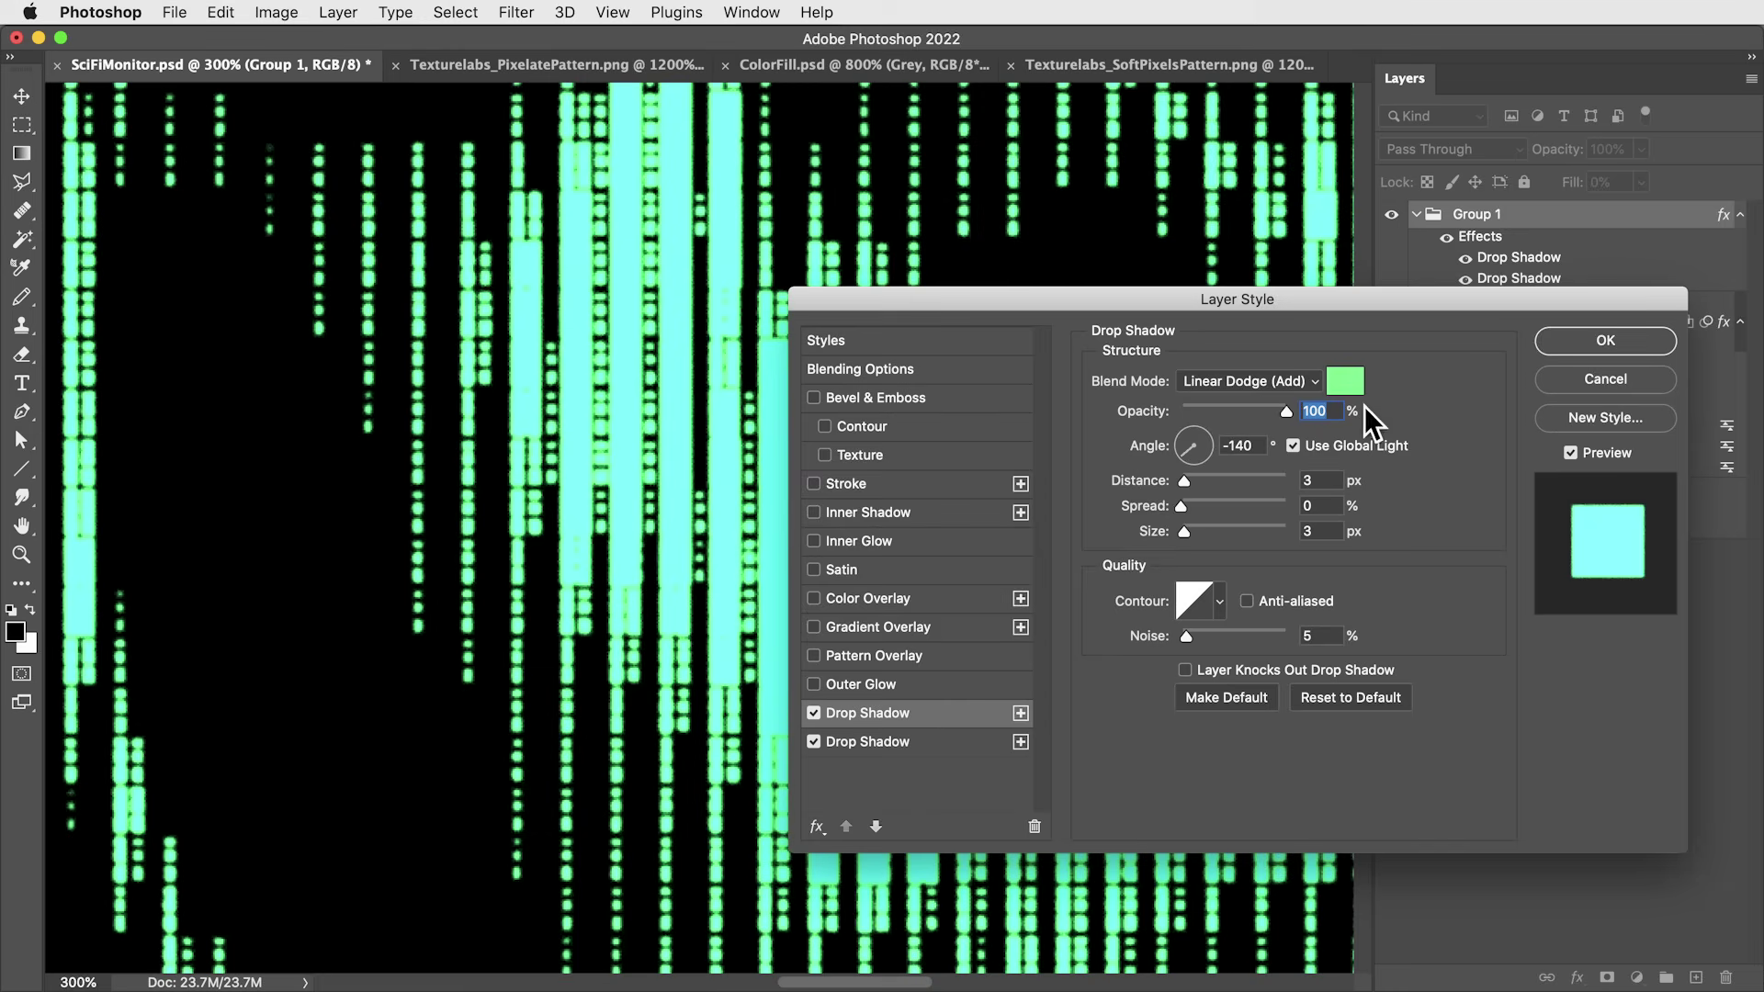
{"action": "left_click", "coordinate": [1346, 382]}
{"action": "left_click_drag", "start_coordinate": [1367, 686], "coordinate": [1367, 695]}
{"action": "left_click", "coordinate": [1561, 488]}
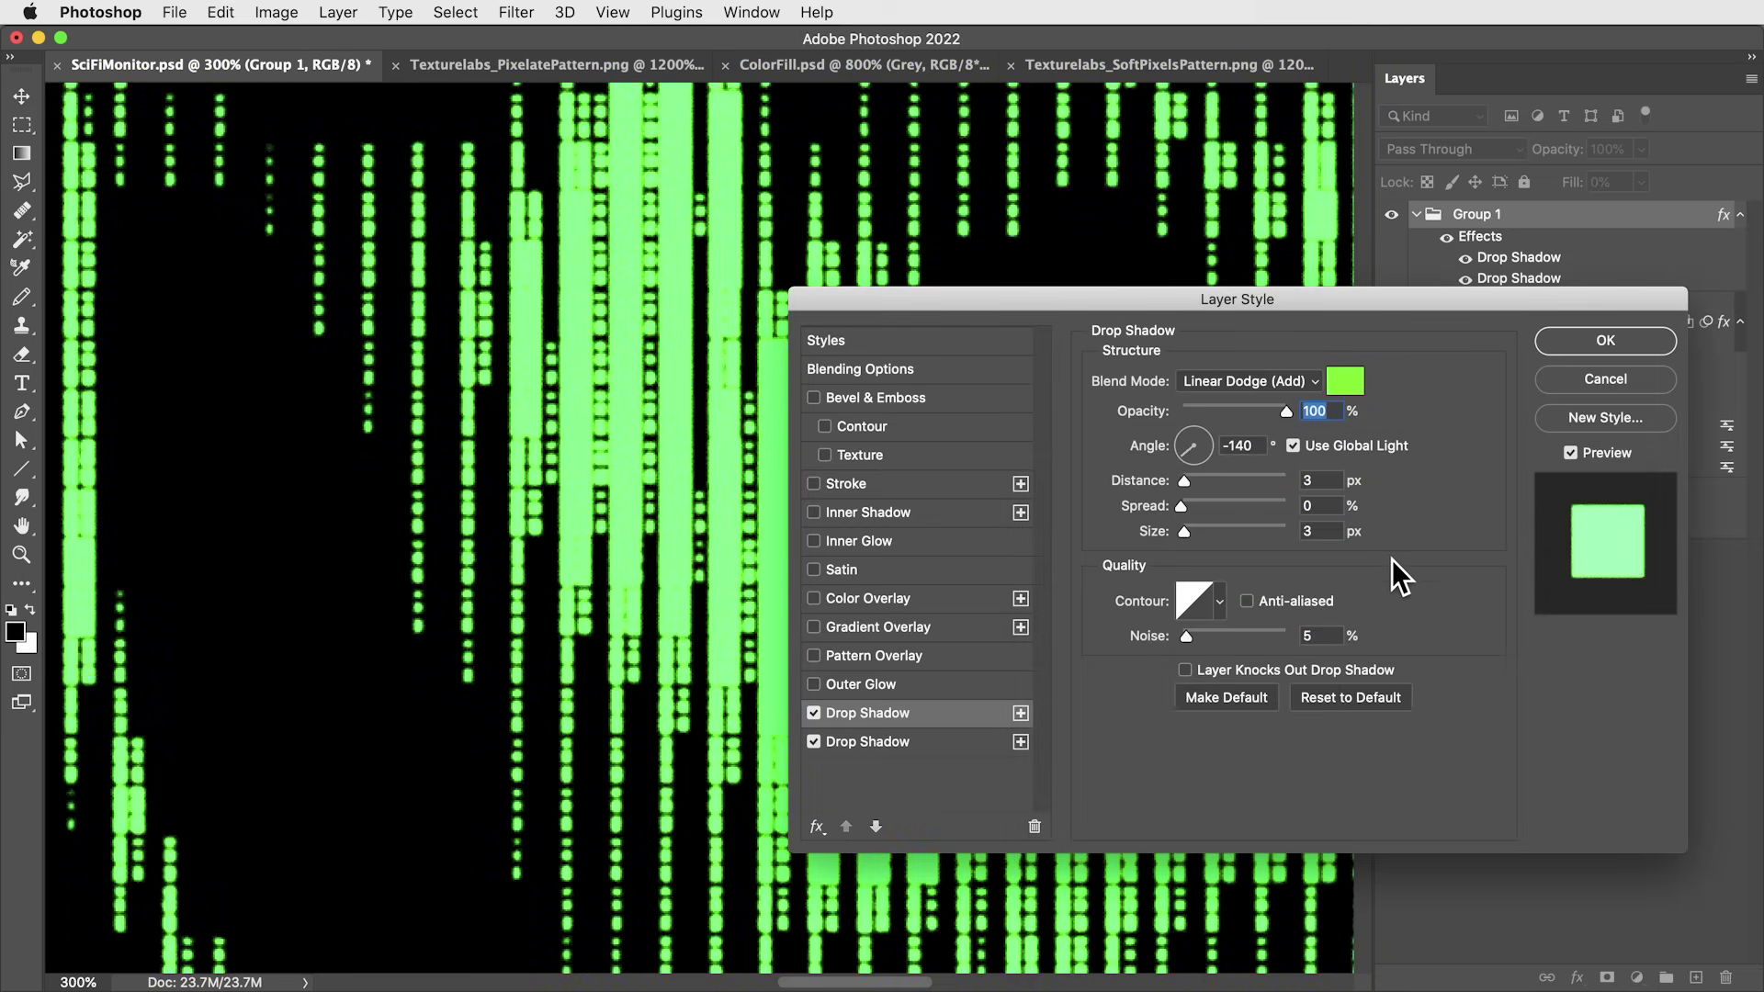
{"action": "left_click_drag", "start_coordinate": [1332, 531], "coordinate": [1272, 523]}
{"action": "type", "text": "10"}
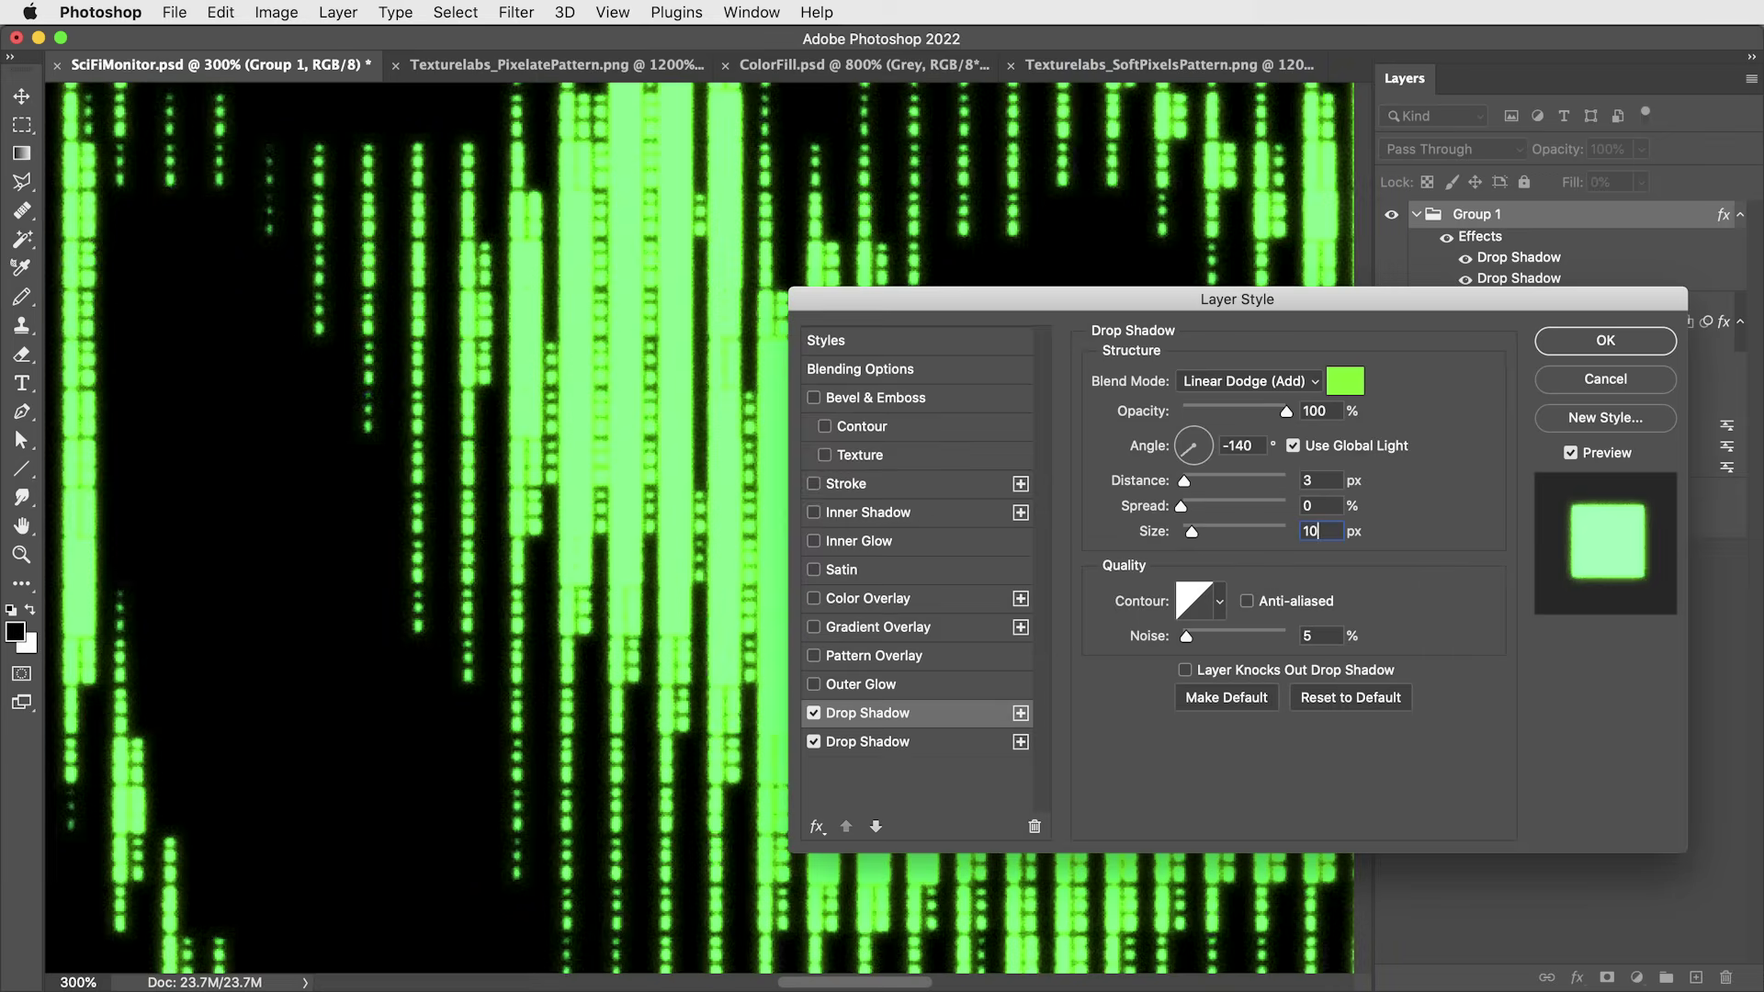
{"action": "left_click", "coordinate": [1292, 445]}
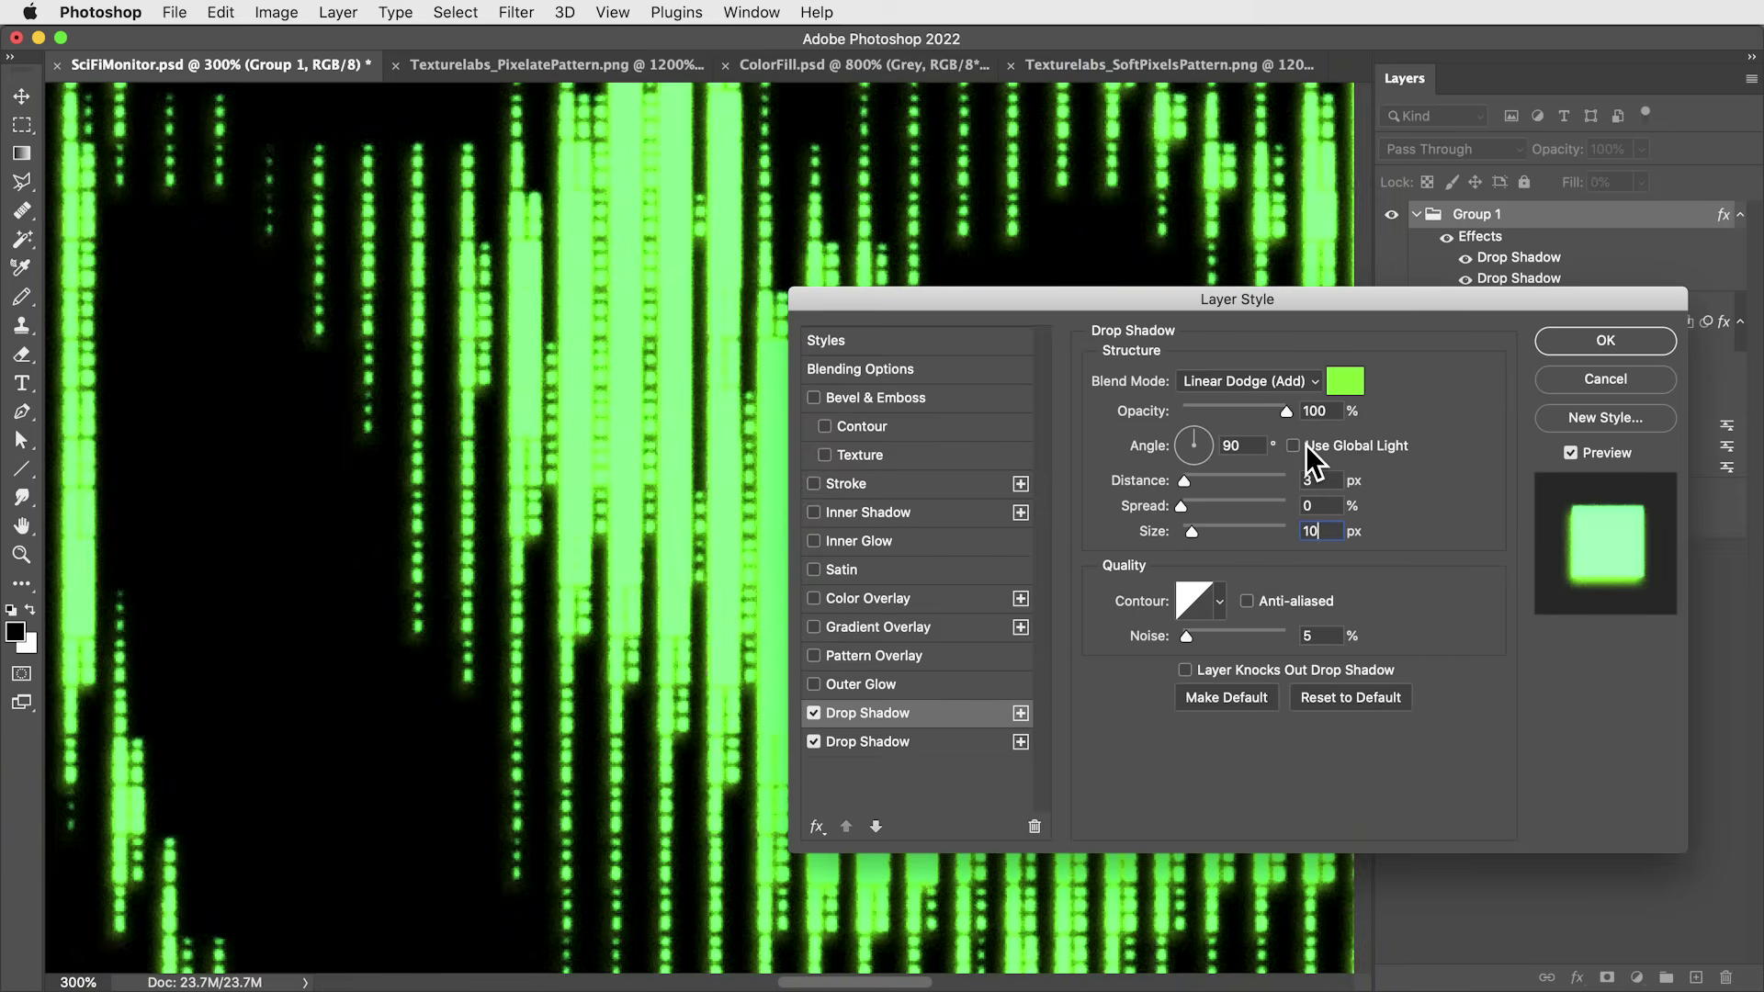
{"action": "left_click_drag", "start_coordinate": [1197, 443], "coordinate": [1194, 446]}
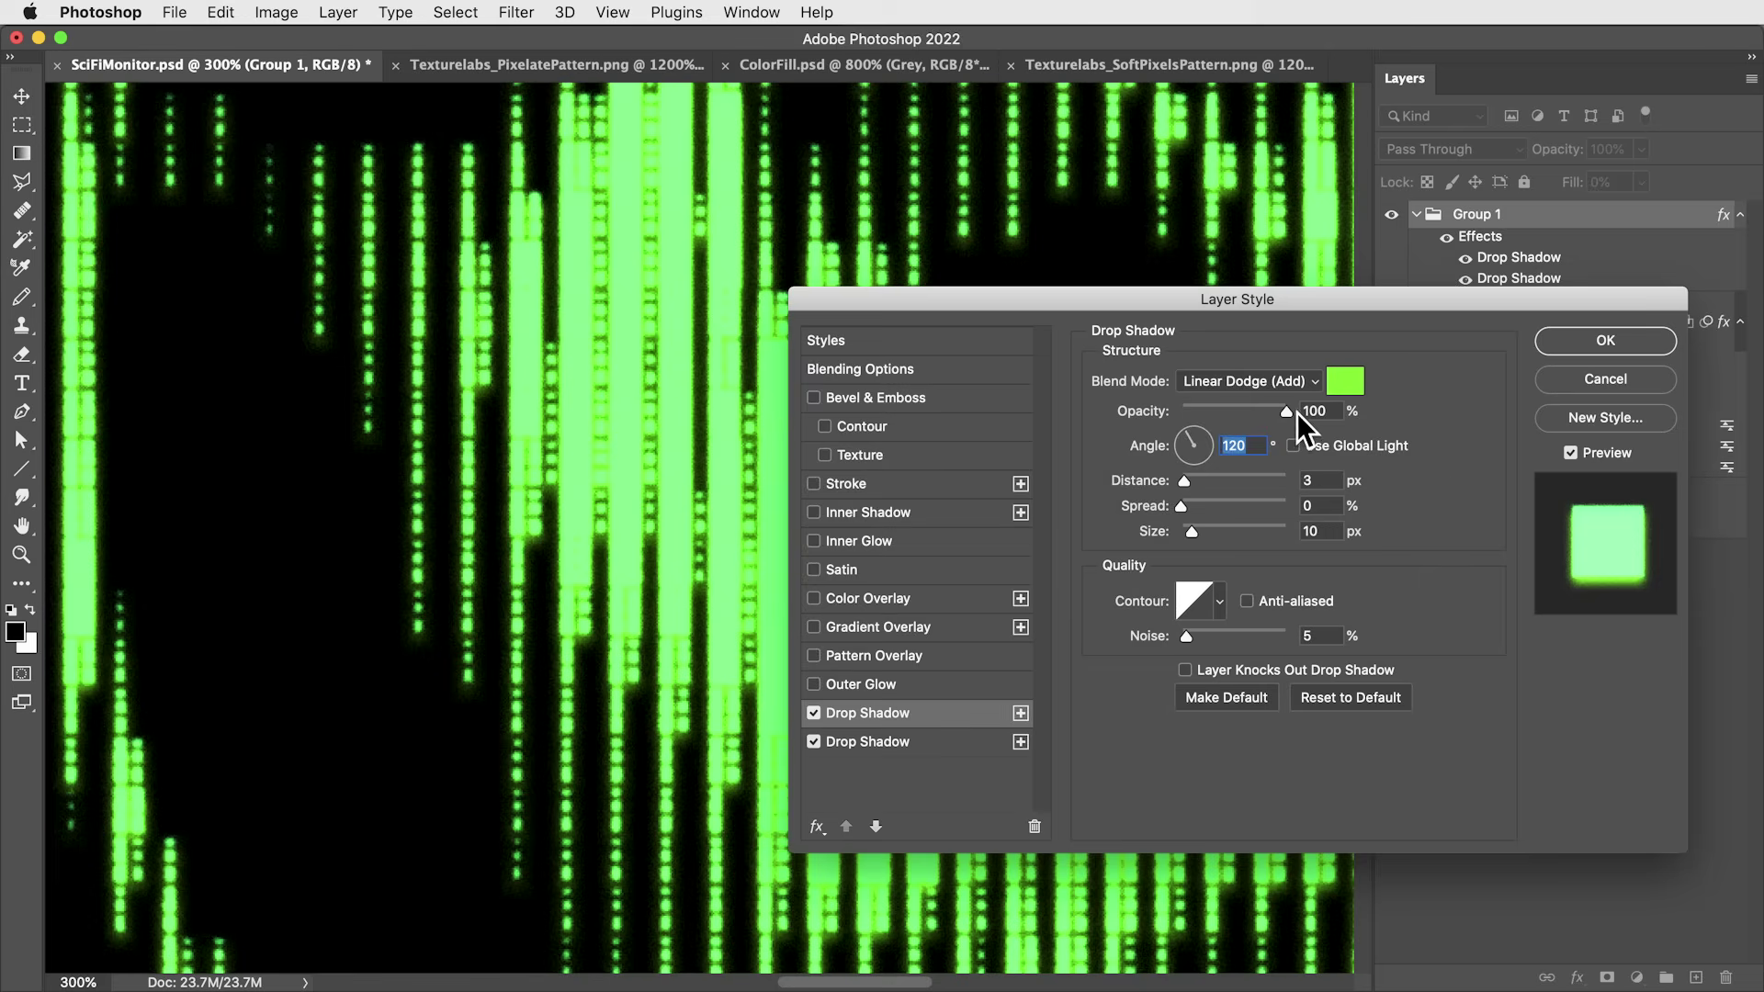
{"action": "left_click_drag", "start_coordinate": [1286, 410], "coordinate": [1232, 411]}
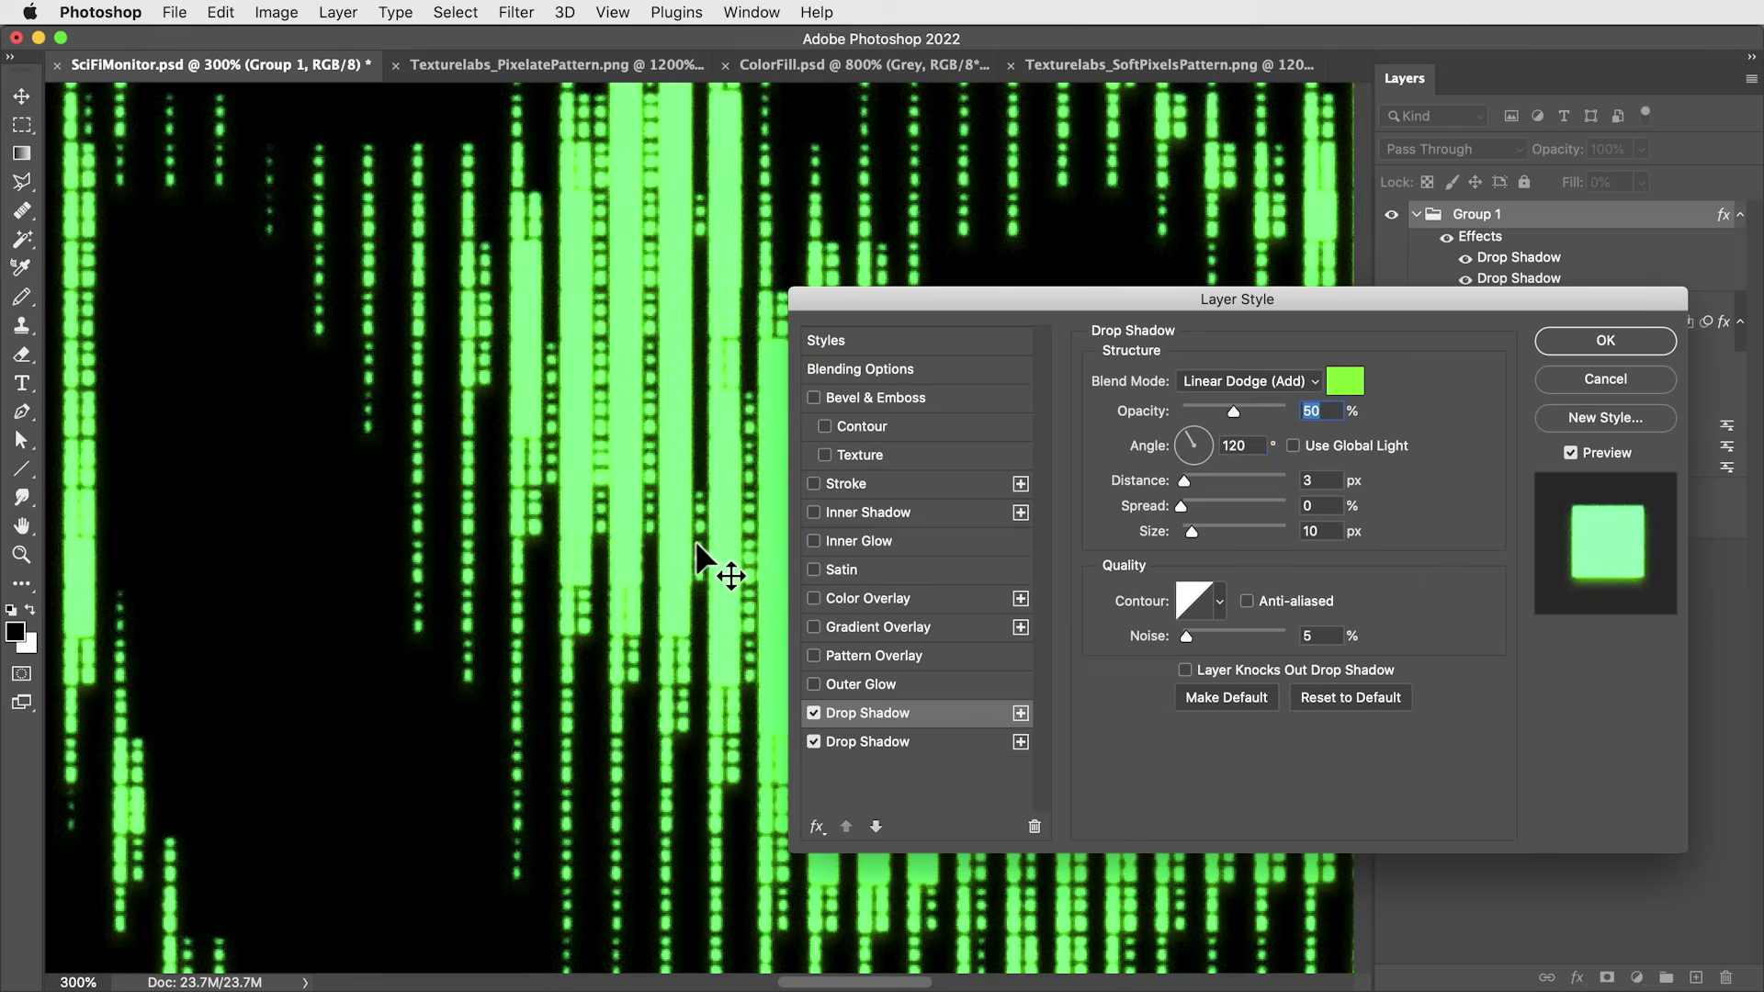
{"action": "scroll", "coordinate": [729, 574], "scroll_direction": "down", "scroll_amount": 3}
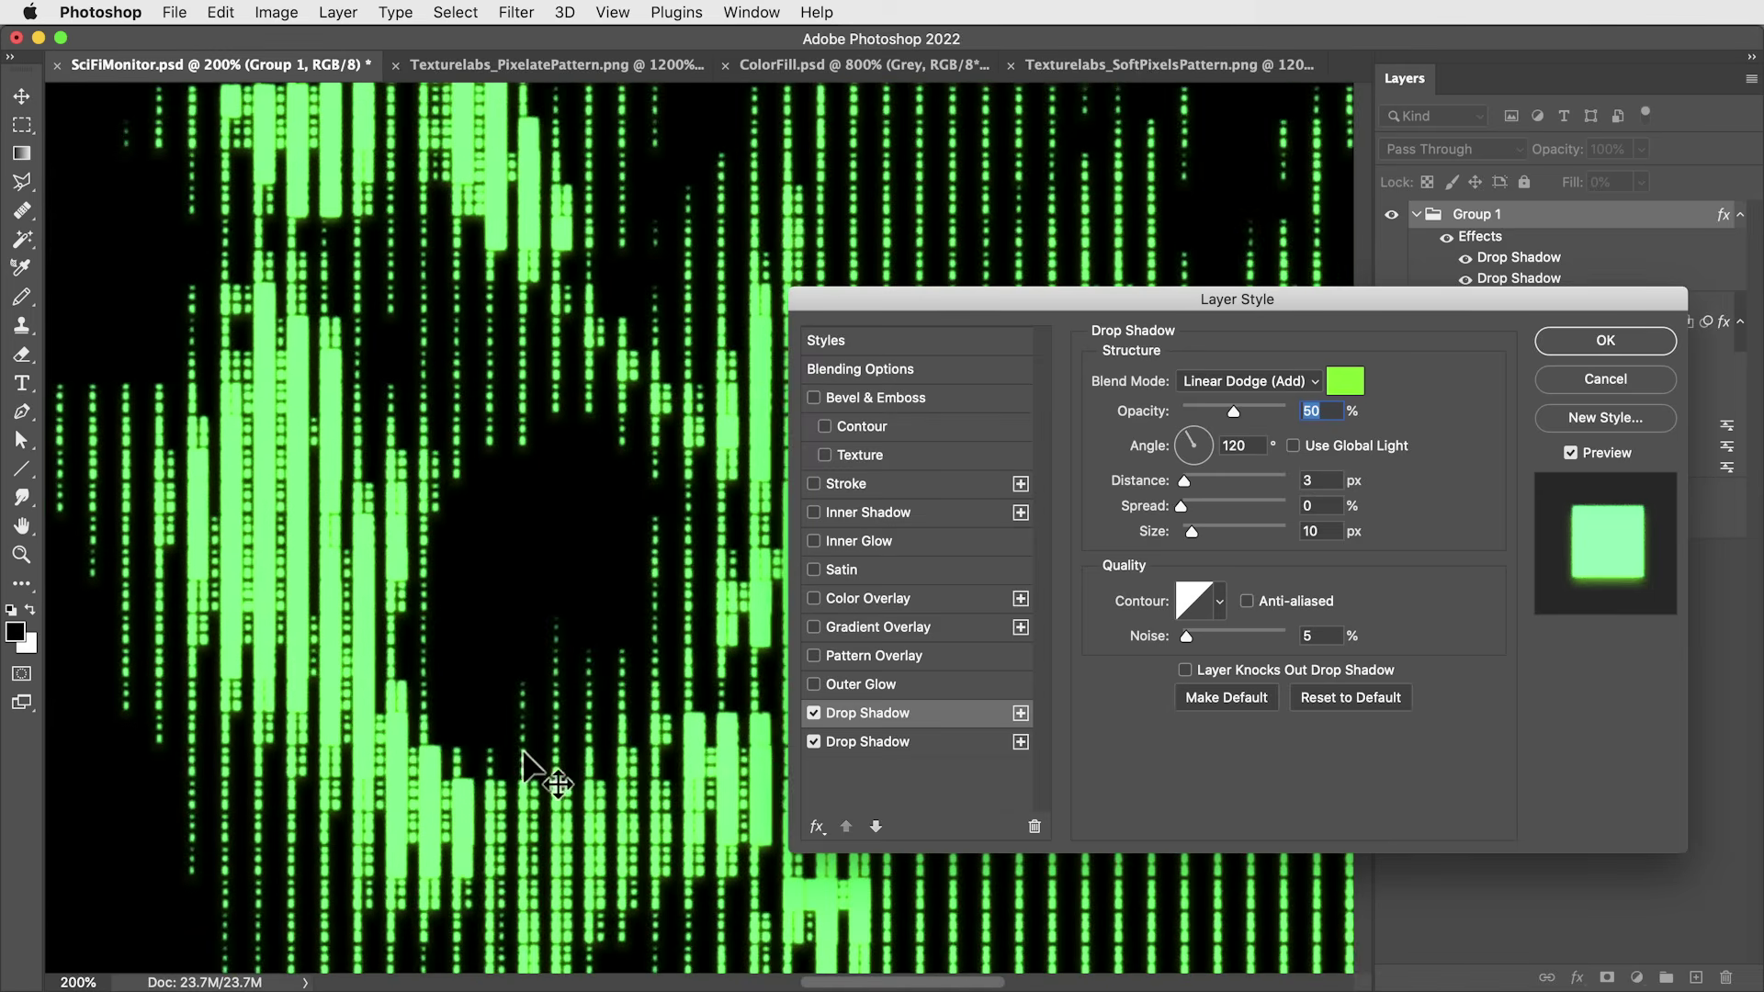
Step: Add another drop shadow coloured #31dd9e with size 100 px
{"action": "left_click", "coordinate": [1020, 713]}
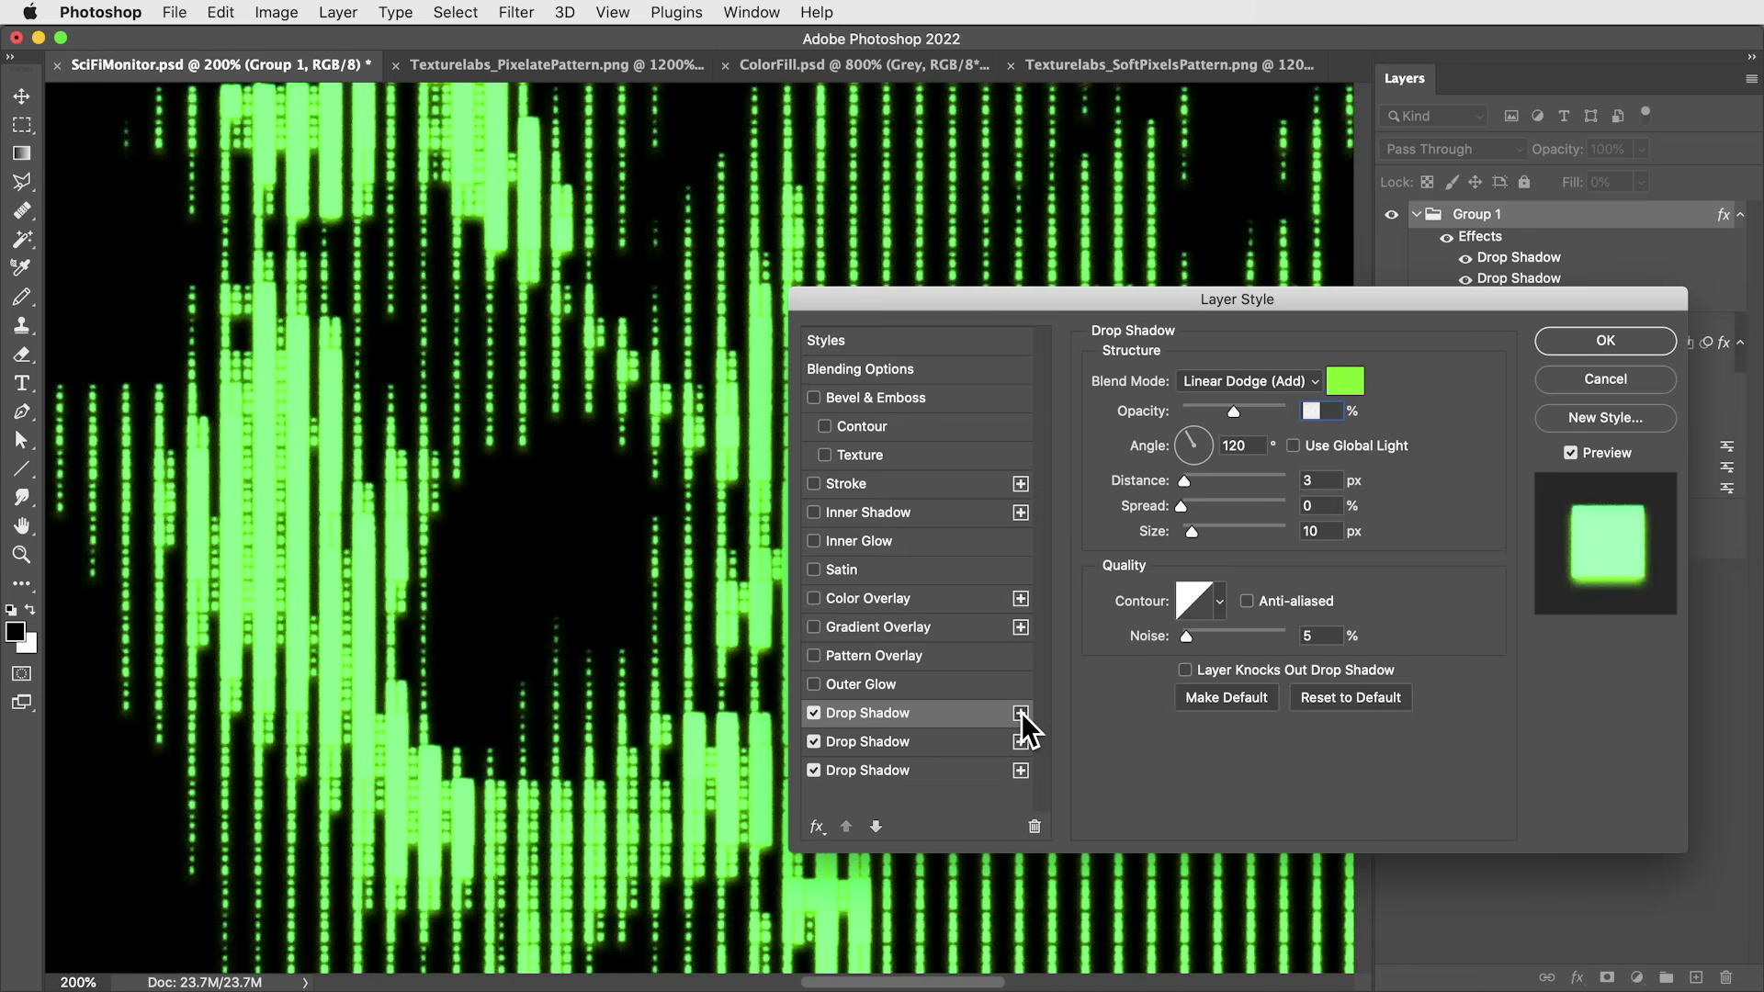
{"action": "left_click", "coordinate": [1352, 381]}
{"action": "left_click", "coordinate": [1366, 656]}
{"action": "left_click_drag", "start_coordinate": [1277, 515], "coordinate": [1279, 536]}
{"action": "left_click", "coordinate": [1530, 485]}
{"action": "double_click", "coordinate": [1321, 531]}
{"action": "type", "text": "100"}
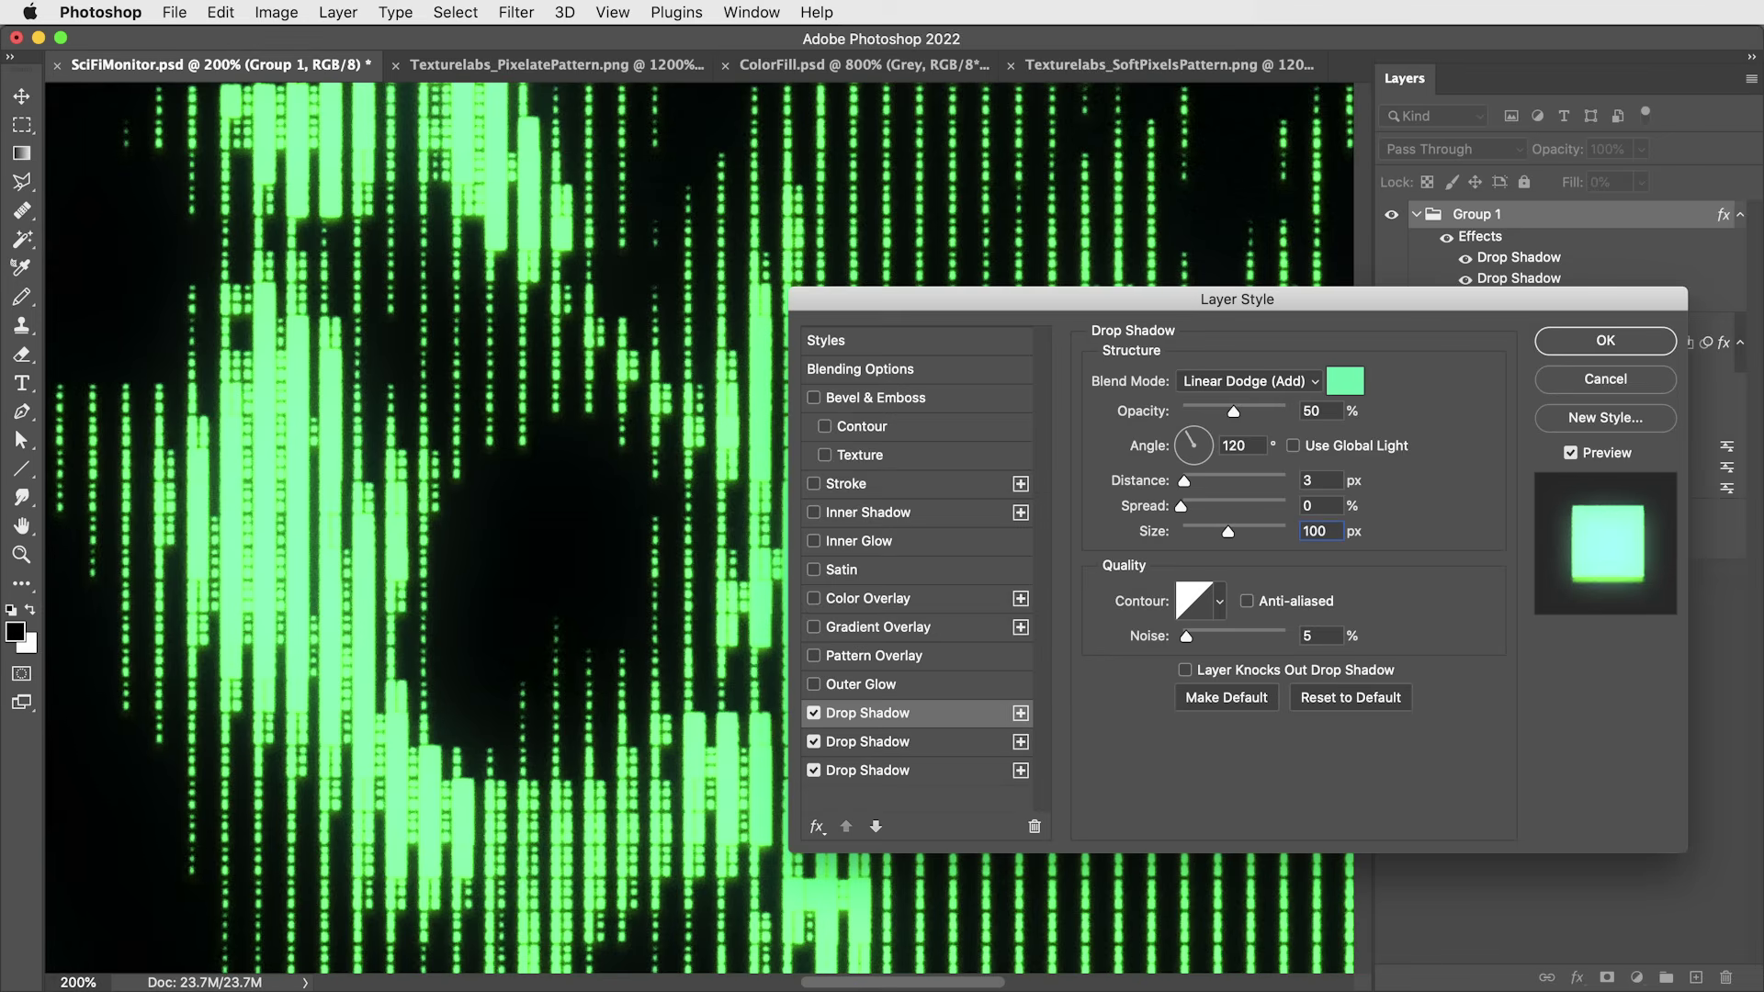
Step: Add another drop shadow at a 136° angle coloured #31dd66
{"action": "left_click", "coordinate": [1019, 712]}
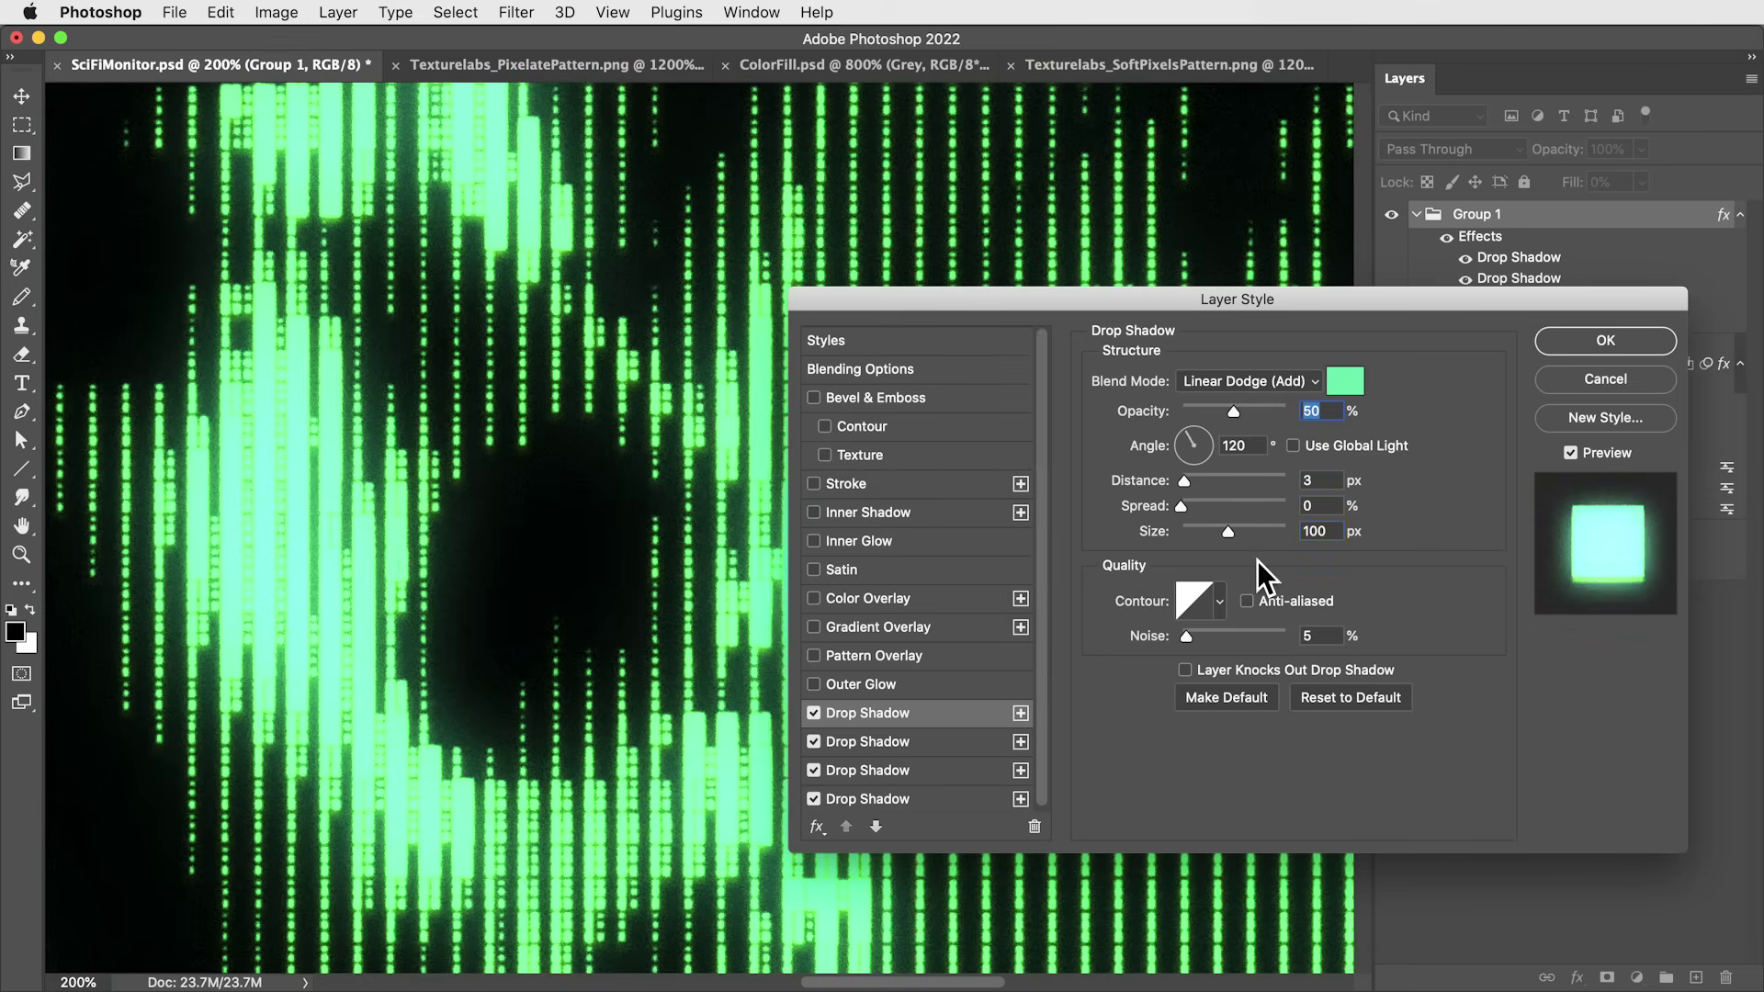
{"action": "left_click_drag", "start_coordinate": [1184, 480], "coordinate": [1244, 478]}
{"action": "left_click", "coordinate": [1184, 435]}
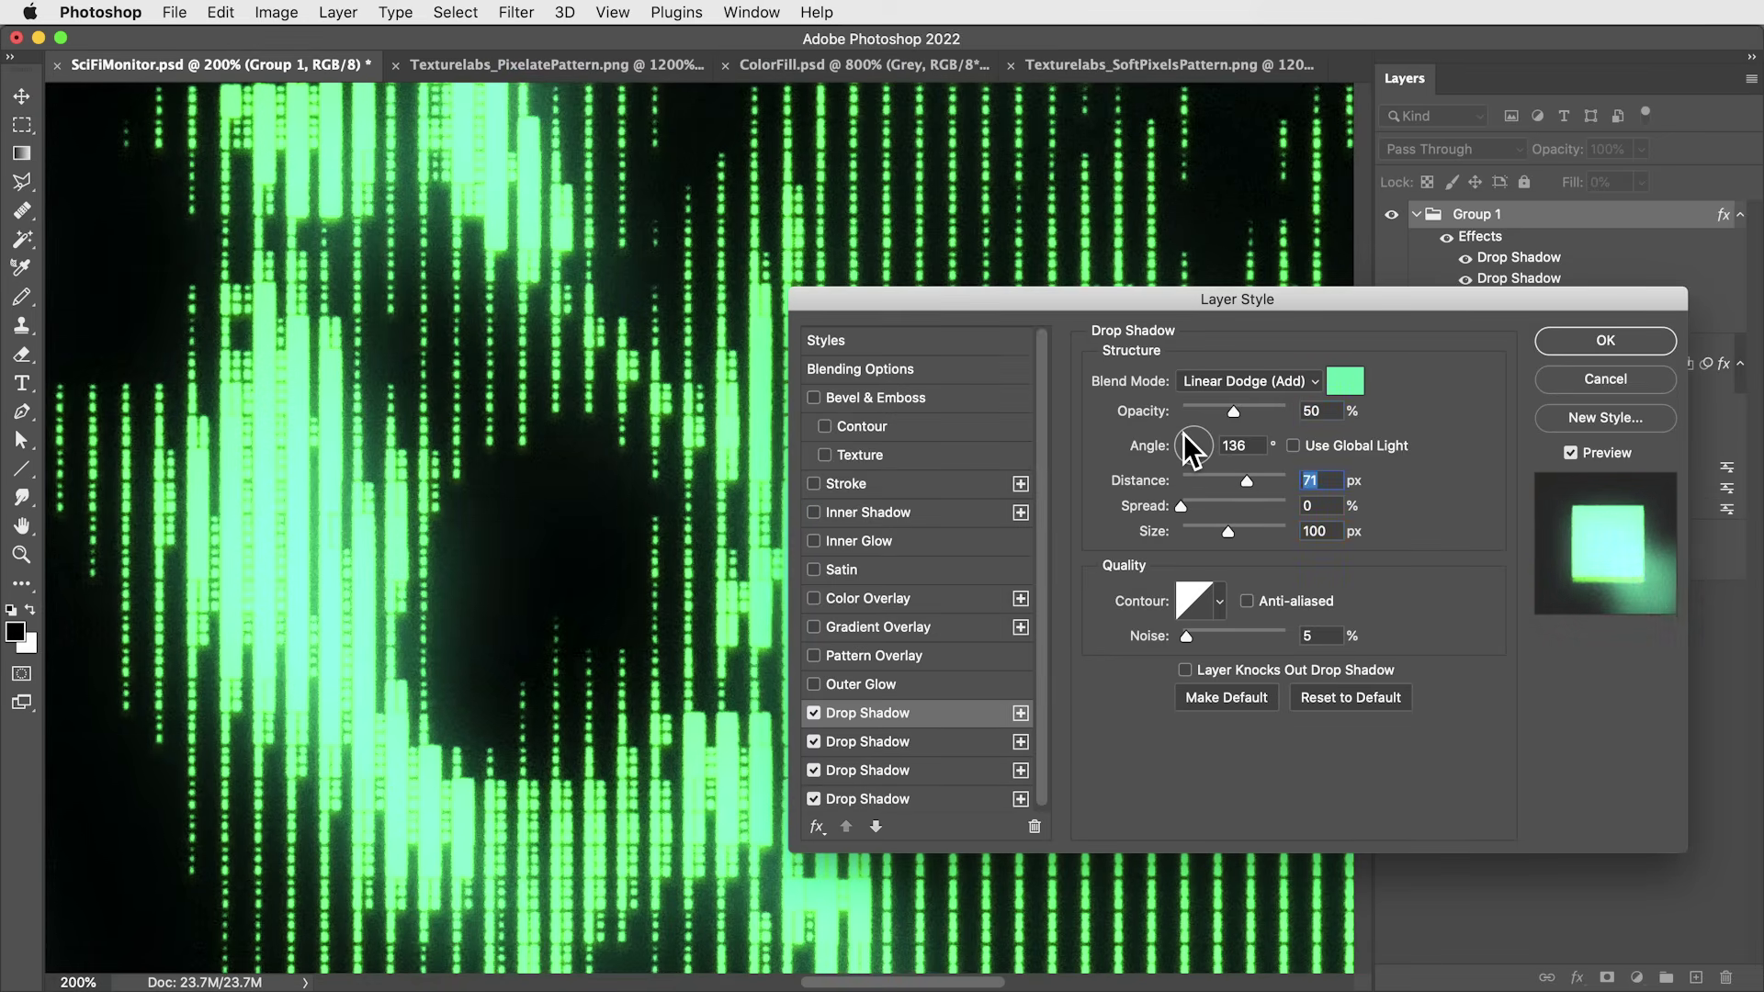
{"action": "left_click", "coordinate": [1342, 382]}
{"action": "left_click", "coordinate": [1364, 670]}
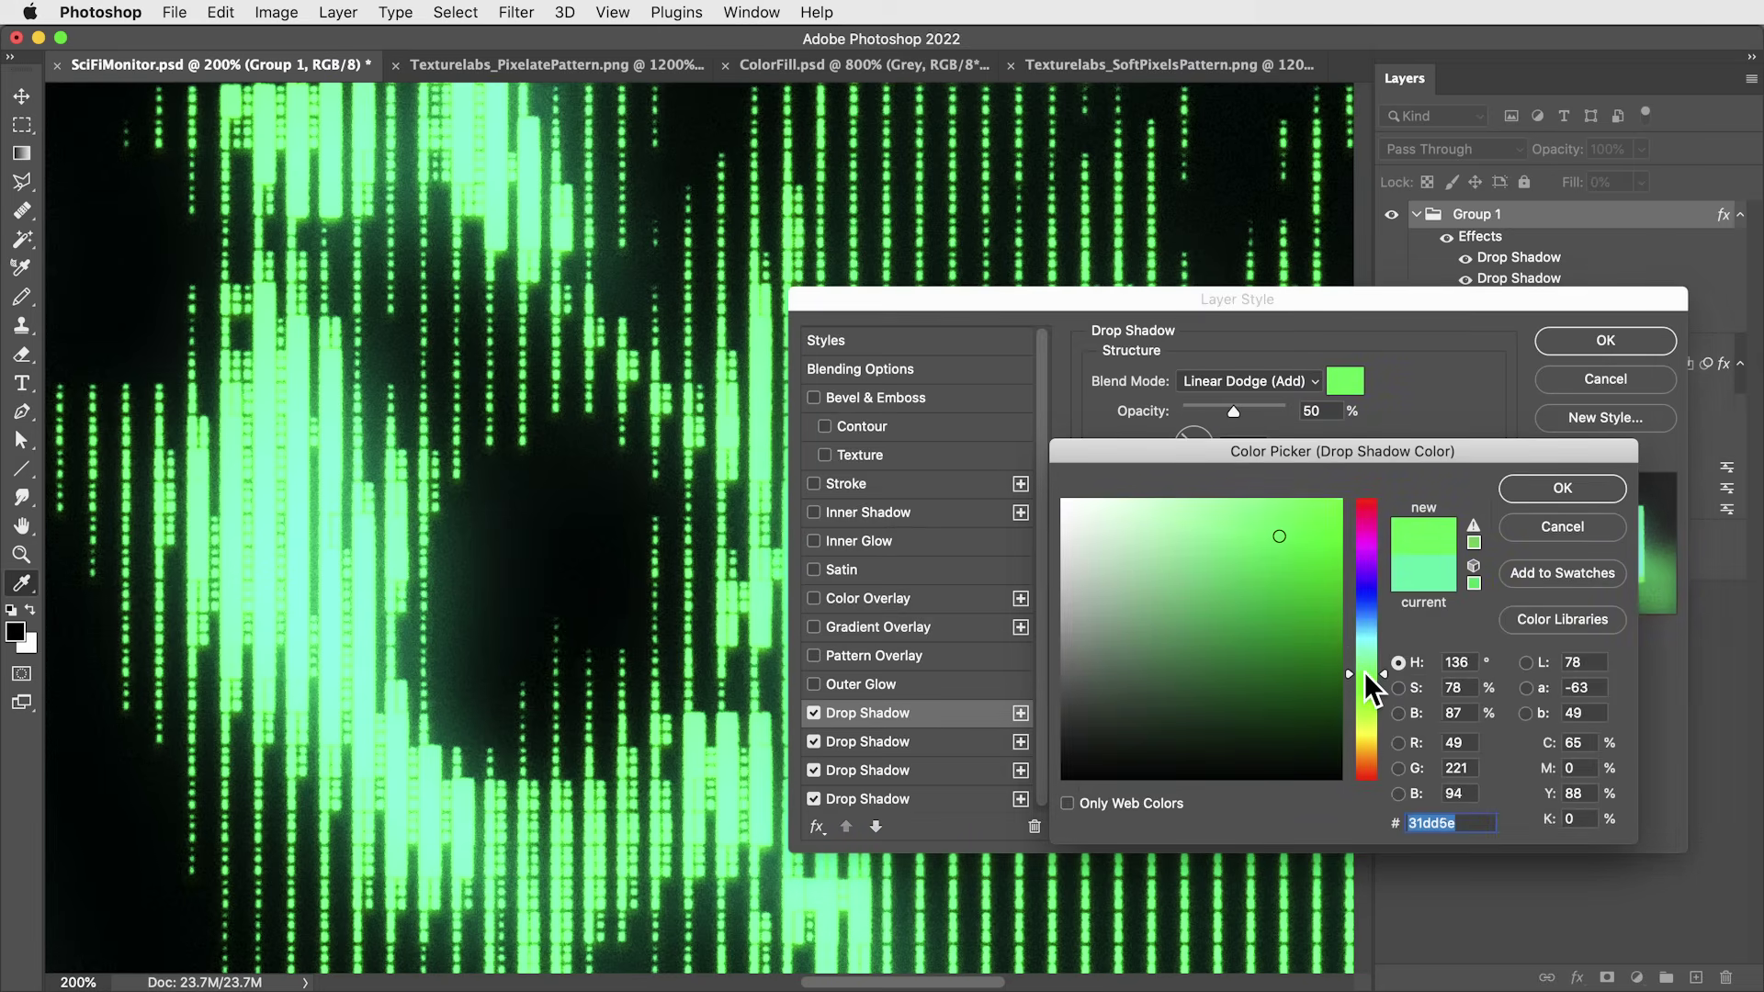
{"action": "left_click", "coordinate": [1561, 487]}
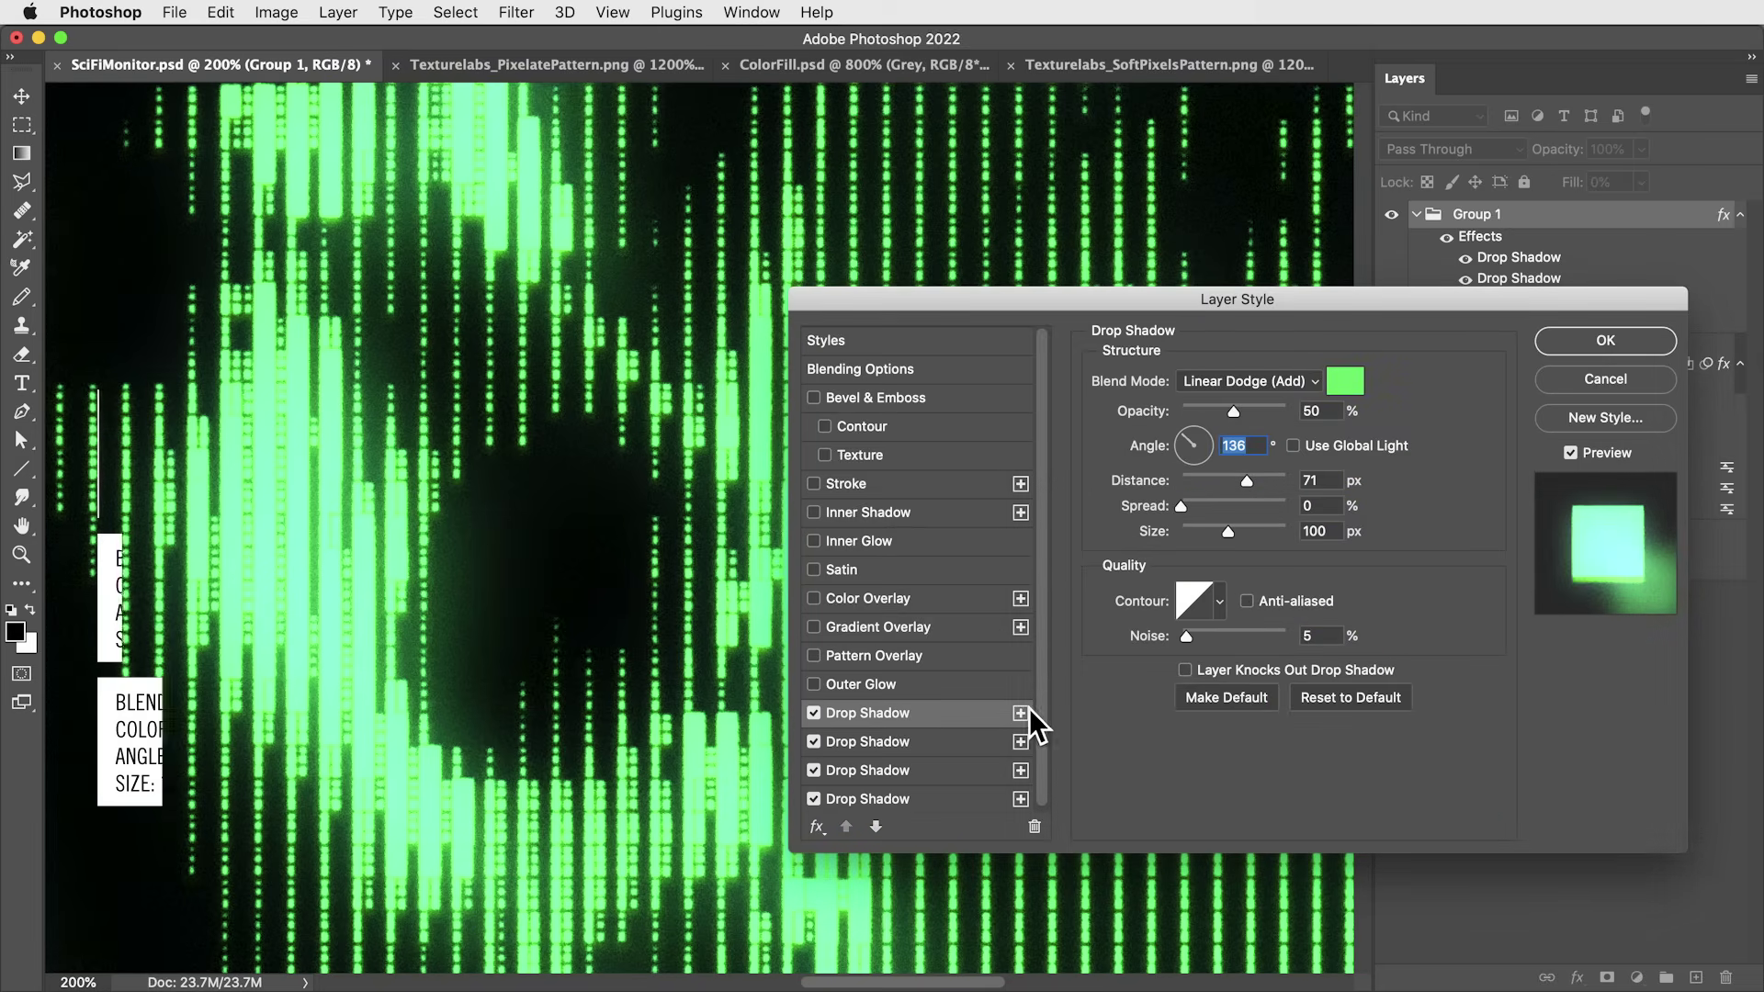
Step: Make the final shadow 250 px size, 200 px distance, -135° angle, colour #007088
{"action": "scroll", "coordinate": [1029, 625], "scroll_direction": "down", "scroll_amount": 1}
{"action": "left_click_drag", "start_coordinate": [1236, 531], "coordinate": [1272, 481]}
{"action": "left_click", "coordinate": [1205, 453]}
{"action": "left_click", "coordinate": [1176, 461]}
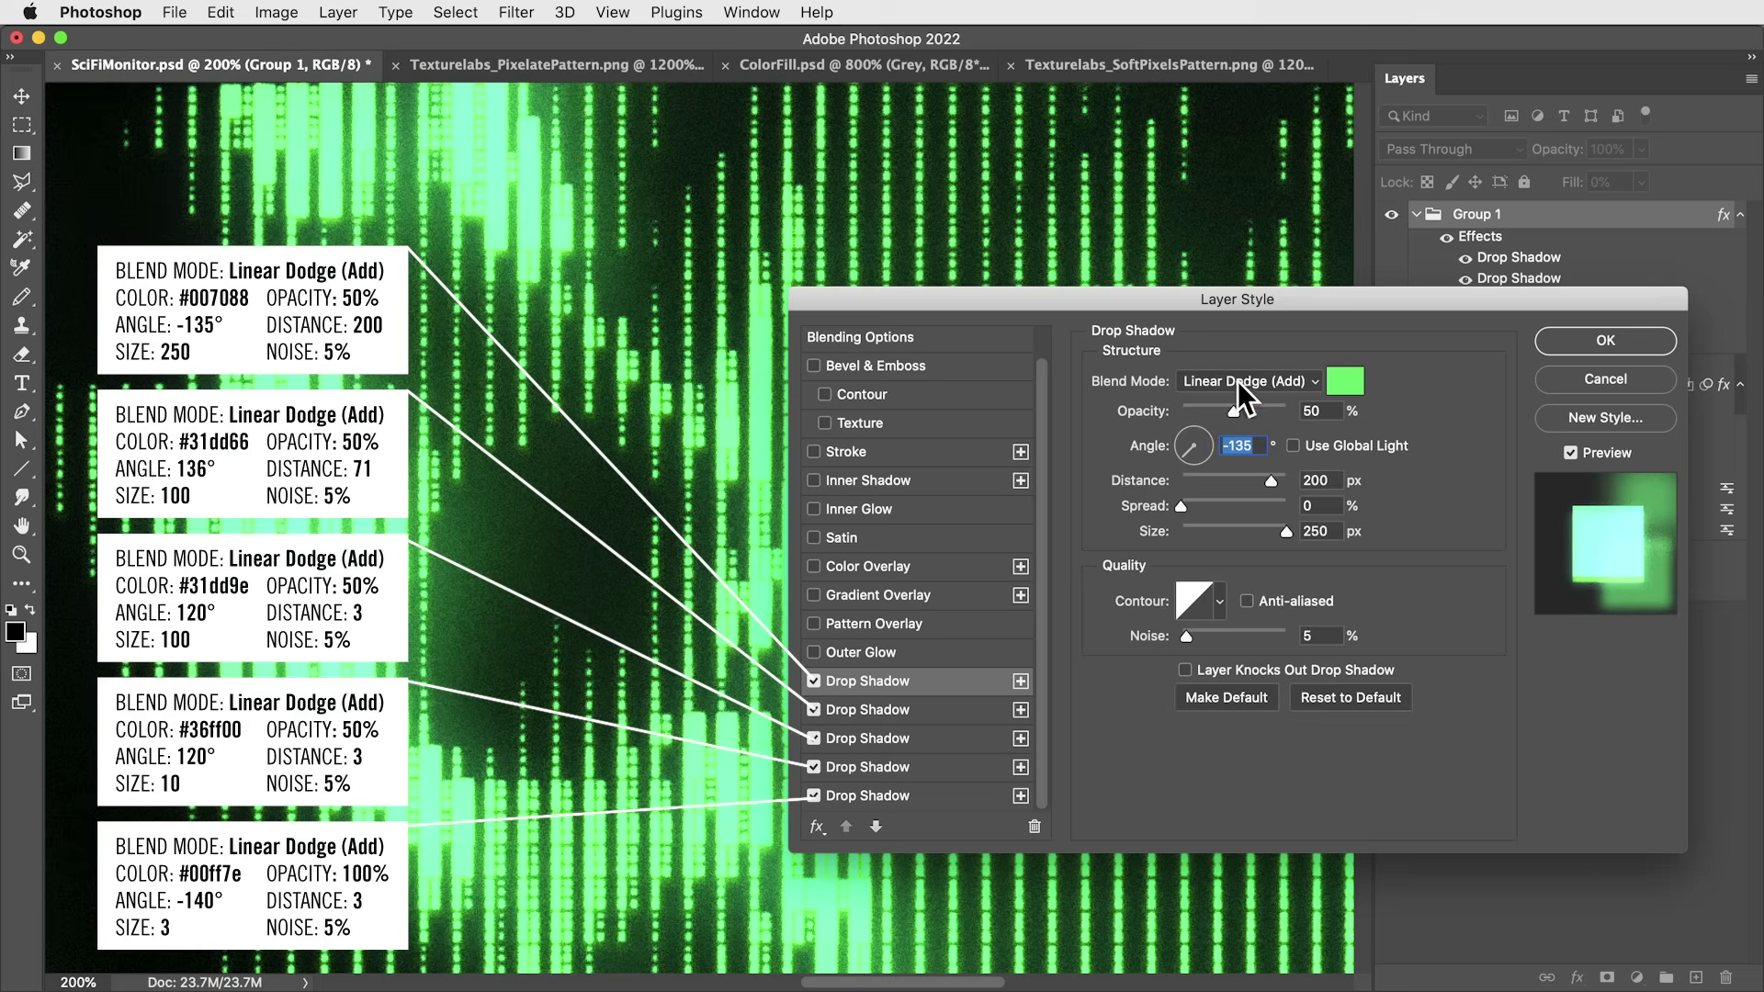
{"action": "left_click", "coordinate": [1344, 381]}
{"action": "left_click", "coordinate": [1367, 646]}
{"action": "type", "text": "007088"}
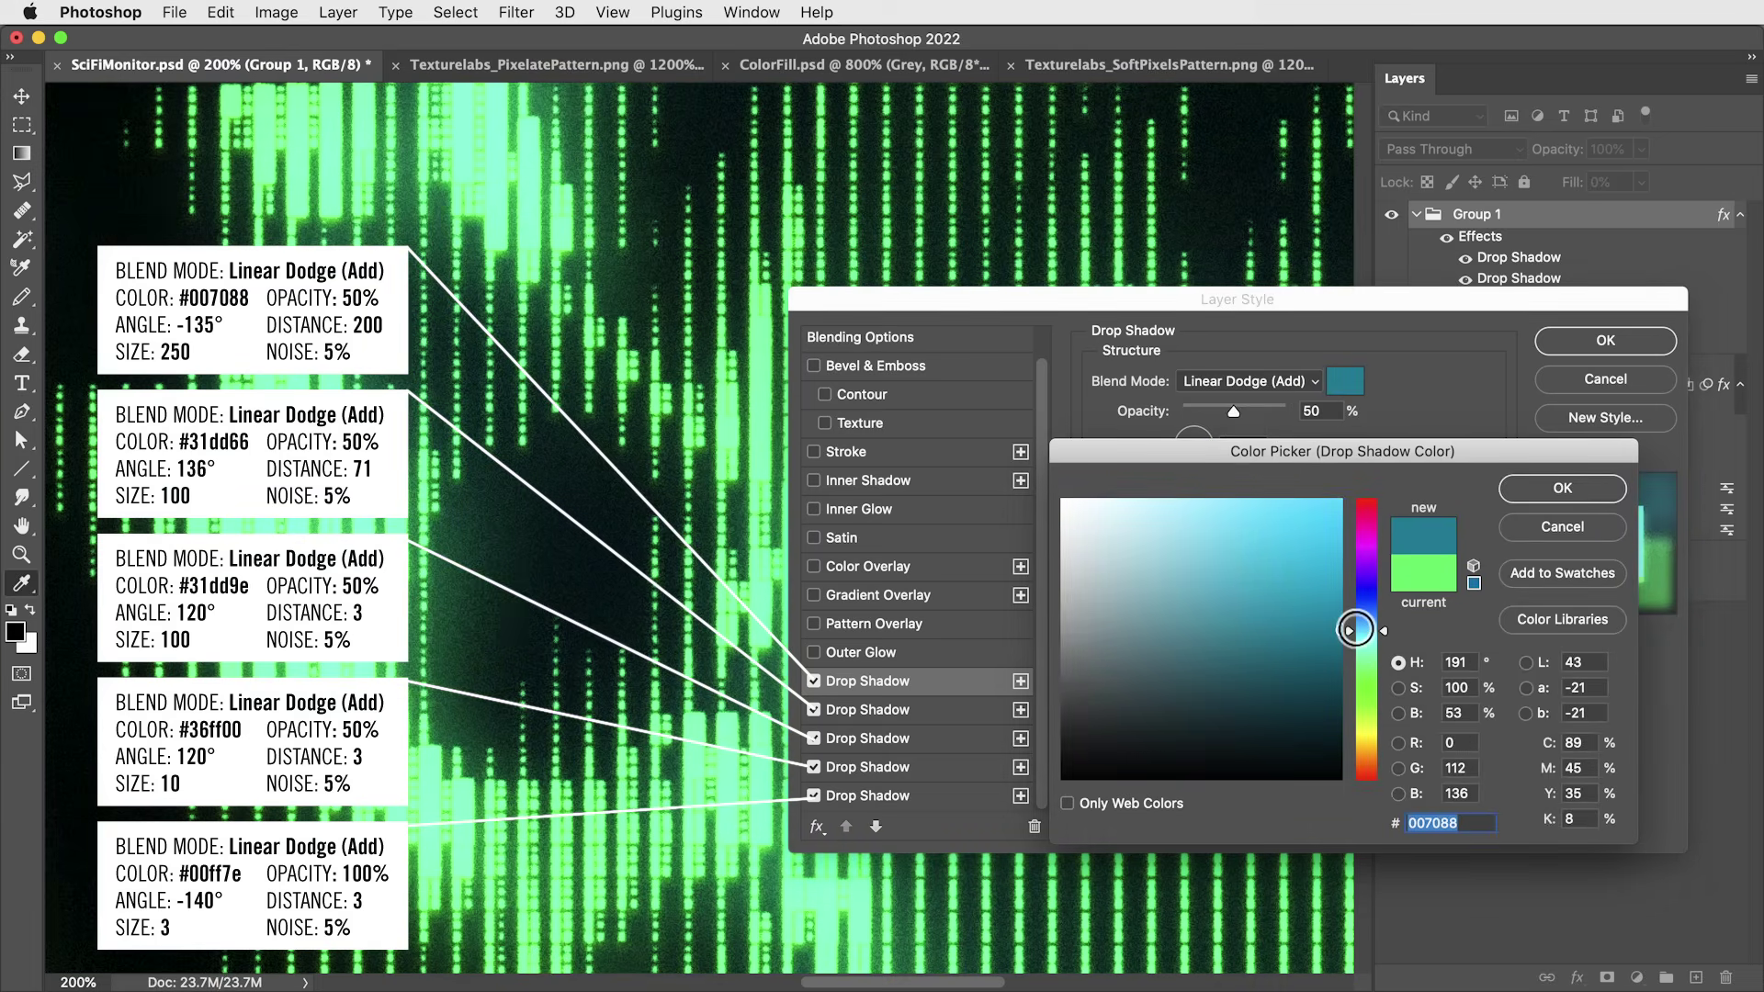
{"action": "left_click", "coordinate": [1563, 488]}
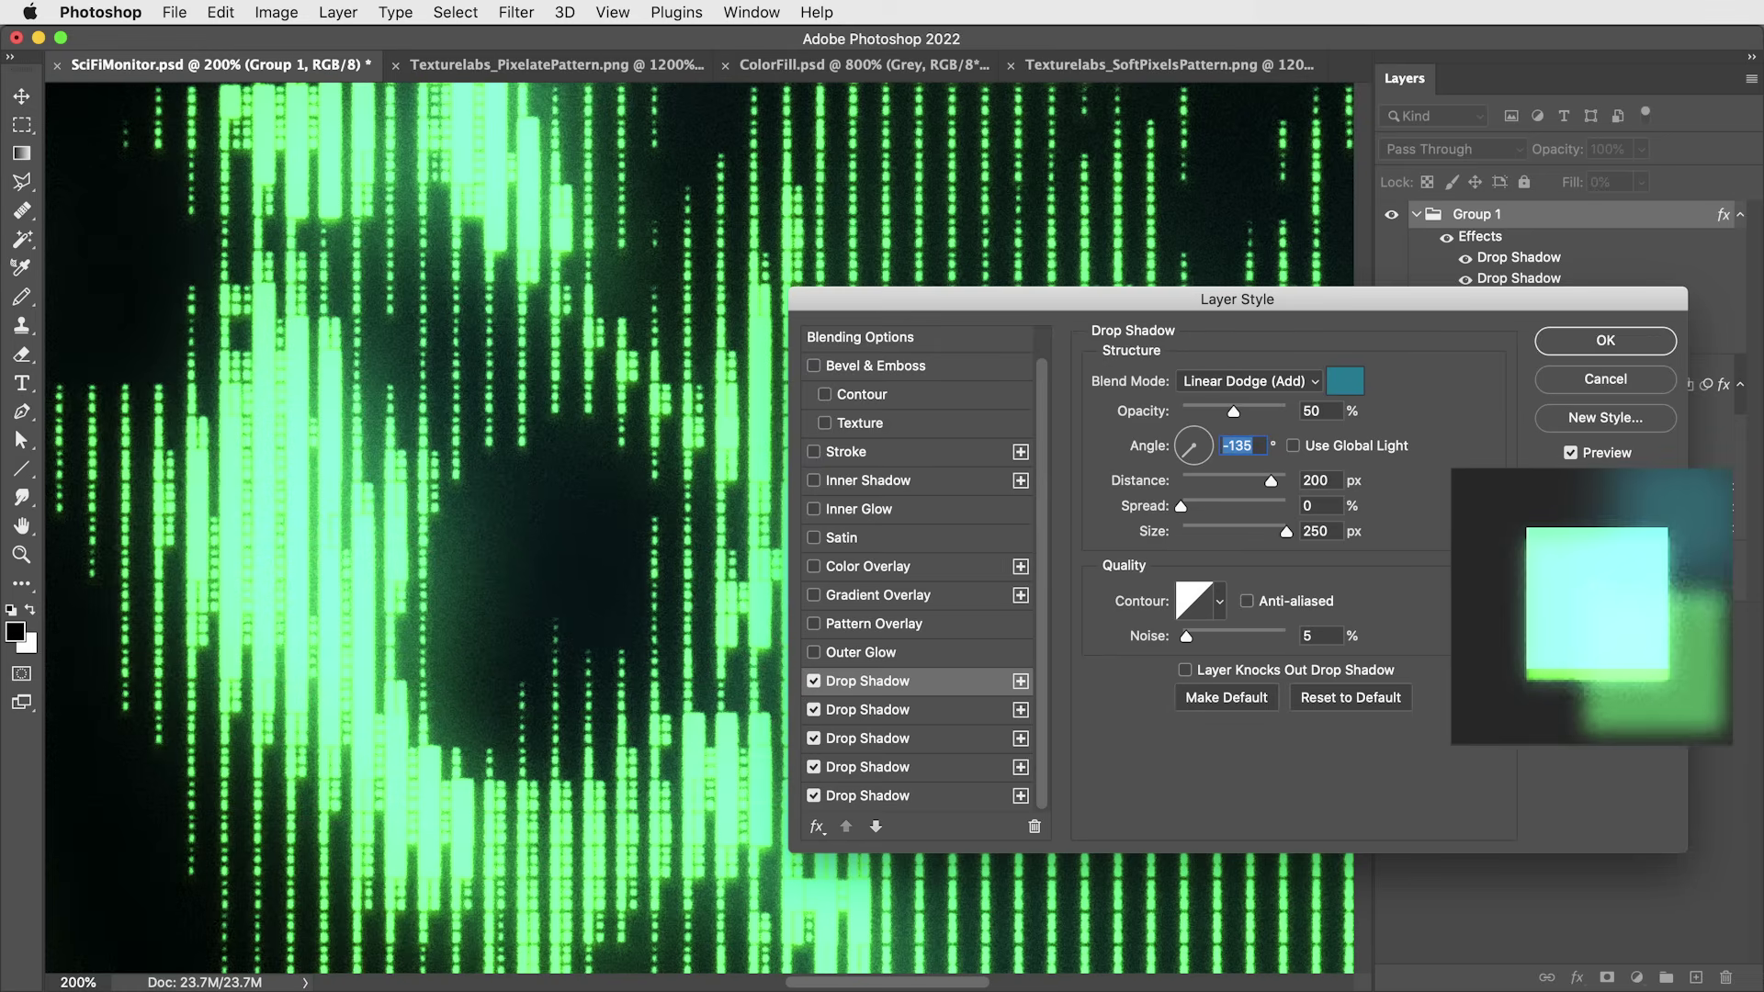
Step: Enable Inner Glow with Center source at 70% opacity and apply the layer style
{"action": "left_click", "coordinate": [856, 514]}
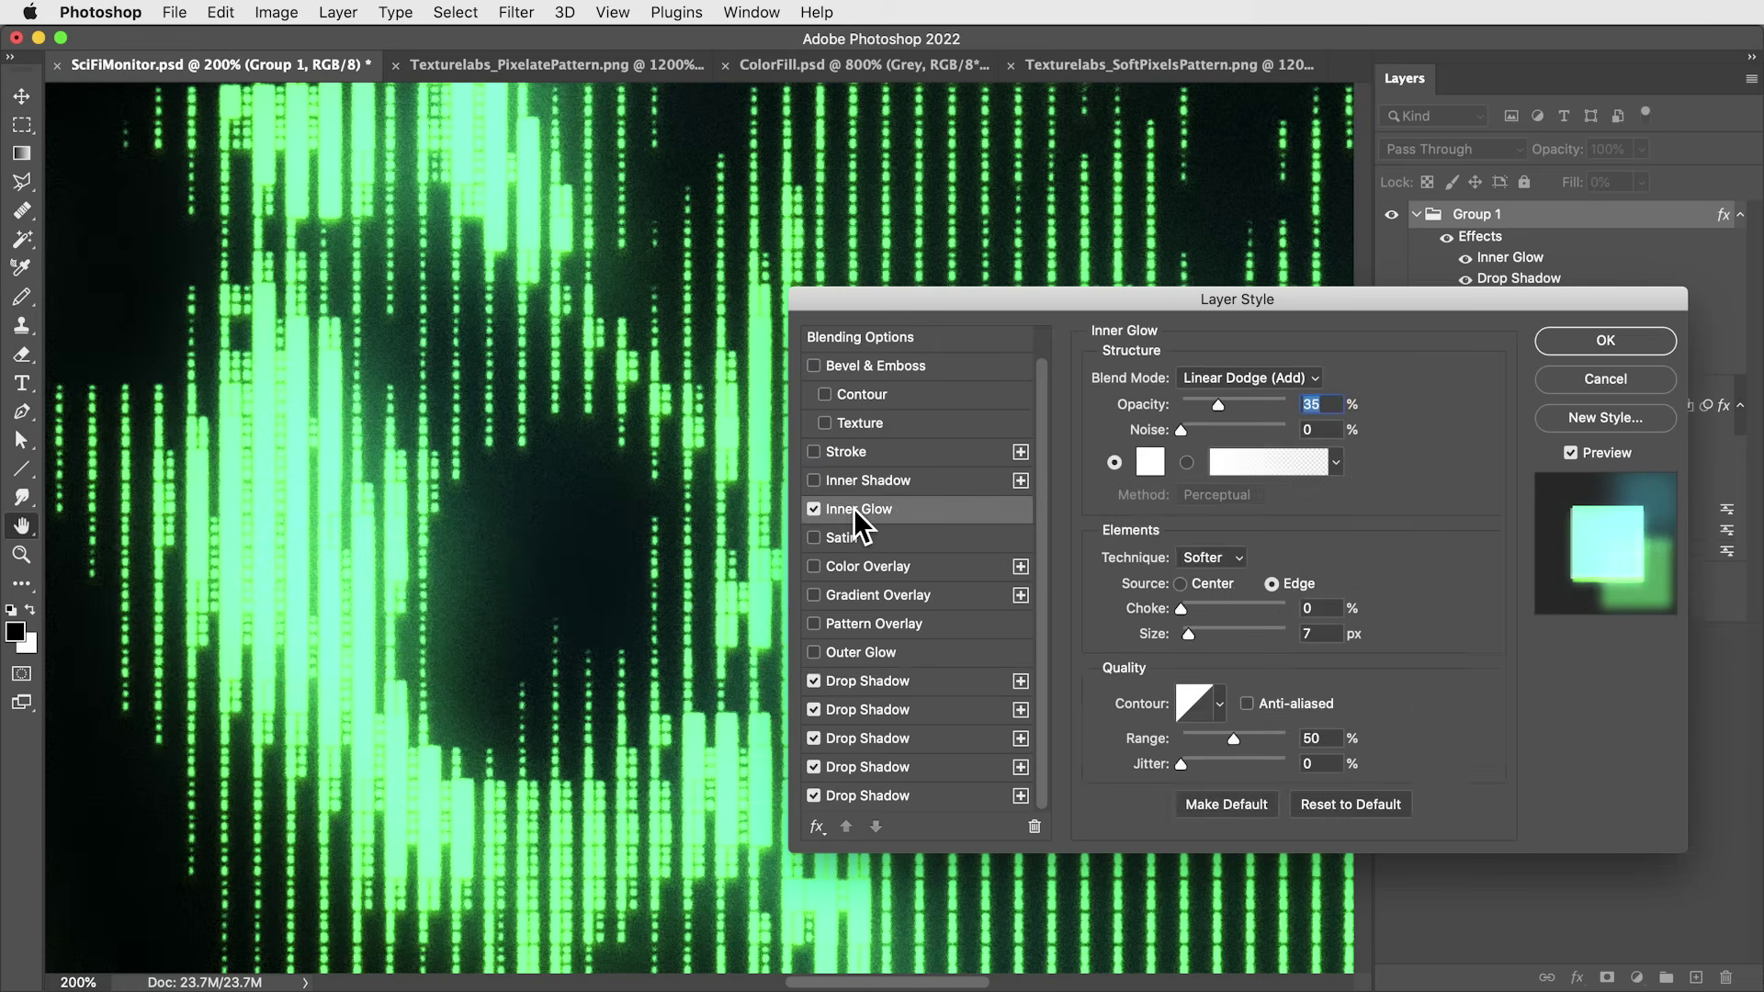
{"action": "left_click", "coordinate": [1180, 584]}
{"action": "left_click_drag", "start_coordinate": [1218, 405], "coordinate": [1255, 403]}
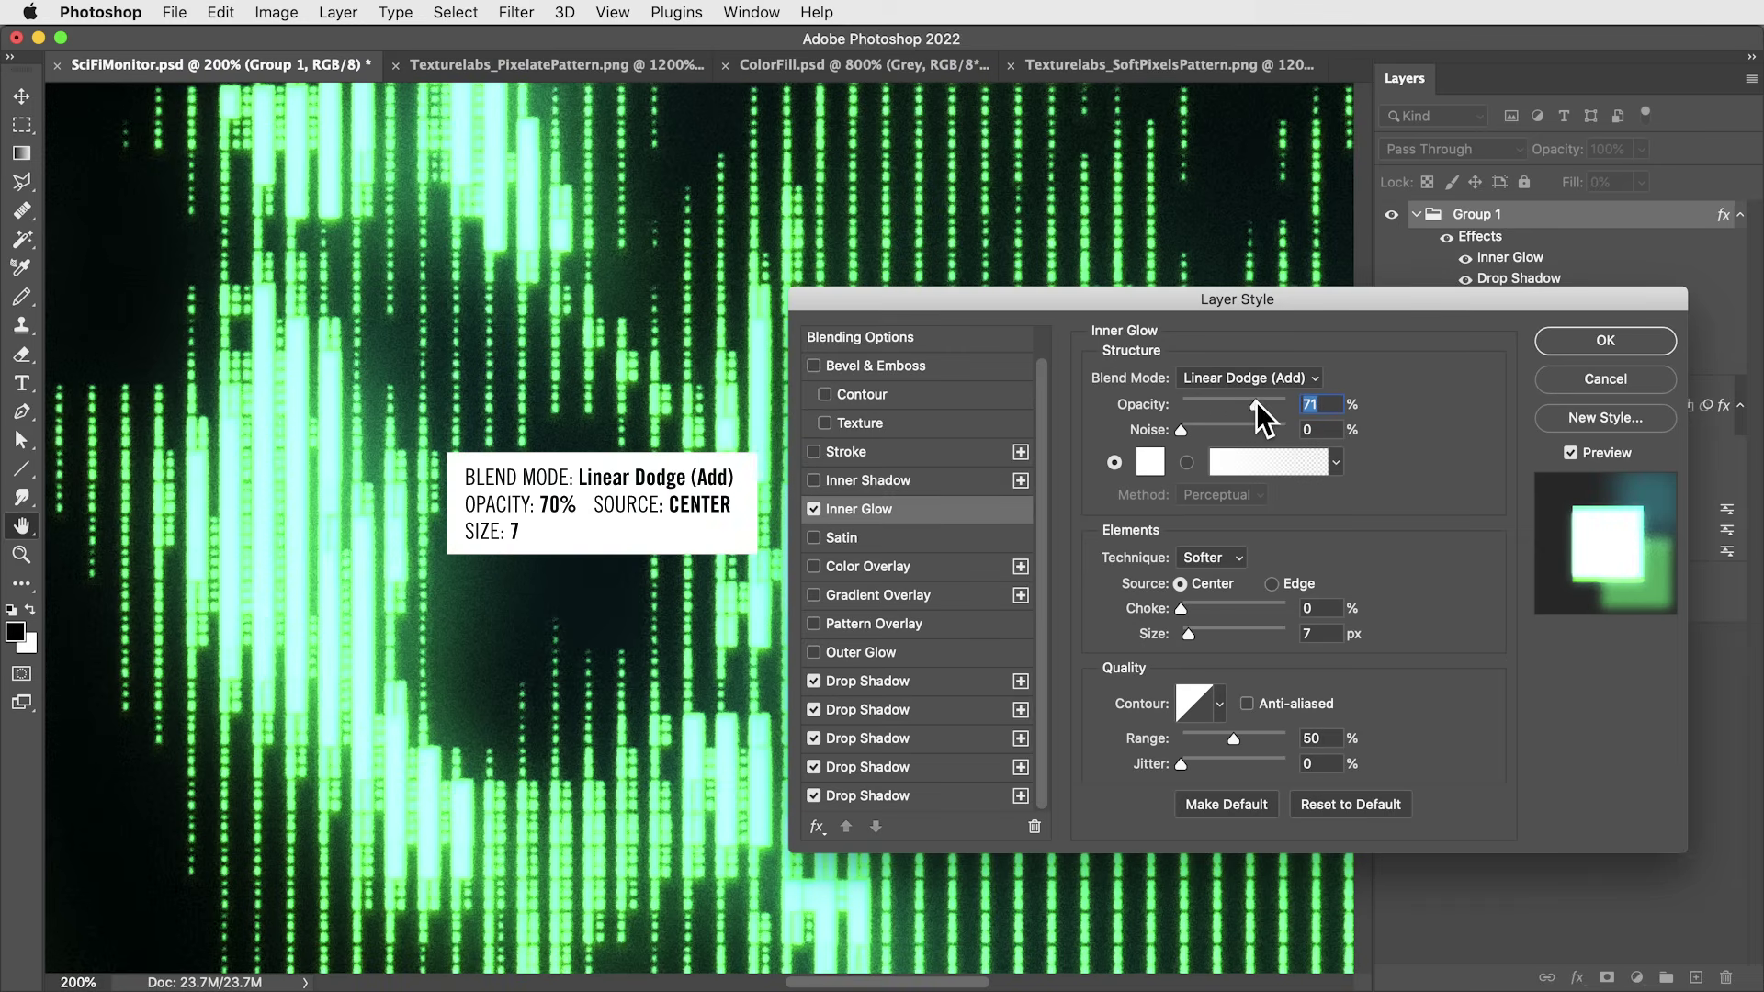
{"action": "key", "text": "Down"}
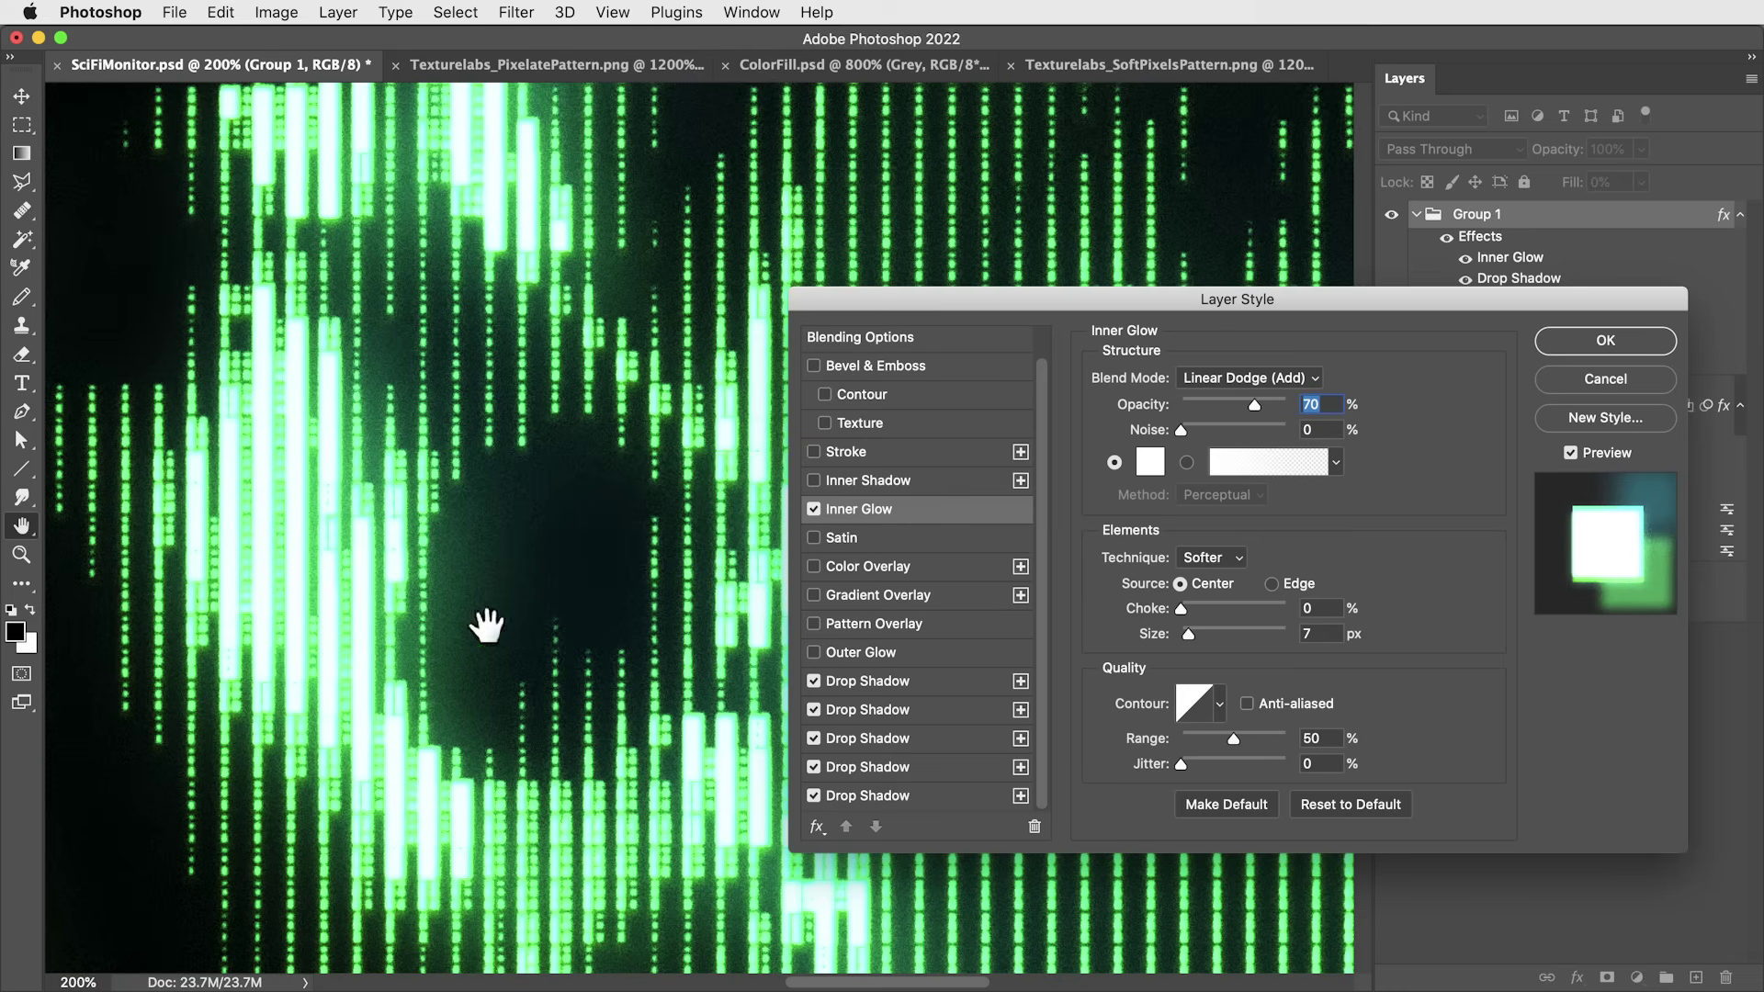
{"action": "left_click", "coordinate": [1604, 340]}
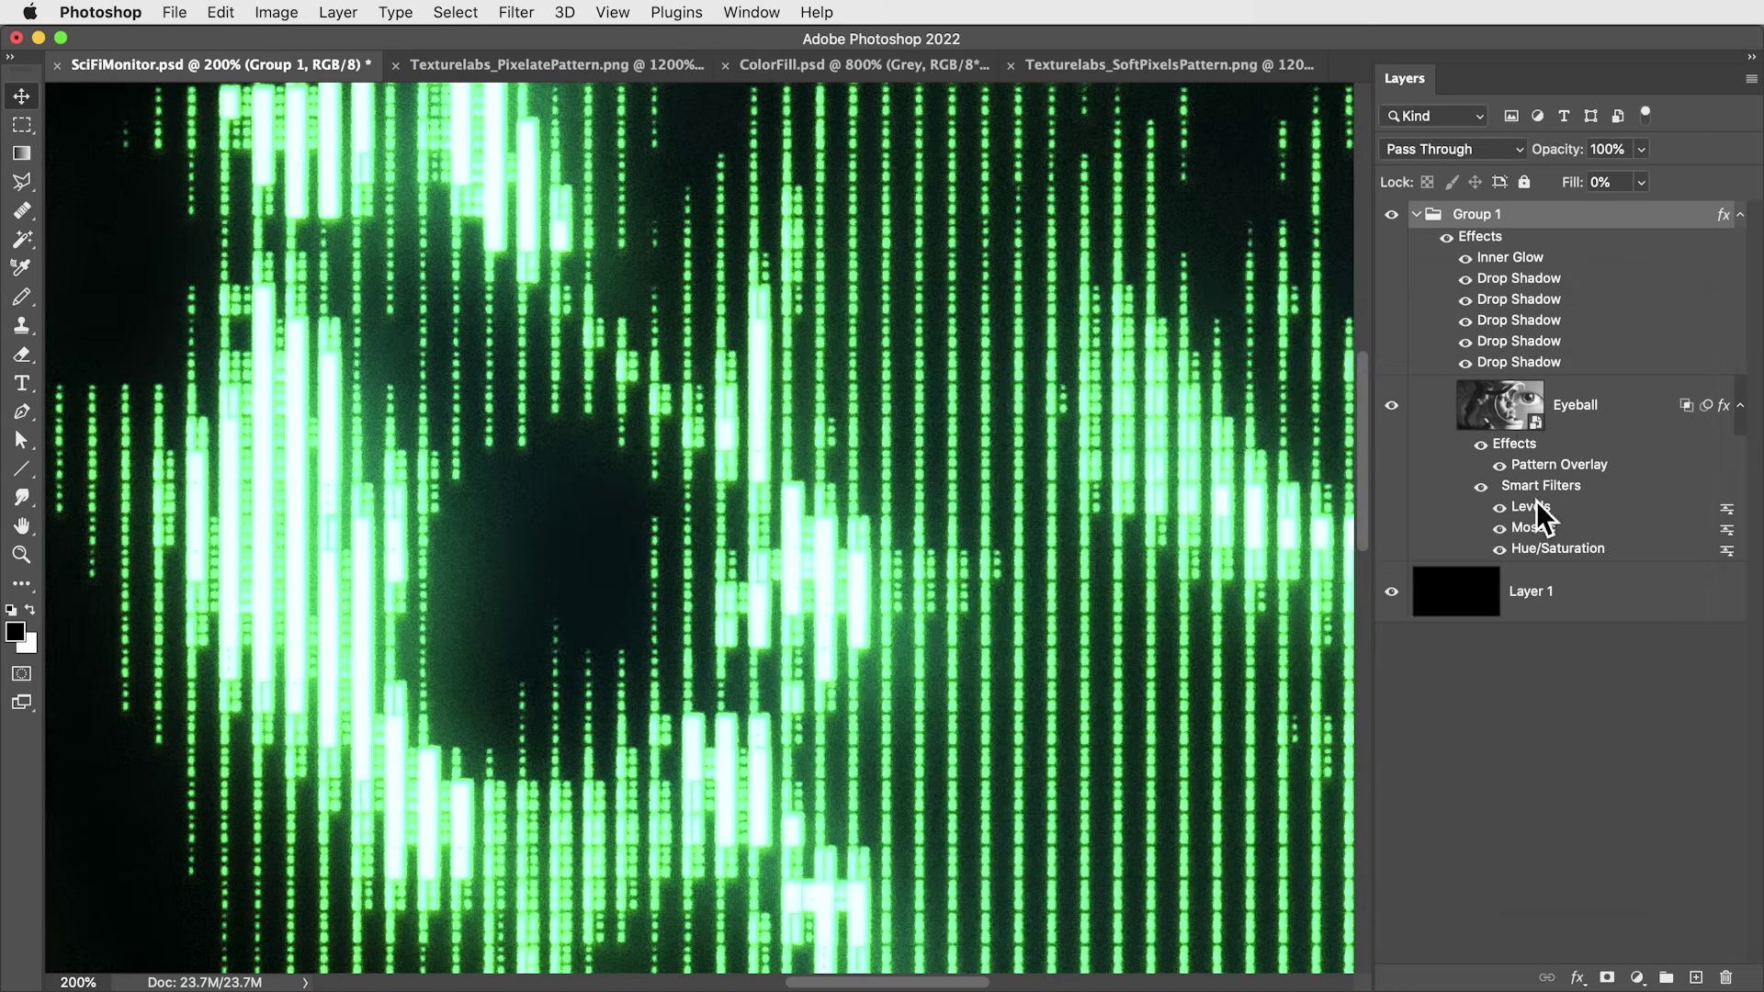
Step: Fit the image on screen and lower the Eyeball Levels filter's midtone slider
{"action": "key", "text": "v"}
{"action": "key", "text": "super+0"}
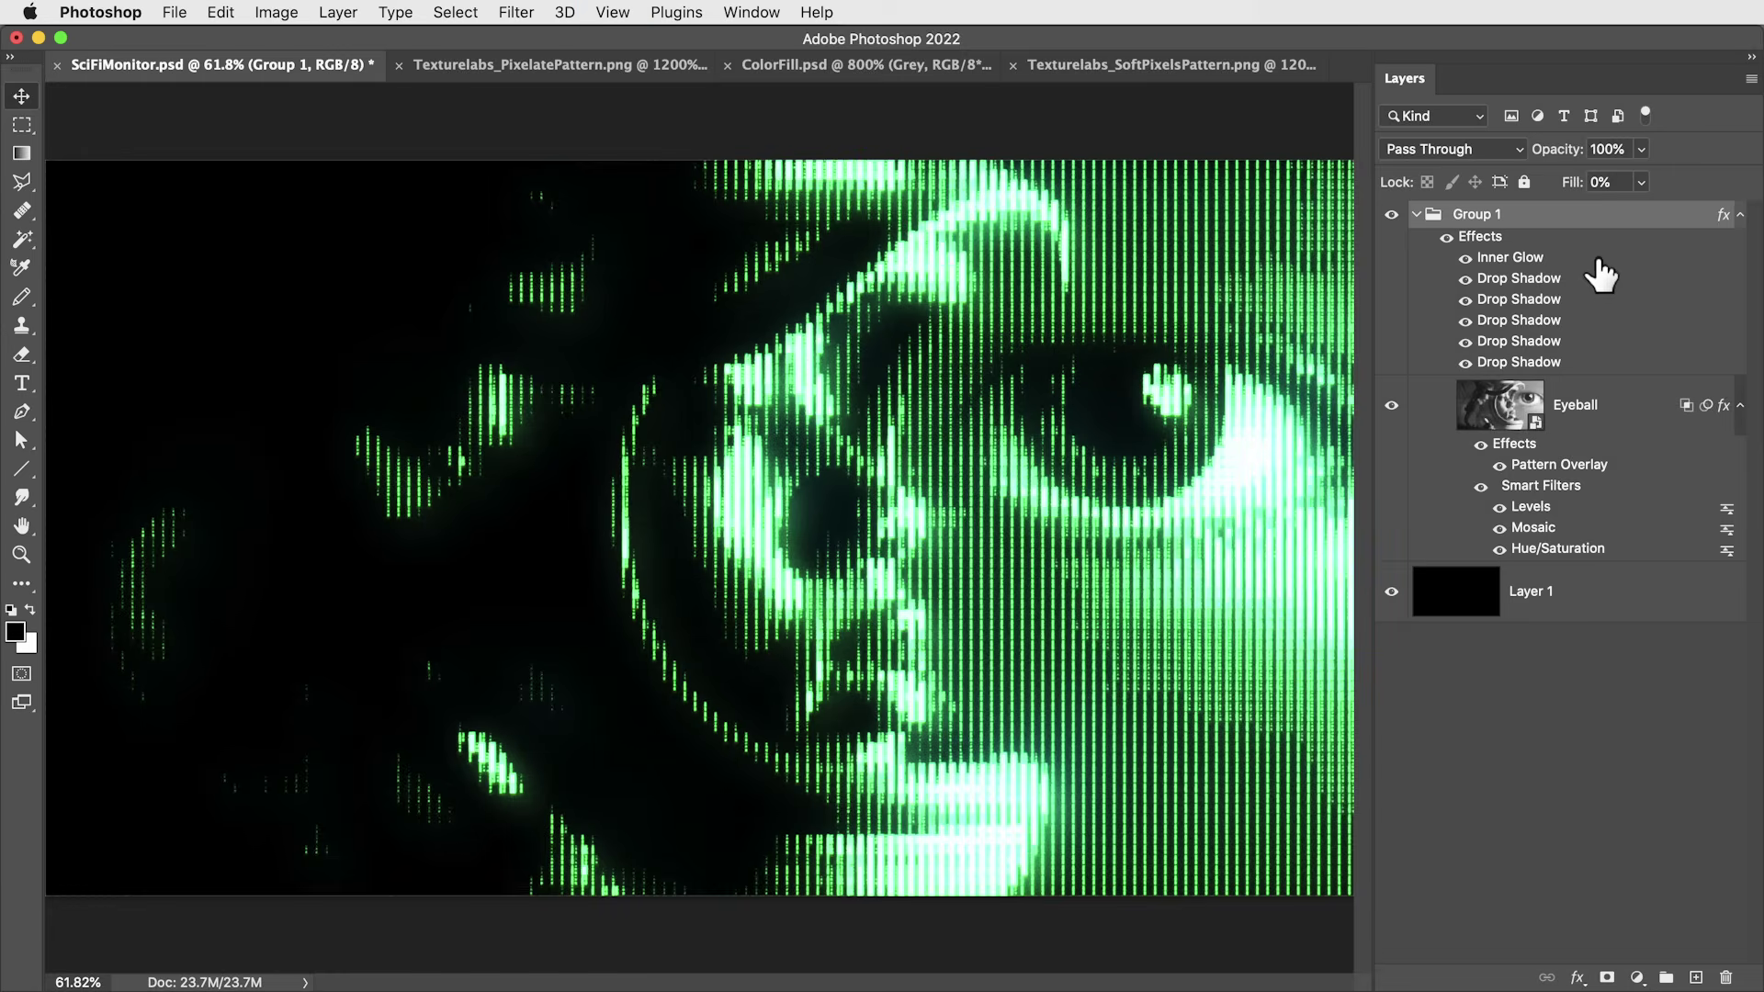
{"action": "double_click", "coordinate": [1533, 508]}
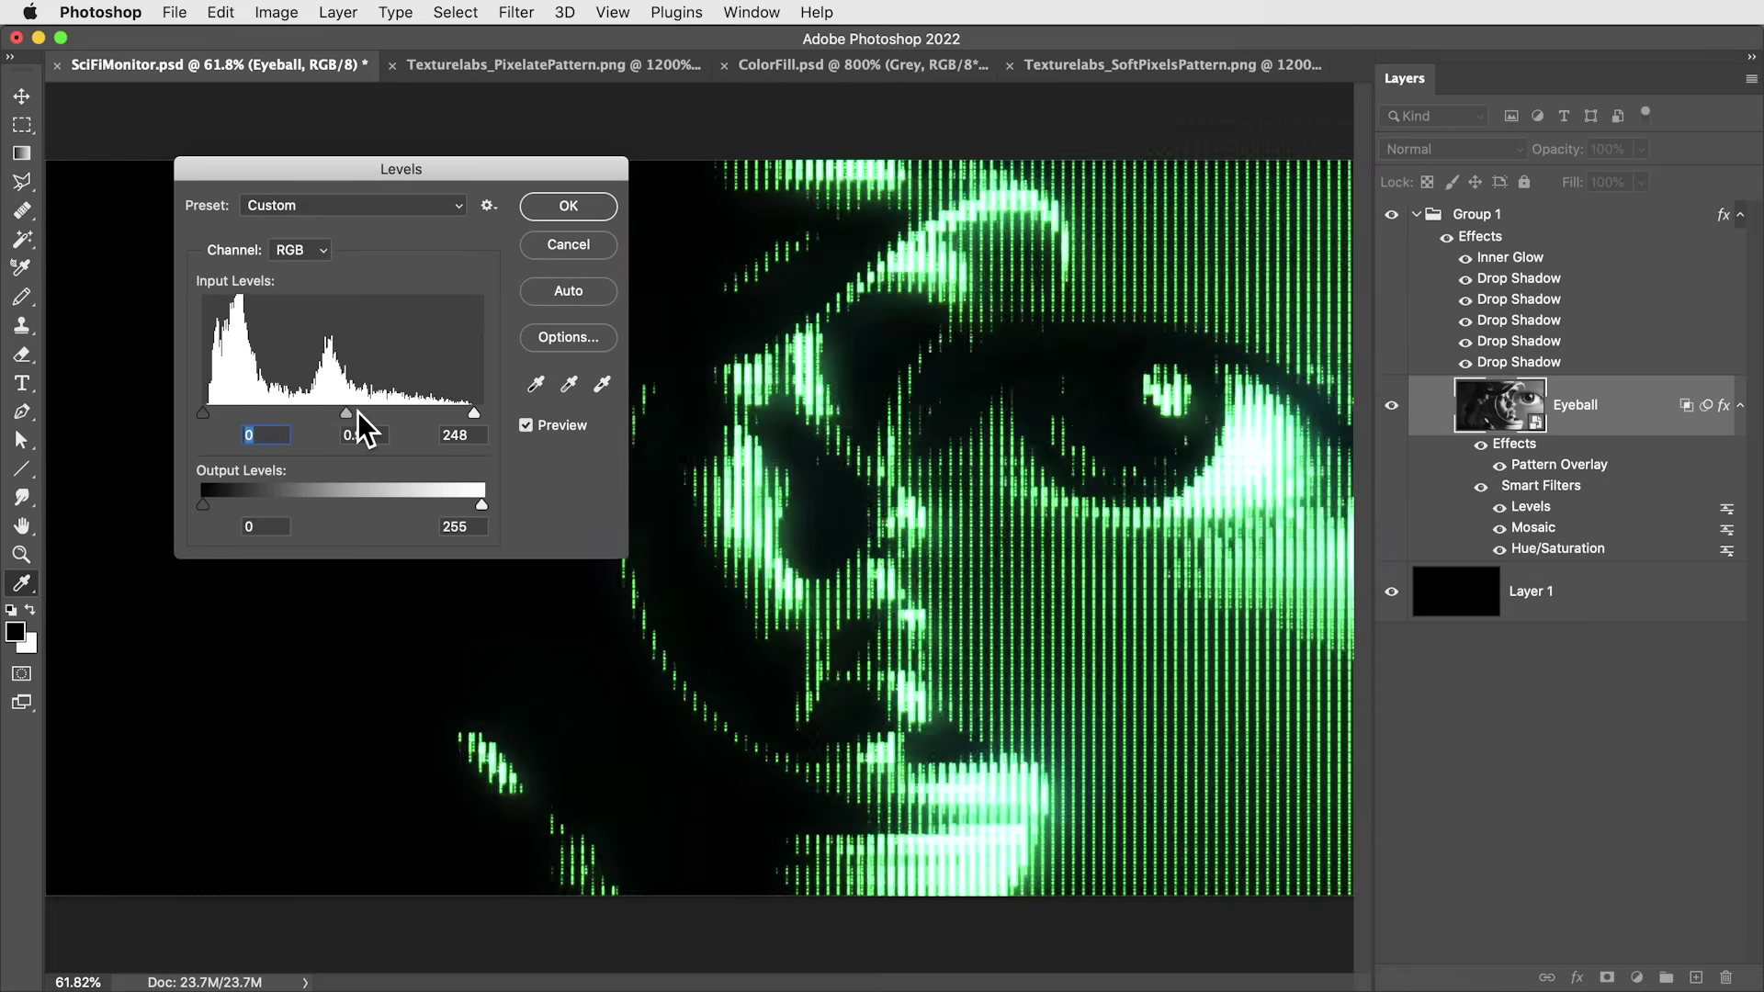
{"action": "mouse_move", "coordinate": [356, 412]}
{"action": "left_mouse_down"}
{"action": "mouse_move", "coordinate": [384, 410]}
{"action": "mouse_move", "coordinate": [329, 417]}
{"action": "left_mouse_up"}
{"action": "key", "text": "Return"}
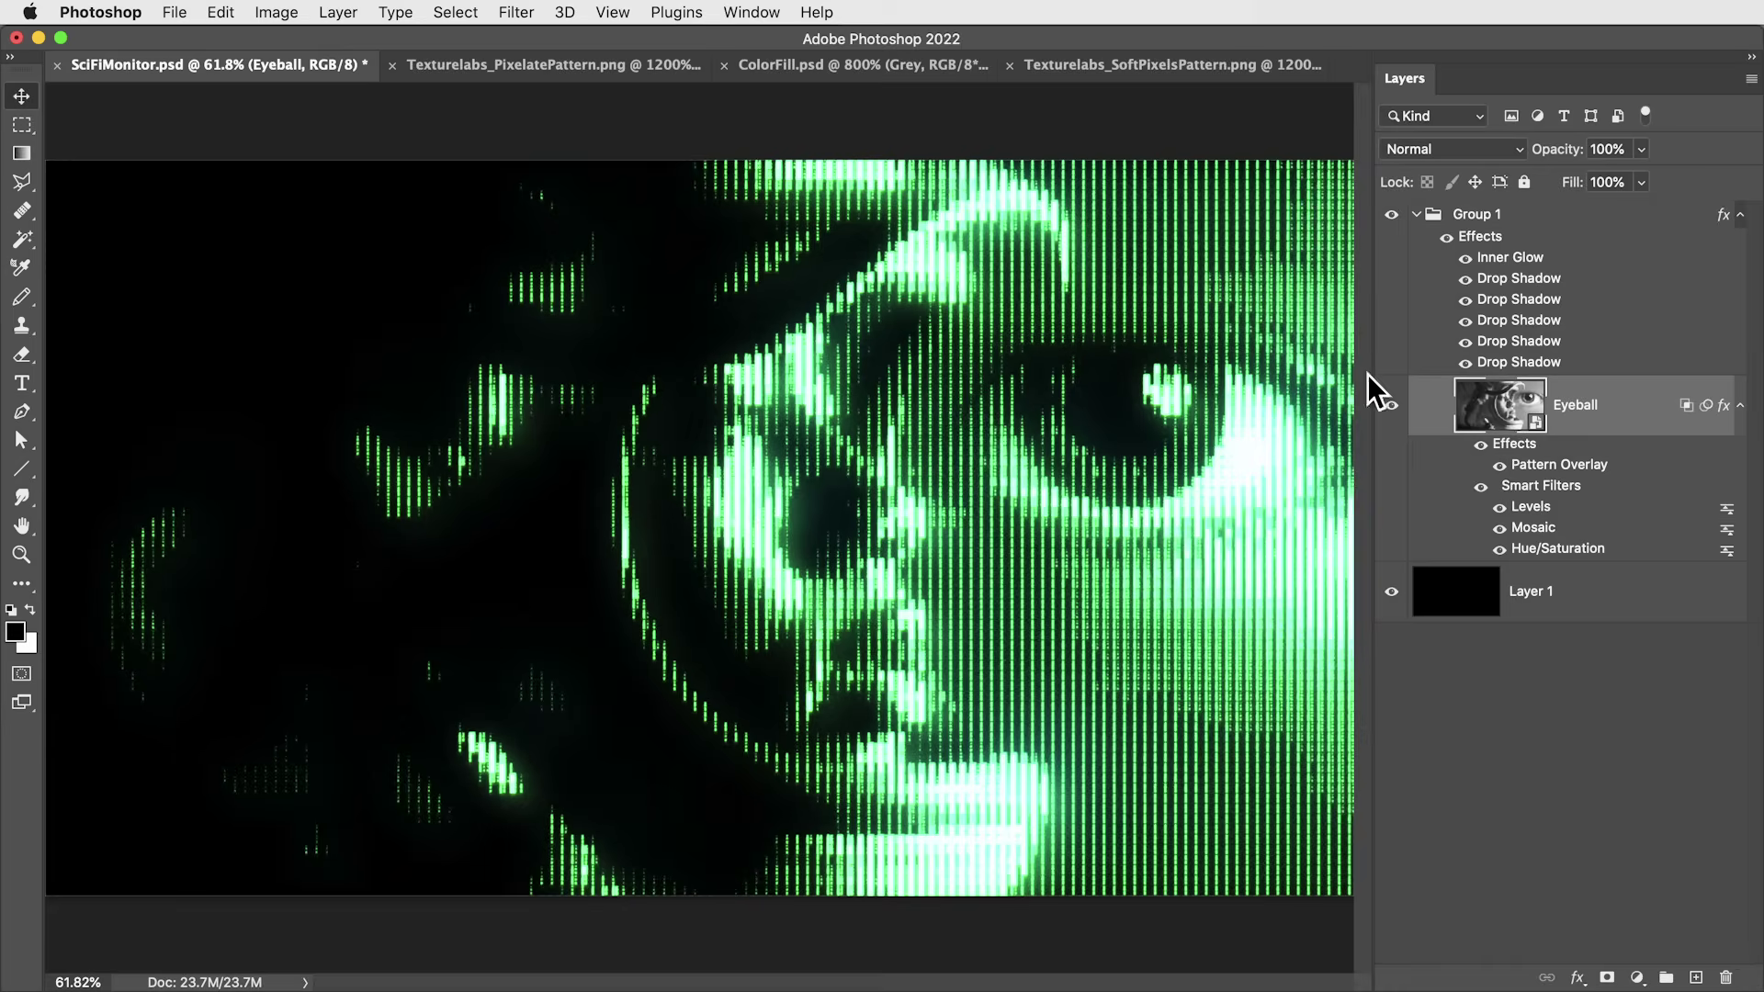
Step: Place the Batman image into the Eyeball smart object, save it, and set the pattern scale to 60%
{"action": "double_click", "coordinate": [1490, 398]}
{"action": "key", "text": "super+Tab"}
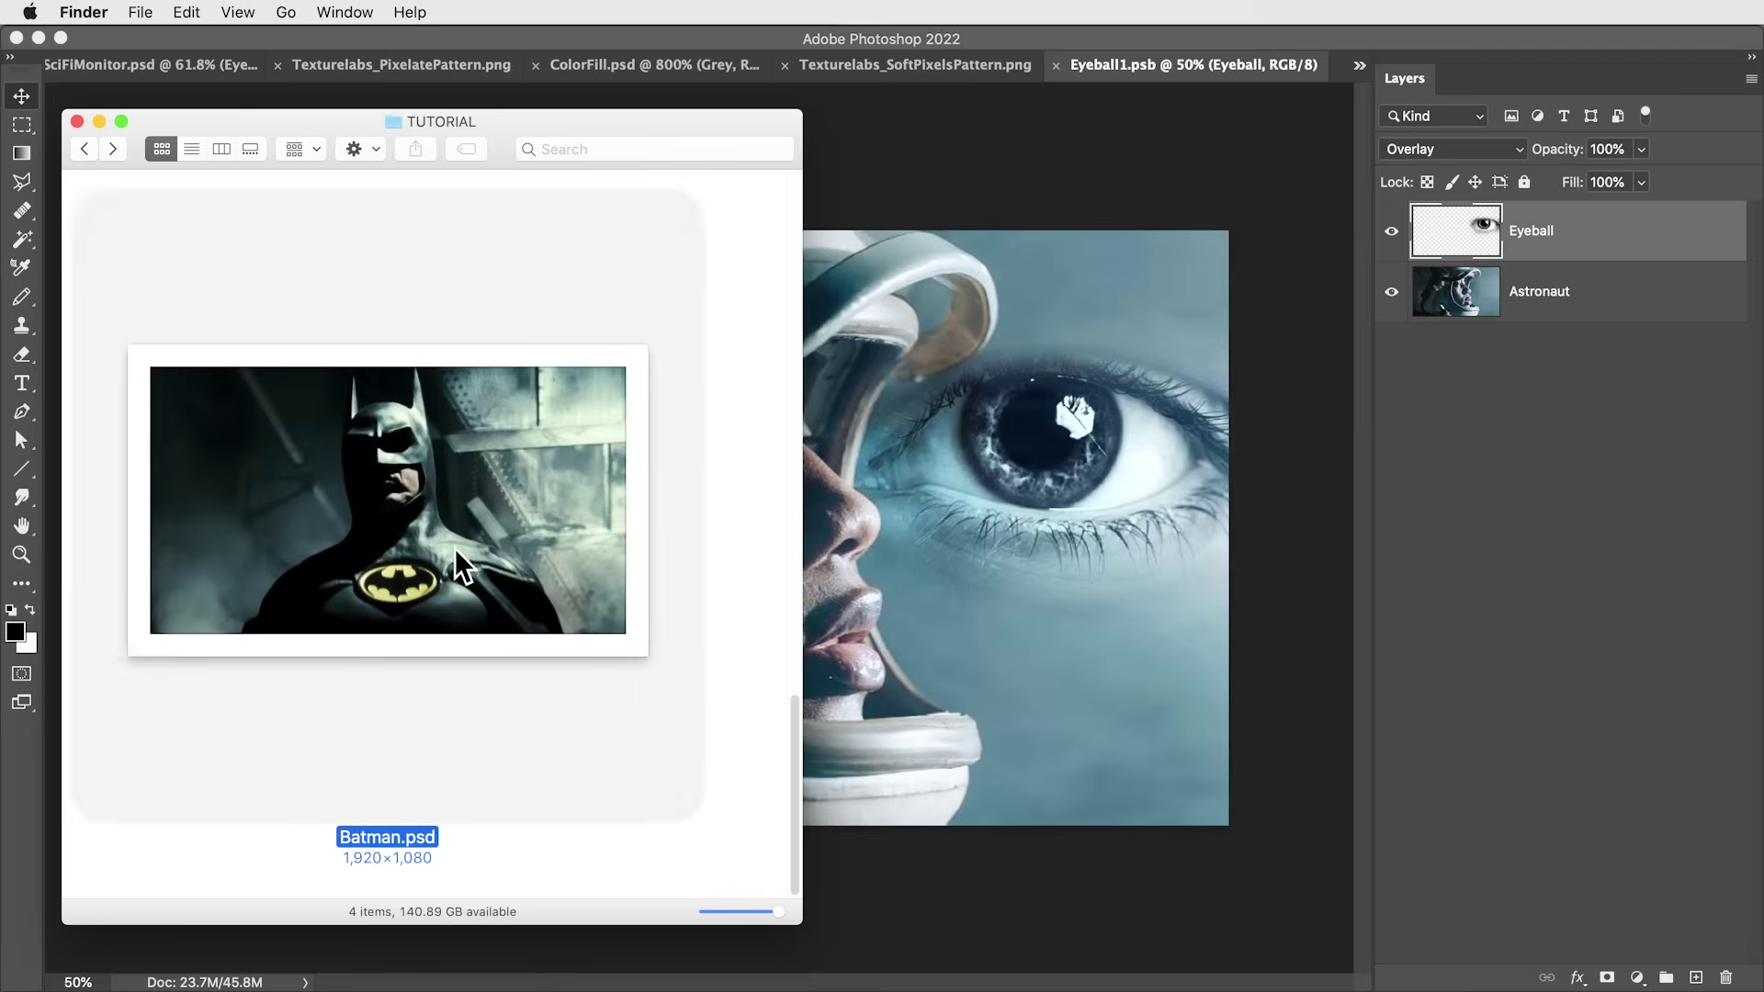
{"action": "left_click_drag", "start_coordinate": [455, 556], "coordinate": [952, 542]}
{"action": "key", "text": "Return"}
{"action": "key", "text": "super+s"}
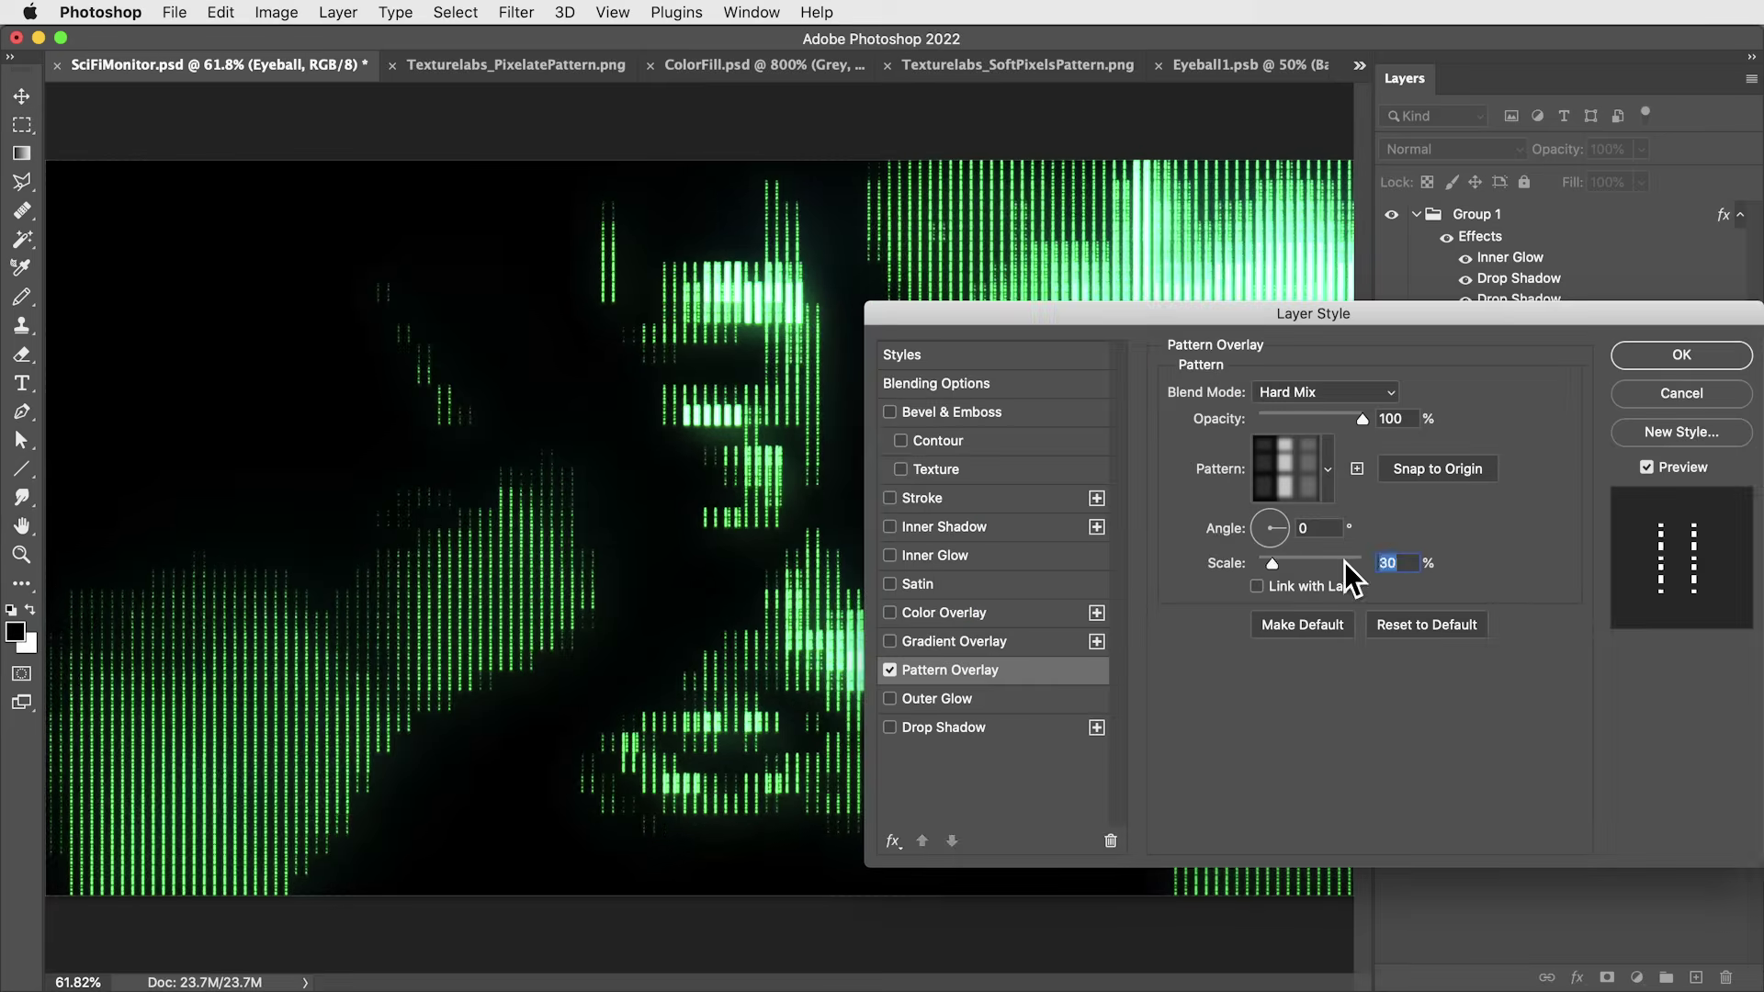
{"action": "type", "text": "60"}
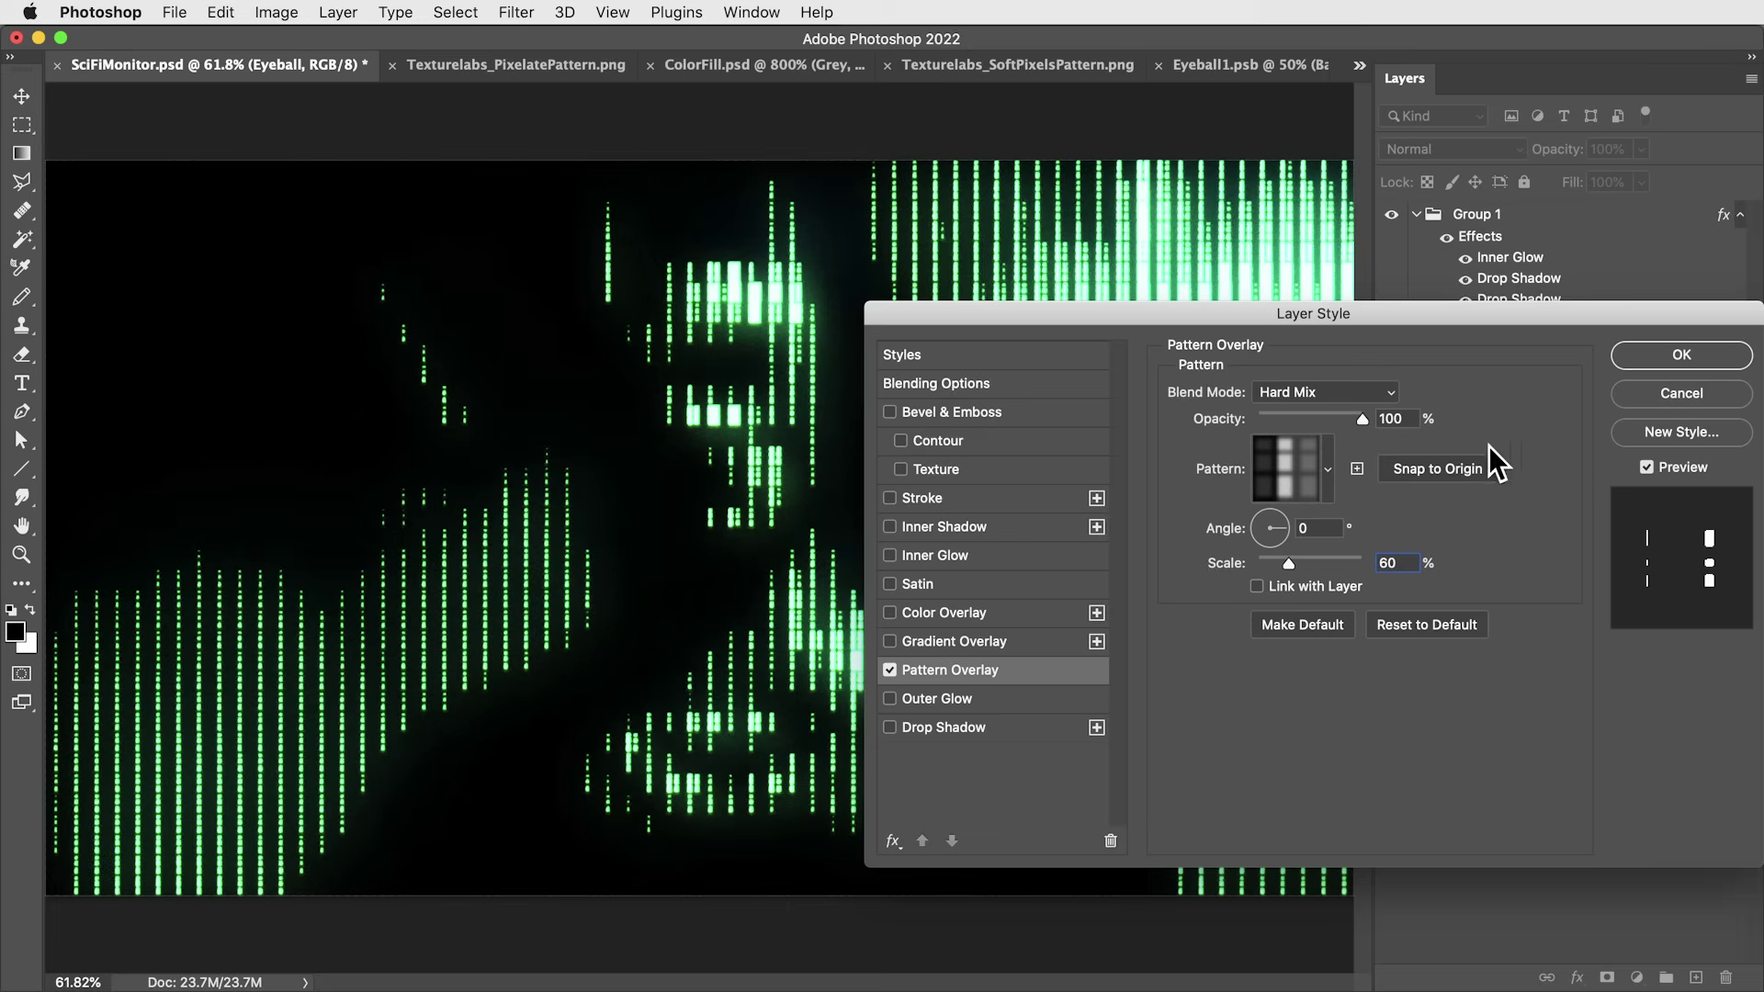
{"action": "left_click", "coordinate": [1680, 356]}
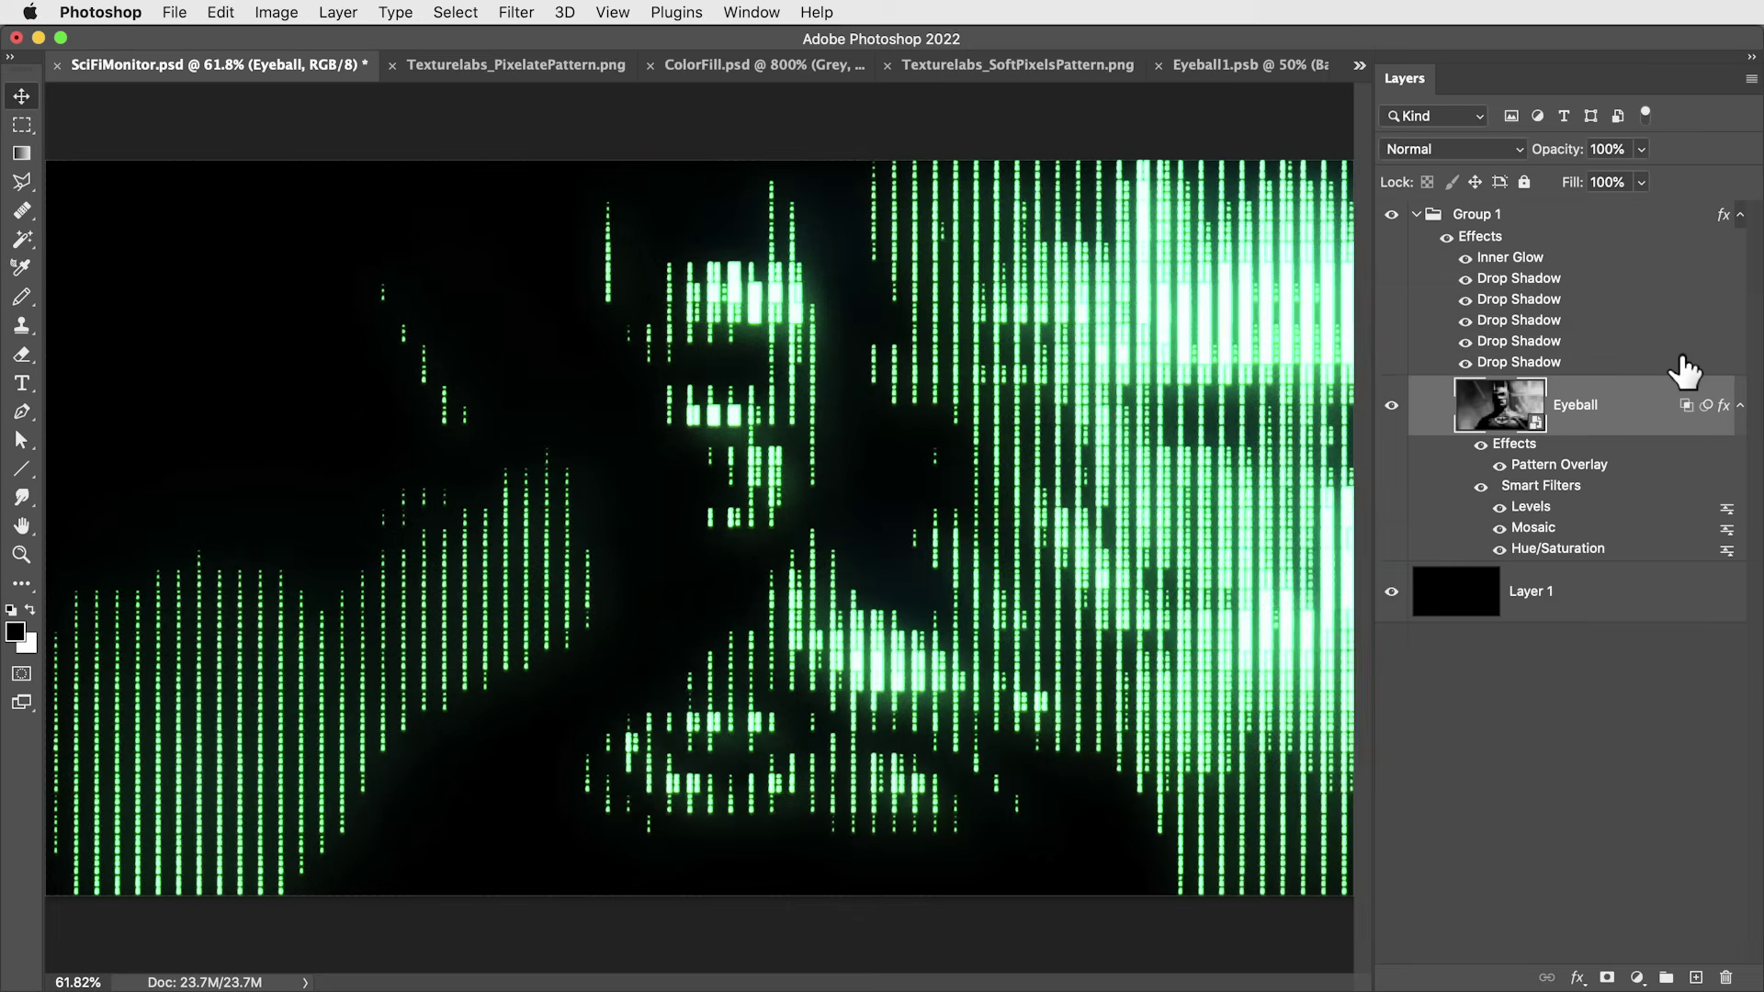